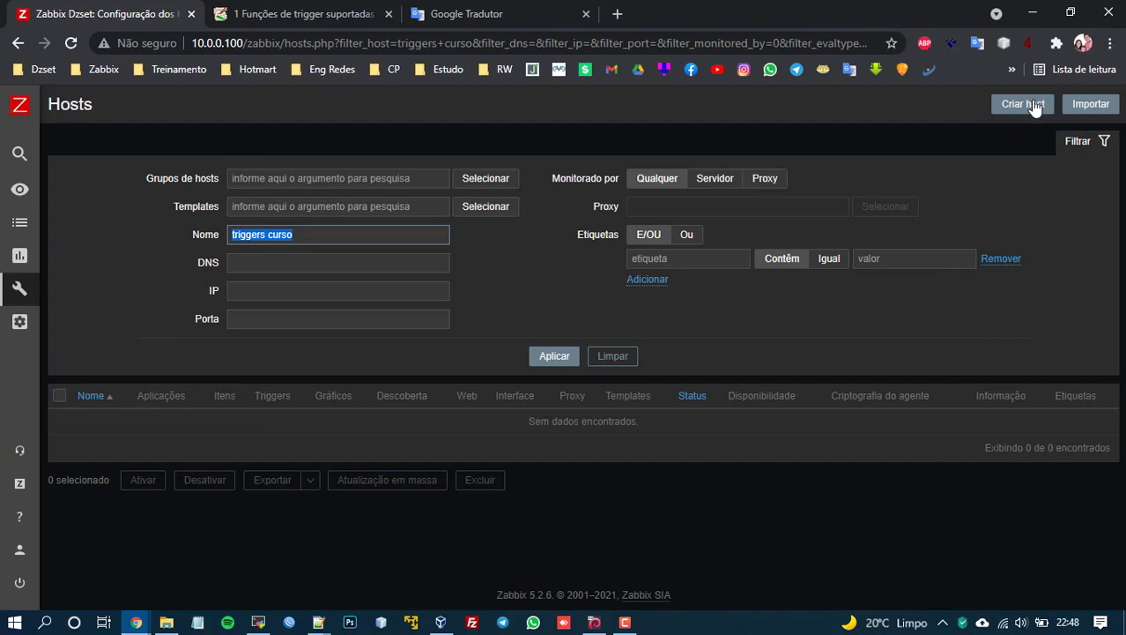
Step: Start a new host and name it "Triggers Curso"
{"action": "left_click", "coordinate": [1023, 104]}
{"action": "type", "text": "triggers curso"}
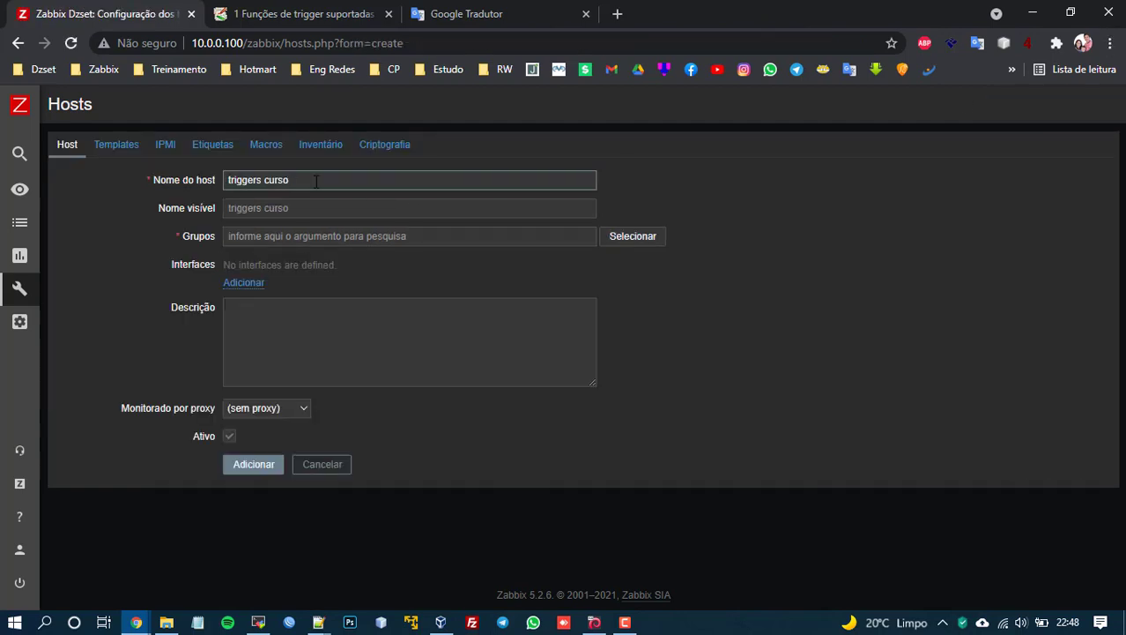
{"action": "key", "text": "Left"}
{"action": "key", "text": "Left"}
{"action": "key", "text": "Left"}
{"action": "key", "text": "Left"}
{"action": "key", "text": "Left"}
{"action": "key", "text": "Delete"}
{"action": "type", "text": "C"}
{"action": "key", "text": "Left"}
{"action": "key", "text": "Left"}
{"action": "key", "text": "Left"}
{"action": "key", "text": "Left"}
{"action": "key", "text": "Left"}
{"action": "key", "text": "Left"}
{"action": "key", "text": "Left"}
{"action": "key", "text": "Left"}
{"action": "key", "text": "Left"}
{"action": "key", "text": "Delete"}
{"action": "type", "text": "T"}
Step: Assign the host to a new host group named "Triggers"
{"action": "left_click", "coordinate": [393, 236]}
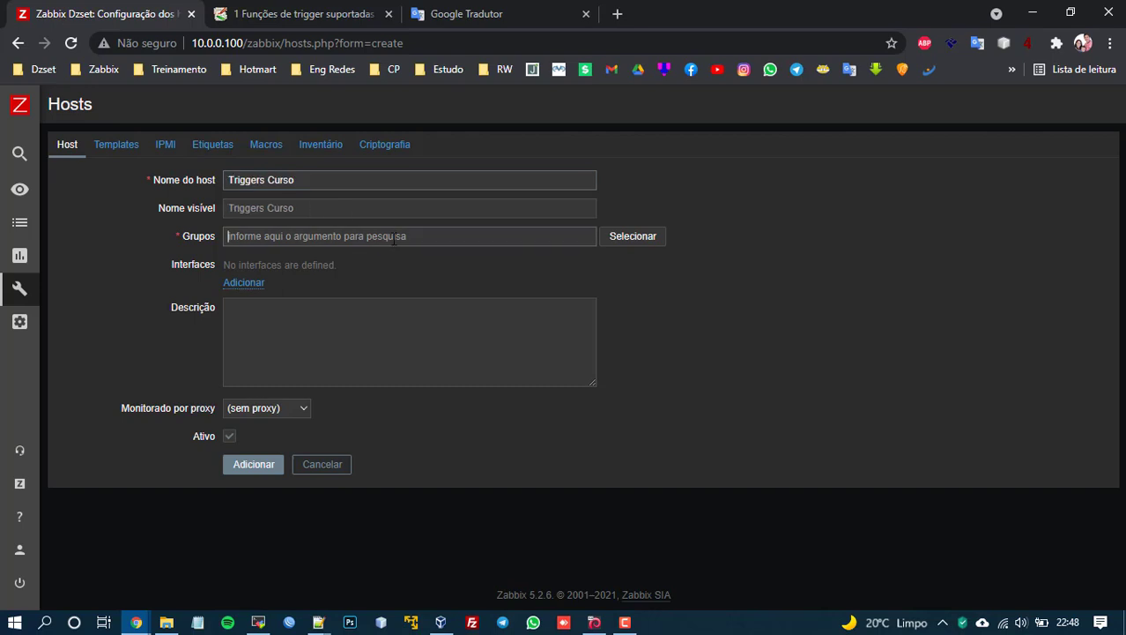
{"action": "type", "text": "Trig"}
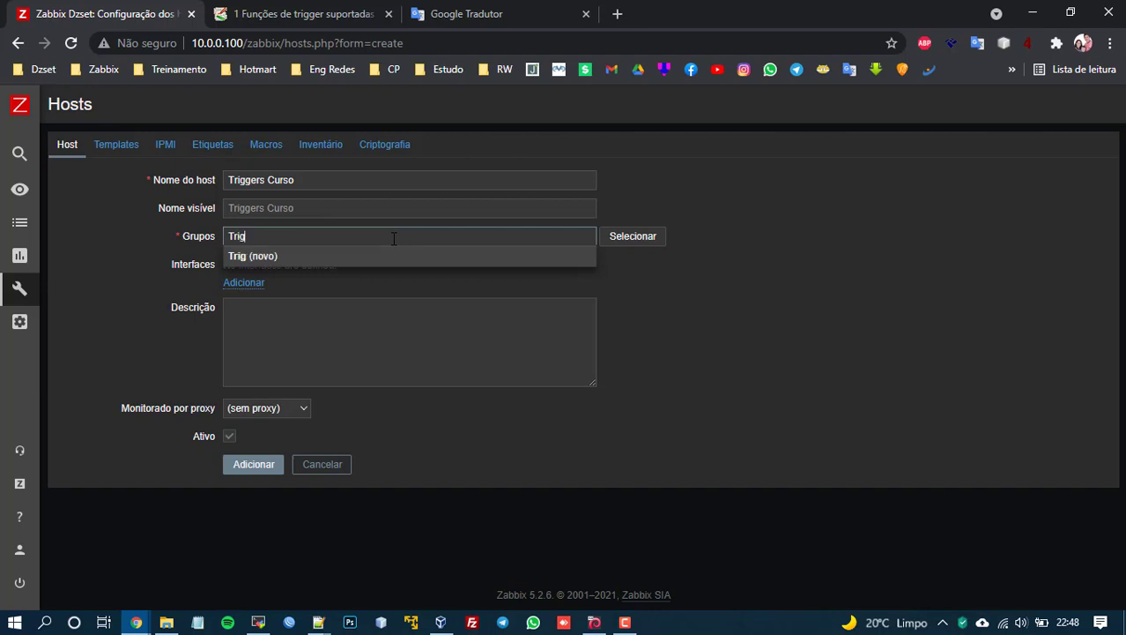
{"action": "type", "text": "gers"}
{"action": "left_click", "coordinate": [280, 258]}
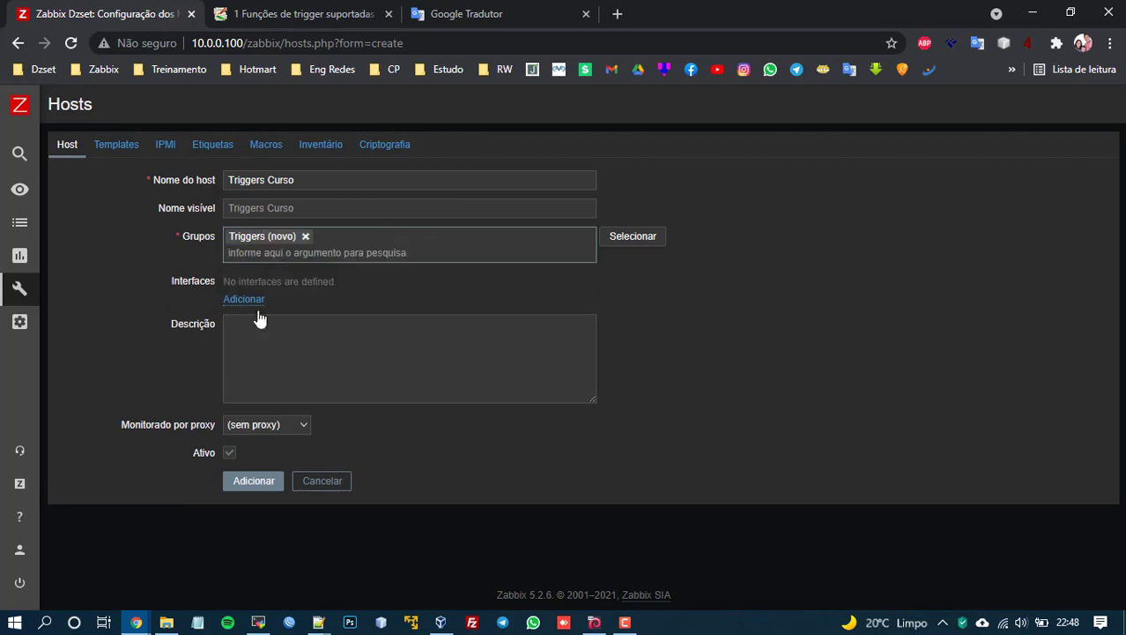
Step: Add an agent interface to the host with IP 127.0.0.1 and port 10050, and save the host
{"action": "left_click", "coordinate": [250, 301]}
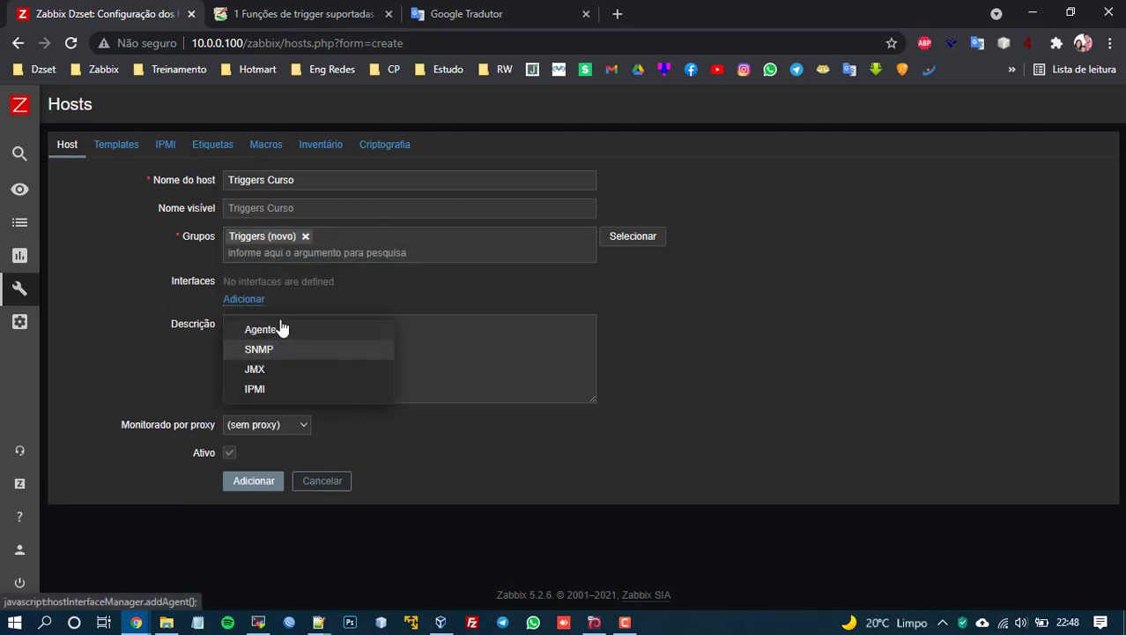
{"action": "left_click", "coordinate": [279, 332]}
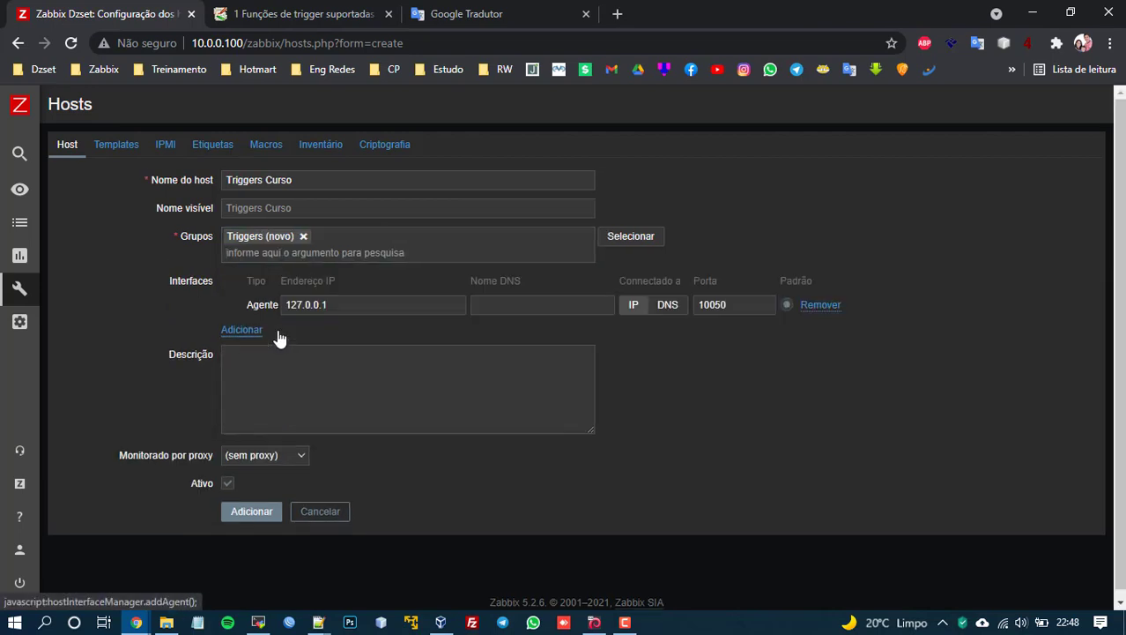
{"action": "double_click", "coordinate": [321, 308]}
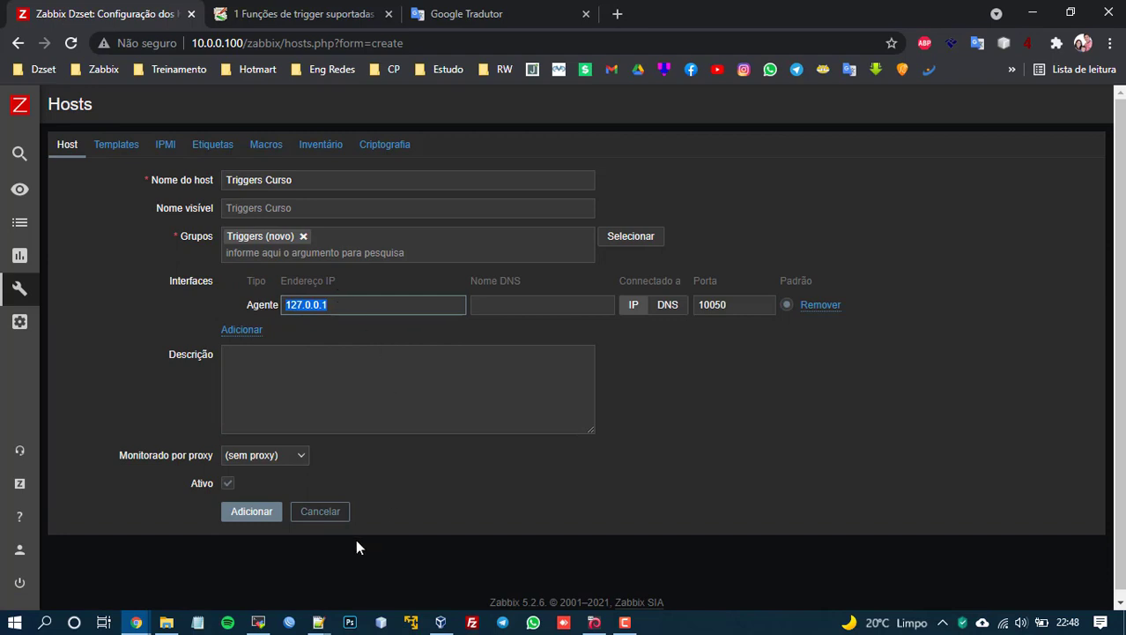
{"action": "left_click", "coordinate": [266, 518]}
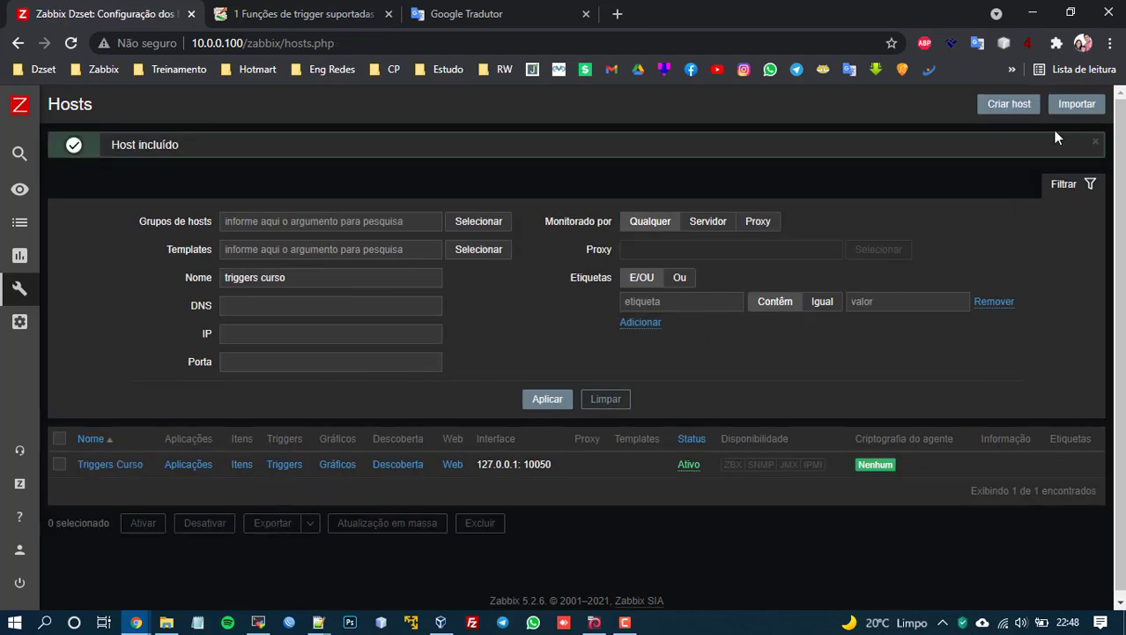
{"action": "left_click", "coordinate": [1096, 144]}
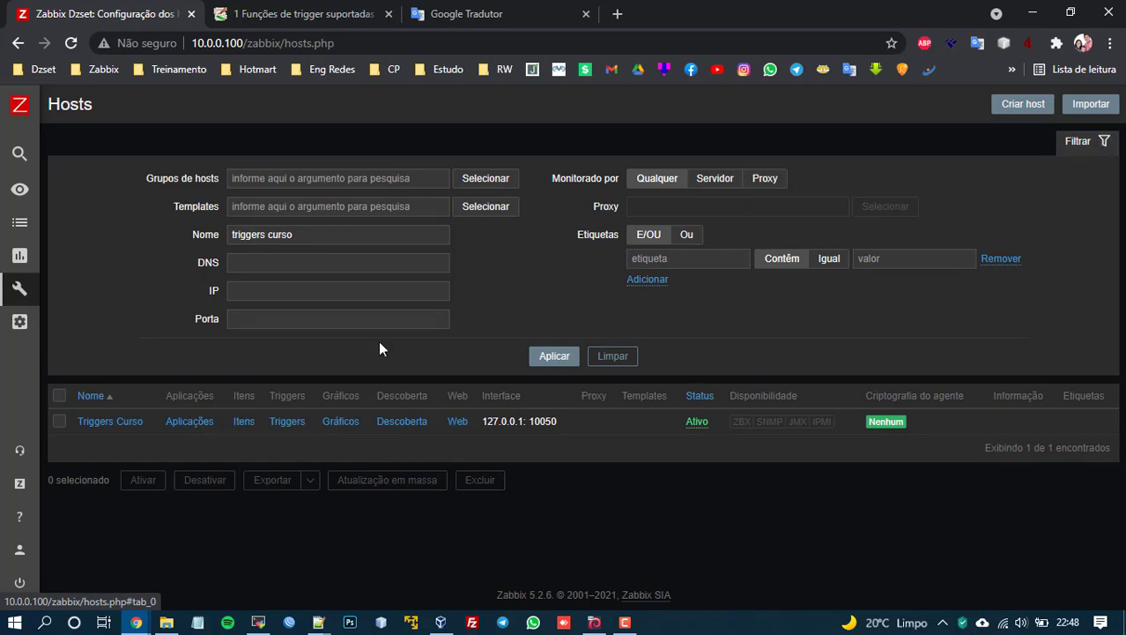
Step: Start a new item on the Triggers Curso host, named "CPU" and of type Zabbix trapper
{"action": "left_click", "coordinate": [244, 422]}
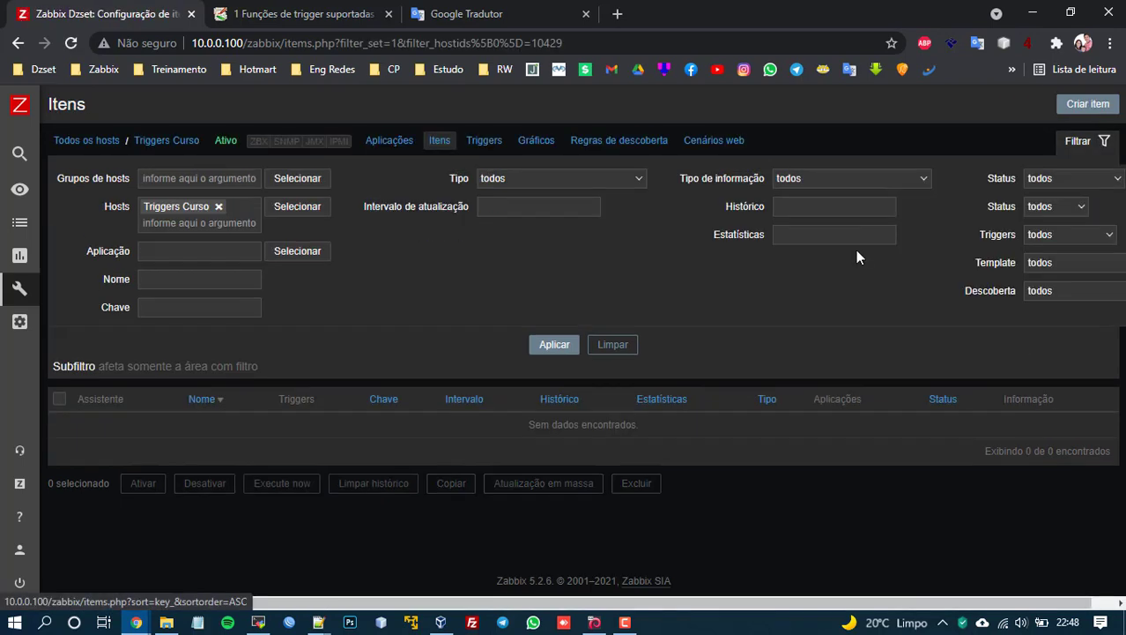
{"action": "left_click", "coordinate": [1089, 106]}
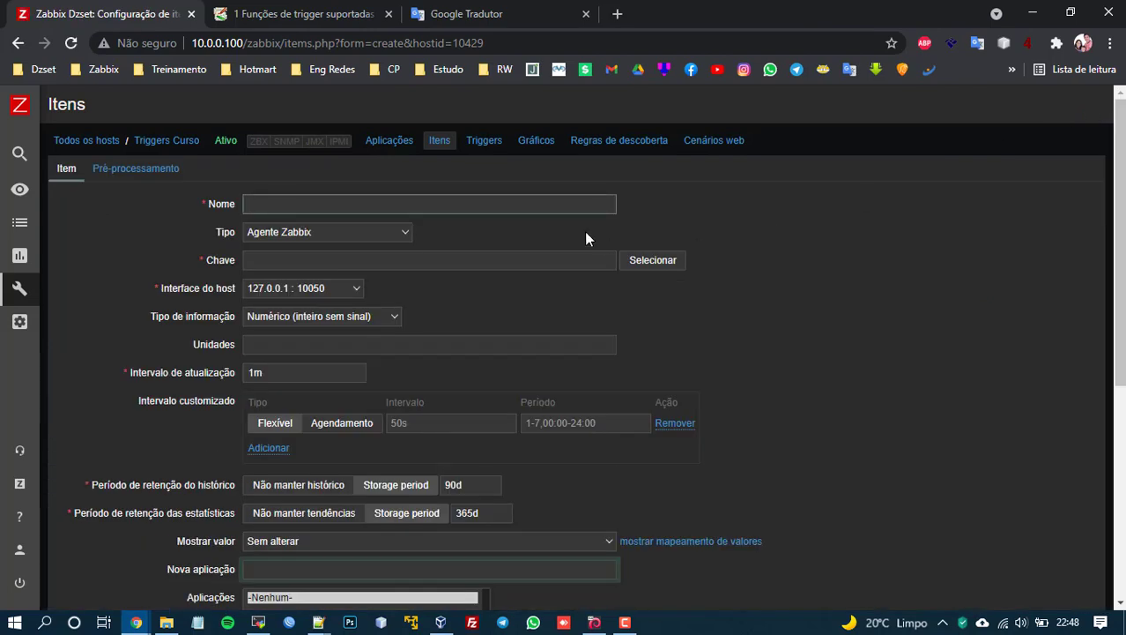
{"action": "type", "text": "CPU"}
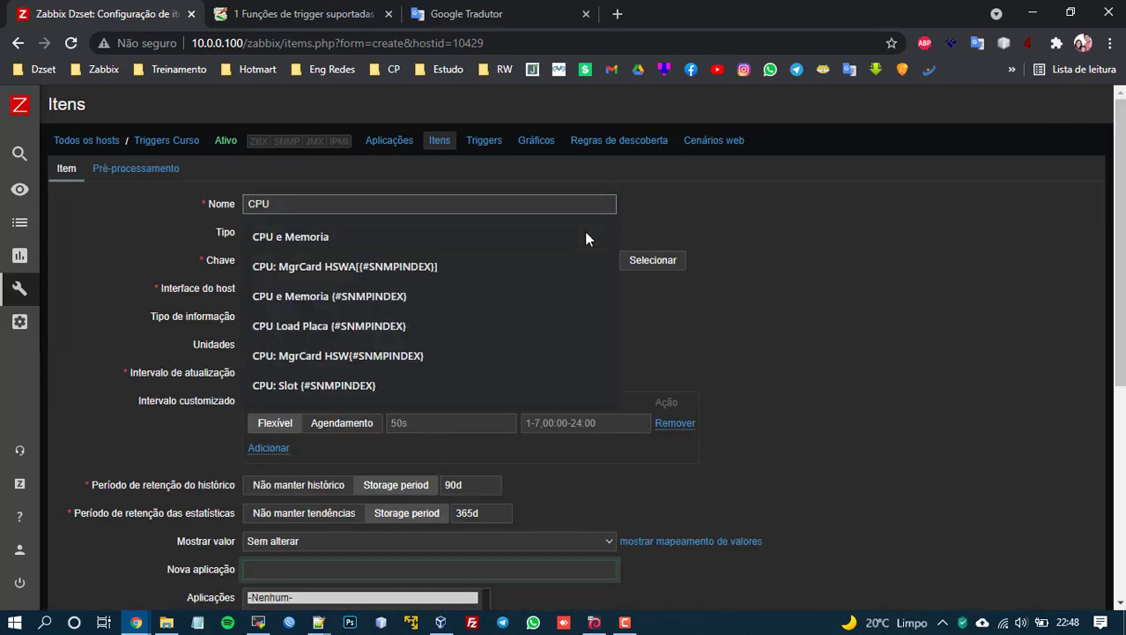
{"action": "key", "text": "Tab"}
{"action": "left_click", "coordinate": [307, 233]}
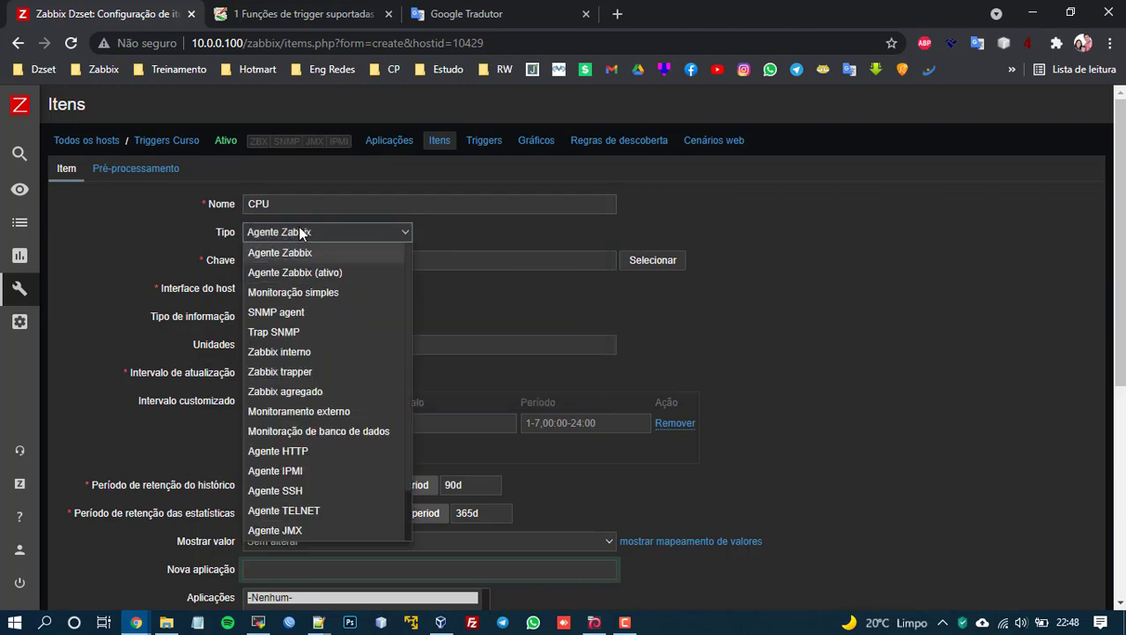
{"action": "left_click", "coordinate": [306, 374]}
{"action": "key", "text": "Tab"}
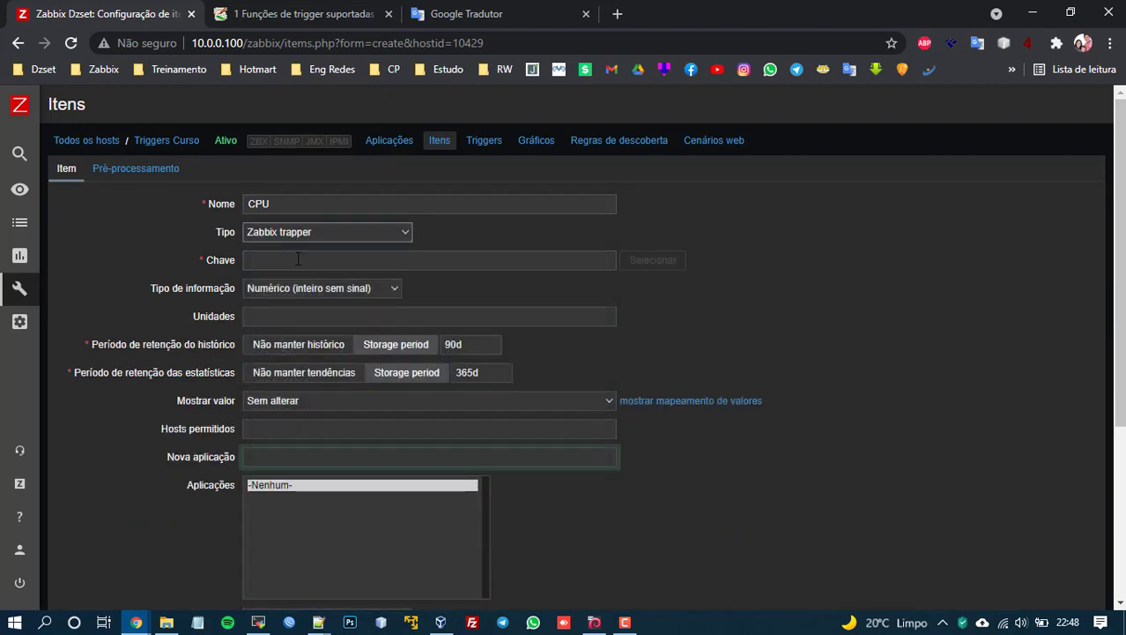
Step: Set the CPU item's key to "cpu" and add the item to the host
{"action": "type", "text": "cpu"}
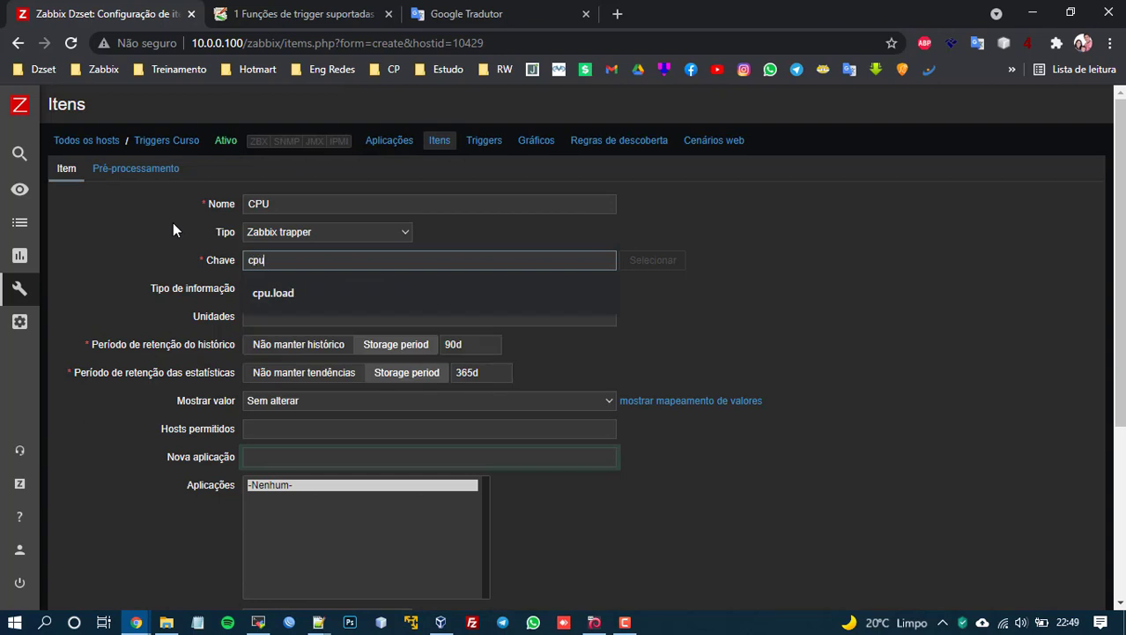
{"action": "key", "text": "shift+Tab"}
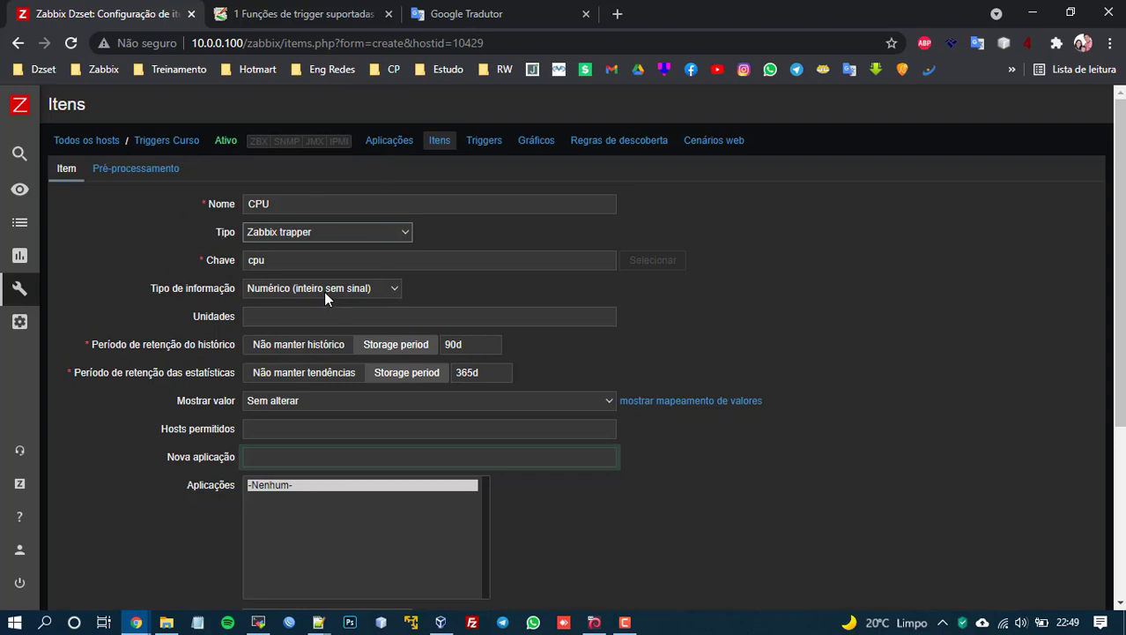
{"action": "scroll", "coordinate": [358, 381], "scroll_direction": "down", "scroll_amount": 3}
{"action": "scroll", "coordinate": [357, 385], "scroll_direction": "up", "scroll_amount": 3}
{"action": "scroll", "coordinate": [357, 385], "scroll_direction": "down", "scroll_amount": 3}
{"action": "scroll", "coordinate": [314, 376], "scroll_direction": "up", "scroll_amount": 3}
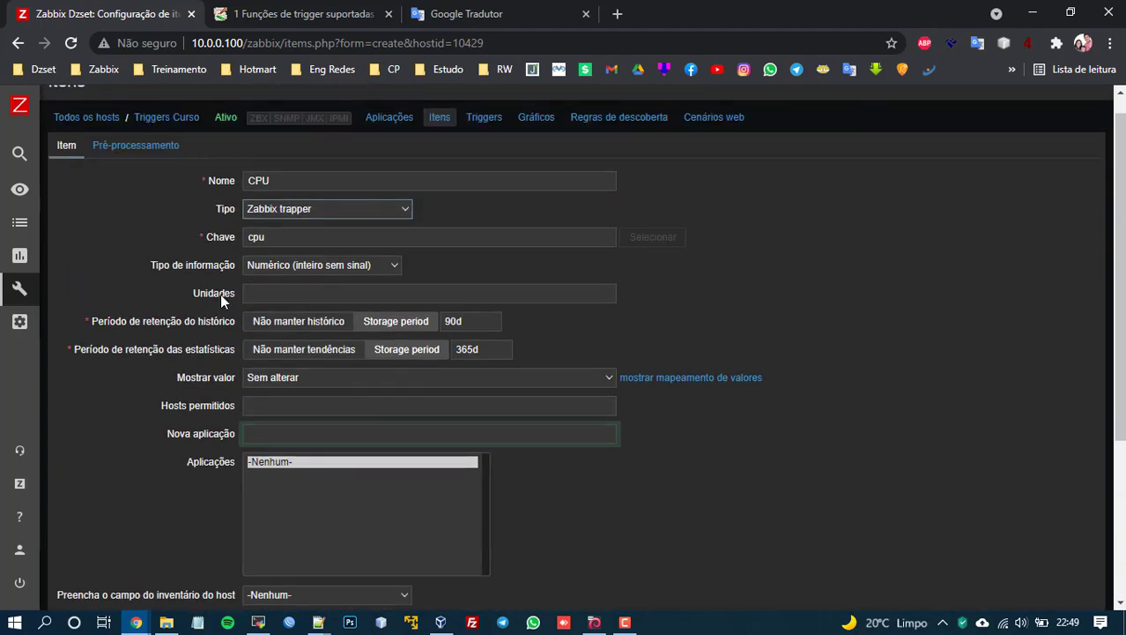
{"action": "scroll", "coordinate": [245, 312], "scroll_direction": "down", "scroll_amount": 3}
{"action": "left_click", "coordinate": [251, 504]}
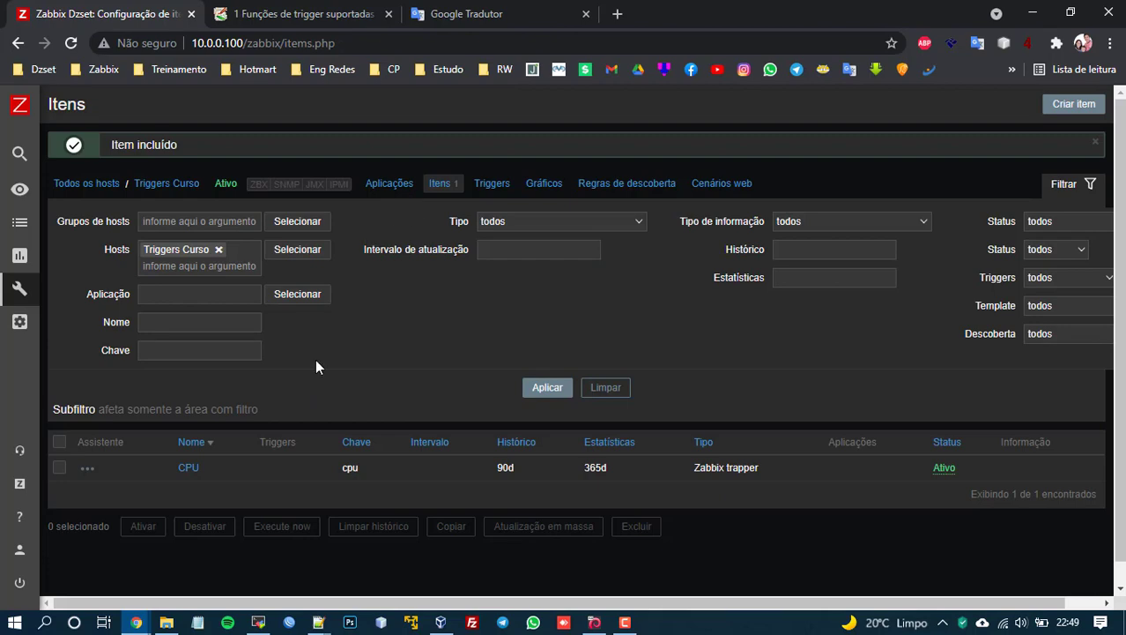
{"action": "left_click", "coordinate": [1096, 142]}
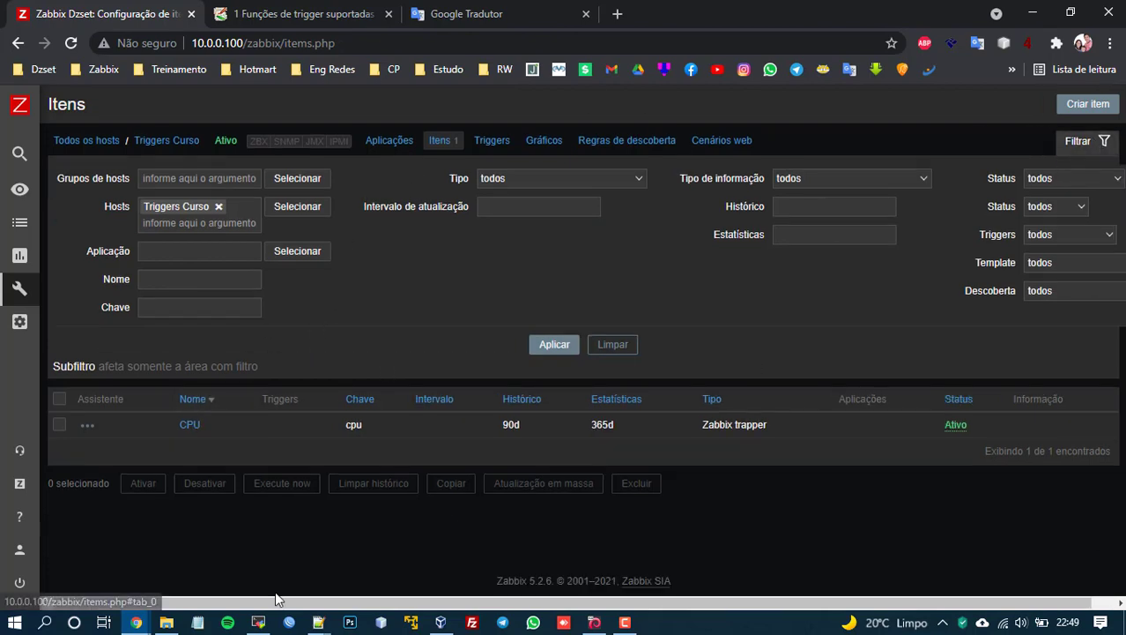
Step: Switch to the MobaXterm terminal and quit vim without saving the Zabbix server configuration file
{"action": "left_click", "coordinate": [256, 622]}
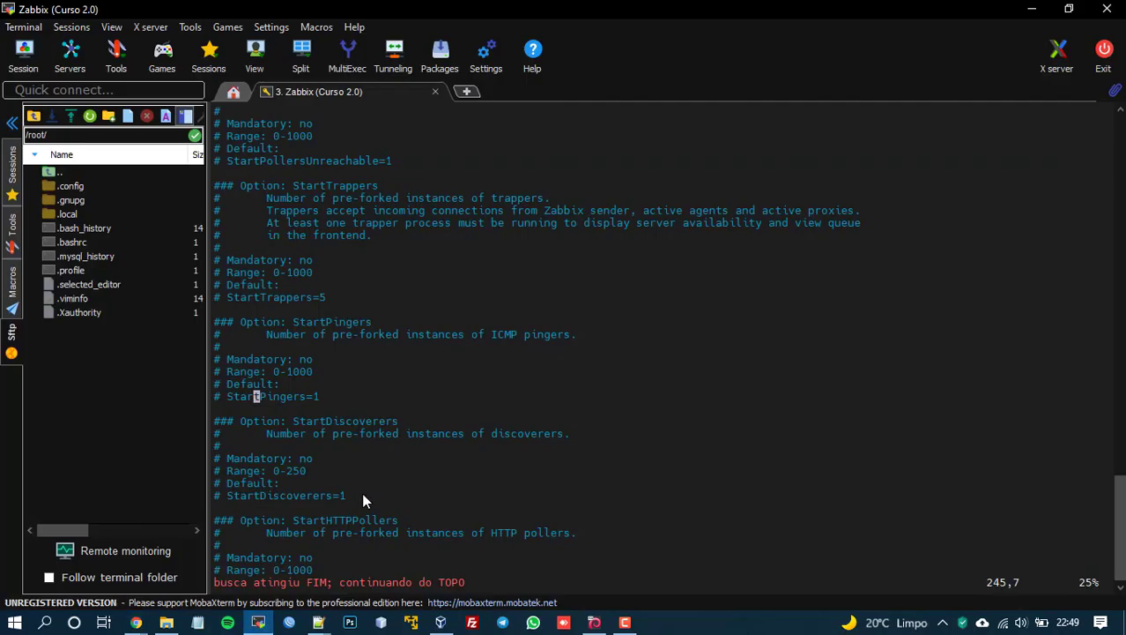
{"action": "type", "text": ":q!"}
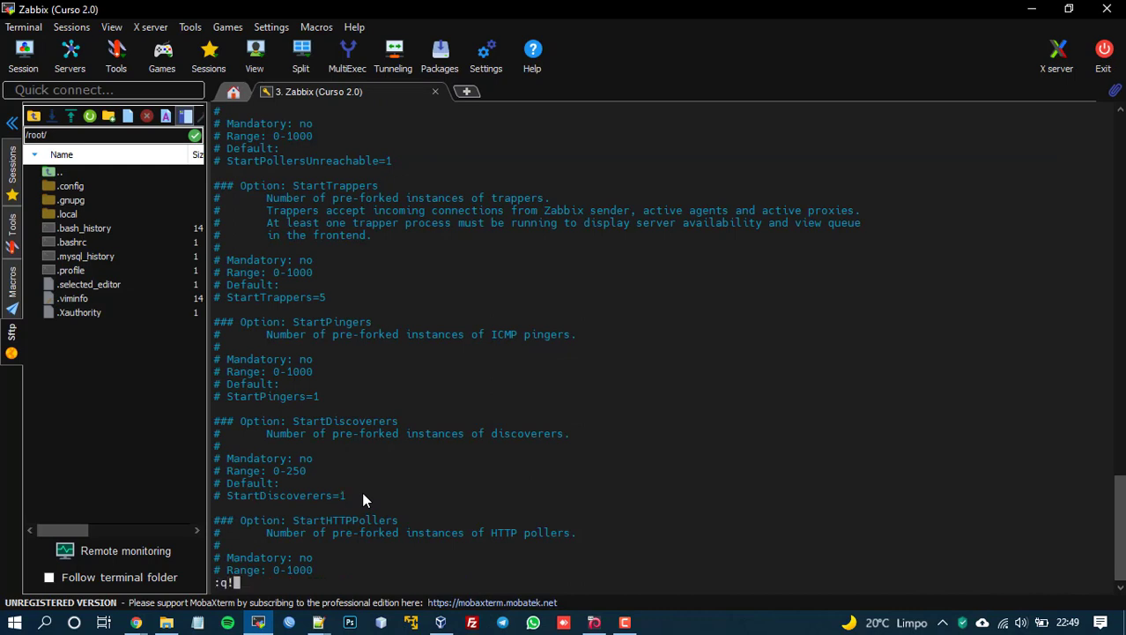
{"action": "key", "text": "Return"}
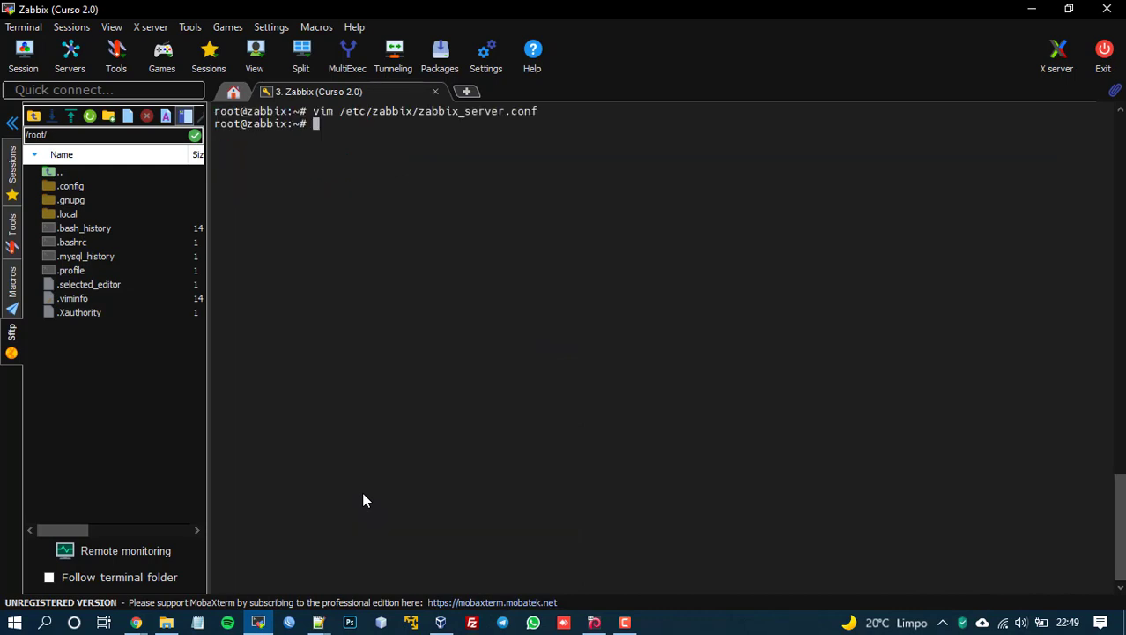
Step: Send the value 10 to key cpu of host "Triggers Curso" with zabbix_sender, using server address 127.0.0.1
{"action": "type", "text": "zabbix_ser"}
{"action": "type", "text": "v"}
{"action": "key", "text": "BackSpace"}
{"action": "key", "text": "BackSpace"}
{"action": "type", "text": "n"}
{"action": "key", "text": "Tab"}
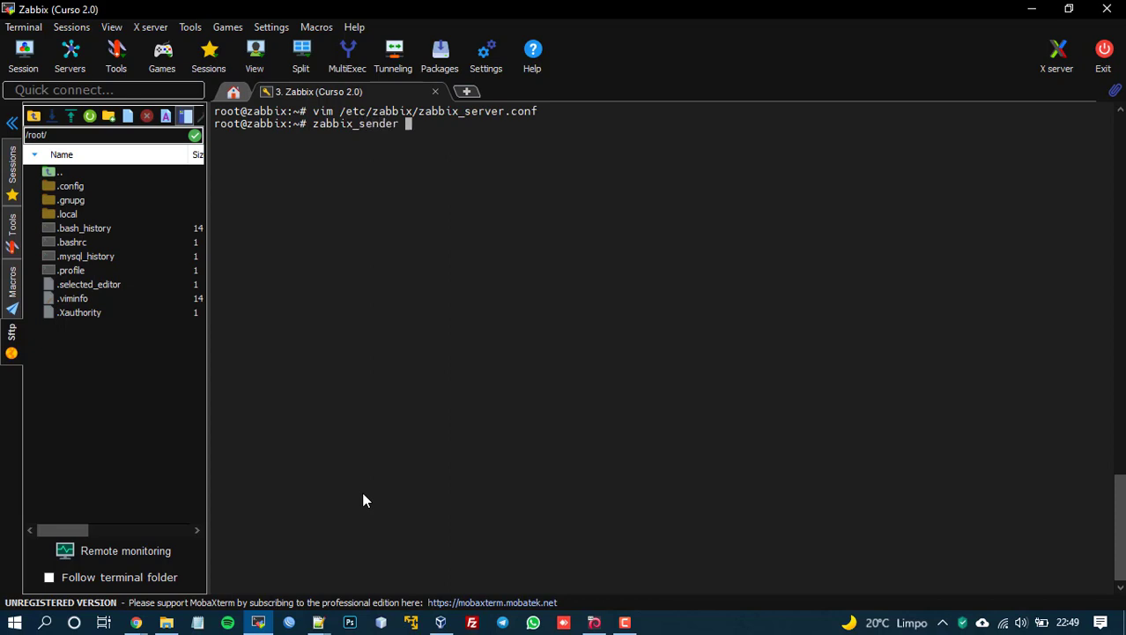
{"action": "type", "text": "-z 127.0.0.1 -s"}
{"action": "key", "text": "alt+Tab"}
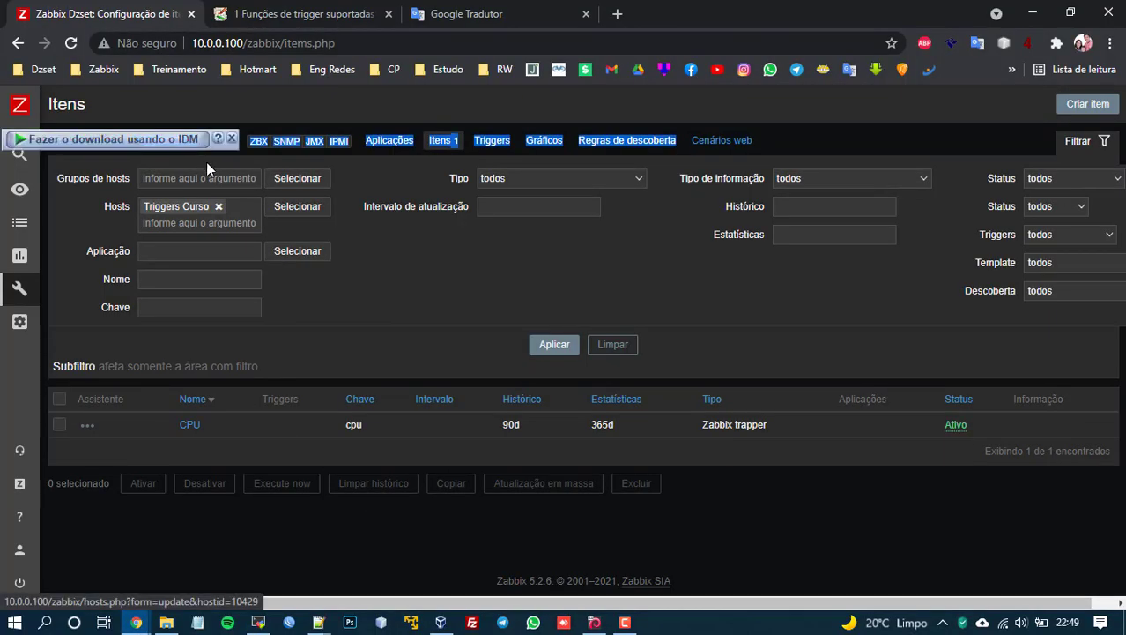
{"action": "key", "text": "alt+Tab"}
{"action": "type", "text": "\"T"}
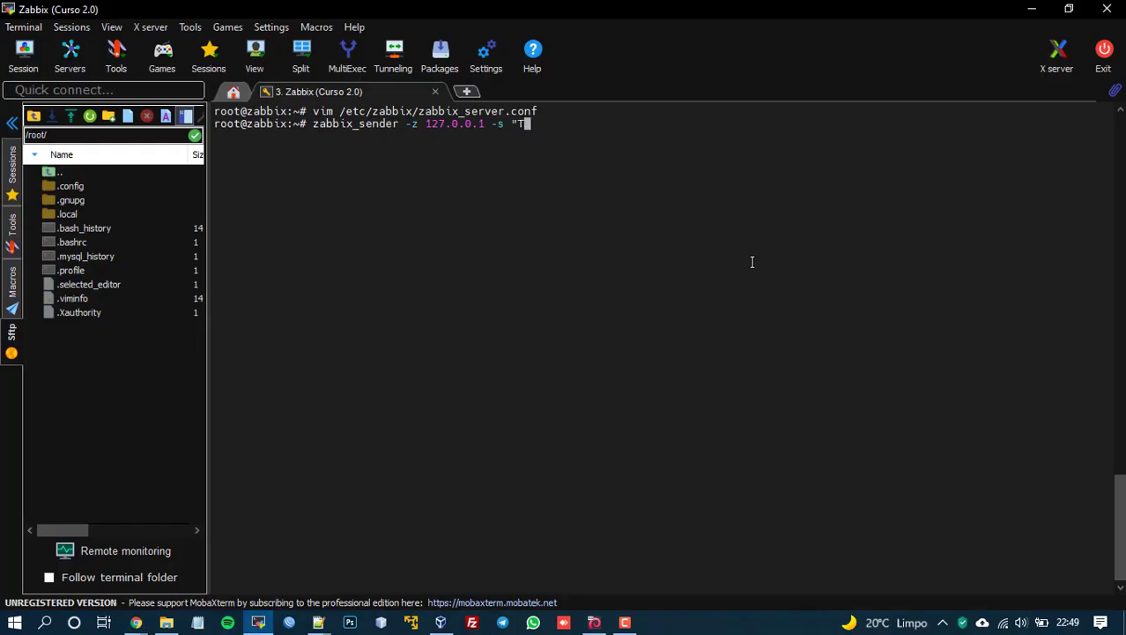
{"action": "type", "text": "riggers Curso\""}
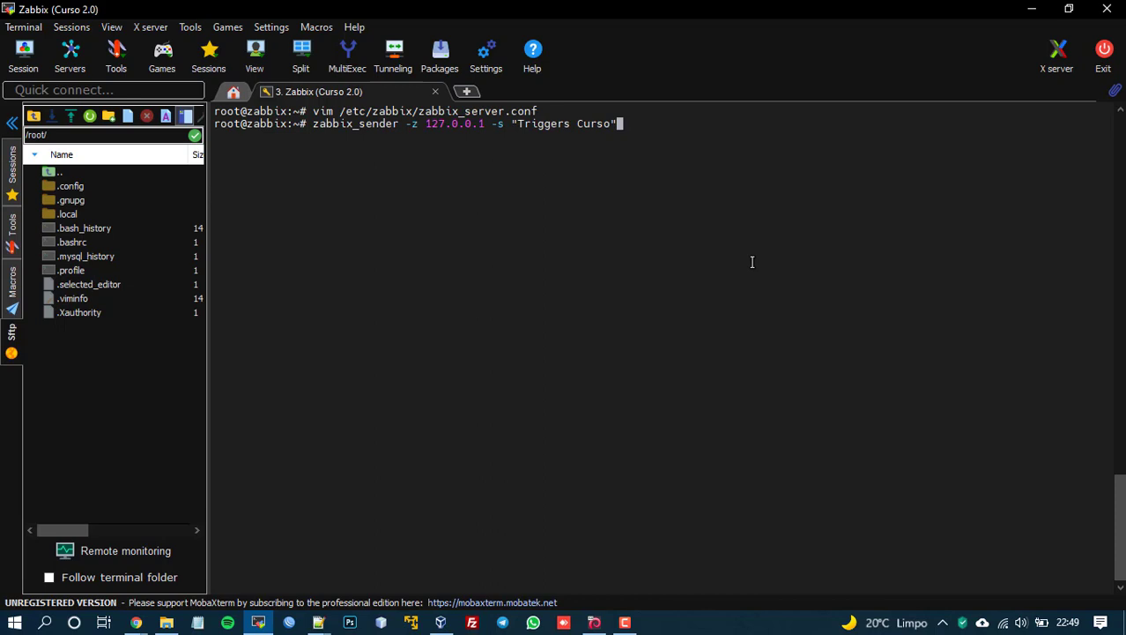
{"action": "type", "text": " -k cpu -o 10"}
{"action": "key", "text": "Return"}
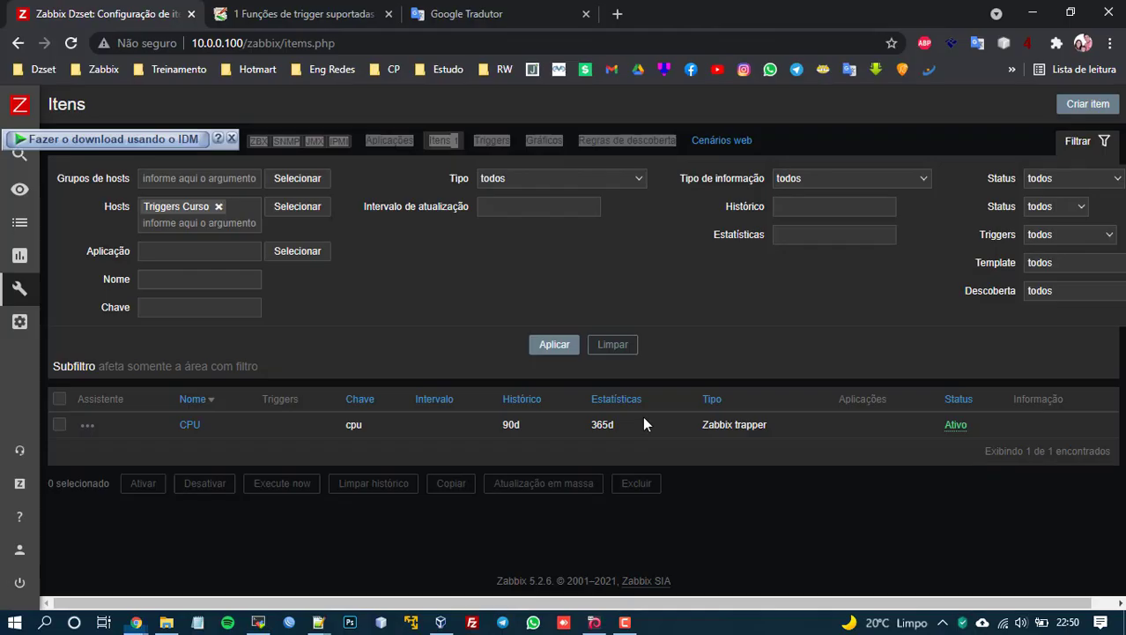
Step: Return to Zabbix in the browser, refresh the item list and open the latest data page in a new tab
{"action": "key", "text": "alt+Tab"}
{"action": "left_click", "coordinate": [556, 346]}
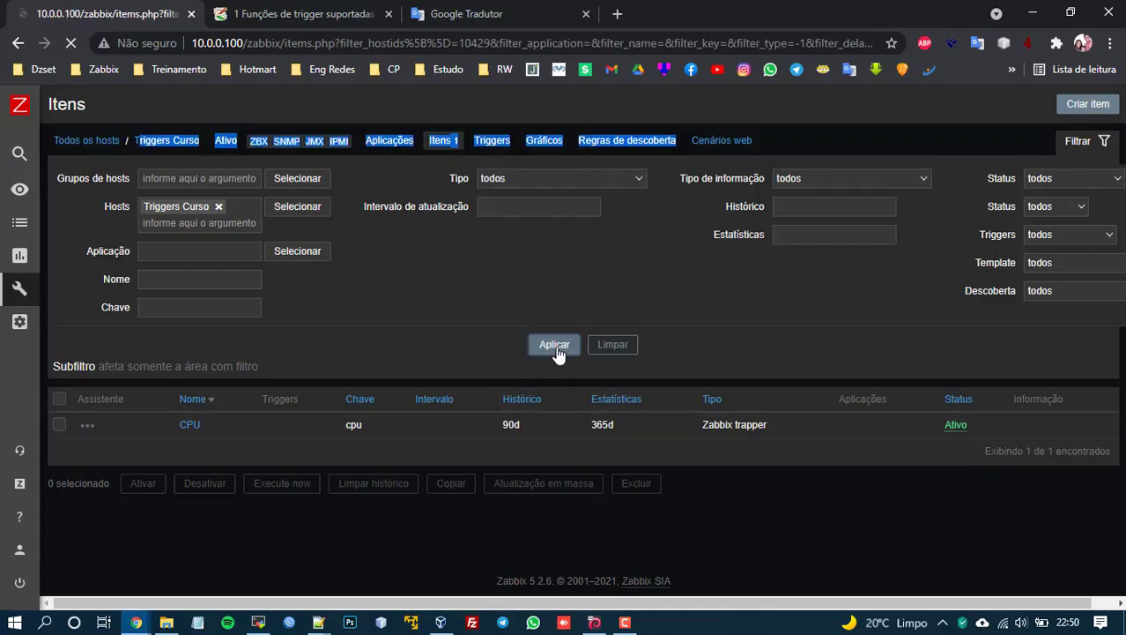
{"action": "mouse_move", "coordinate": [19, 220]}
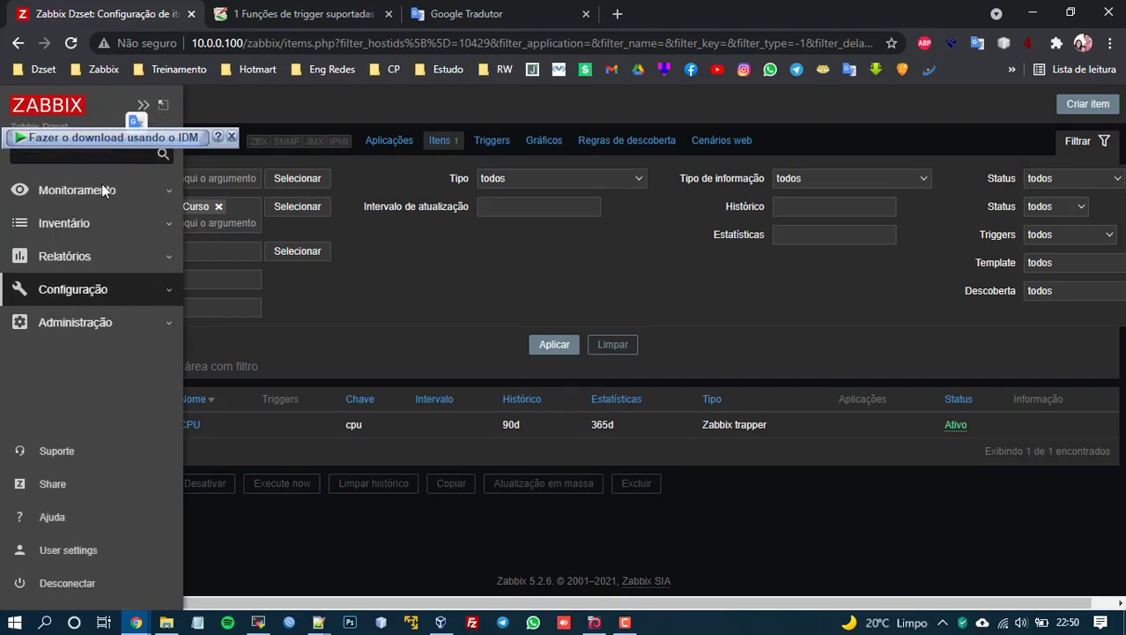
{"action": "left_click", "coordinate": [102, 190]}
{"action": "middle_click", "coordinate": [36, 323]}
{"action": "key", "text": "ctrl+Tab"}
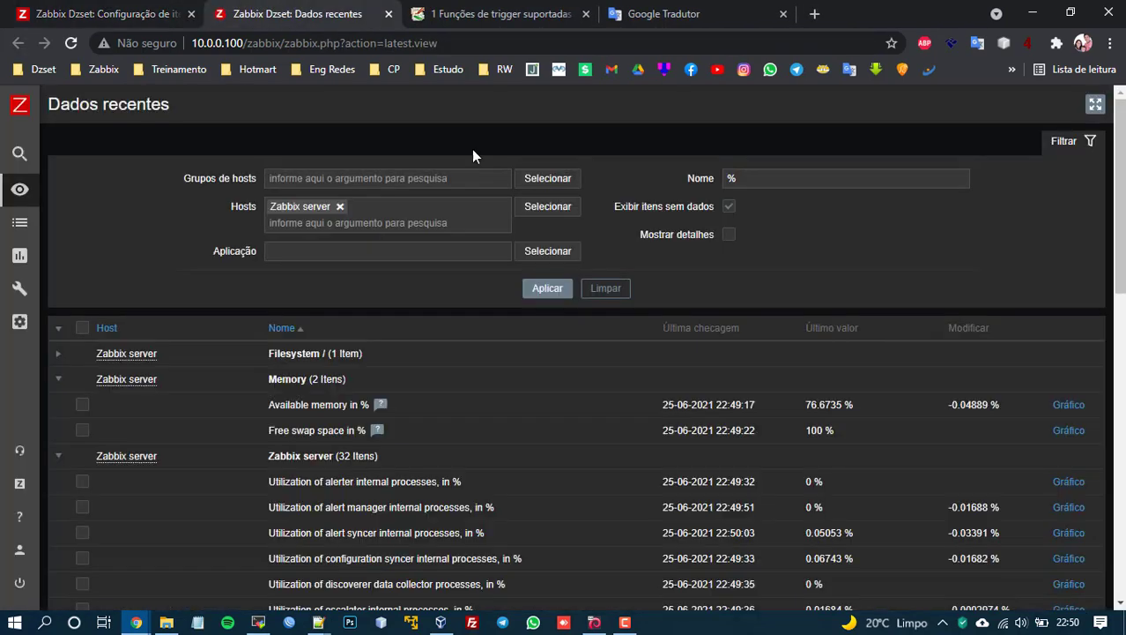
Step: Filter the latest data by host Triggers Curso instead of Zabbix server, with the name filter cleared
{"action": "left_click", "coordinate": [340, 206]}
{"action": "type", "text": "Triggers Curso"}
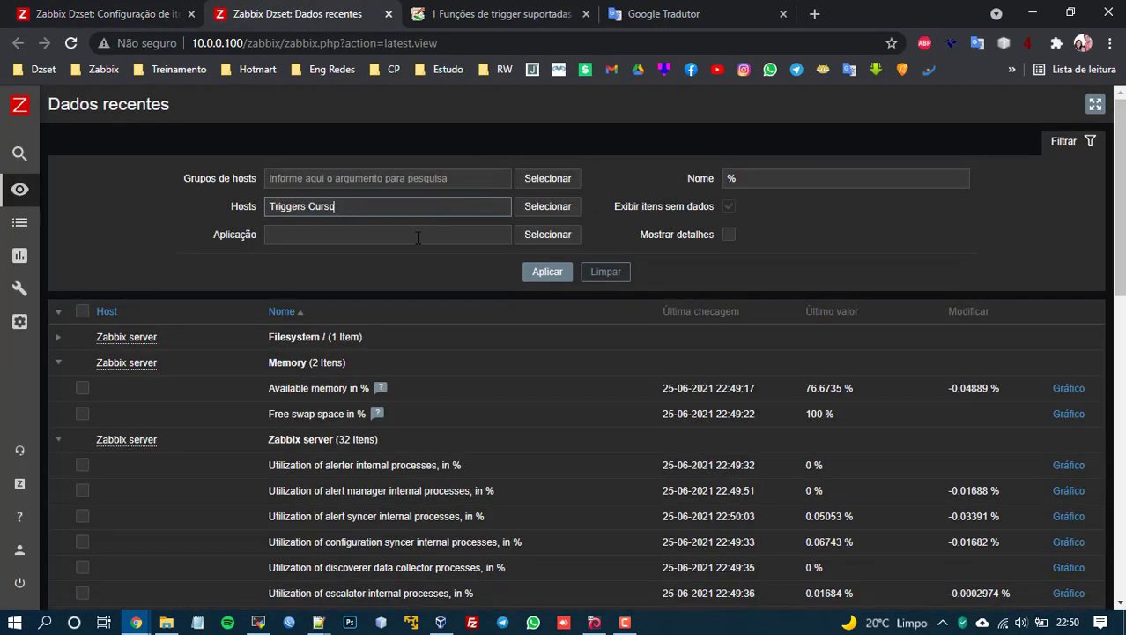
{"action": "left_click", "coordinate": [361, 231]}
{"action": "left_click", "coordinate": [741, 179]}
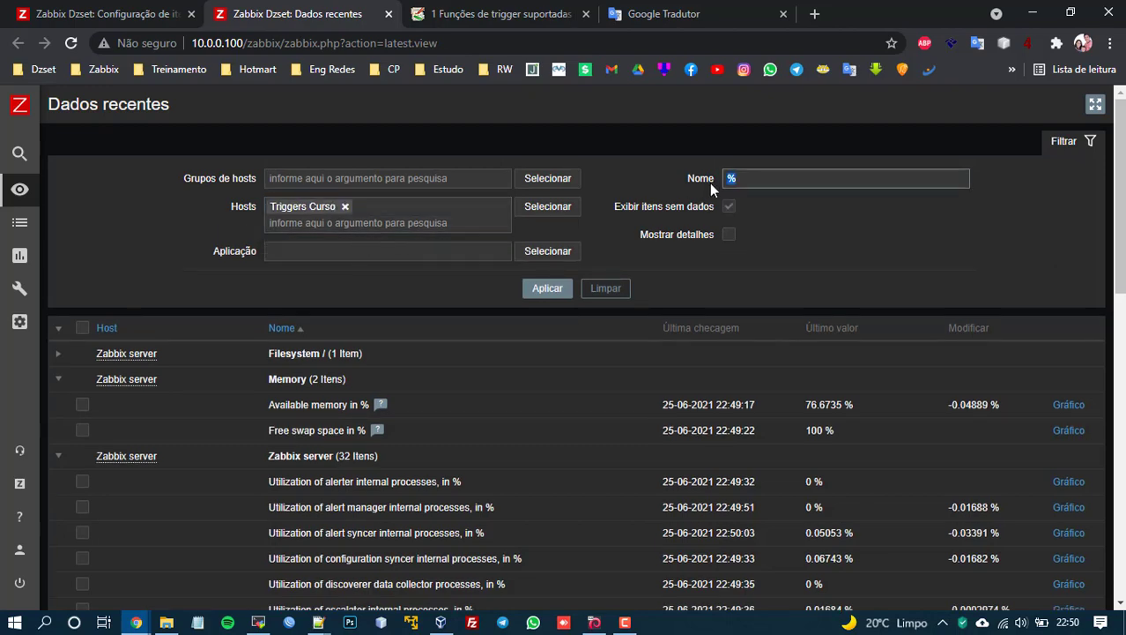
{"action": "key", "text": "BackSpace"}
{"action": "left_click", "coordinate": [554, 288]}
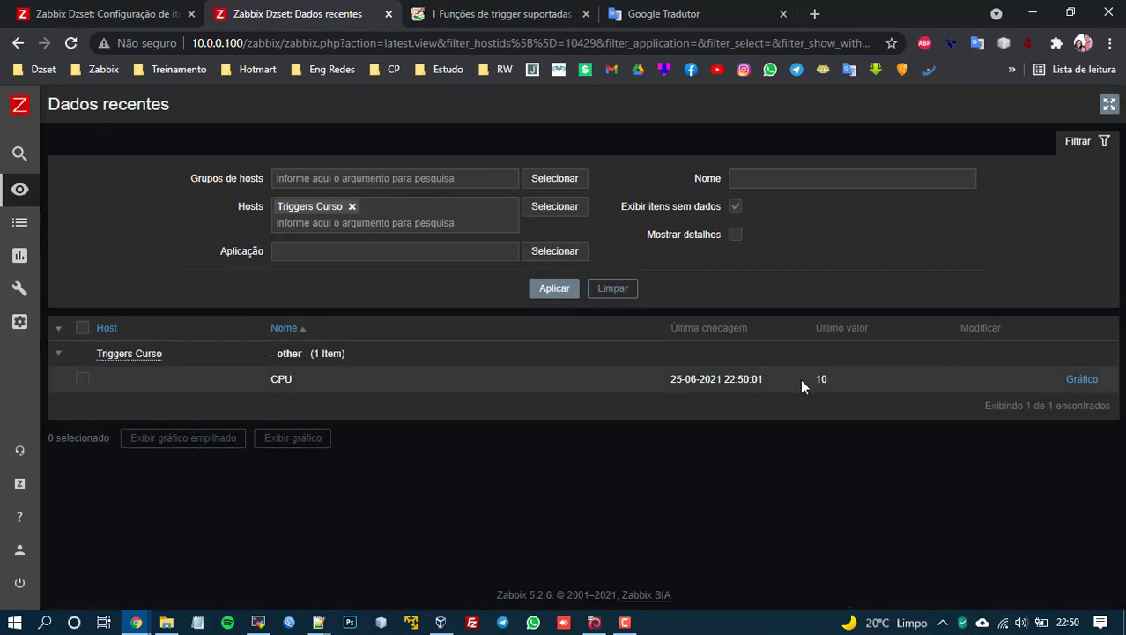
Step: Return to the item configuration of host Triggers Curso and start creating a new trigger for that host
{"action": "left_click", "coordinate": [150, 8]}
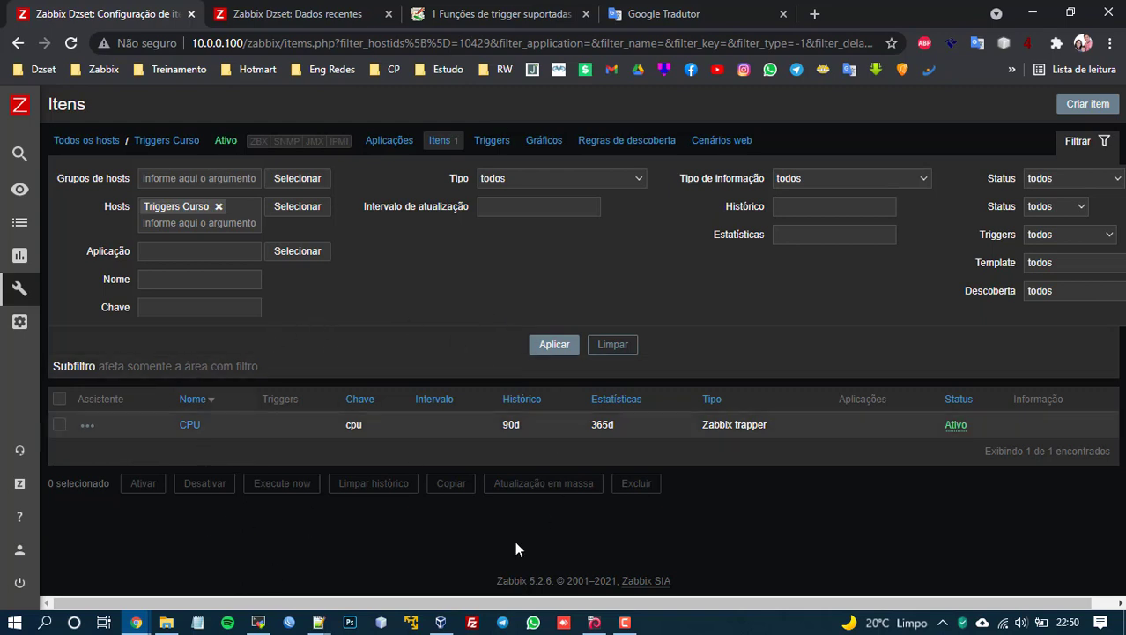
{"action": "left_click", "coordinate": [492, 141]}
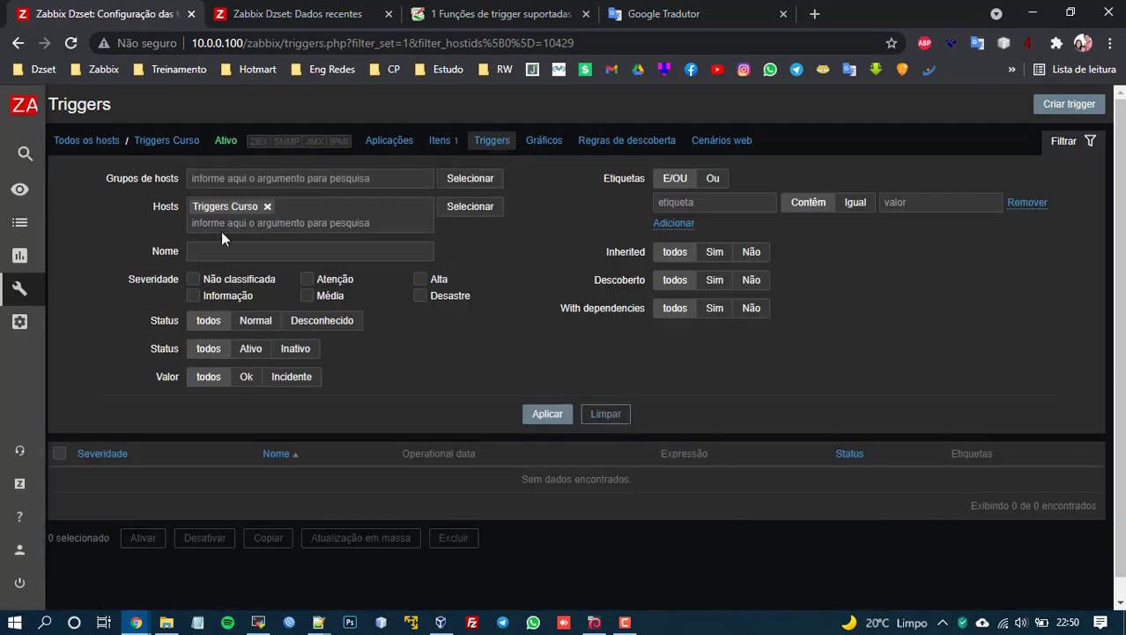
{"action": "left_click", "coordinate": [1069, 104]}
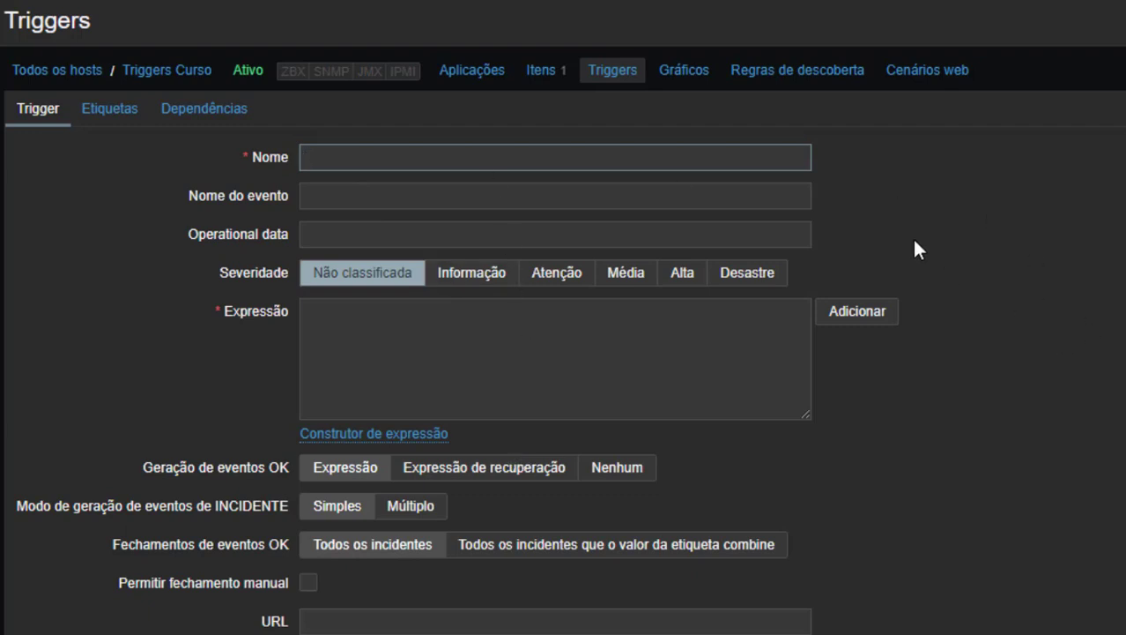
Step: Name the trigger "Carga de CPU alta ({ITEM.LASTVALUE1})"
{"action": "type", "text": "Cargade"}
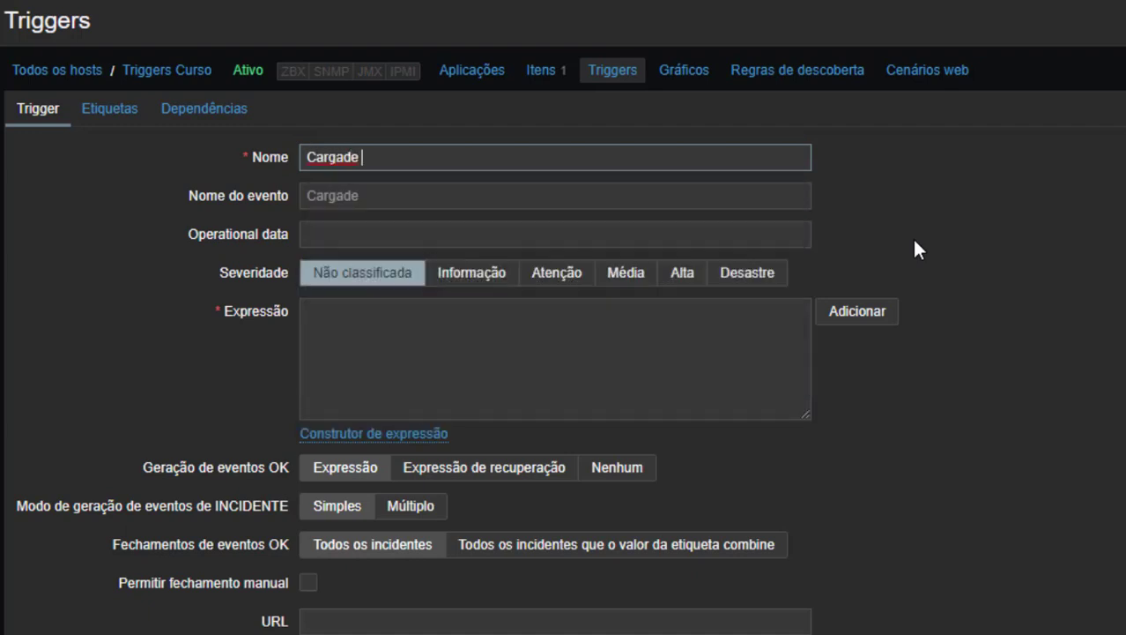
{"action": "key", "text": "BackSpace"}
{"action": "key", "text": "BackSpace"}
{"action": "type", "text": "de "}
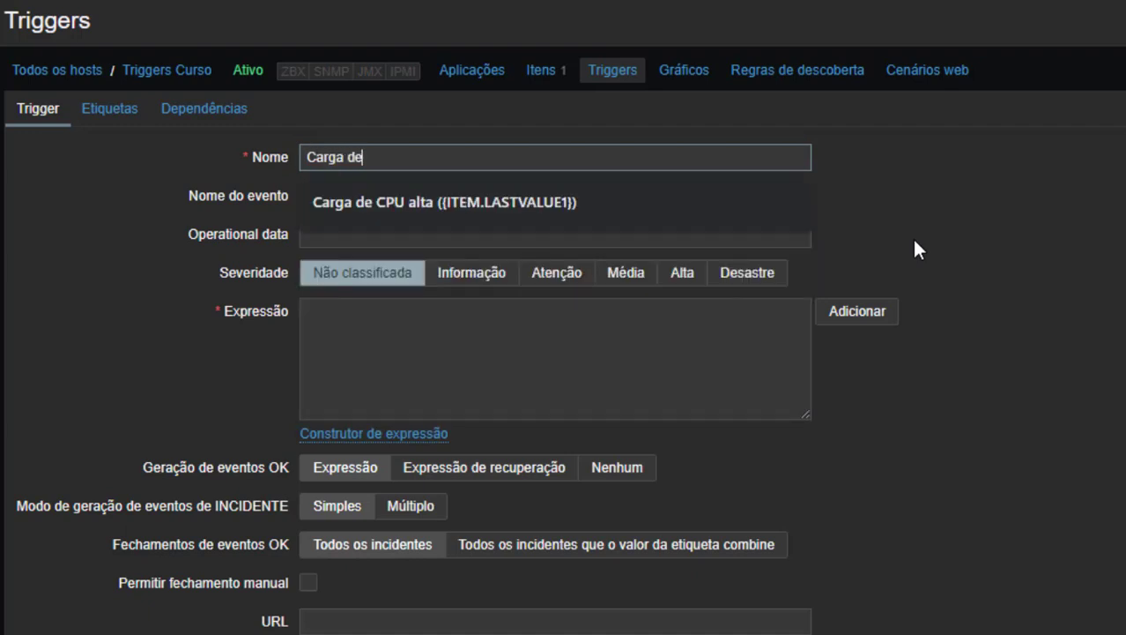
{"action": "type", "text": "CPU alta ({ITEM.LASTVALUE1"}
{"action": "left_click", "coordinate": [670, 210]}
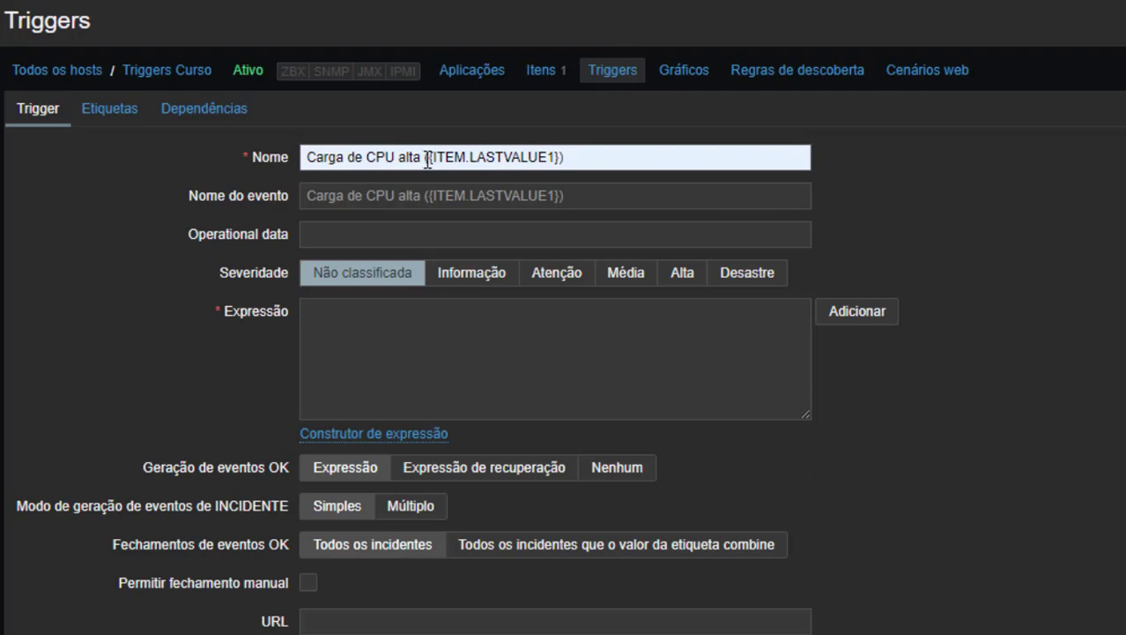
Step: Remove the ({ITEM.LASTVALUE1}) macro from the trigger name, leaving "Carga de CPU alta"
{"action": "mouse_move", "coordinate": [424, 157]}
{"action": "left_mouse_down"}
{"action": "mouse_move", "coordinate": [624, 161]}
{"action": "mouse_move", "coordinate": [421, 158]}
{"action": "left_mouse_up"}
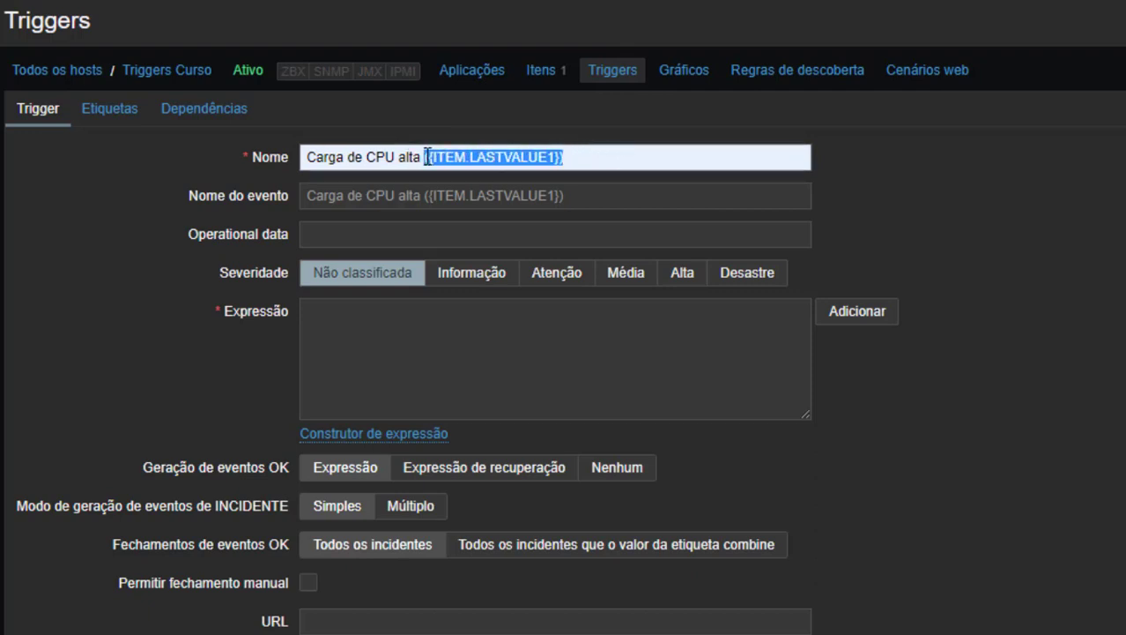
{"action": "left_click", "coordinate": [1018, 203]}
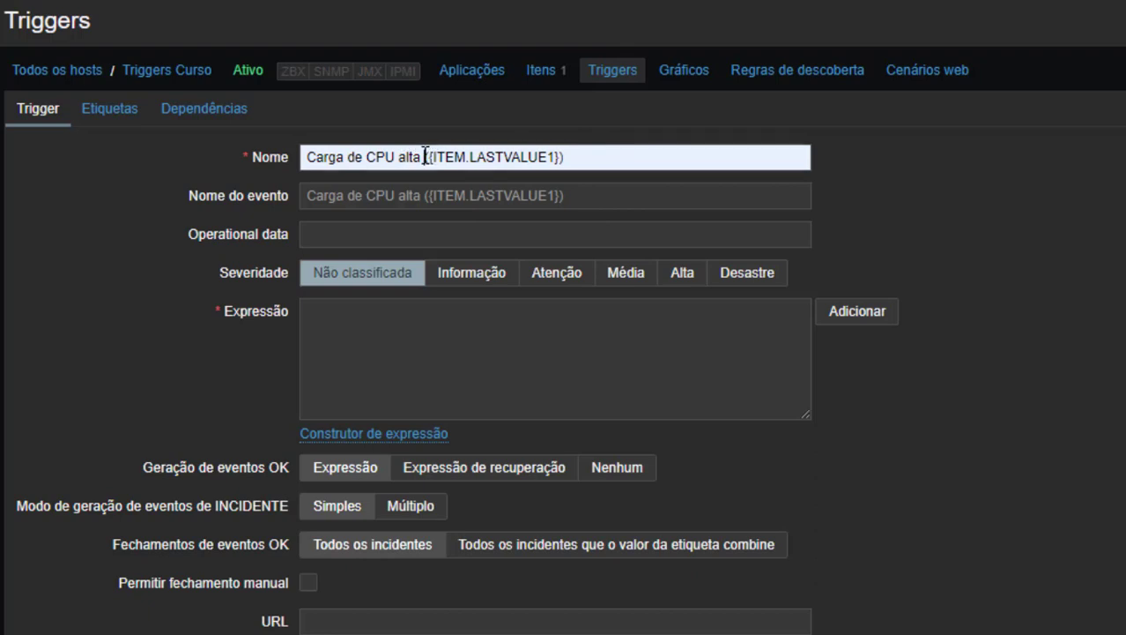
{"action": "mouse_move", "coordinate": [428, 156]}
{"action": "left_mouse_down"}
{"action": "mouse_move", "coordinate": [581, 156]}
{"action": "mouse_move", "coordinate": [425, 159]}
{"action": "left_mouse_up"}
{"action": "key", "text": "BackSpace"}
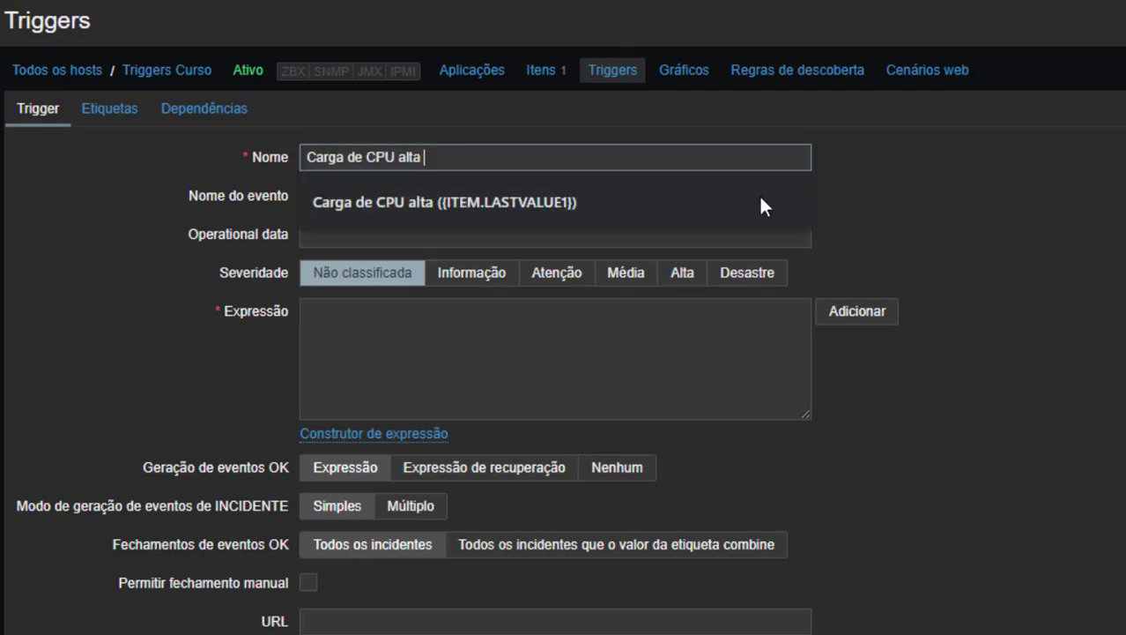
{"action": "left_click", "coordinate": [976, 211]}
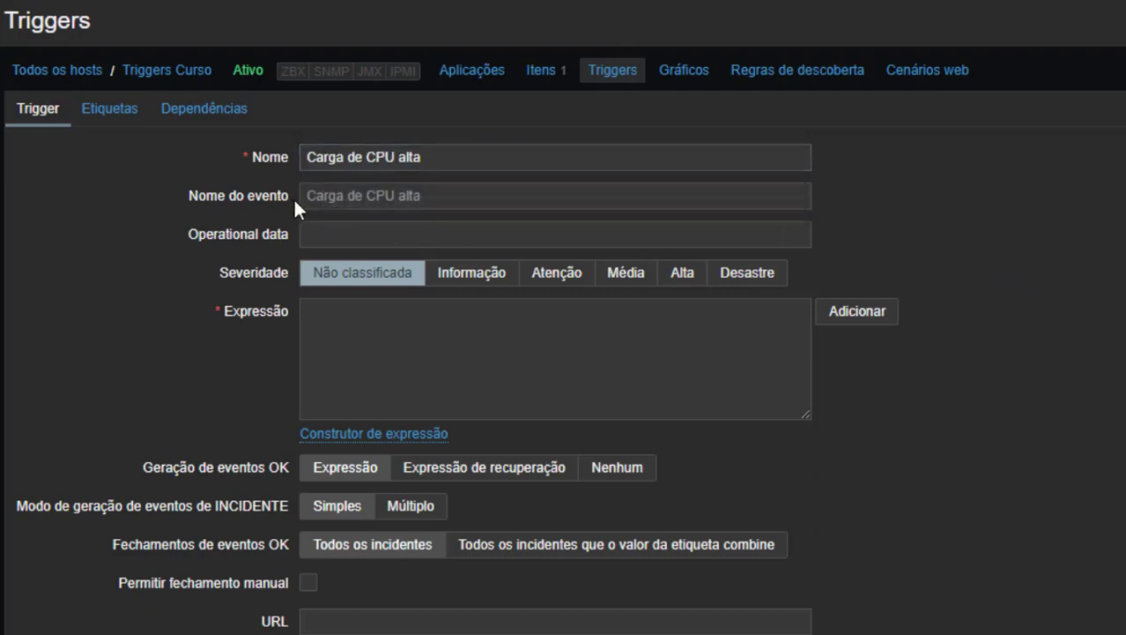
{"action": "left_click", "coordinate": [372, 203]}
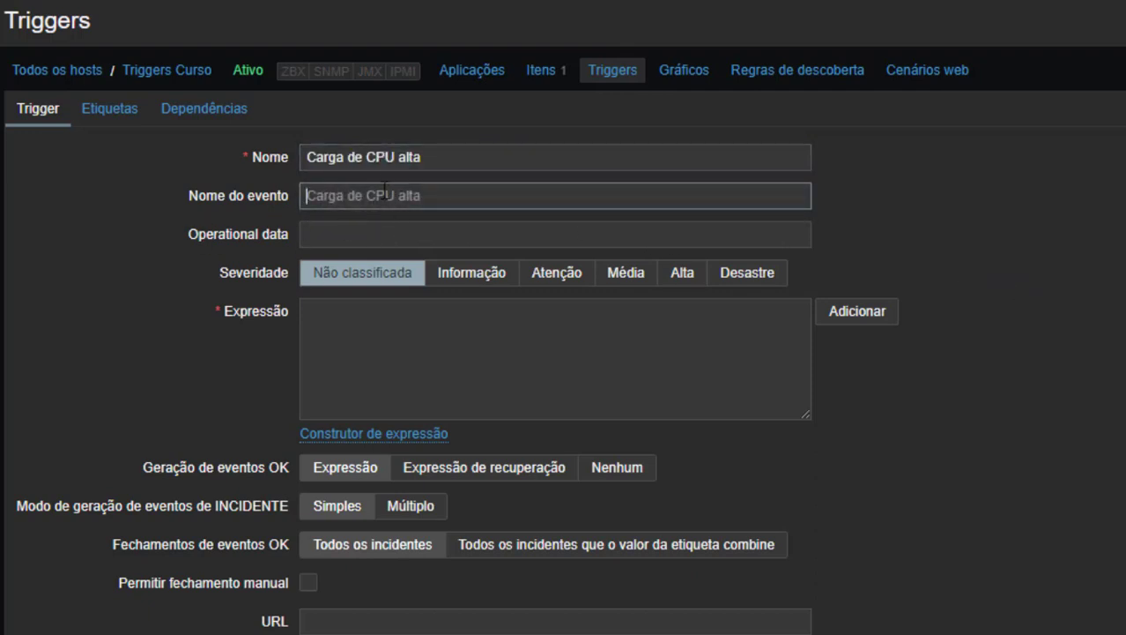
{"action": "left_click_drag", "start_coordinate": [423, 158], "coordinate": [313, 157]}
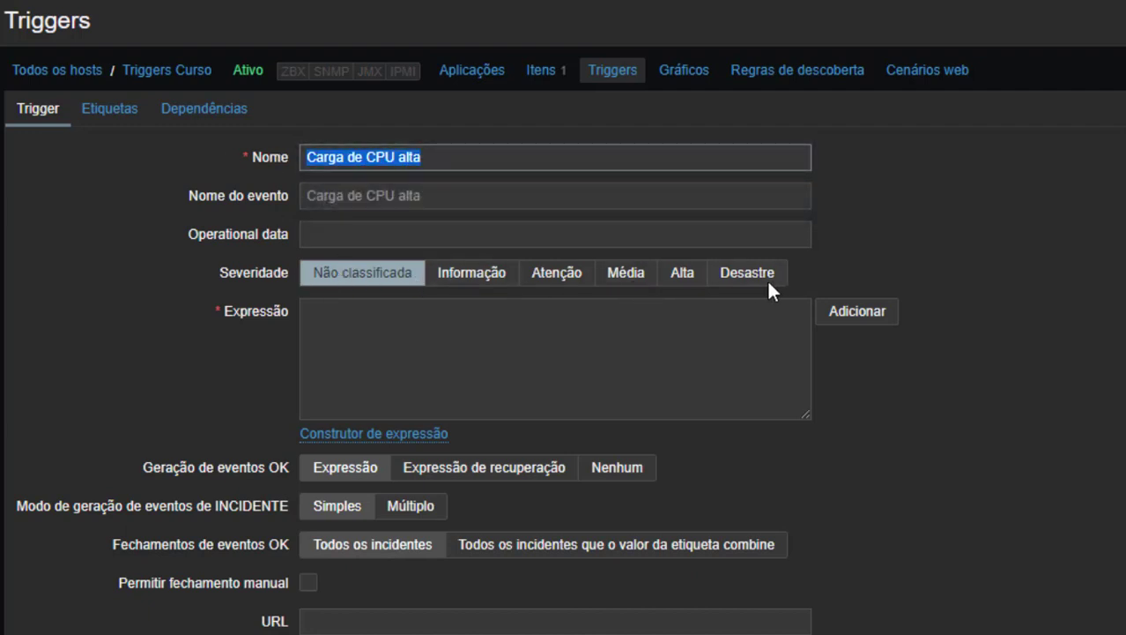
Step: Try out the trigger severity levels, including Informação, Desastre, Alta, Atenção and Não classificada
{"action": "left_click", "coordinate": [471, 273]}
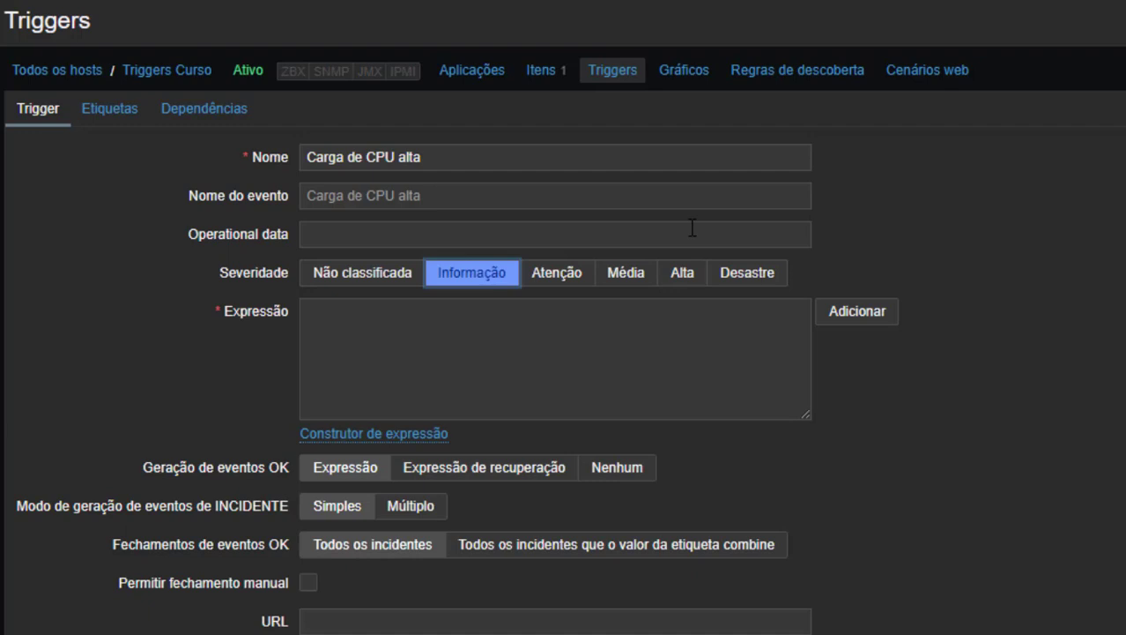
{"action": "left_click", "coordinate": [756, 273]}
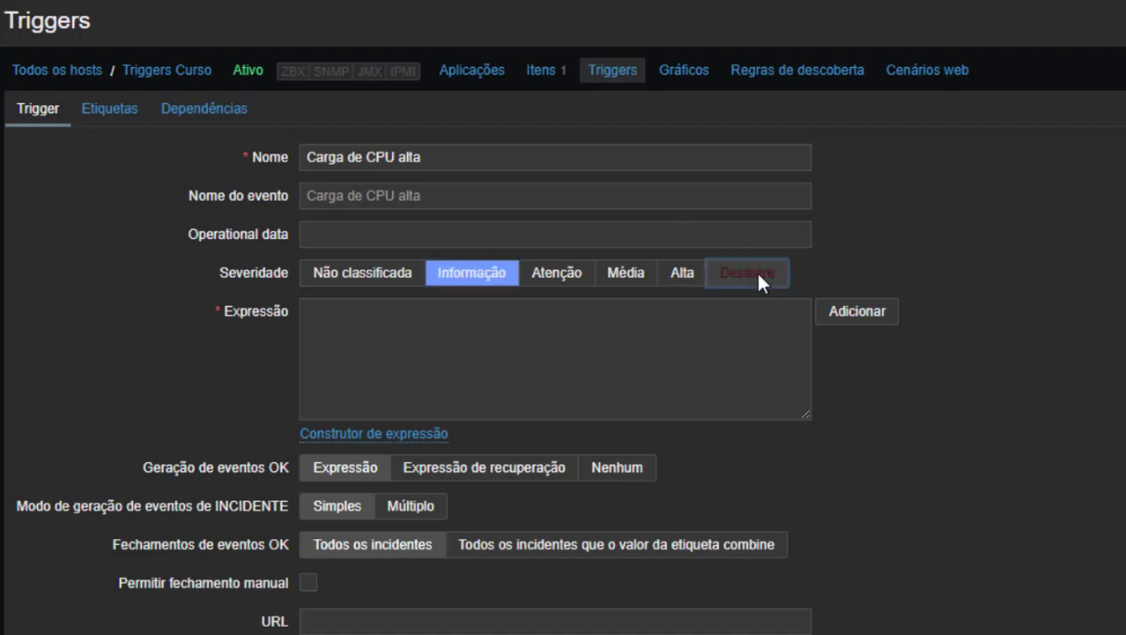
{"action": "left_click", "coordinate": [688, 274]}
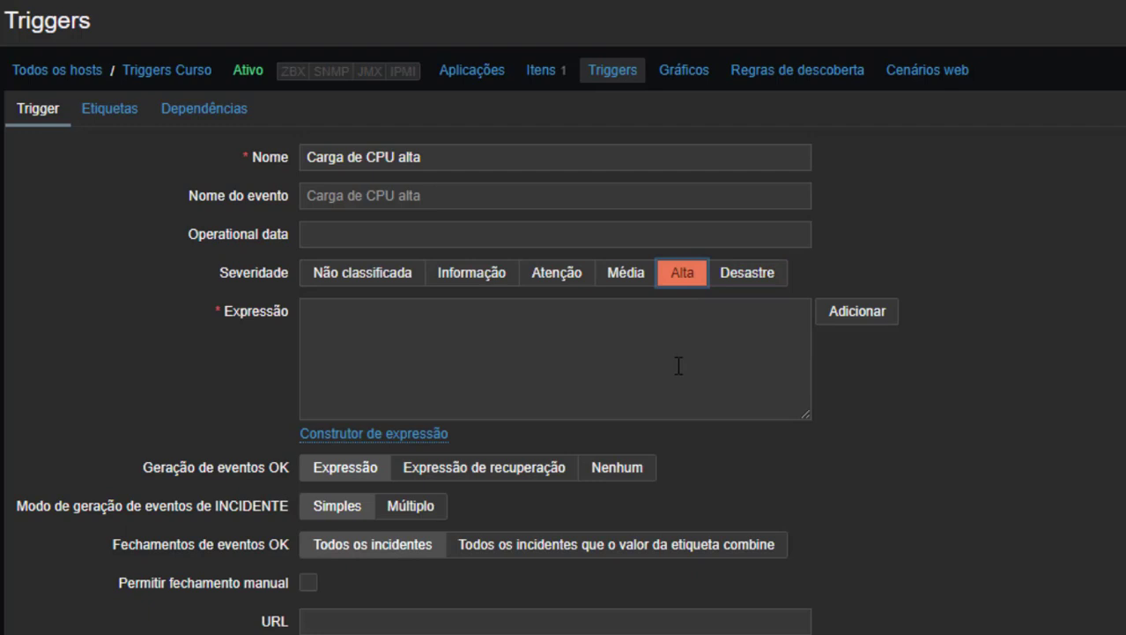
{"action": "left_click", "coordinate": [636, 280]}
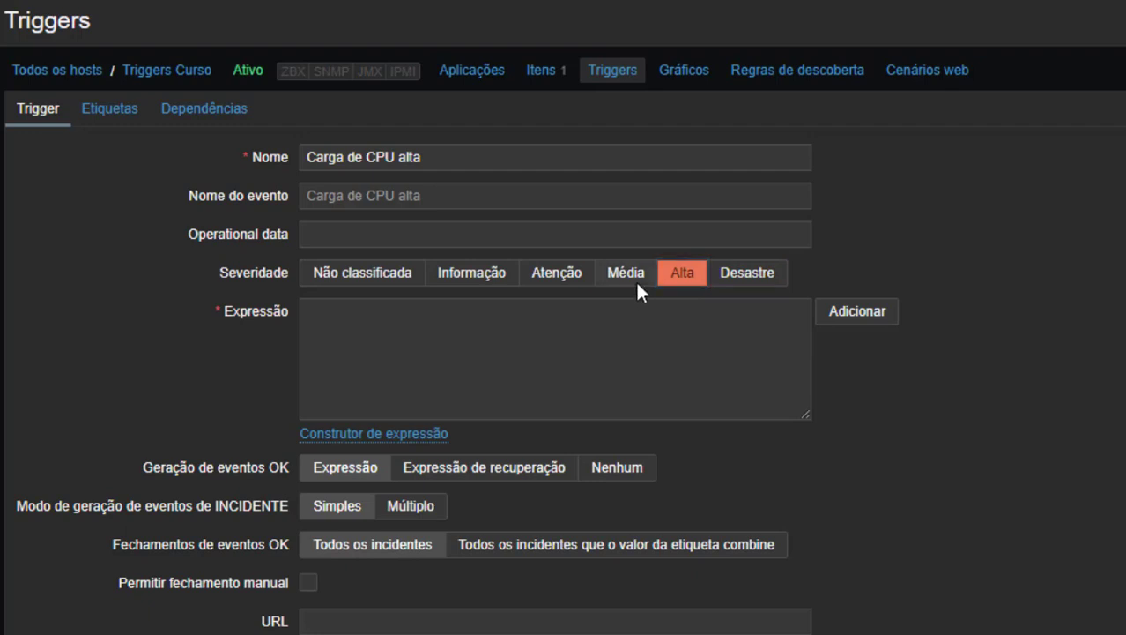
{"action": "left_click", "coordinate": [563, 278]}
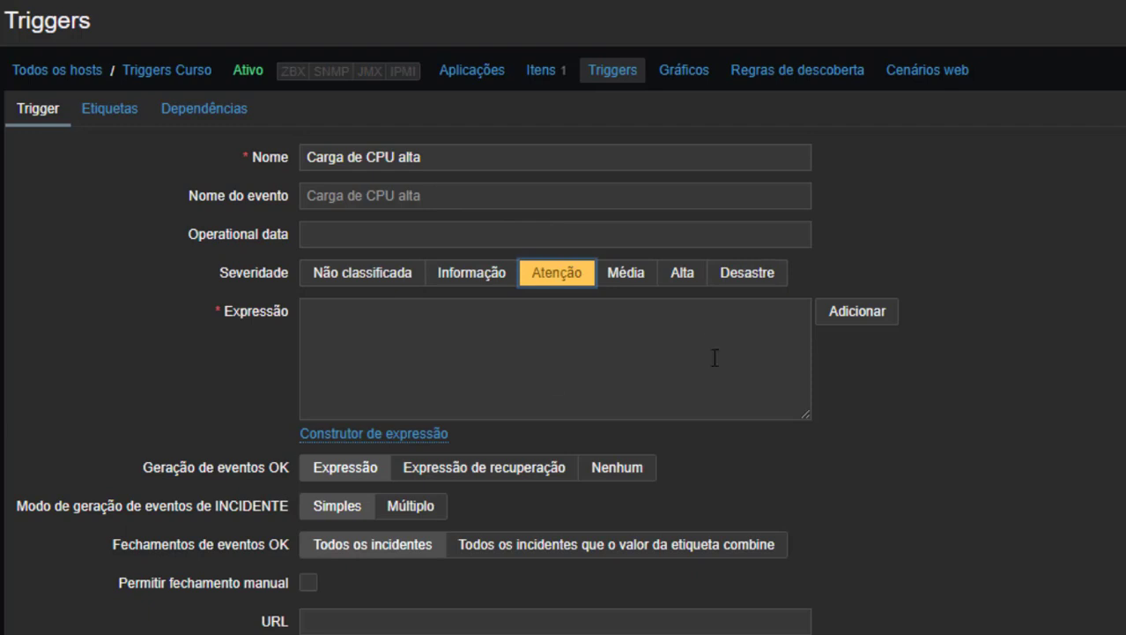
{"action": "left_click", "coordinate": [760, 272]}
{"action": "left_click", "coordinate": [687, 272]}
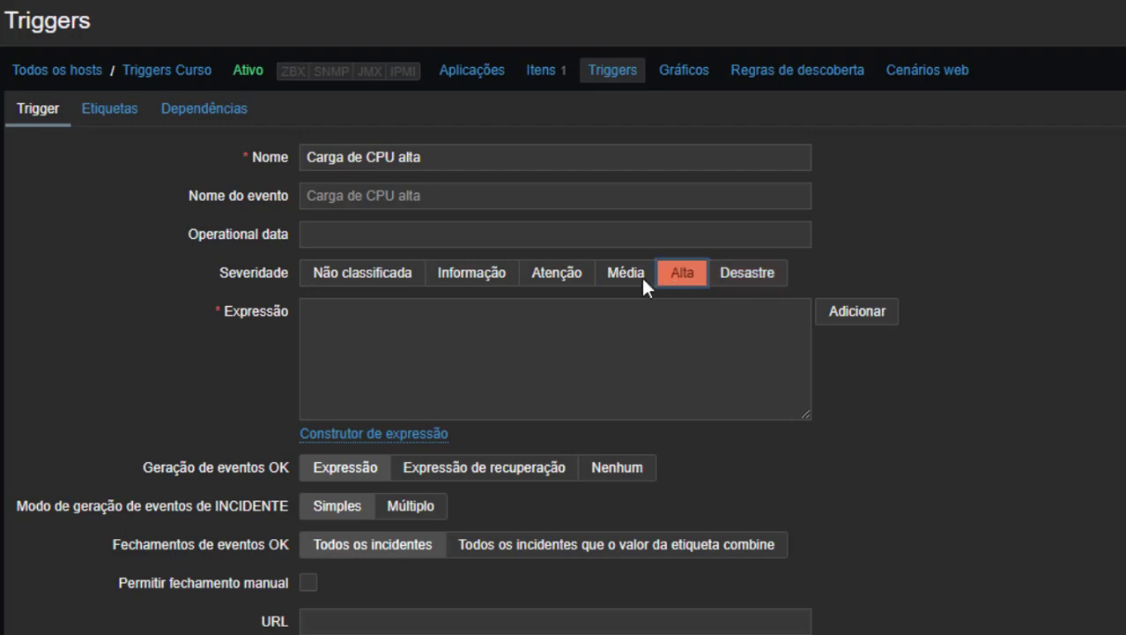
{"action": "left_click", "coordinate": [628, 278]}
{"action": "left_click", "coordinate": [470, 275]}
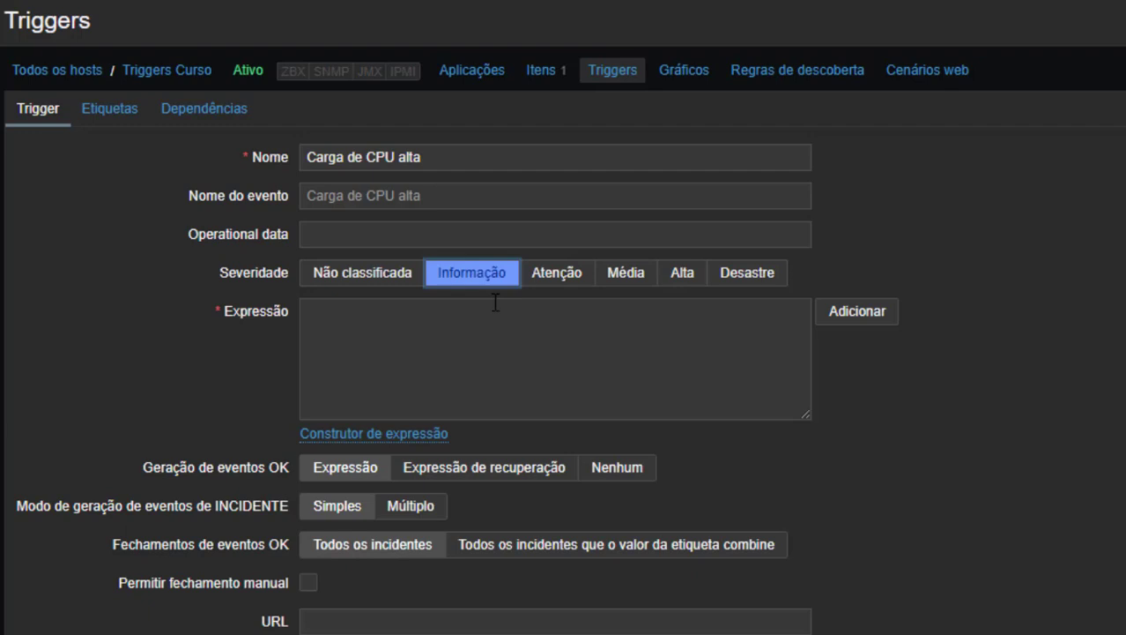
{"action": "left_click", "coordinate": [419, 274]}
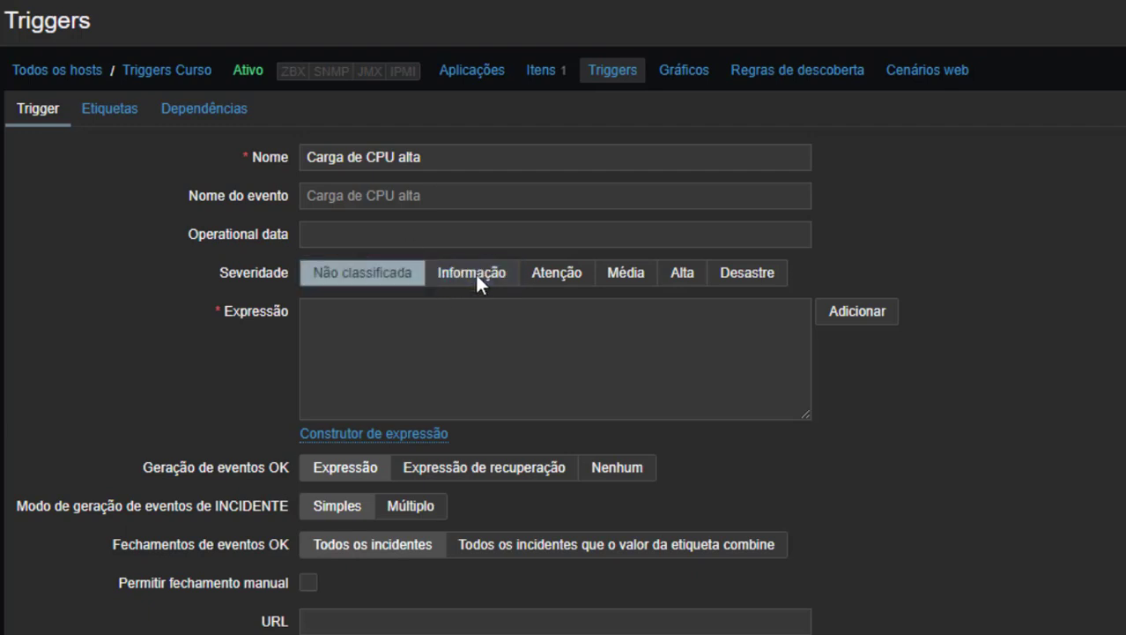
{"action": "left_click", "coordinate": [475, 273]}
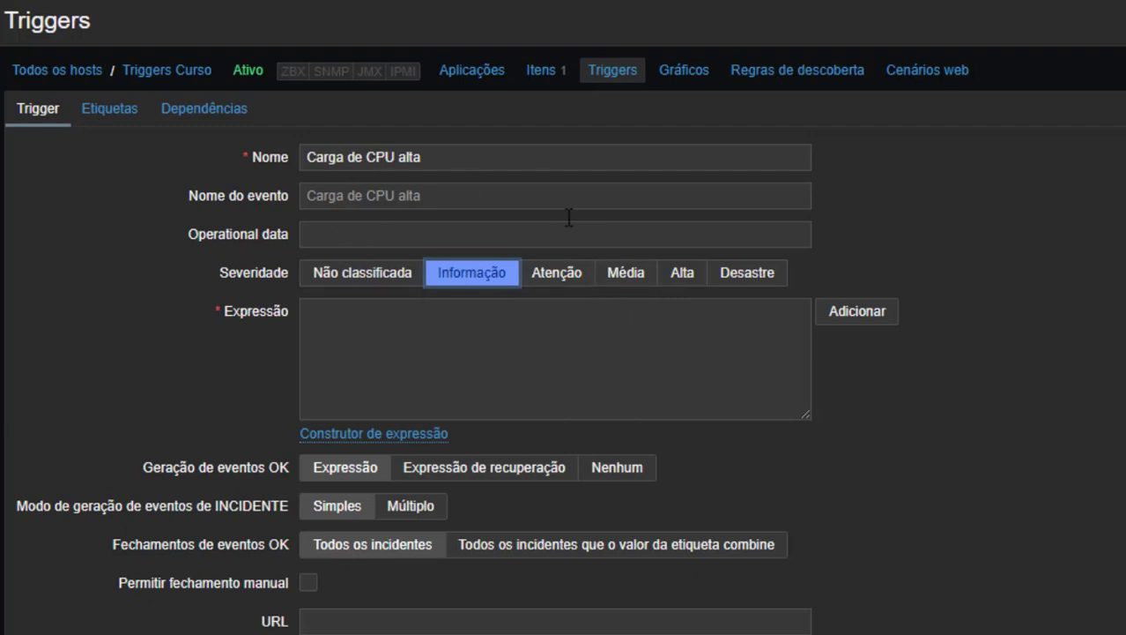
Step: Set the trigger severity to Média and start an expression condition on the CPU item of host Triggers Curso
{"action": "left_click", "coordinate": [621, 275]}
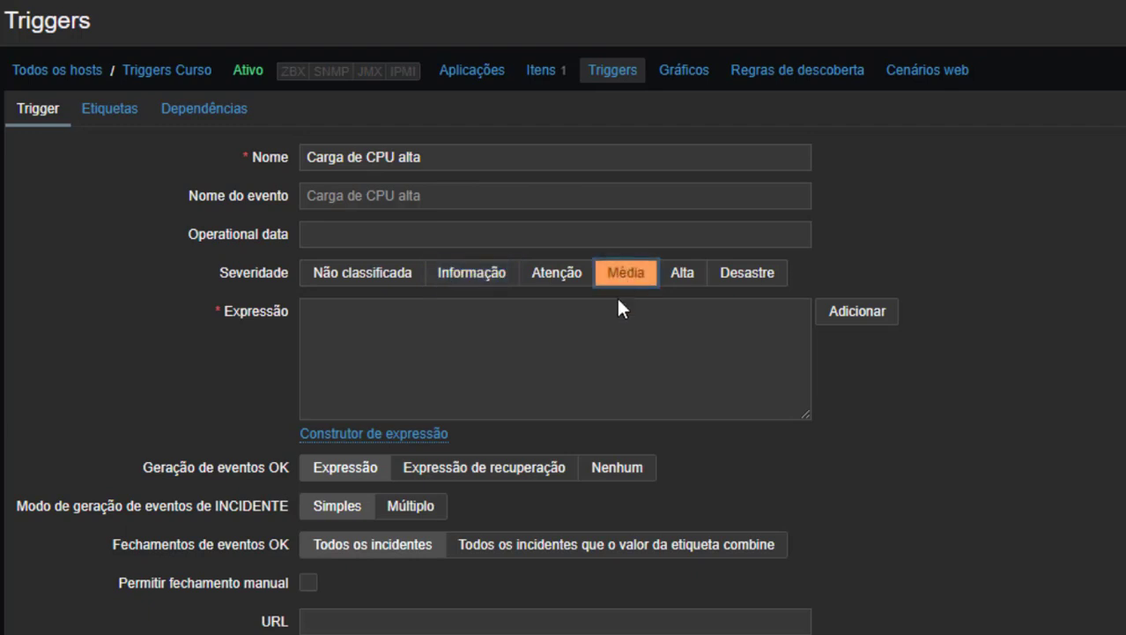
{"action": "left_click", "coordinate": [623, 346]}
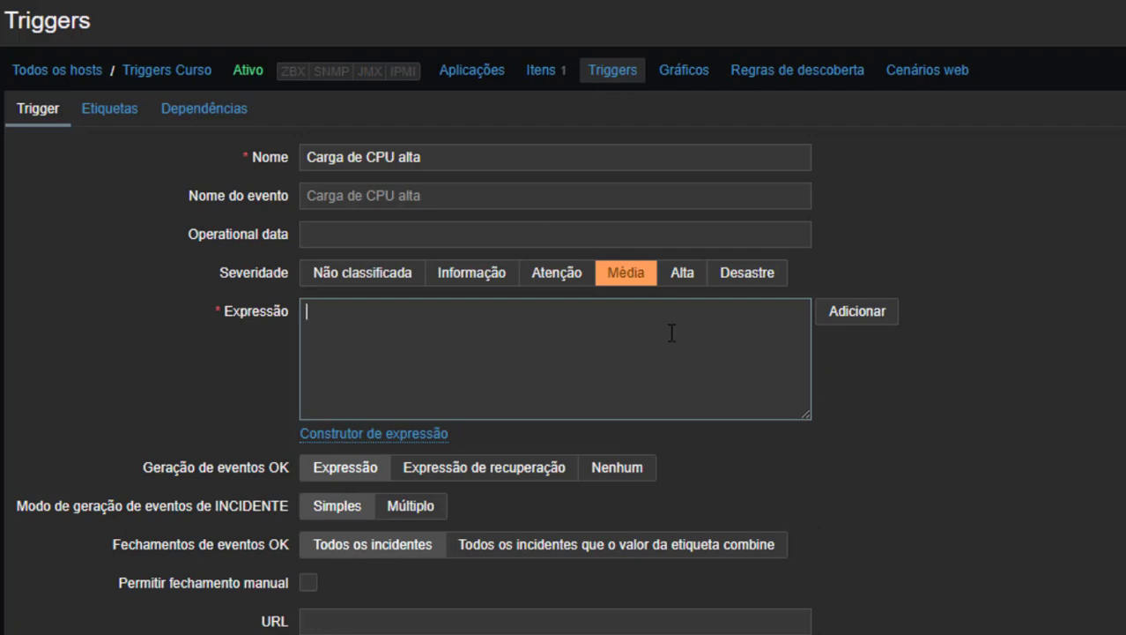
{"action": "left_click", "coordinate": [882, 311]}
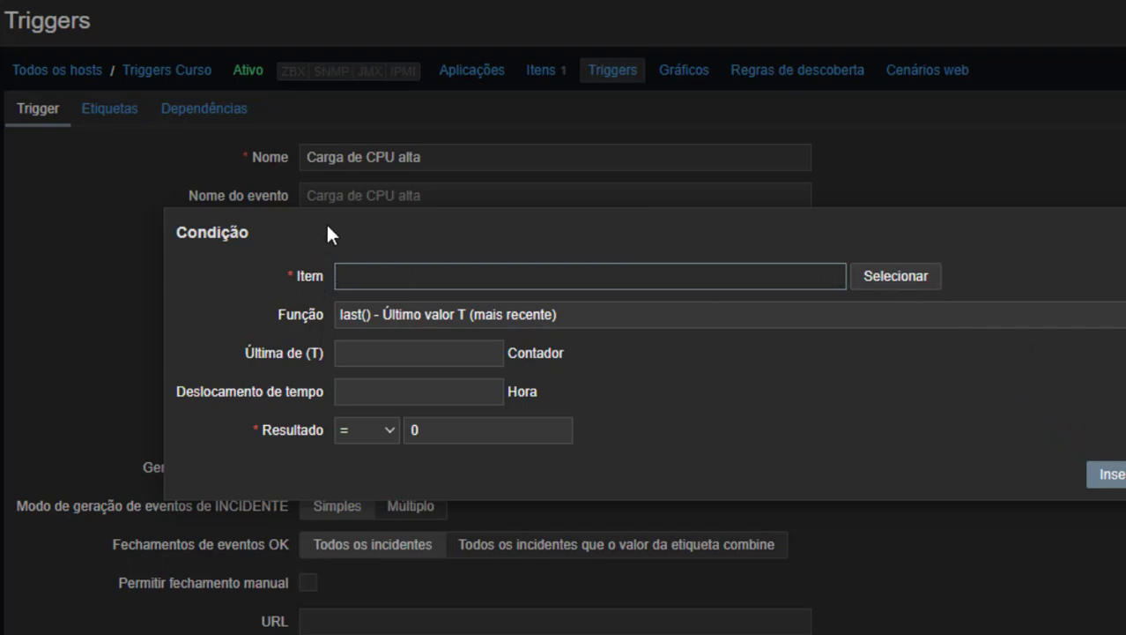
{"action": "left_click", "coordinate": [903, 281]}
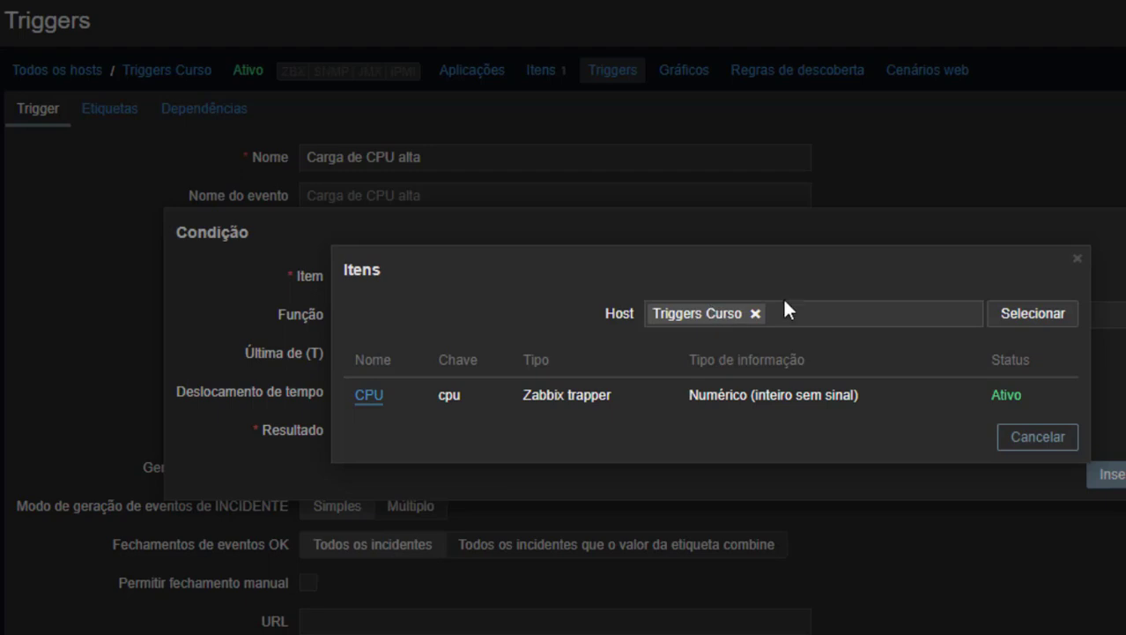
{"action": "left_click", "coordinate": [379, 395]}
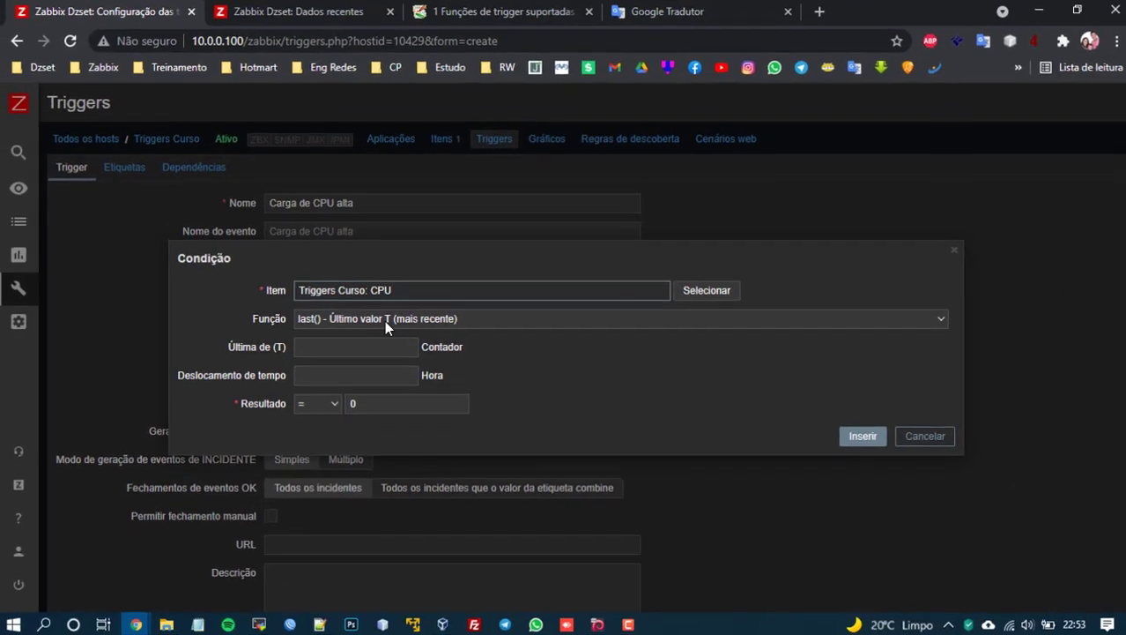
Step: Switch to the Zabbix documentation on supported trigger functions and find the entry for the last function
{"action": "left_click", "coordinate": [465, 14]}
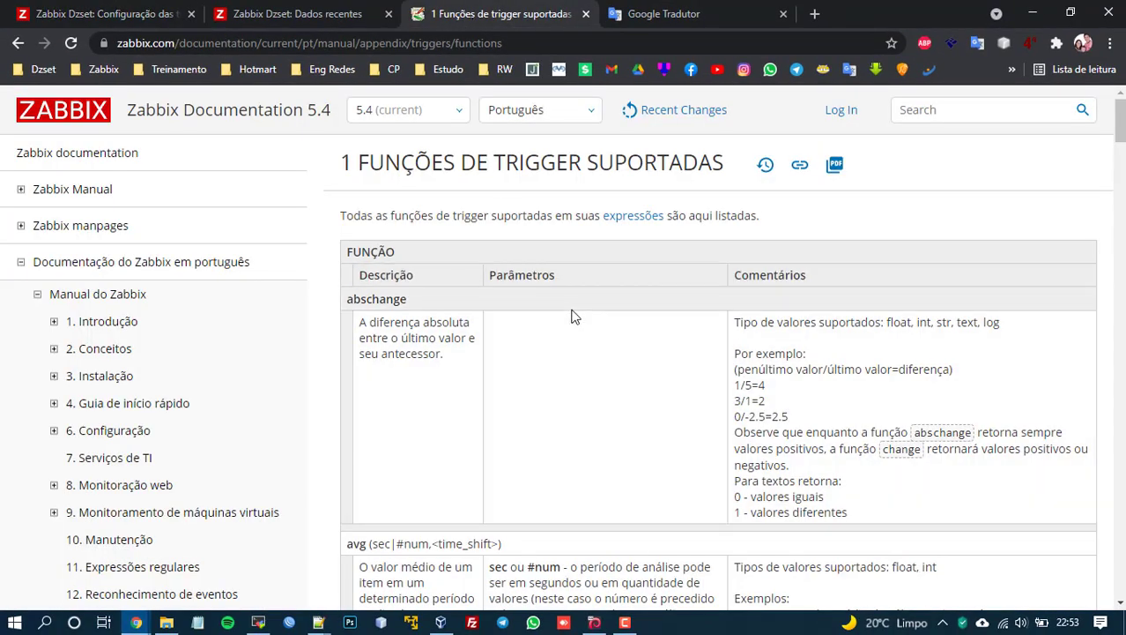
{"action": "key", "text": "ctrl+f"}
{"action": "type", "text": "last"}
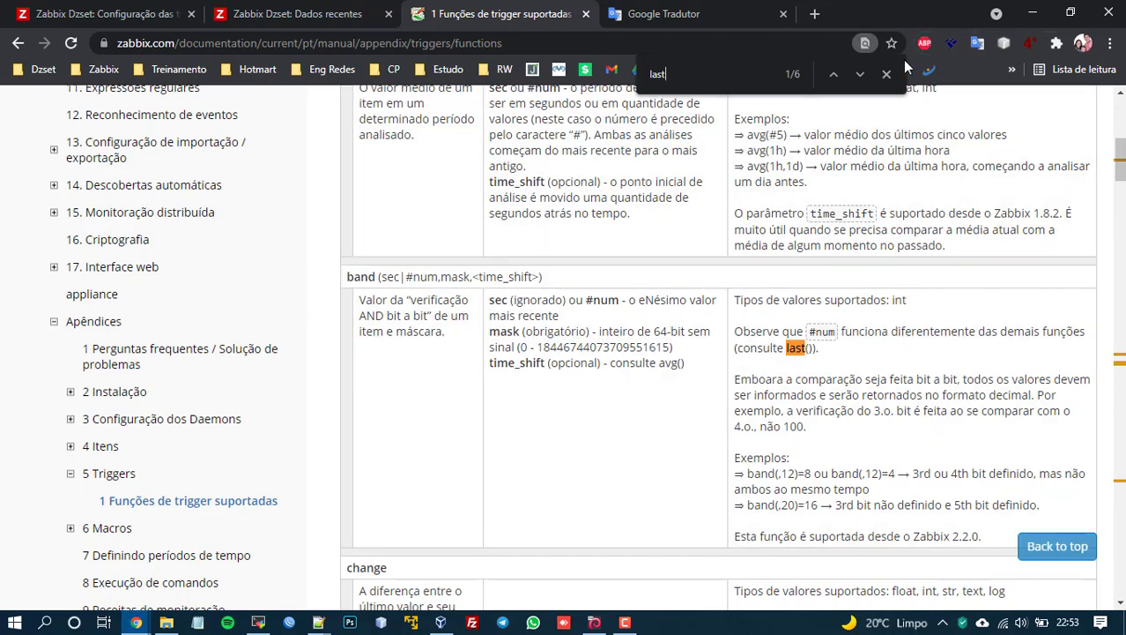
{"action": "left_click", "coordinate": [887, 74]}
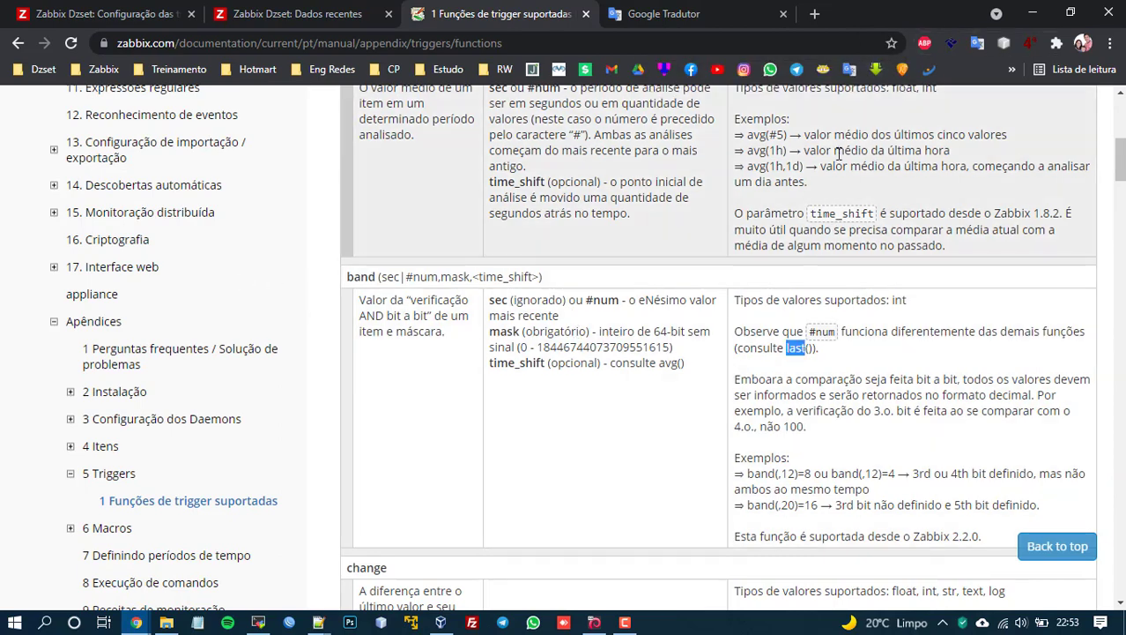
{"action": "key", "text": "ctrl+f"}
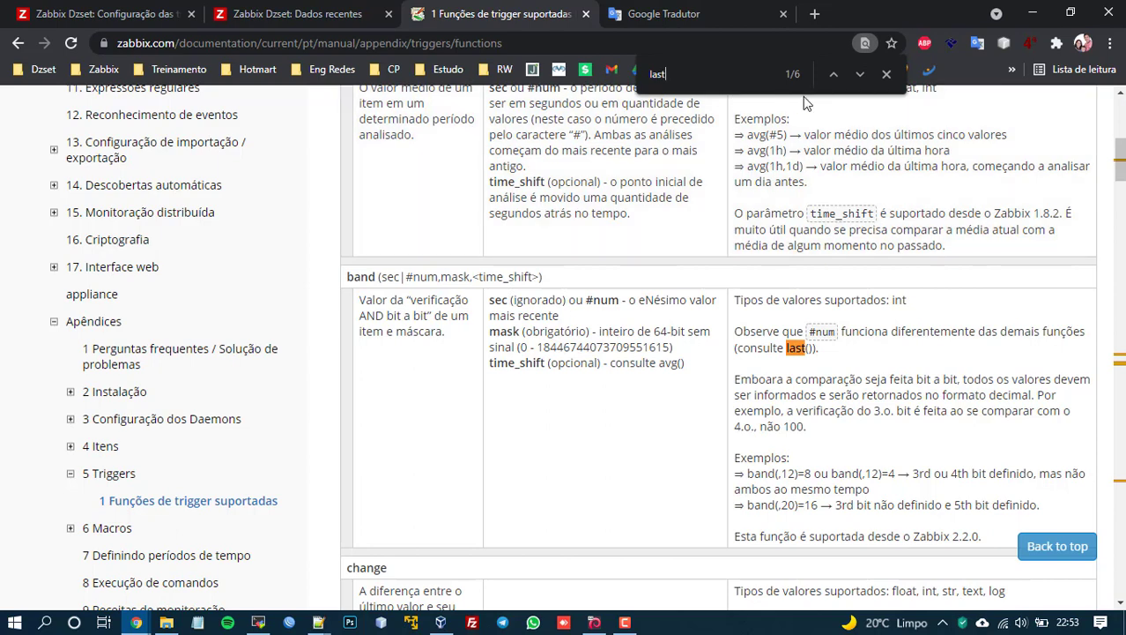
{"action": "left_click", "coordinate": [859, 75]}
{"action": "scroll", "coordinate": [520, 319], "scroll_direction": "down", "scroll_amount": 1}
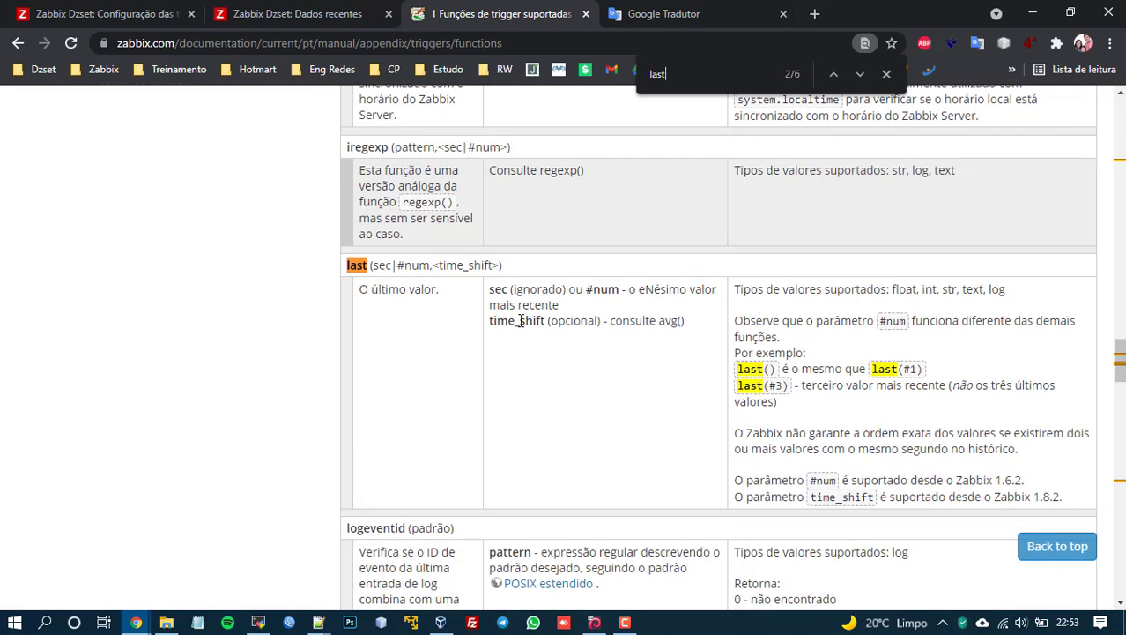
Step: Examine the last function's description, supported value types and usage example in the documentation
{"action": "left_click_drag", "start_coordinate": [438, 290], "coordinate": [371, 294]}
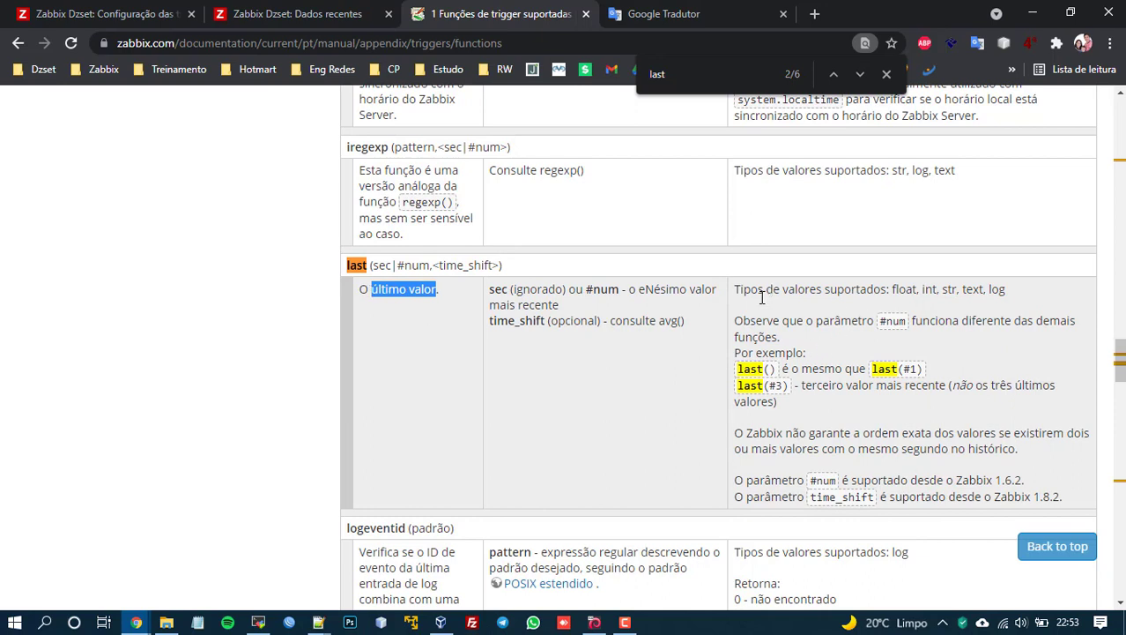
{"action": "left_click_drag", "start_coordinate": [743, 289], "coordinate": [877, 289]}
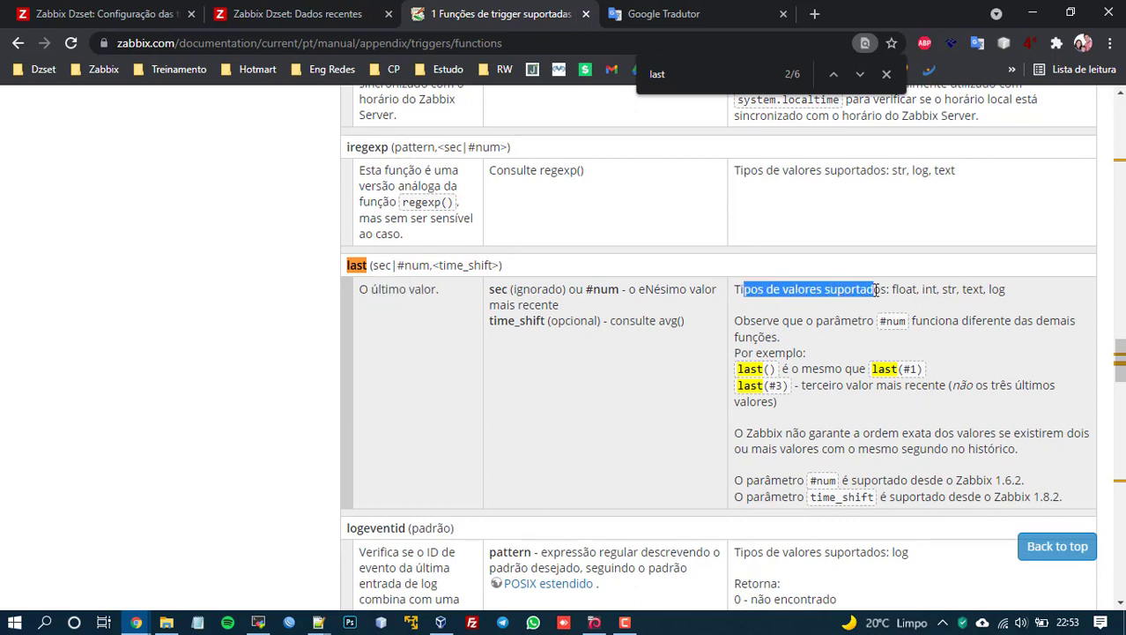
{"action": "scroll", "coordinate": [877, 289], "scroll_direction": "down", "scroll_amount": 1}
{"action": "left_click_drag", "start_coordinate": [735, 271], "coordinate": [805, 270]}
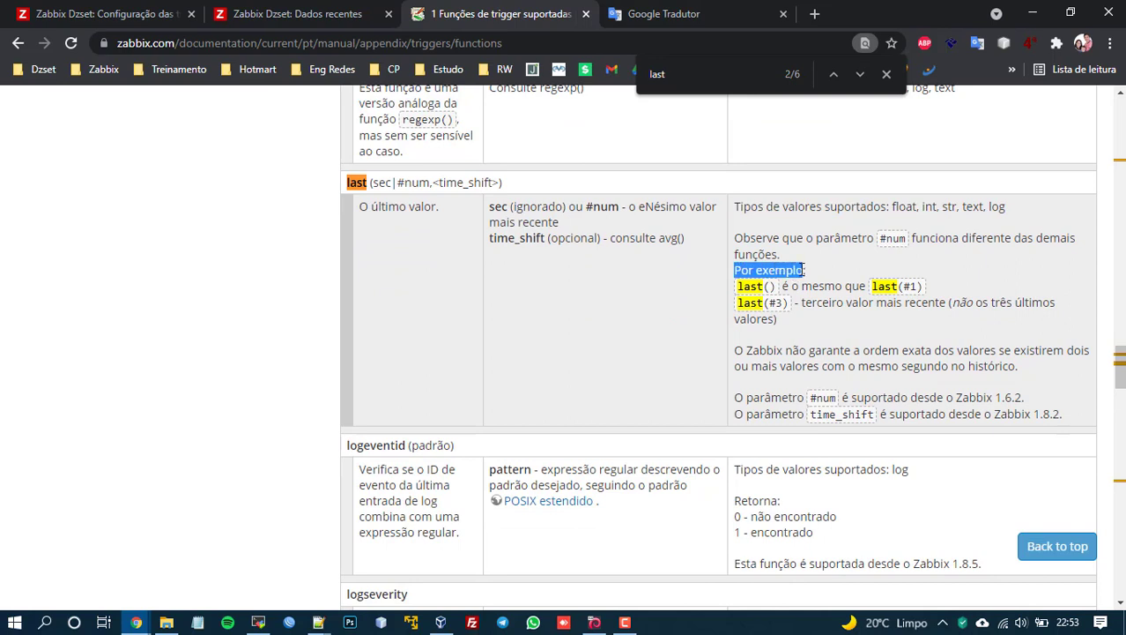
{"action": "left_click_drag", "start_coordinate": [738, 288], "coordinate": [923, 287]}
{"action": "left_click", "coordinate": [818, 288]}
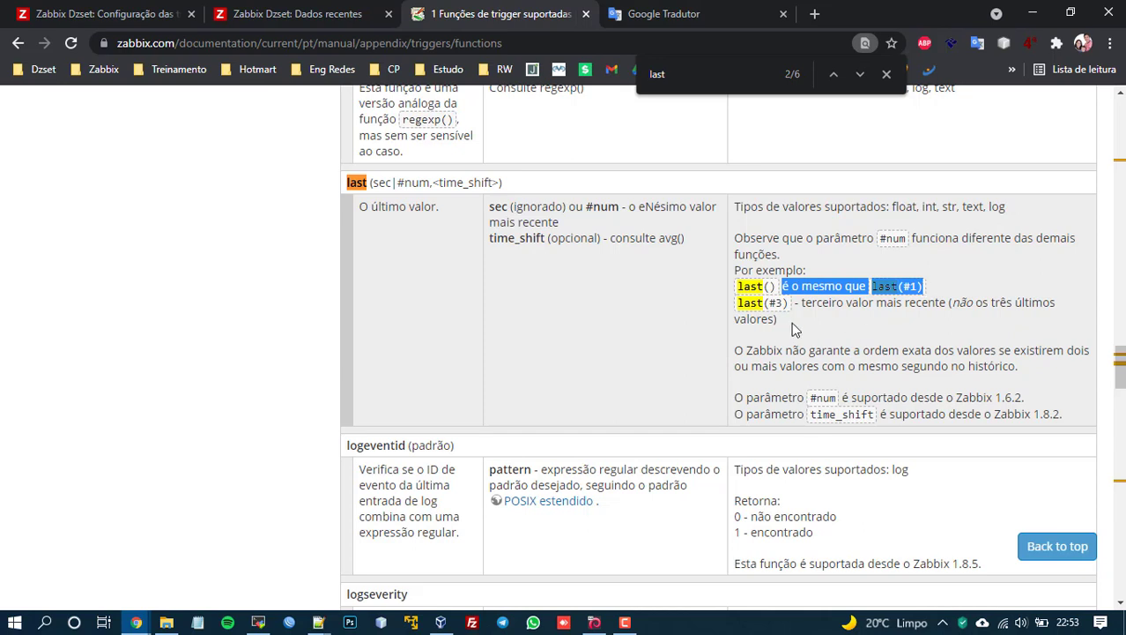
Step: Compare the documentation's last(#3) example with the condition's Última de (T) field and close the Dados recentes page
{"action": "left_click_drag", "start_coordinate": [769, 302], "coordinate": [787, 303]}
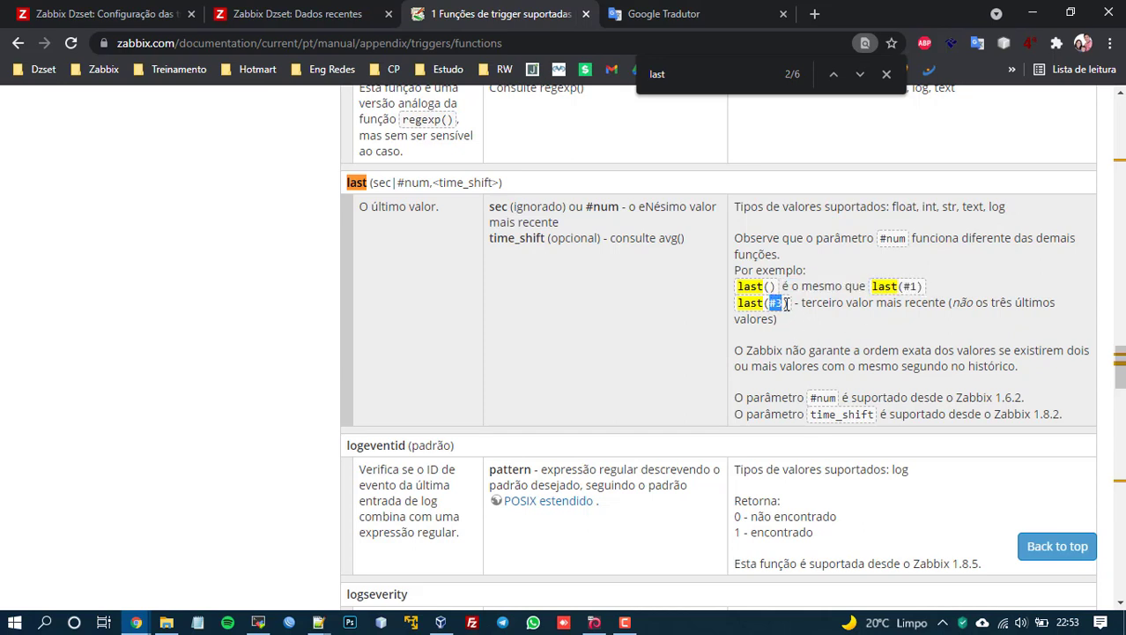
{"action": "left_click", "coordinate": [361, 13]}
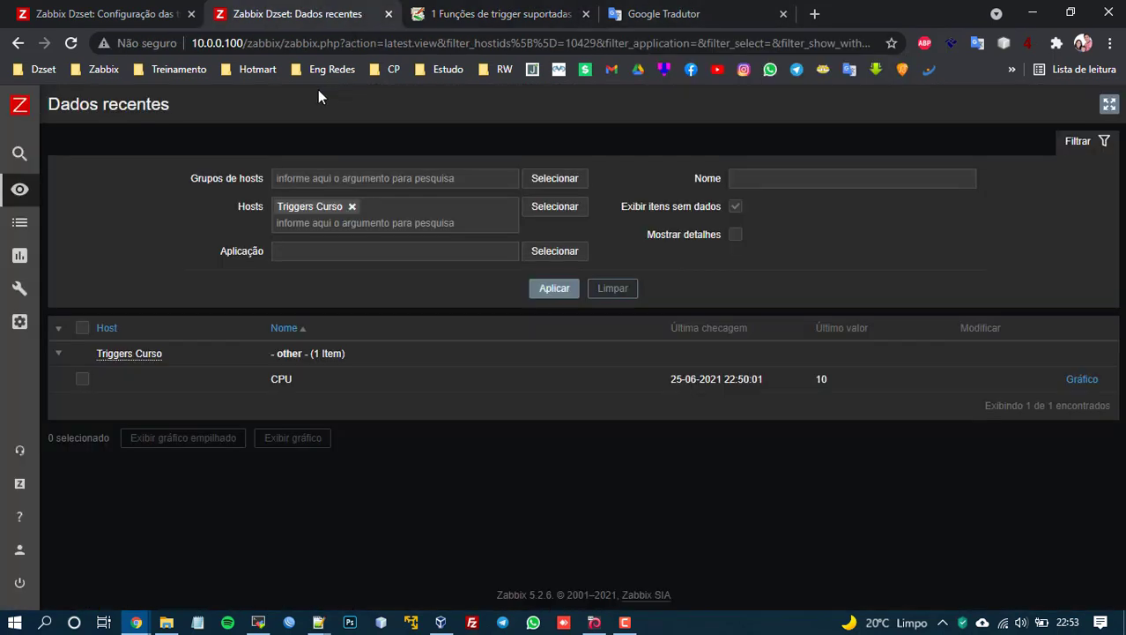
{"action": "left_click", "coordinate": [145, 13]}
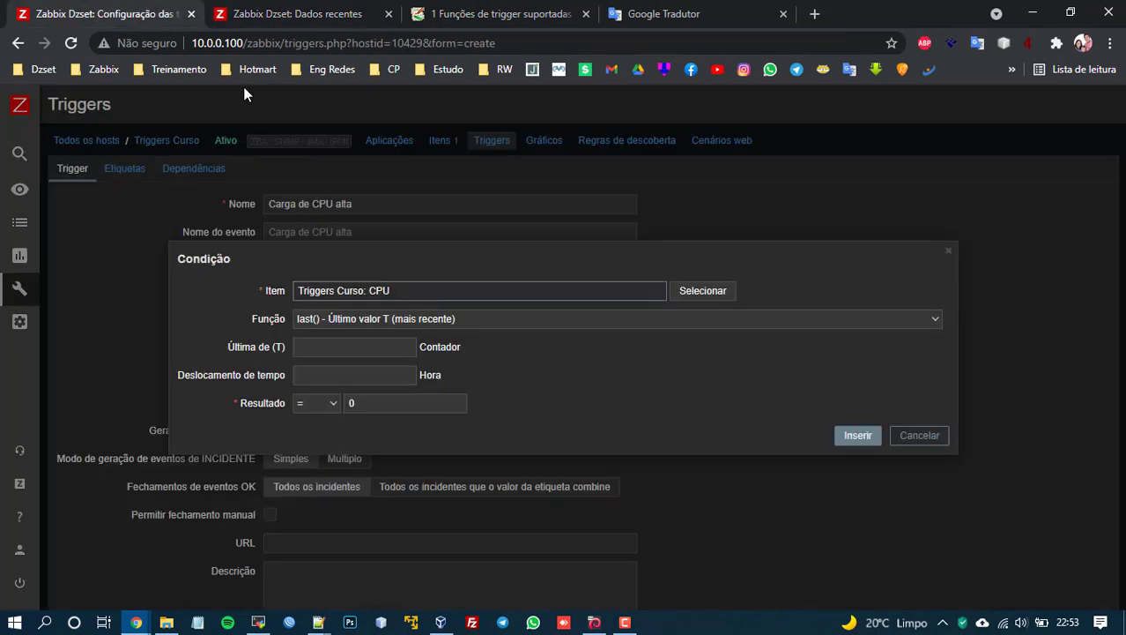
{"action": "left_click", "coordinate": [324, 346]}
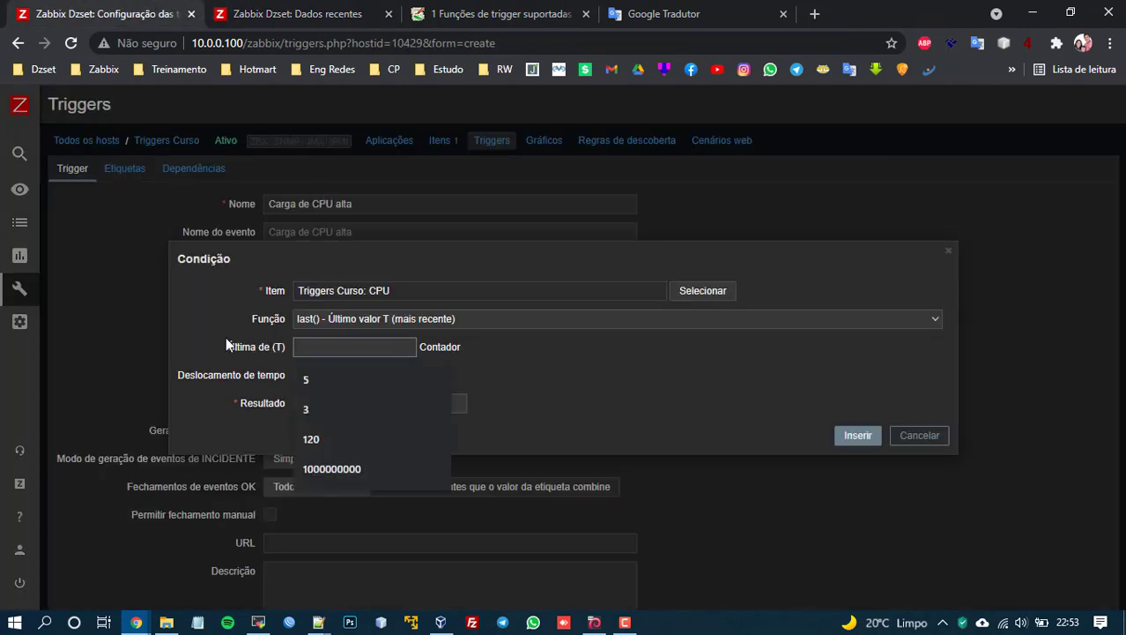
{"action": "left_click", "coordinate": [308, 346]}
{"action": "left_click", "coordinate": [269, 10]}
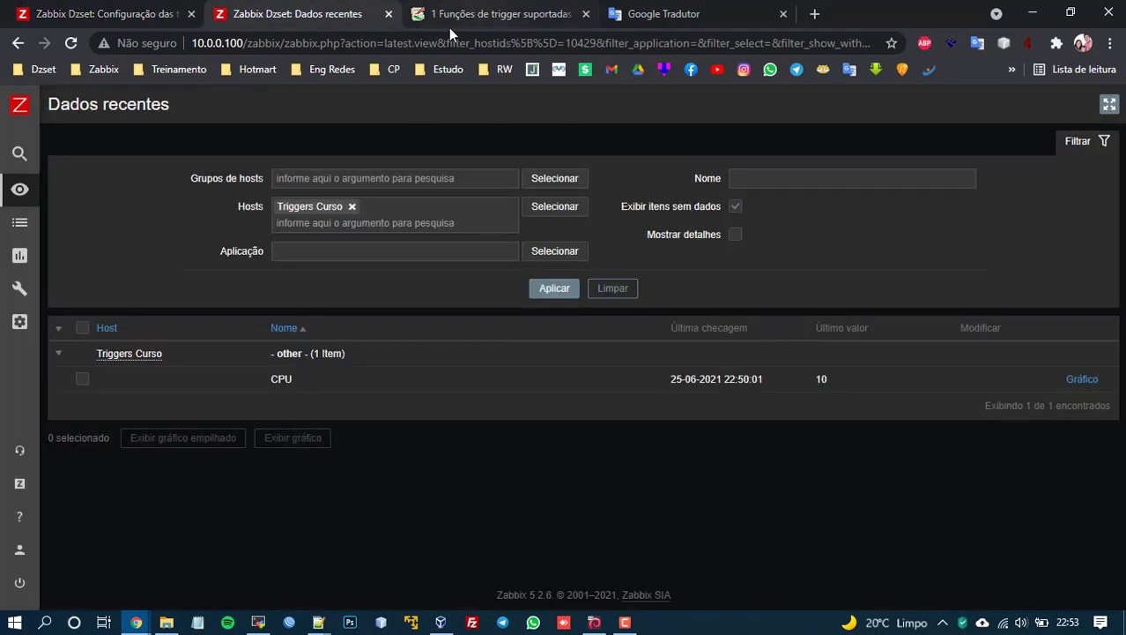
{"action": "left_click", "coordinate": [389, 13]}
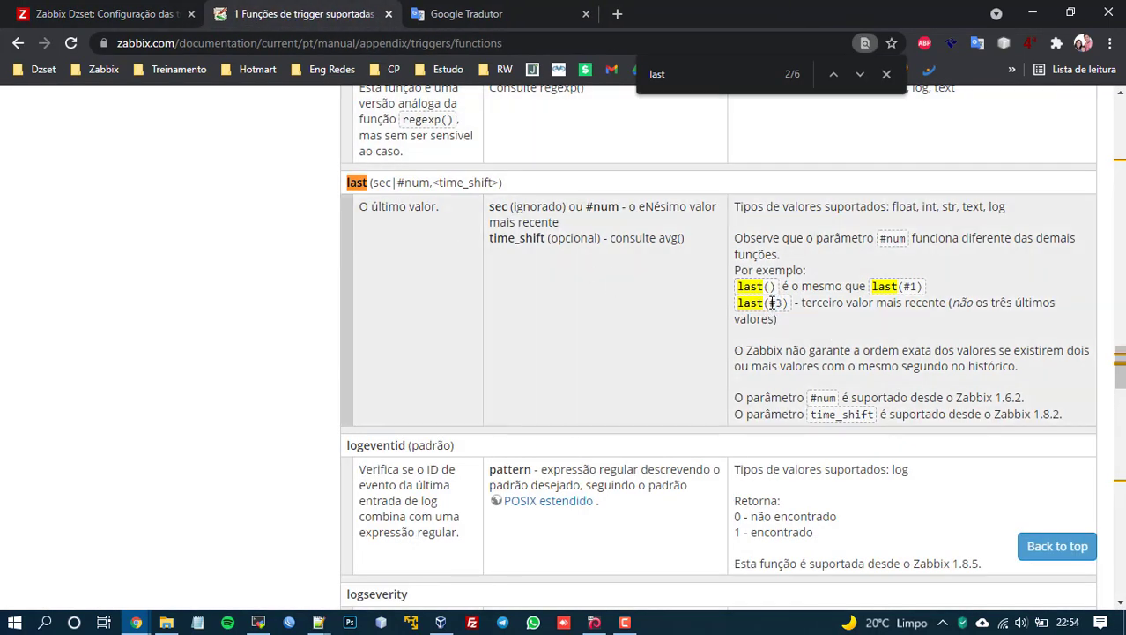
Step: Examine how the #3 parameter in the last function's documentation relates to the condition's Última de (T) count
{"action": "left_click_drag", "start_coordinate": [782, 304], "coordinate": [768, 305]}
{"action": "left_click", "coordinate": [123, 15]}
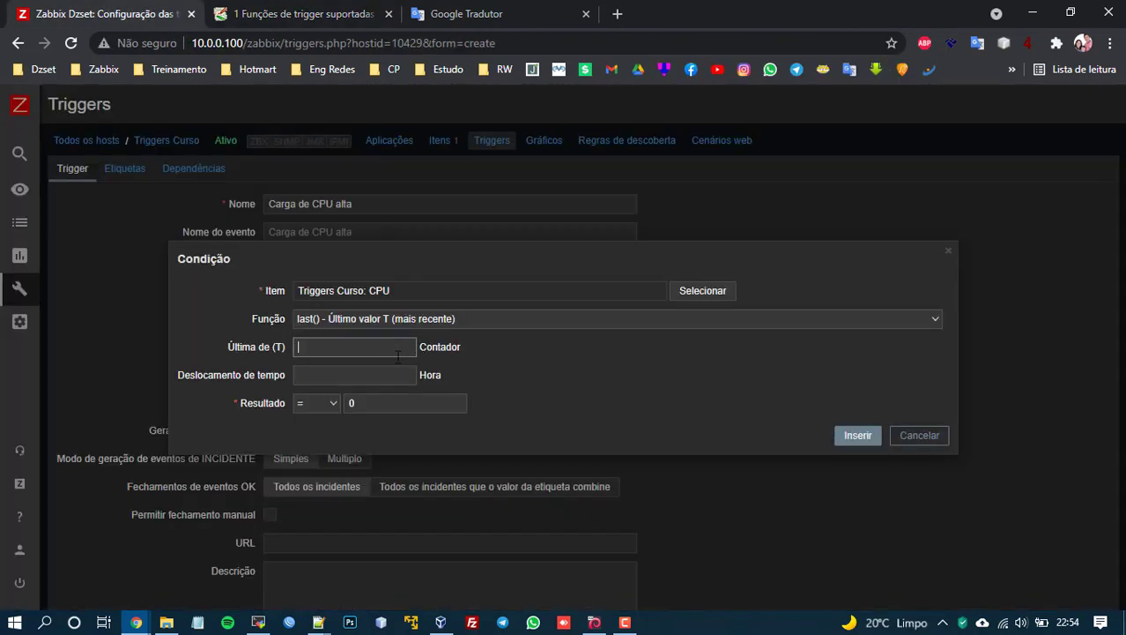
{"action": "left_click", "coordinate": [276, 8]}
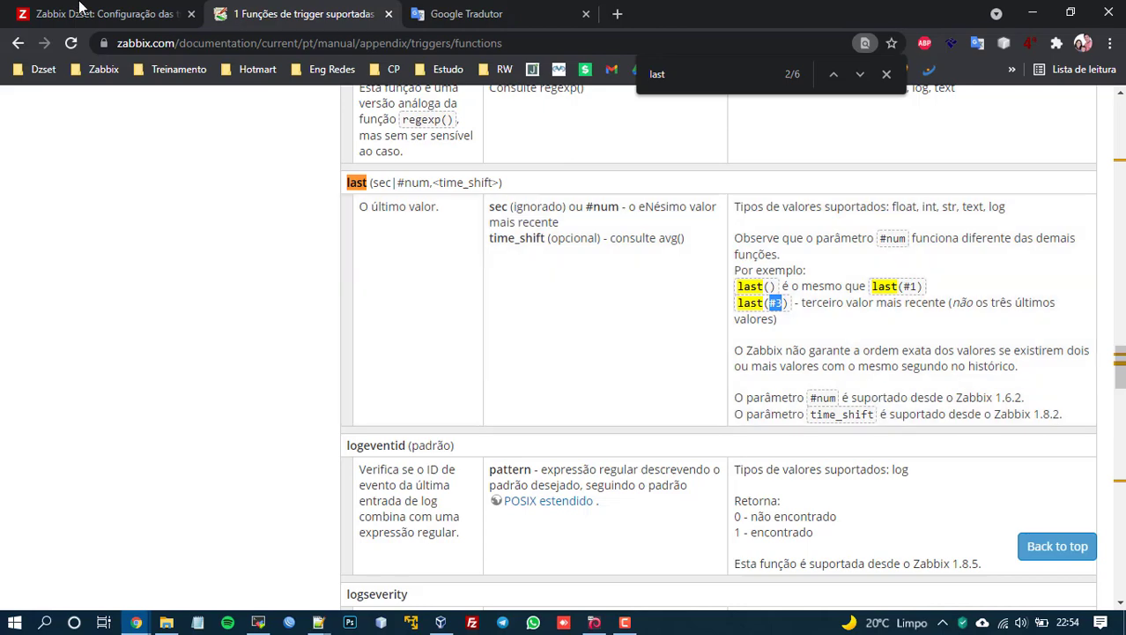
{"action": "left_click", "coordinate": [134, 9]}
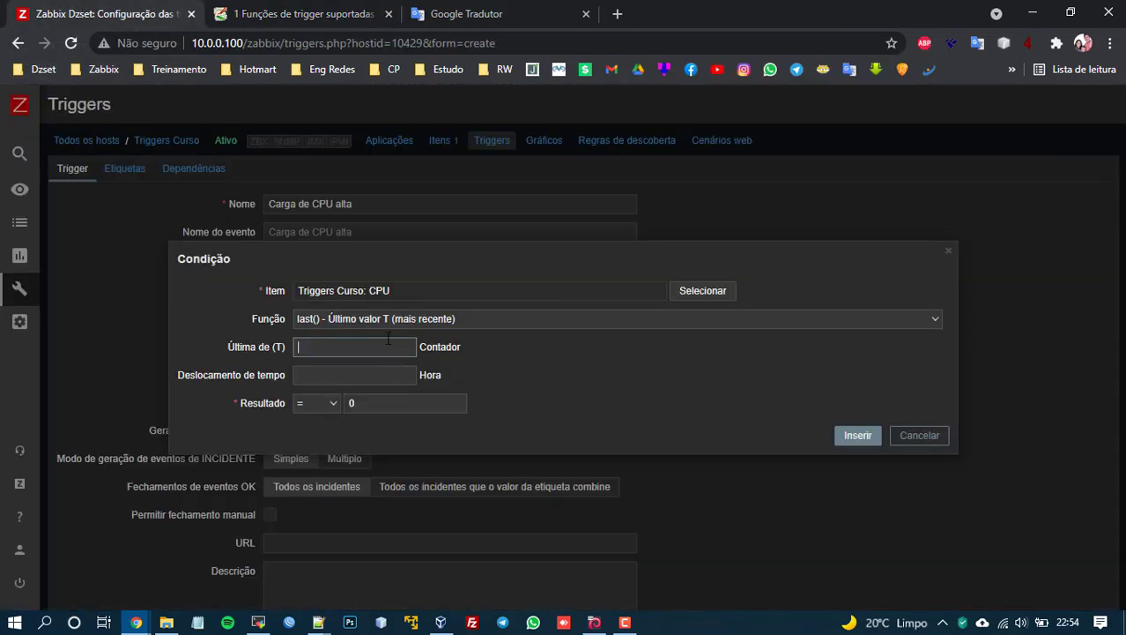
{"action": "left_click", "coordinate": [276, 10]}
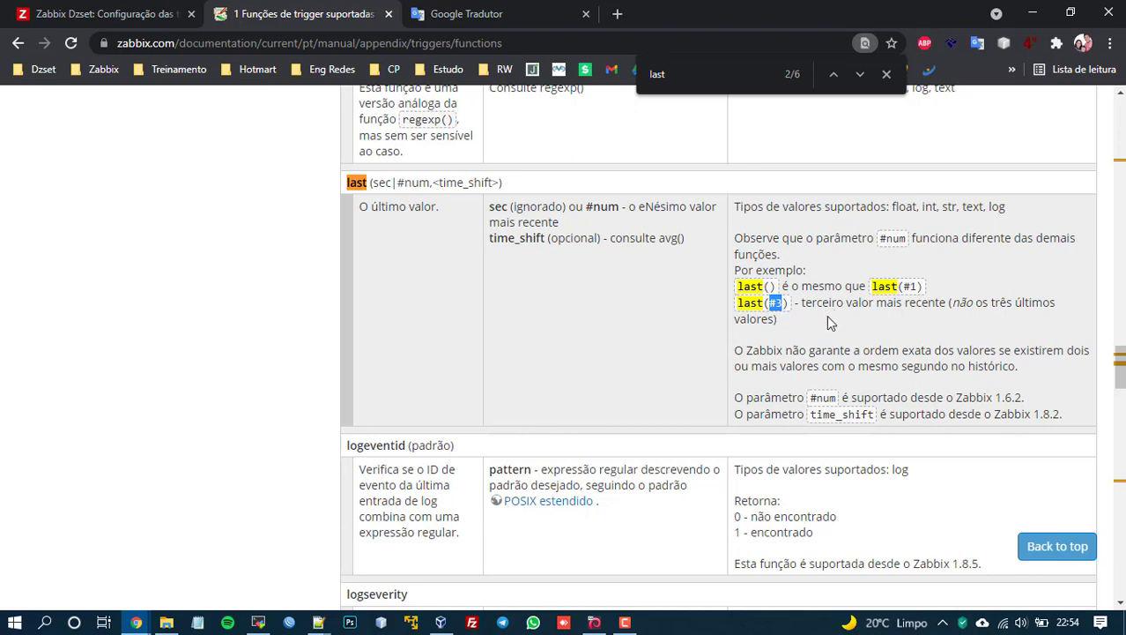
{"action": "left_click", "coordinate": [785, 302]}
{"action": "left_click_drag", "start_coordinate": [767, 302], "coordinate": [784, 303]}
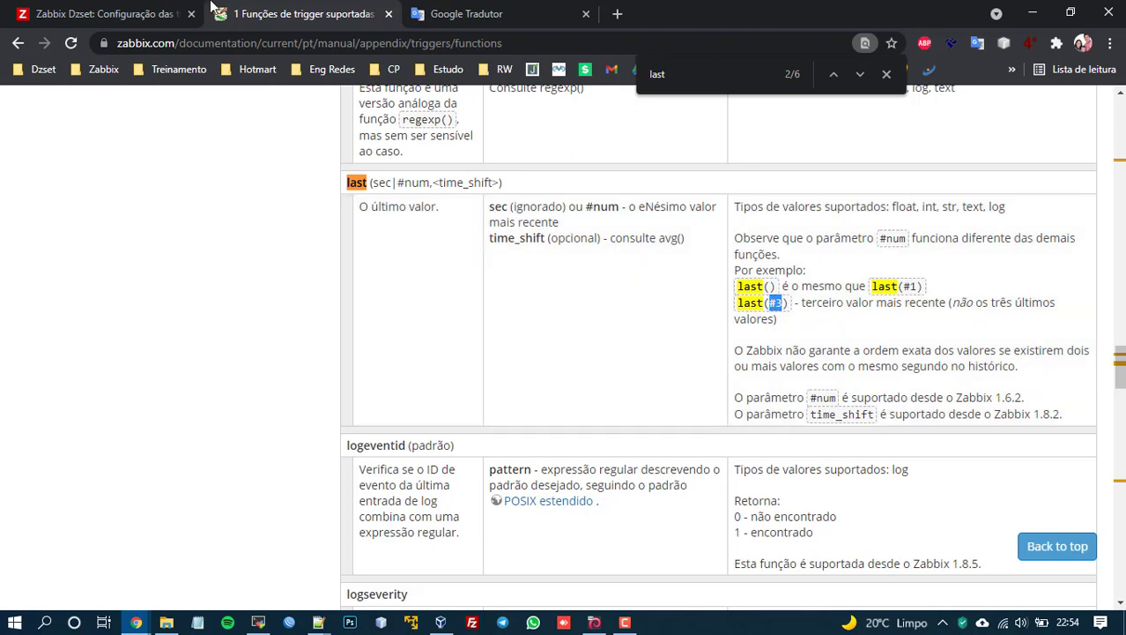
{"action": "left_click", "coordinate": [176, 14]}
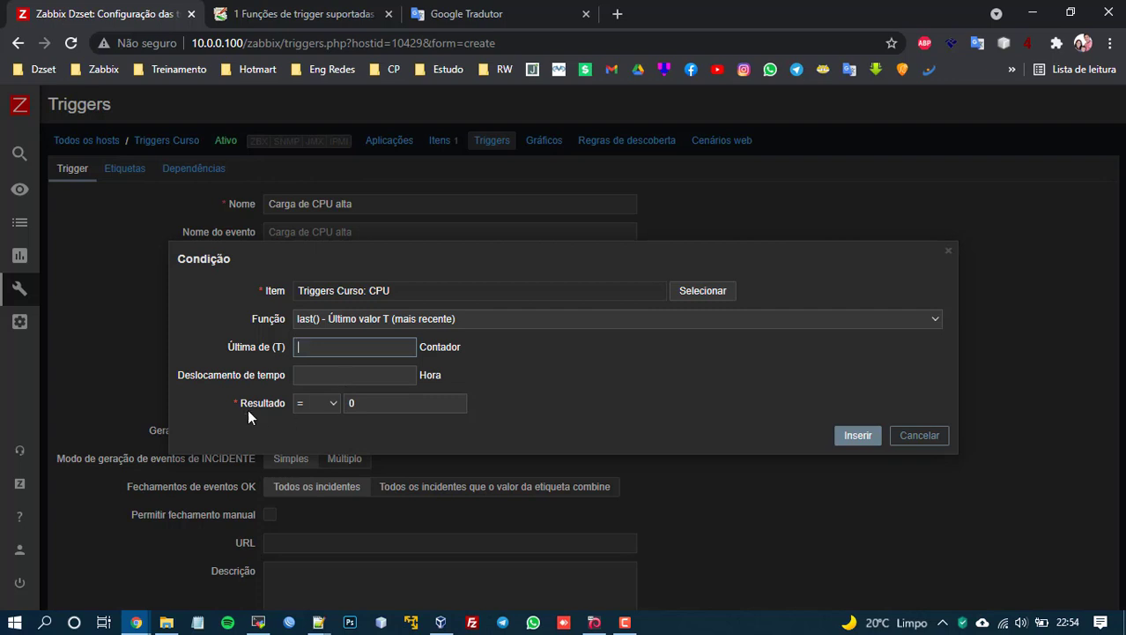
Step: Set the CPU condition's result to >= 70 and insert it into the trigger expression
{"action": "left_click", "coordinate": [314, 404]}
{"action": "left_click", "coordinate": [314, 404]}
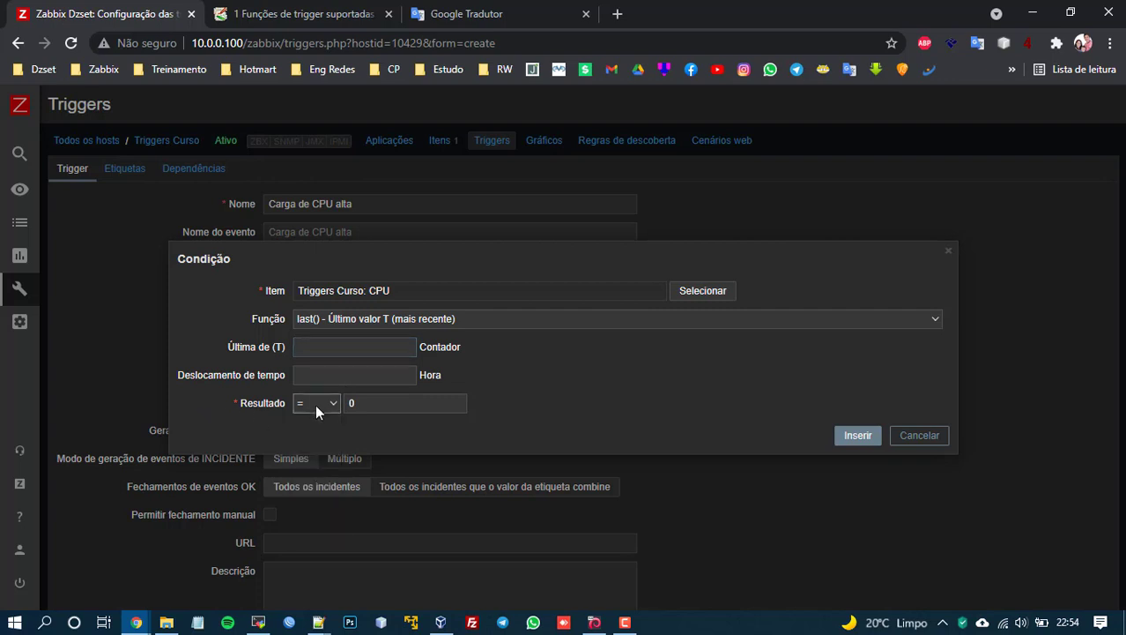
{"action": "left_click", "coordinate": [316, 404]}
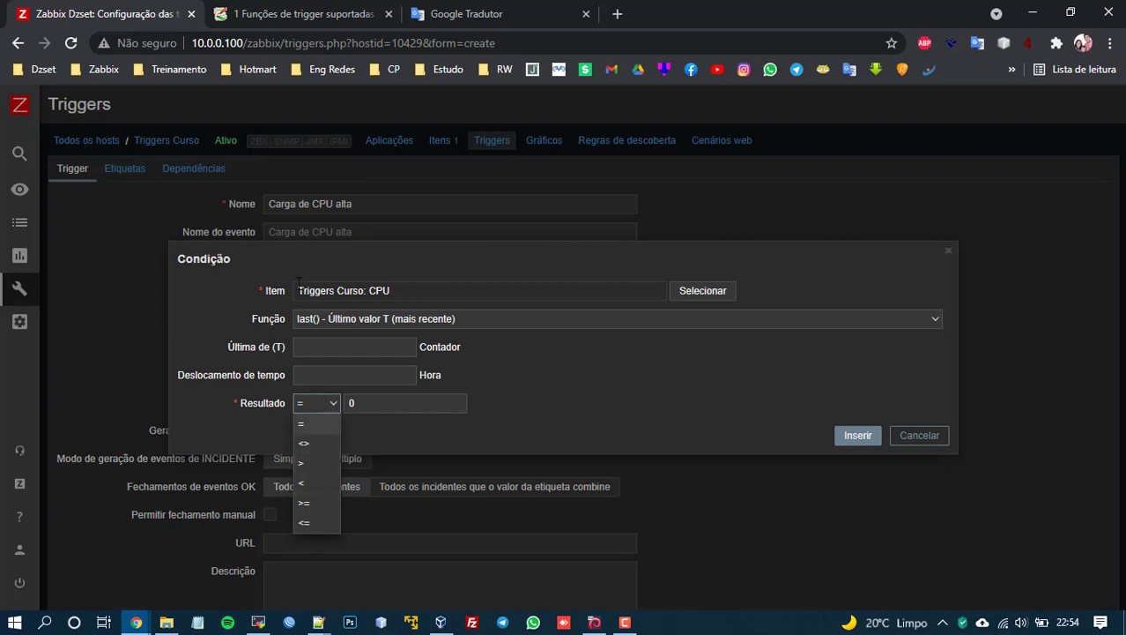
{"action": "left_click", "coordinate": [335, 251]}
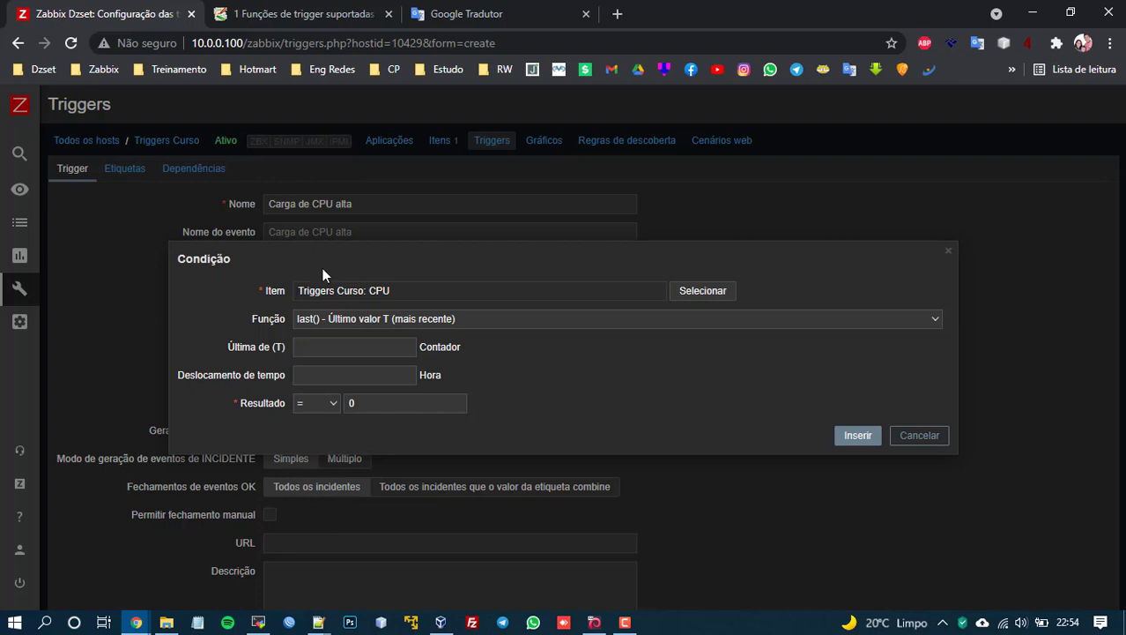
{"action": "left_click", "coordinate": [305, 406]}
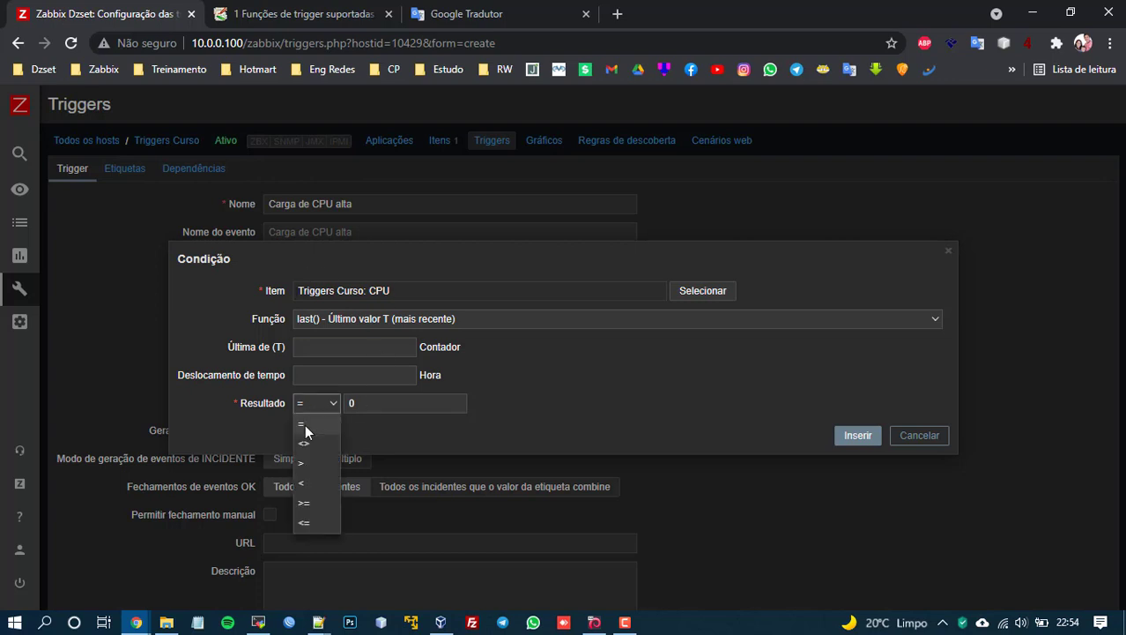
{"action": "left_click", "coordinate": [303, 504]}
{"action": "left_click", "coordinate": [361, 403]}
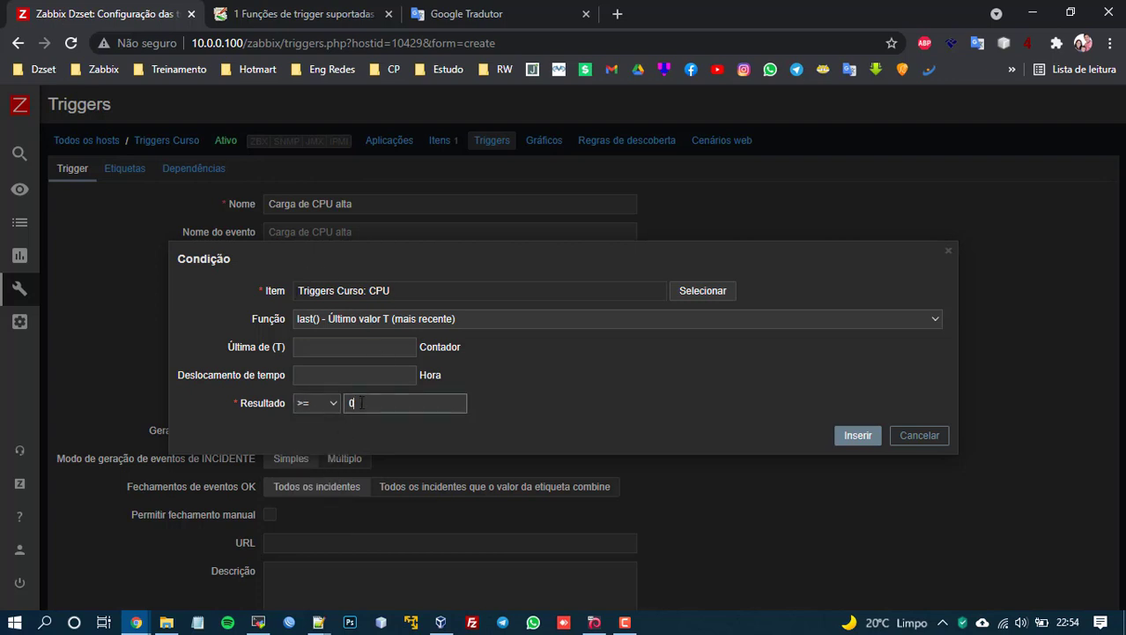
{"action": "key", "text": "BackSpace"}
{"action": "type", "text": "70"}
{"action": "left_click", "coordinate": [857, 438]}
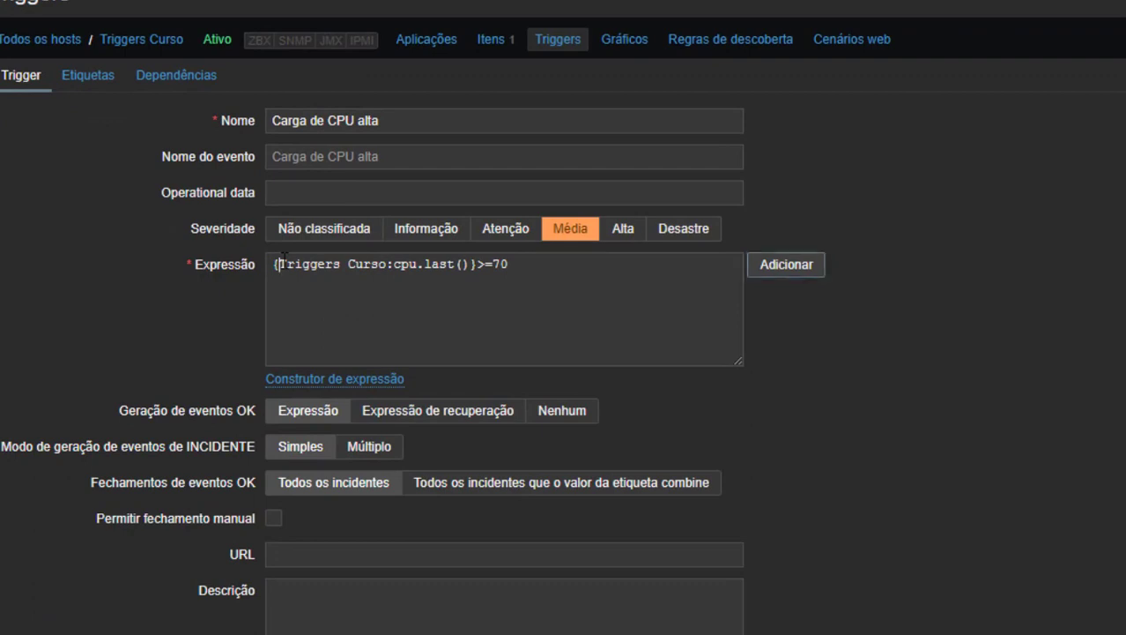
Step: Examine the host, item key, function, operator and threshold parts of the trigger expression against the condition form
{"action": "left_click_drag", "start_coordinate": [279, 264], "coordinate": [373, 265]}
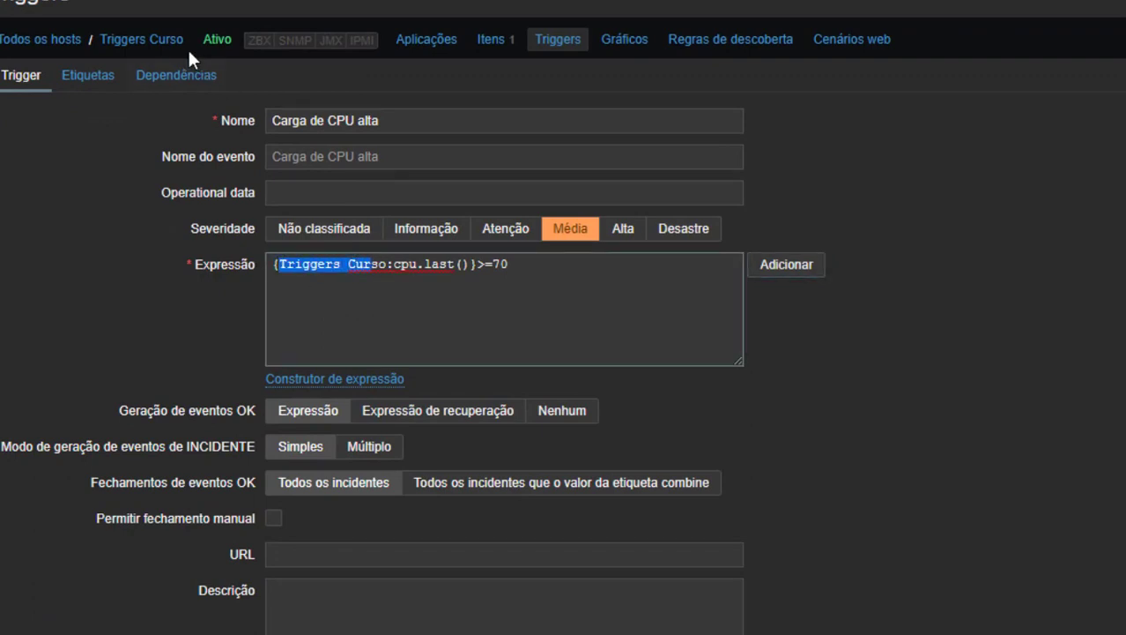
{"action": "left_click", "coordinate": [386, 265]}
{"action": "left_click_drag", "start_coordinate": [393, 264], "coordinate": [530, 279]}
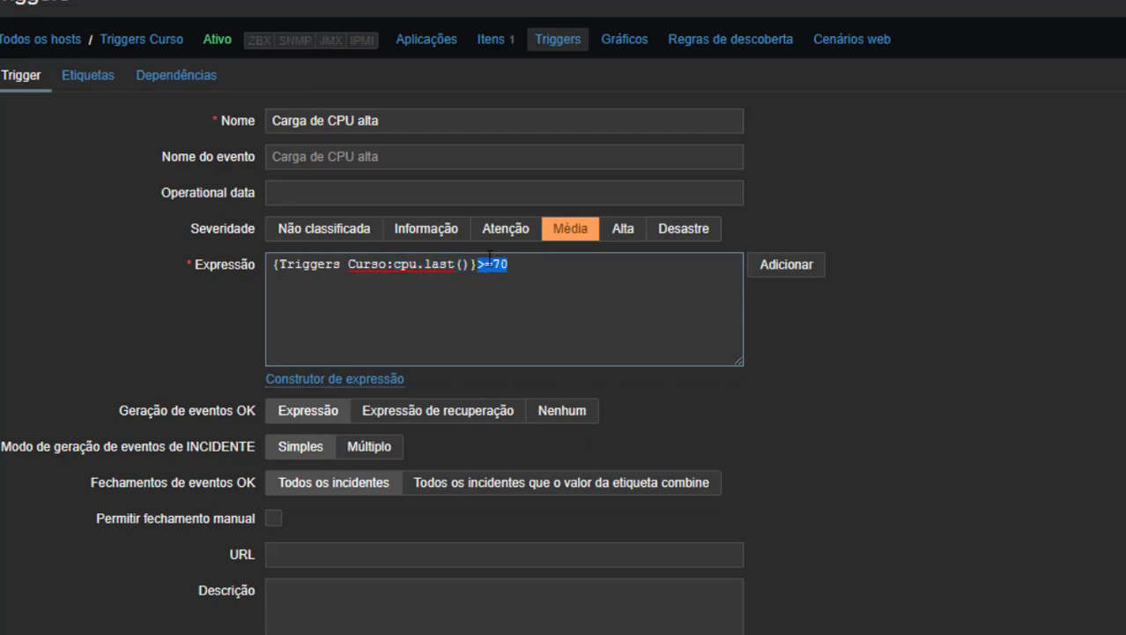
{"action": "left_click", "coordinate": [494, 279]}
{"action": "left_click_drag", "start_coordinate": [491, 263], "coordinate": [484, 263]}
{"action": "left_click", "coordinate": [779, 269]}
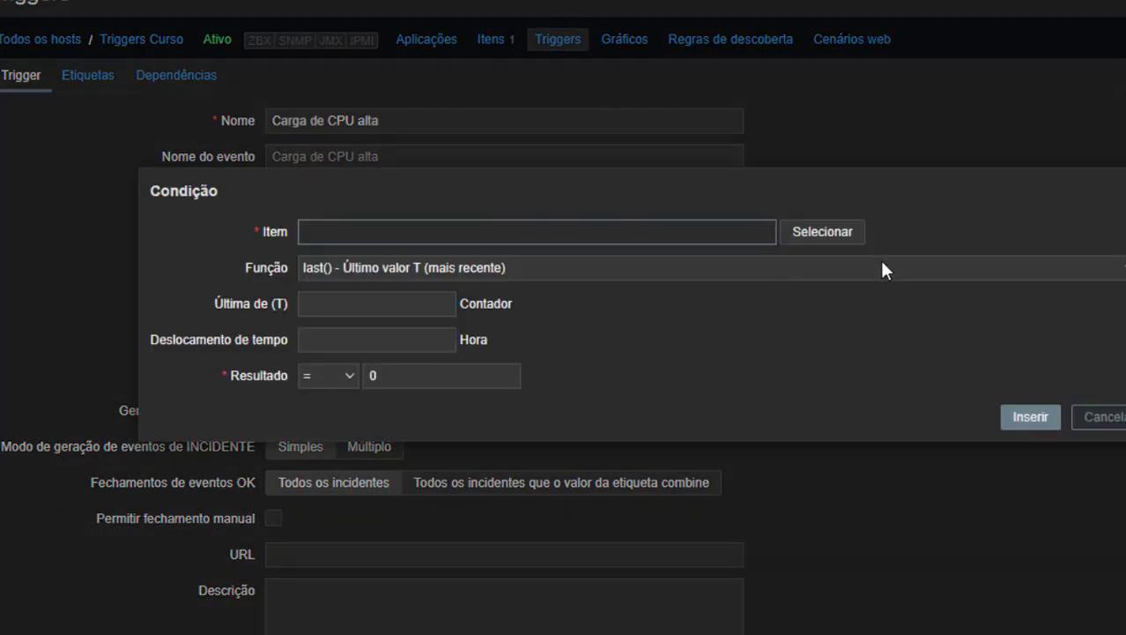
{"action": "left_click", "coordinate": [1105, 420]}
Step: Try hand-editing the expression's comparison to =0 and check the operators offered in the condition form
{"action": "left_click", "coordinate": [498, 265]}
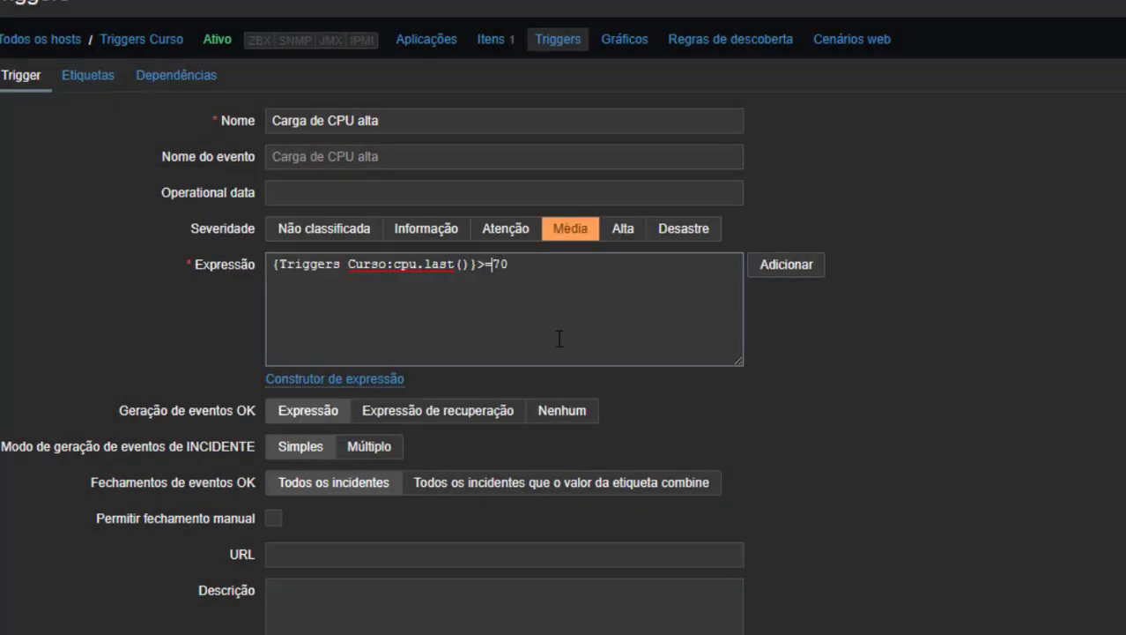
{"action": "key", "text": "BackSpace"}
{"action": "key", "text": "BackSpace"}
{"action": "type", "text": ">"}
{"action": "key", "text": "Delete"}
{"action": "type", "text": "5"}
{"action": "key", "text": "BackSpace"}
{"action": "key", "text": "BackSpace"}
{"action": "type", "text": "="}
{"action": "left_click", "coordinate": [758, 265]}
{"action": "left_click", "coordinate": [335, 376]}
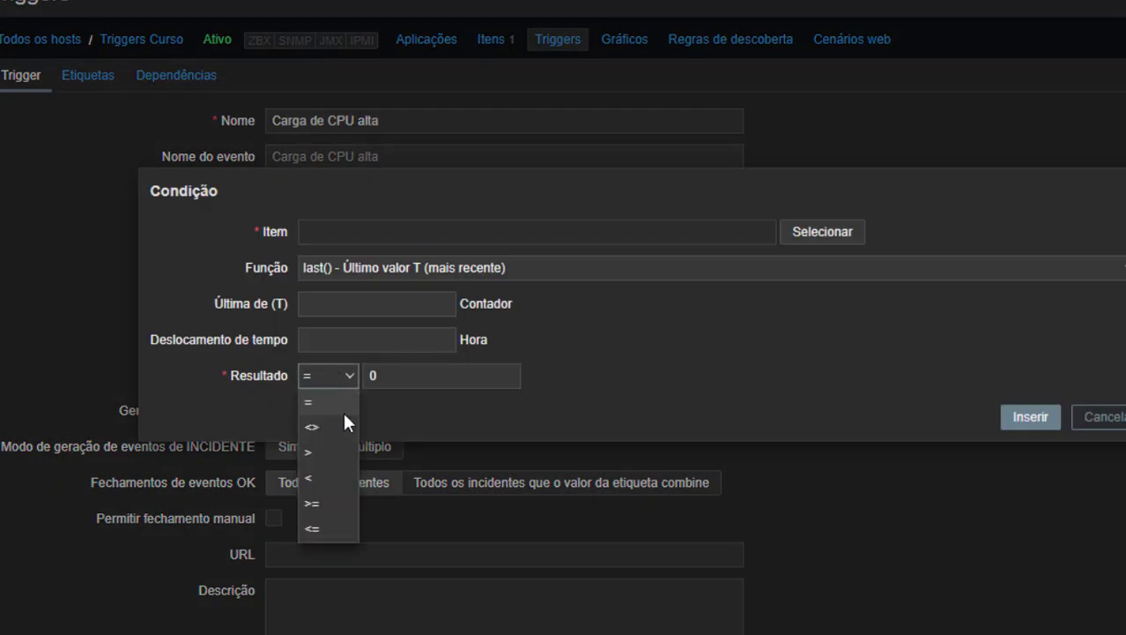
{"action": "left_click", "coordinate": [466, 403]}
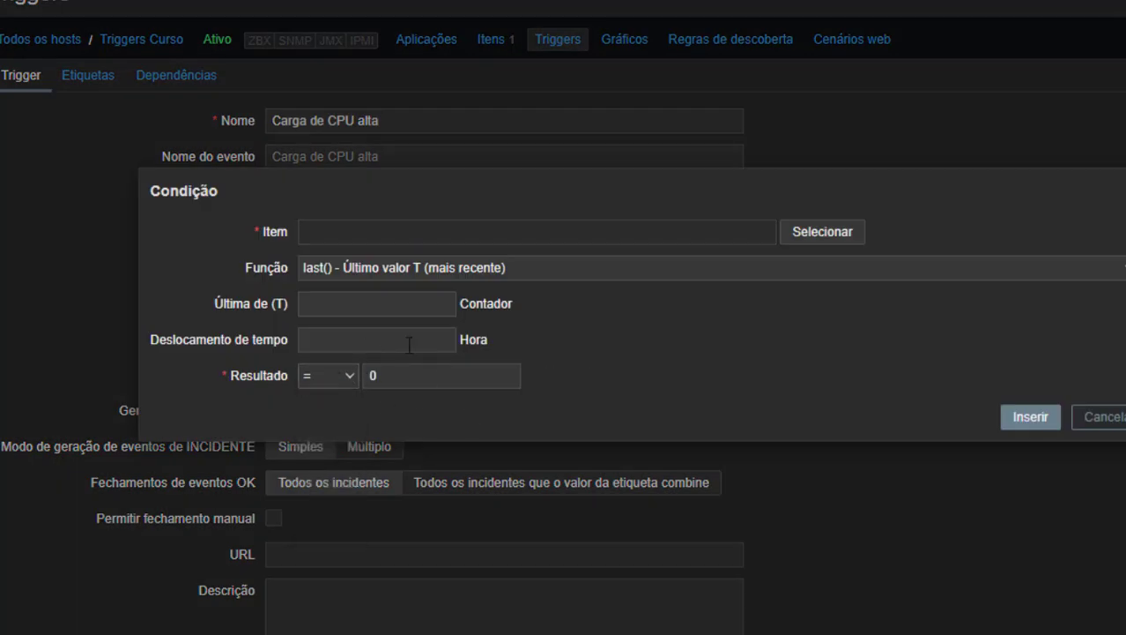
{"action": "left_click", "coordinate": [1102, 417]}
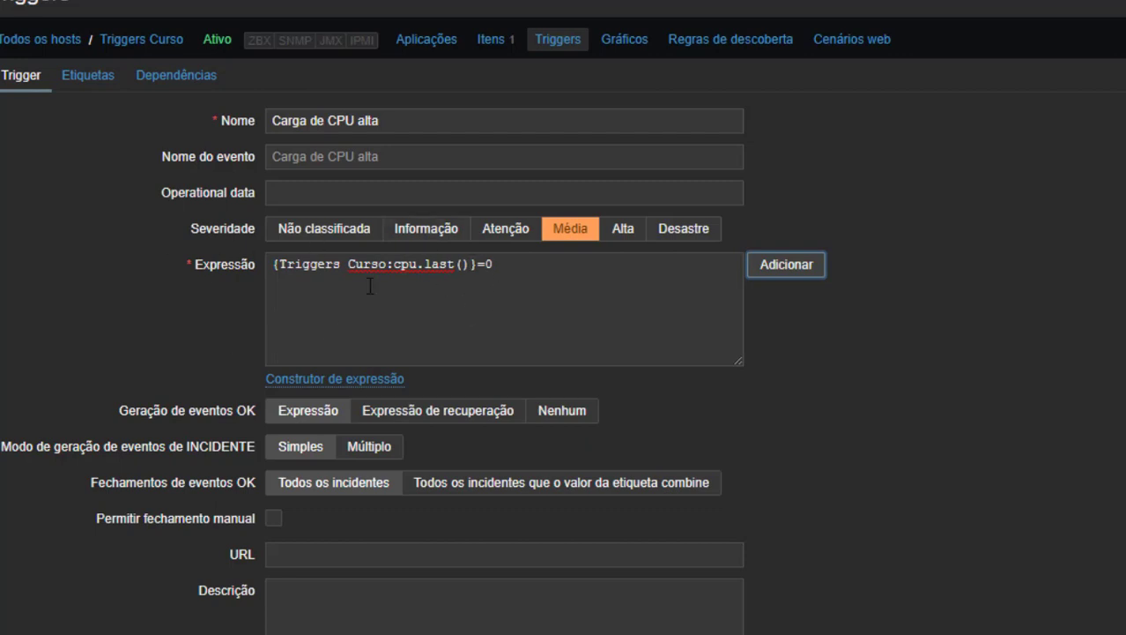
Step: Clear the expression's =0 comparison, review the available operators again, and write >=70 after the last() function
{"action": "left_click", "coordinate": [499, 289]}
{"action": "key", "text": "BackSpace"}
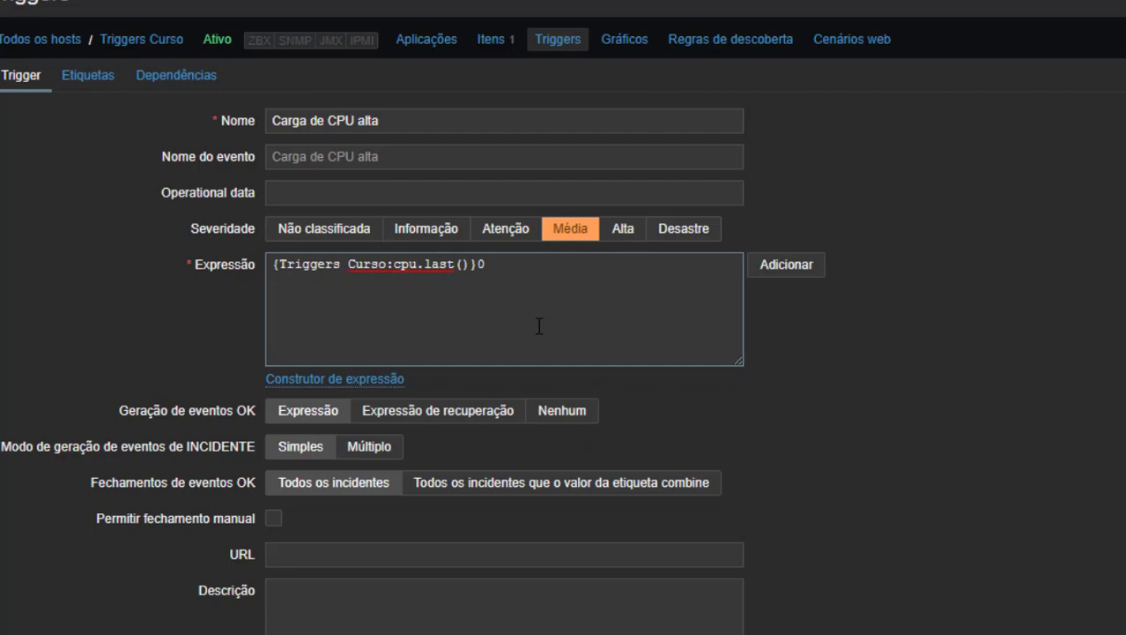
{"action": "left_click", "coordinate": [611, 282]}
{"action": "key", "text": "BackSpace"}
{"action": "left_click", "coordinate": [774, 275]}
{"action": "left_click", "coordinate": [335, 376]}
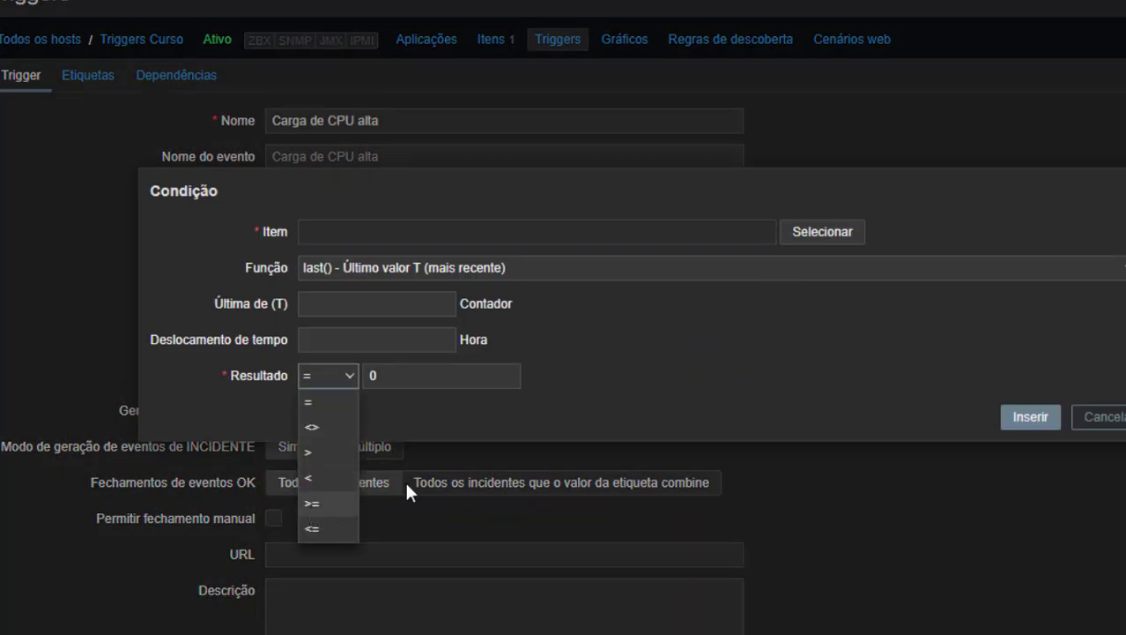
{"action": "key", "text": "Escape"}
{"action": "key", "text": "Escape"}
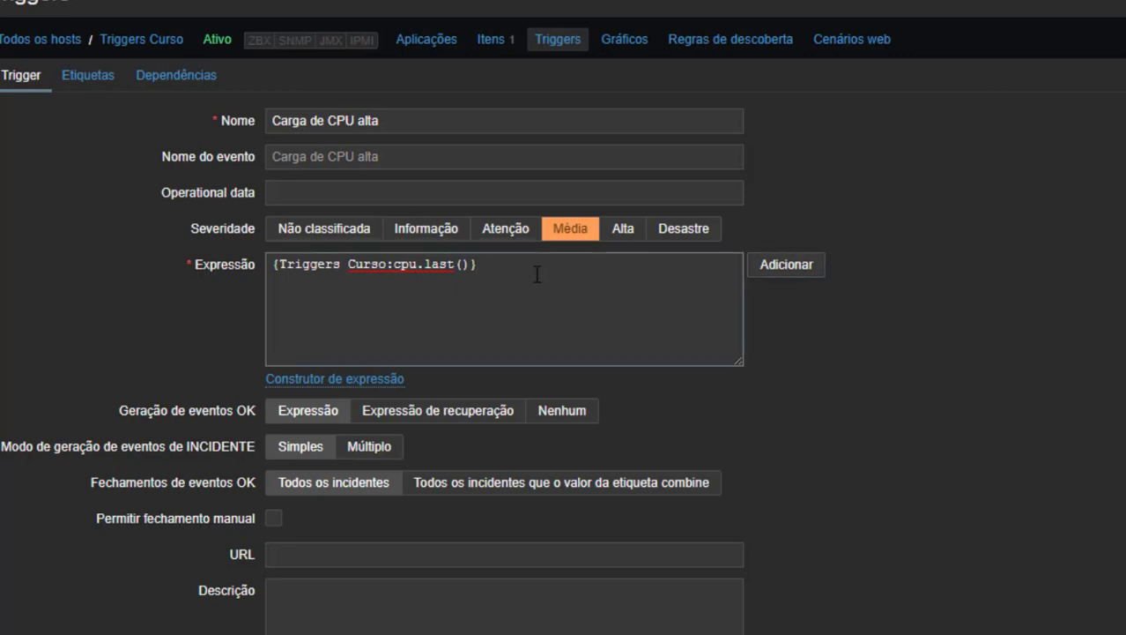
{"action": "type", "text": ">=70"}
{"action": "left_click", "coordinate": [230, 121]}
{"action": "left_click", "coordinate": [168, 103]}
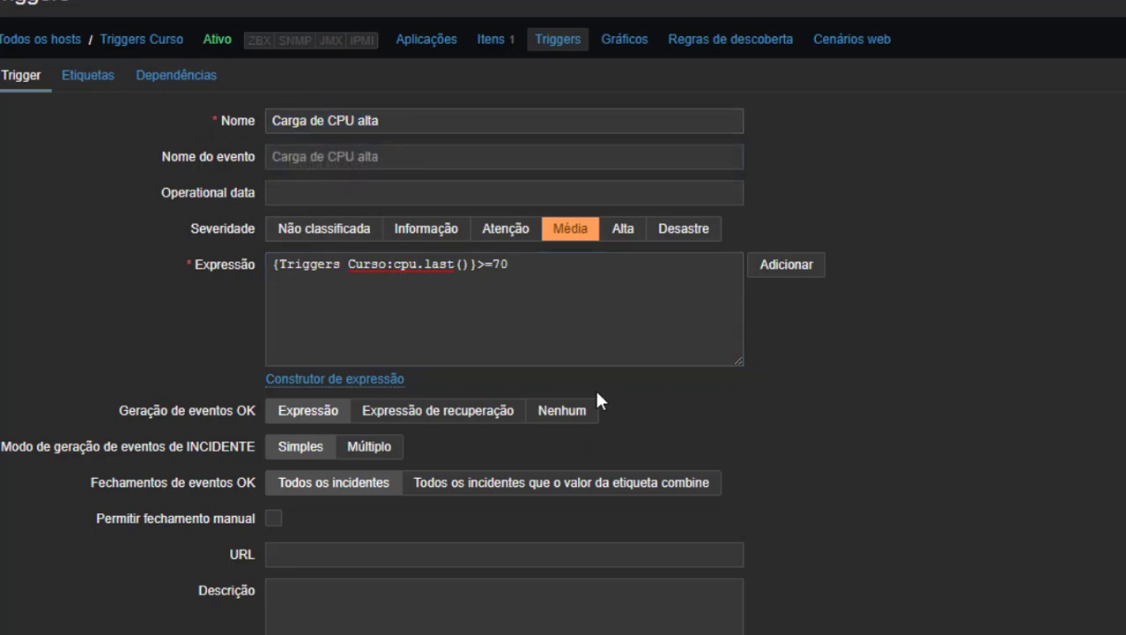
Step: Review the remaining trigger settings, focusing on Geração de eventos OK and how it relates to the expression
{"action": "scroll", "coordinate": [597, 401], "scroll_direction": "down", "scroll_amount": 1}
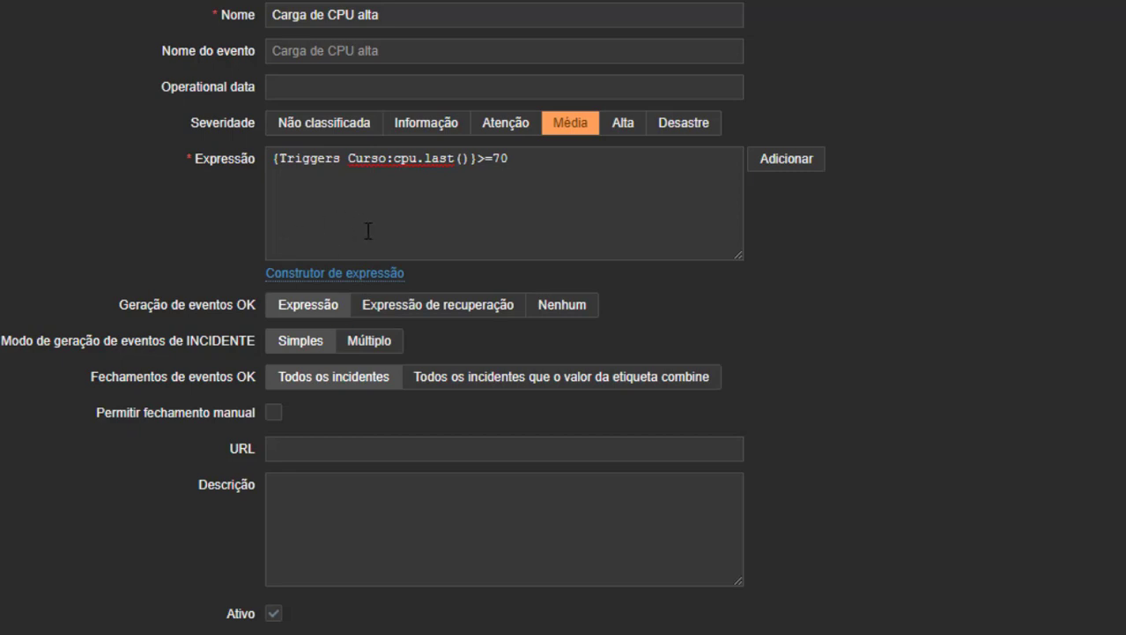
{"action": "scroll", "coordinate": [388, 256], "scroll_direction": "down", "scroll_amount": 1}
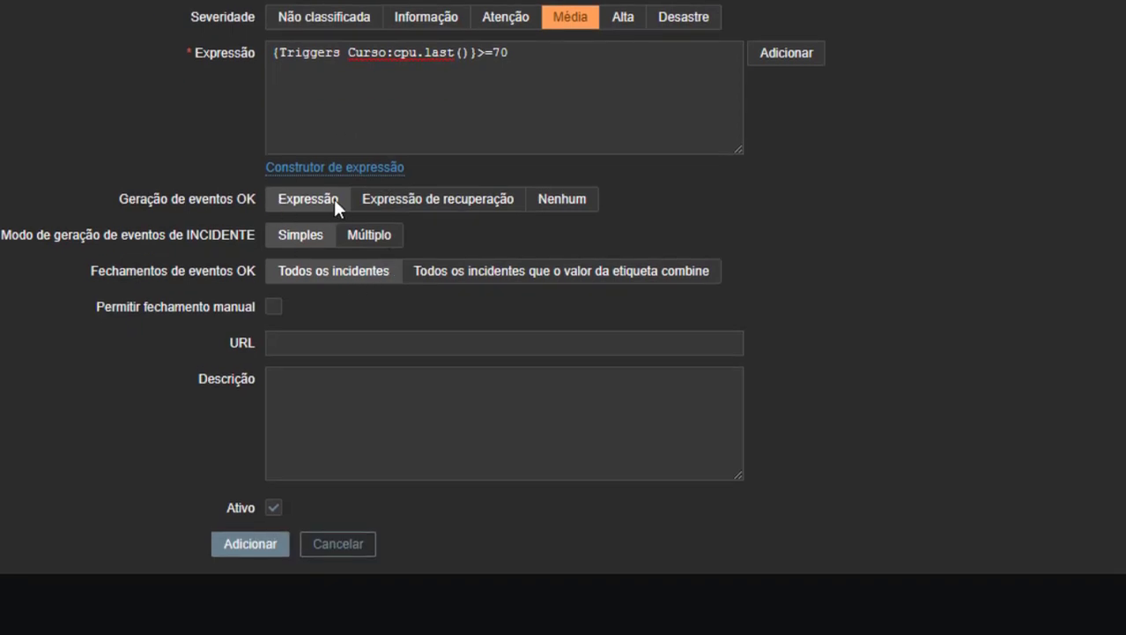
{"action": "left_click_drag", "start_coordinate": [139, 196], "coordinate": [244, 196]}
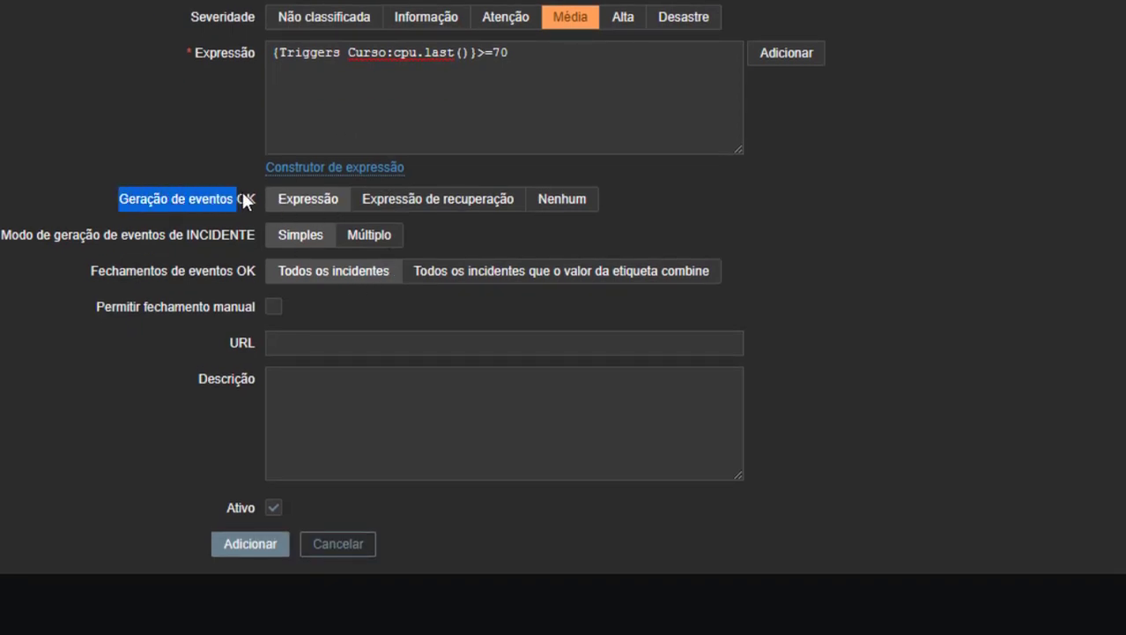
{"action": "left_click", "coordinate": [843, 265]}
{"action": "scroll", "coordinate": [849, 313], "scroll_direction": "up", "scroll_amount": 2}
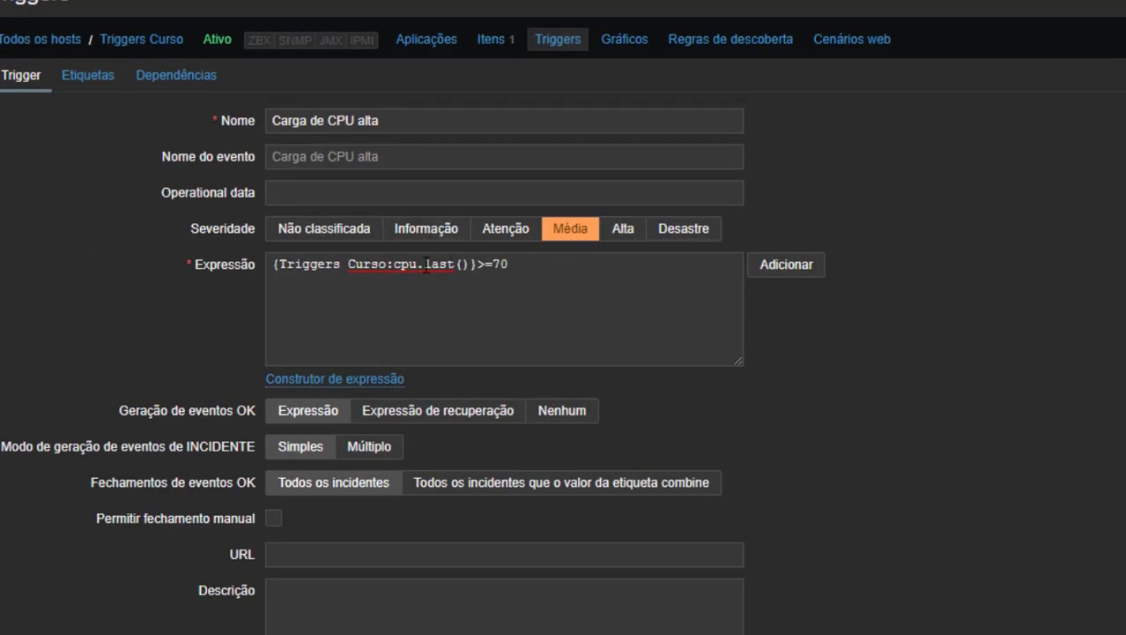
{"action": "left_click_drag", "start_coordinate": [424, 264], "coordinate": [536, 264]}
{"action": "left_click", "coordinate": [538, 265]}
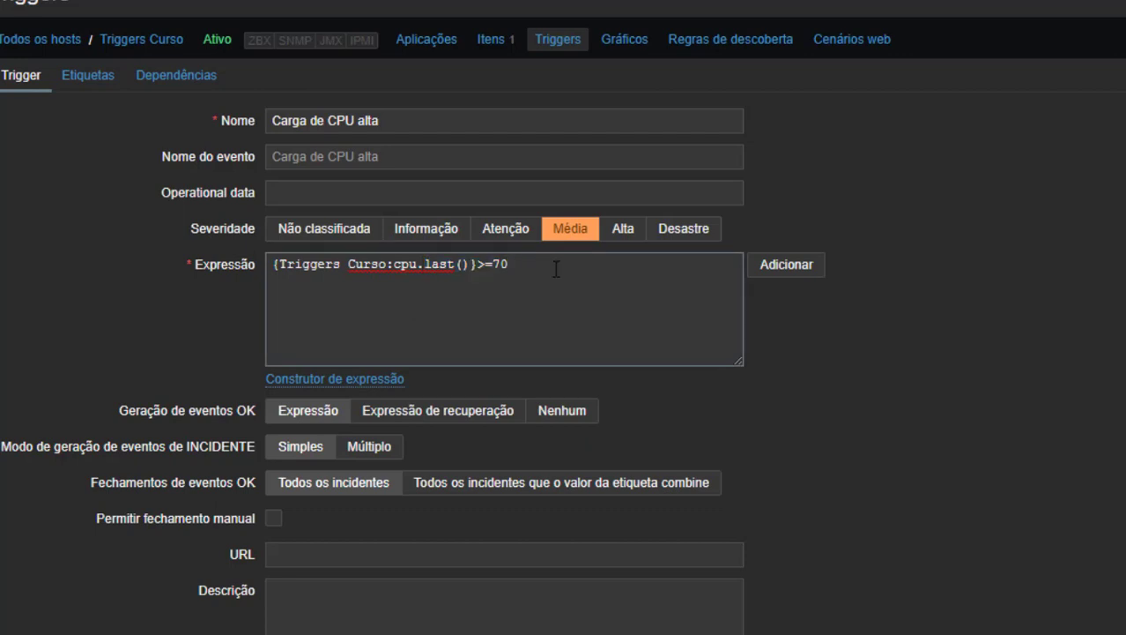
{"action": "left_click_drag", "start_coordinate": [126, 410], "coordinate": [178, 408]}
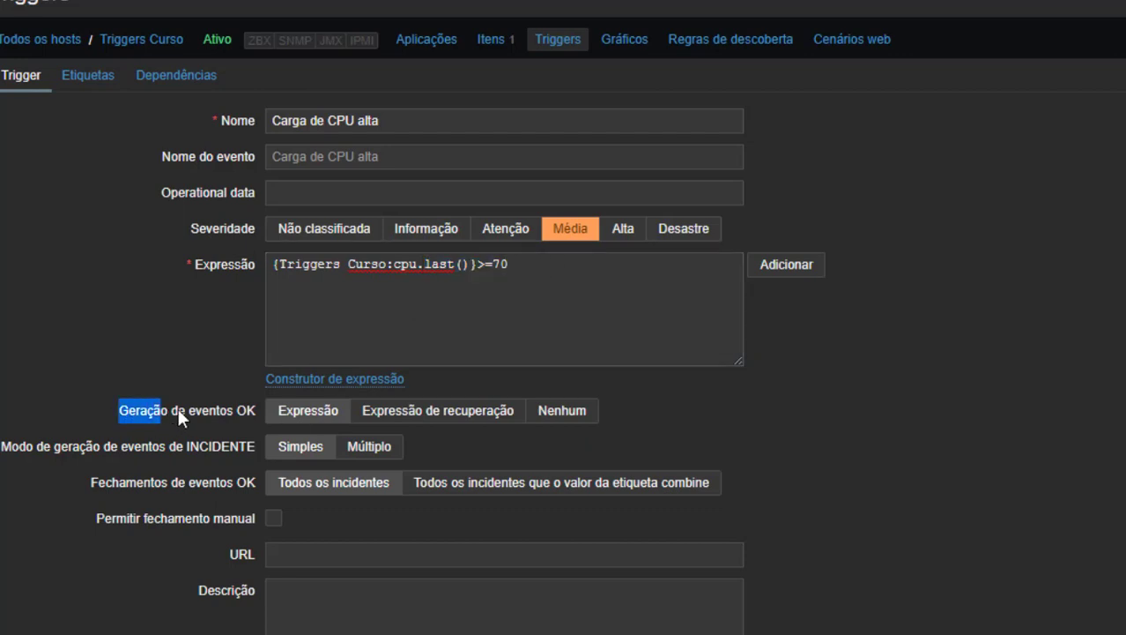
Step: Keep Geração de eventos OK on Expressão and review how the >=70 trigger expression governs recovery
{"action": "left_click", "coordinate": [304, 410]}
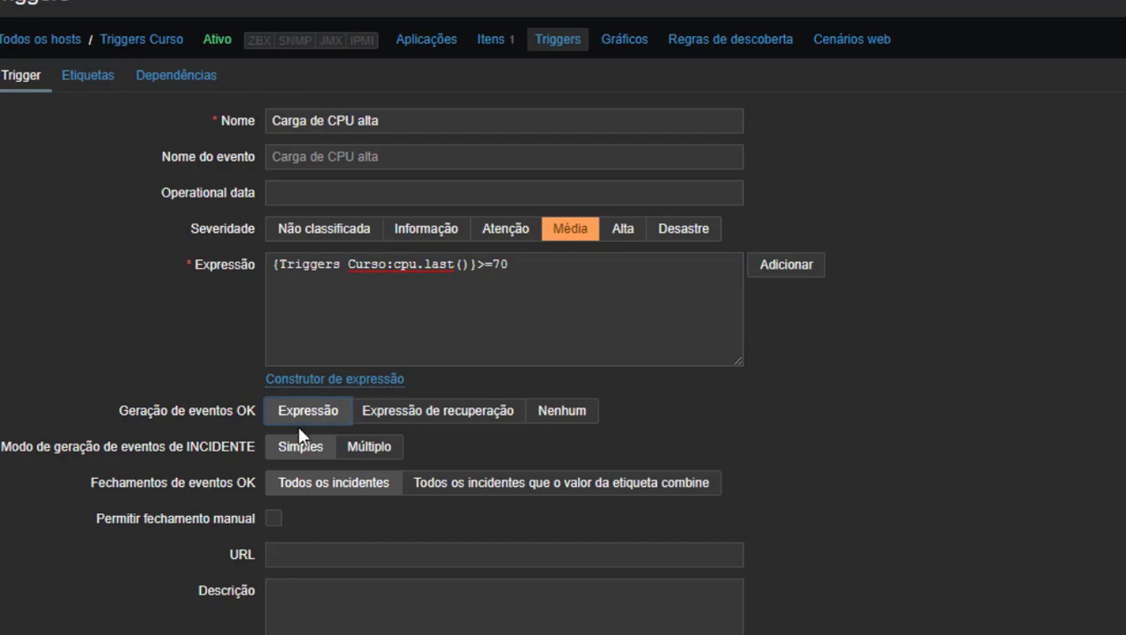
{"action": "left_click", "coordinate": [534, 282]}
{"action": "left_click_drag", "start_coordinate": [534, 282], "coordinate": [251, 273]}
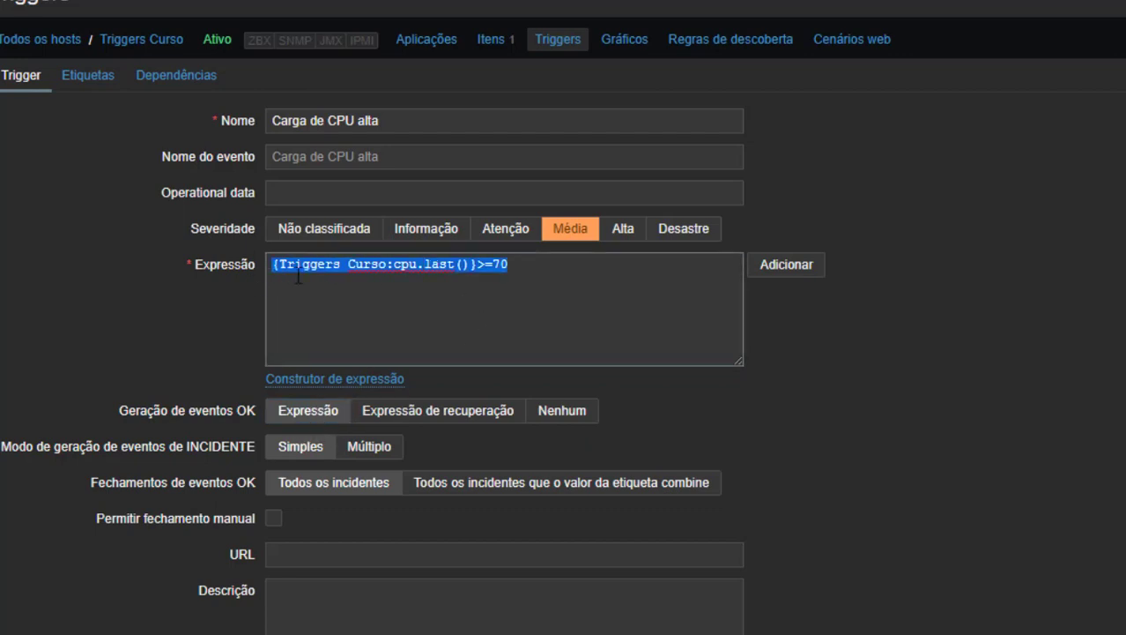
{"action": "left_click", "coordinate": [528, 271]}
{"action": "left_click_drag", "start_coordinate": [548, 273], "coordinate": [270, 273]}
{"action": "left_click", "coordinate": [541, 280]}
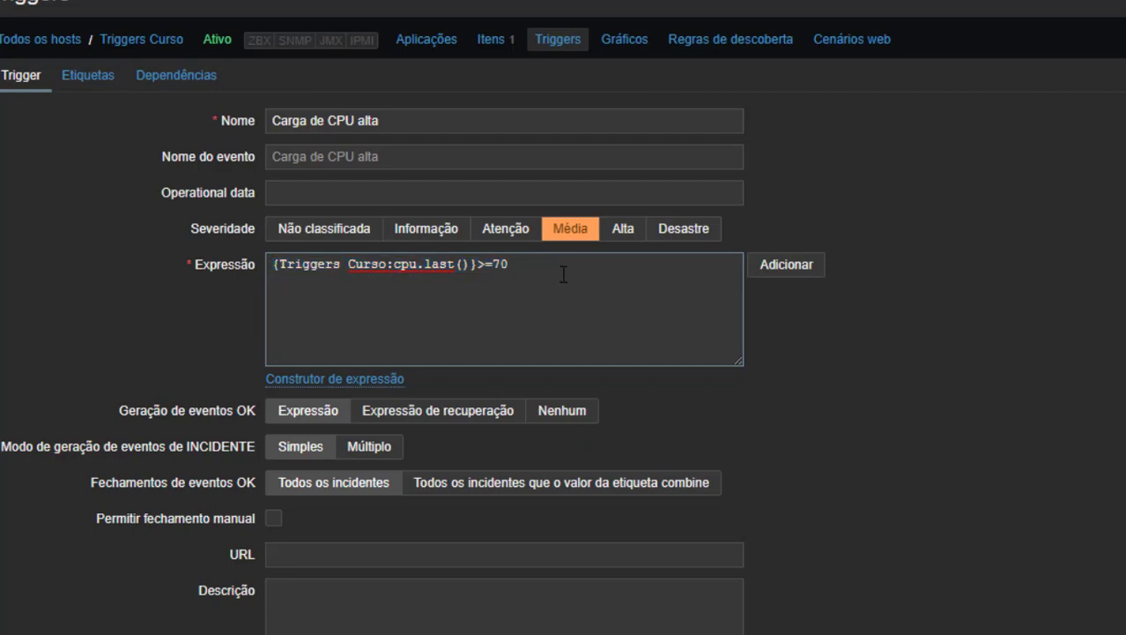
Step: Try Expressão de recuperação for Geração de eventos OK and review the incident expression alongside the empty recovery field
{"action": "scroll", "coordinate": [564, 275], "scroll_direction": "down", "scroll_amount": 2}
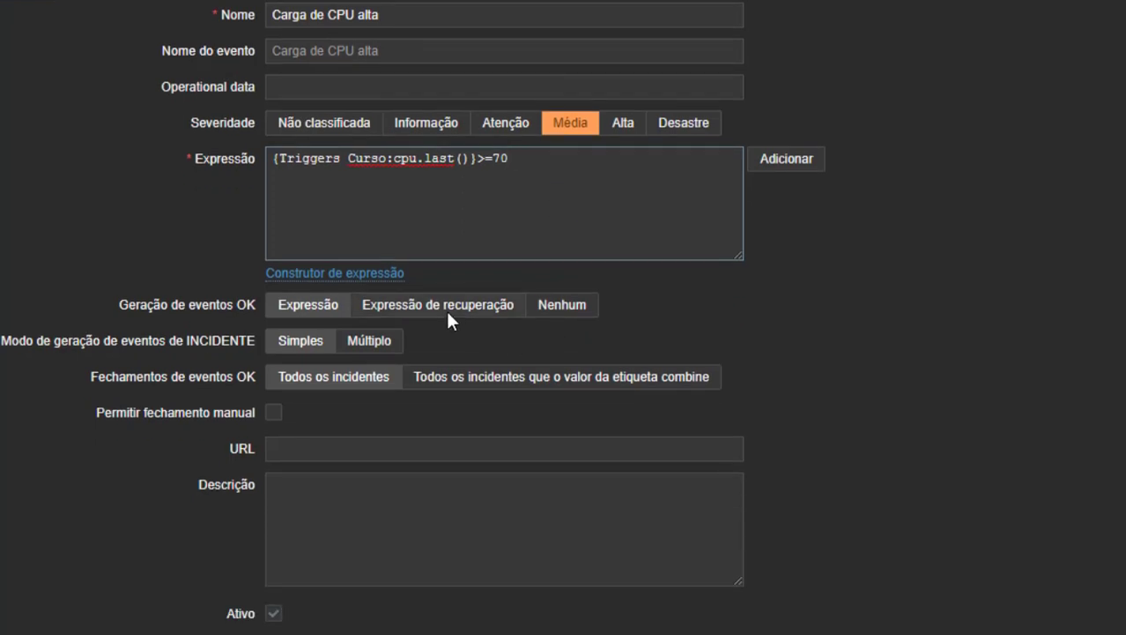
{"action": "left_click", "coordinate": [445, 308]}
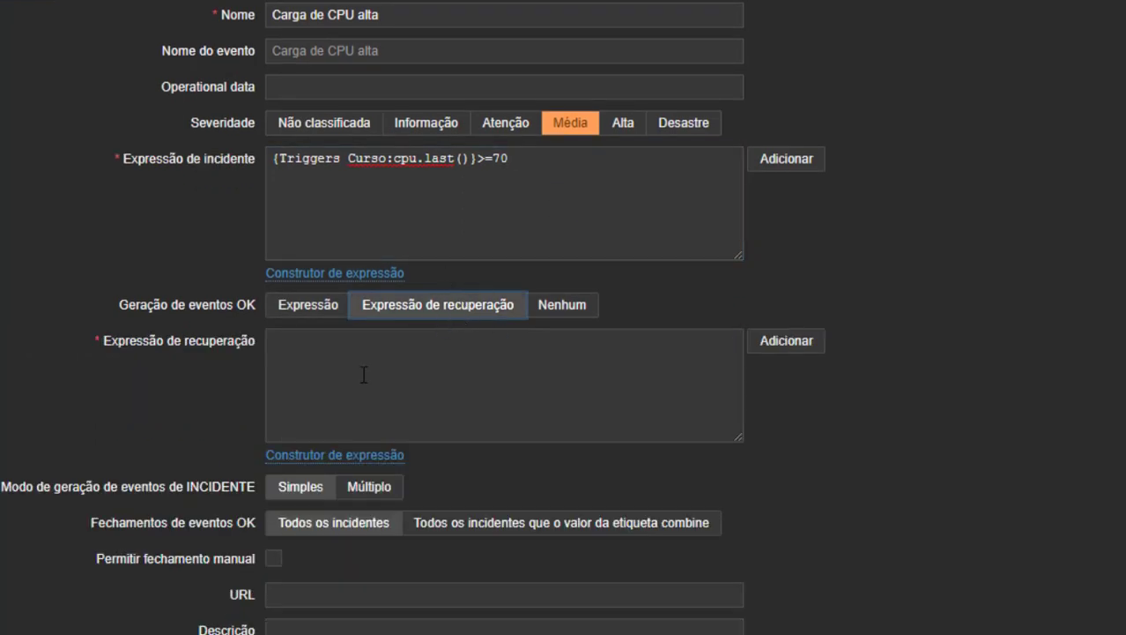
{"action": "left_click", "coordinate": [530, 164]}
{"action": "left_click_drag", "start_coordinate": [530, 164], "coordinate": [271, 141]}
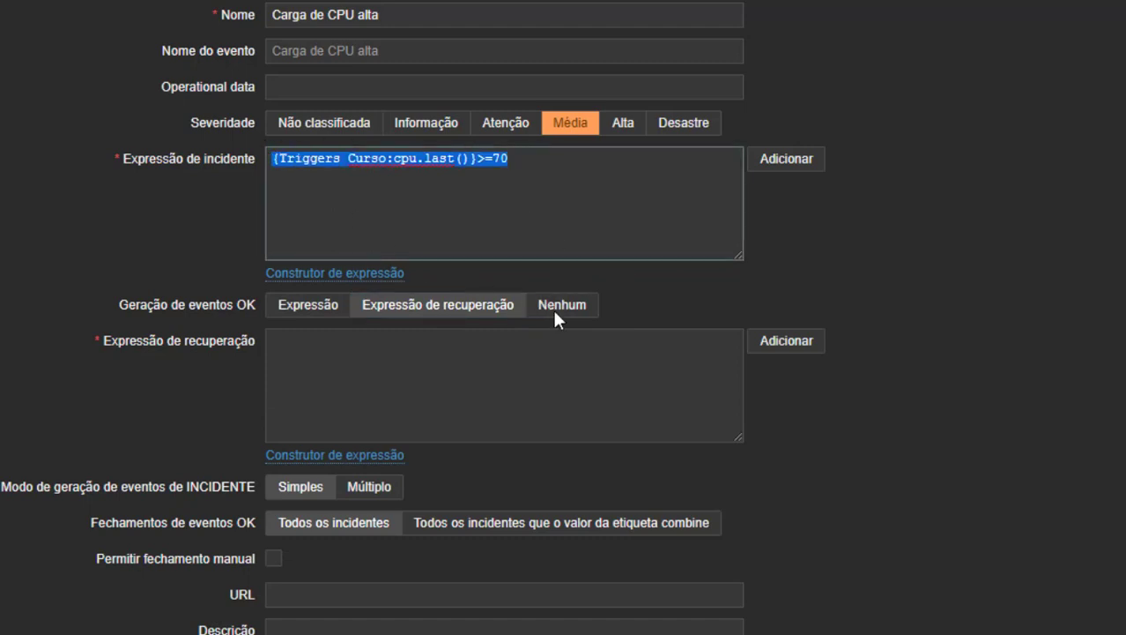
{"action": "left_click", "coordinate": [512, 163]}
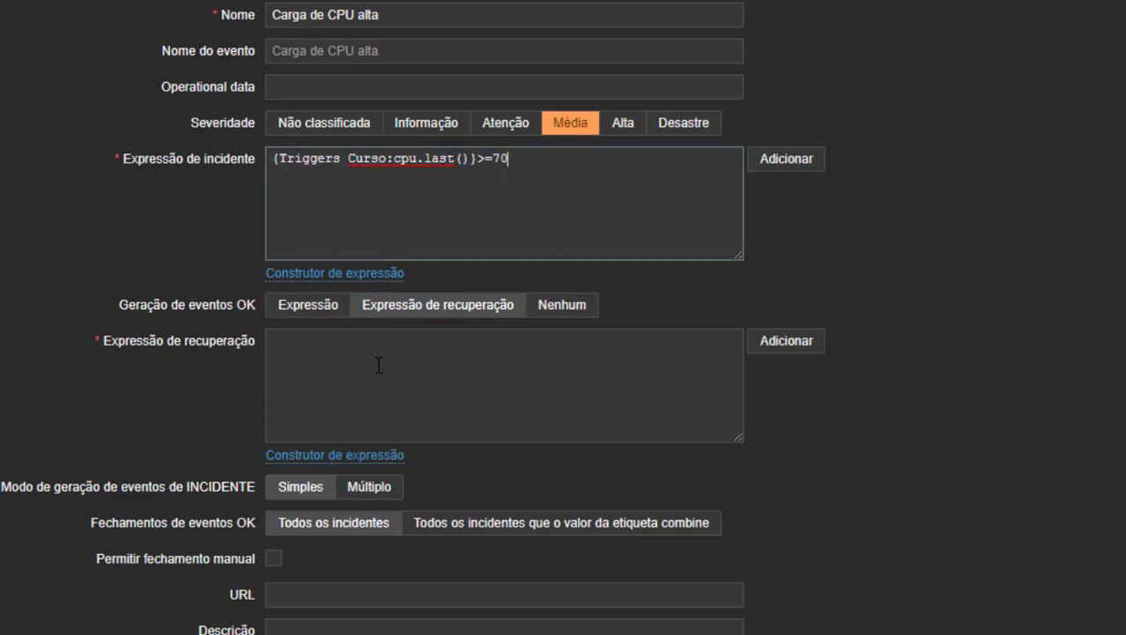
Step: Try a recovery condition on the CPU item using last() with the result < 50
{"action": "left_click", "coordinate": [785, 343]}
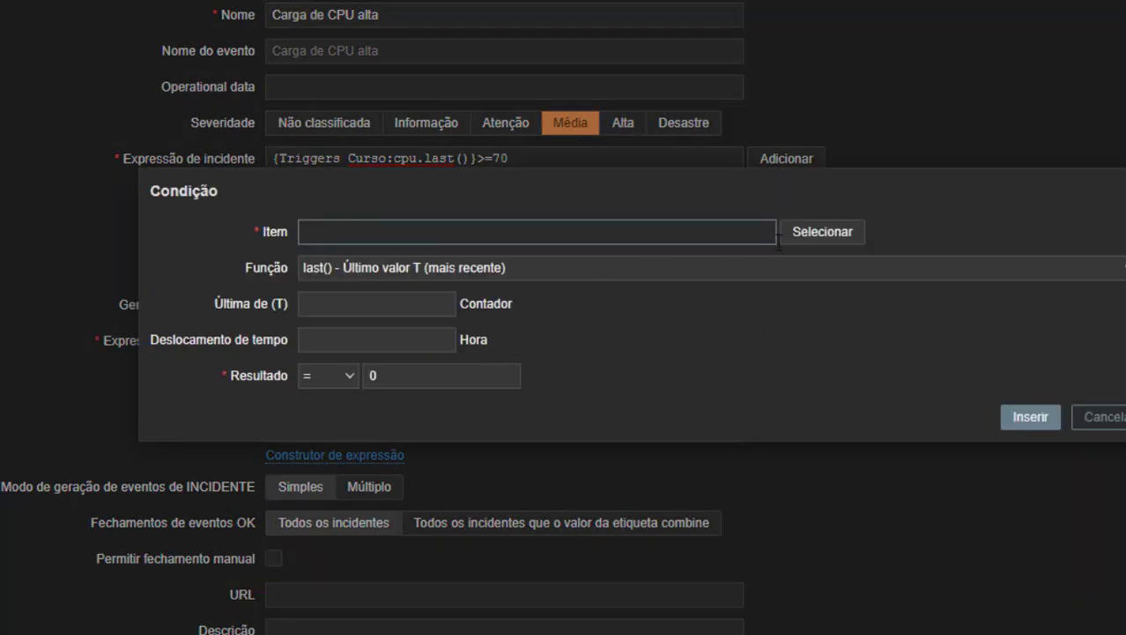
{"action": "left_click", "coordinate": [797, 236]}
{"action": "left_click", "coordinate": [329, 345]}
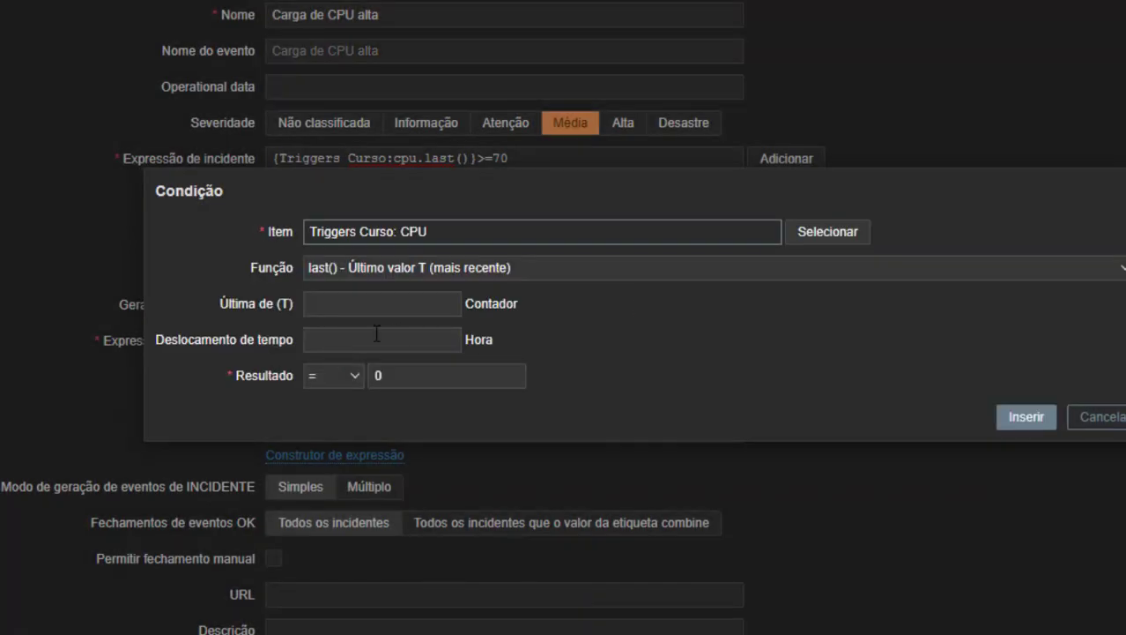
{"action": "left_click", "coordinate": [342, 378]}
{"action": "left_click", "coordinate": [335, 478]}
{"action": "left_click", "coordinate": [430, 381]}
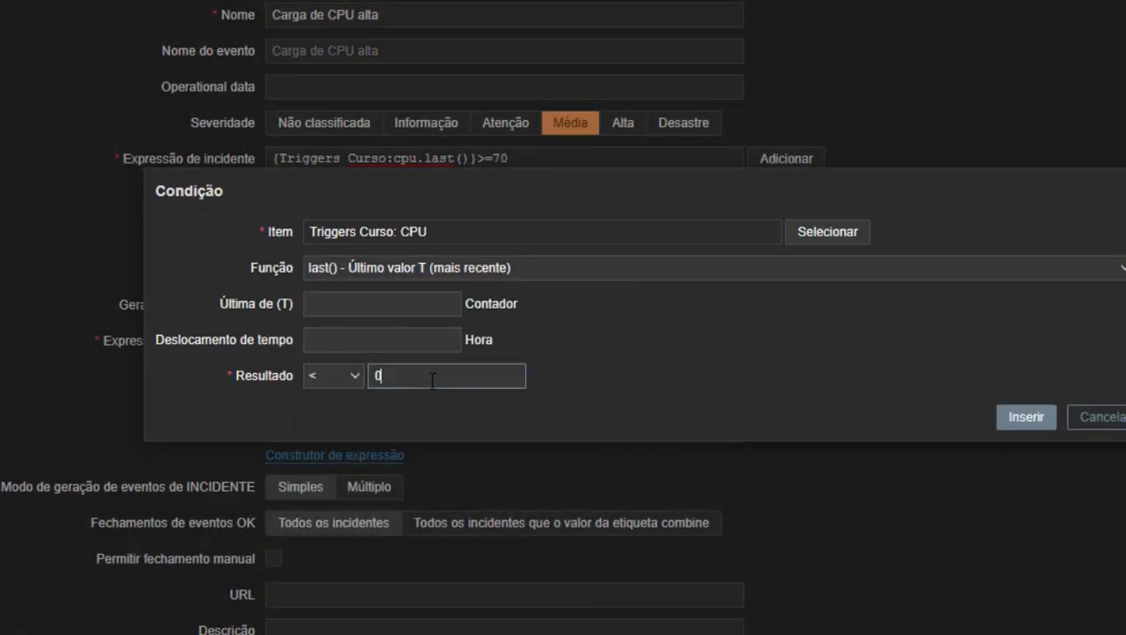
{"action": "key", "text": "BackSpace"}
{"action": "type", "text": "50"}
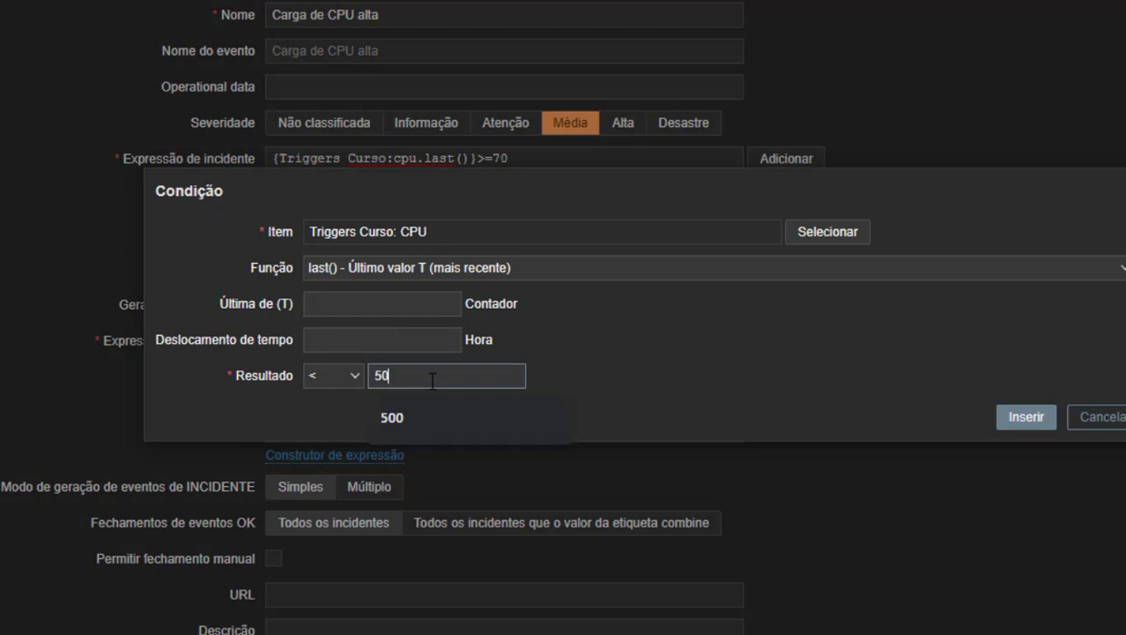
{"action": "left_click", "coordinate": [1042, 422]}
Step: Compare the >=70 incident expression with the <50 recovery expression
{"action": "left_click_drag", "start_coordinate": [591, 159], "coordinate": [251, 152]}
{"action": "left_click_drag", "start_coordinate": [559, 355], "coordinate": [249, 338]}
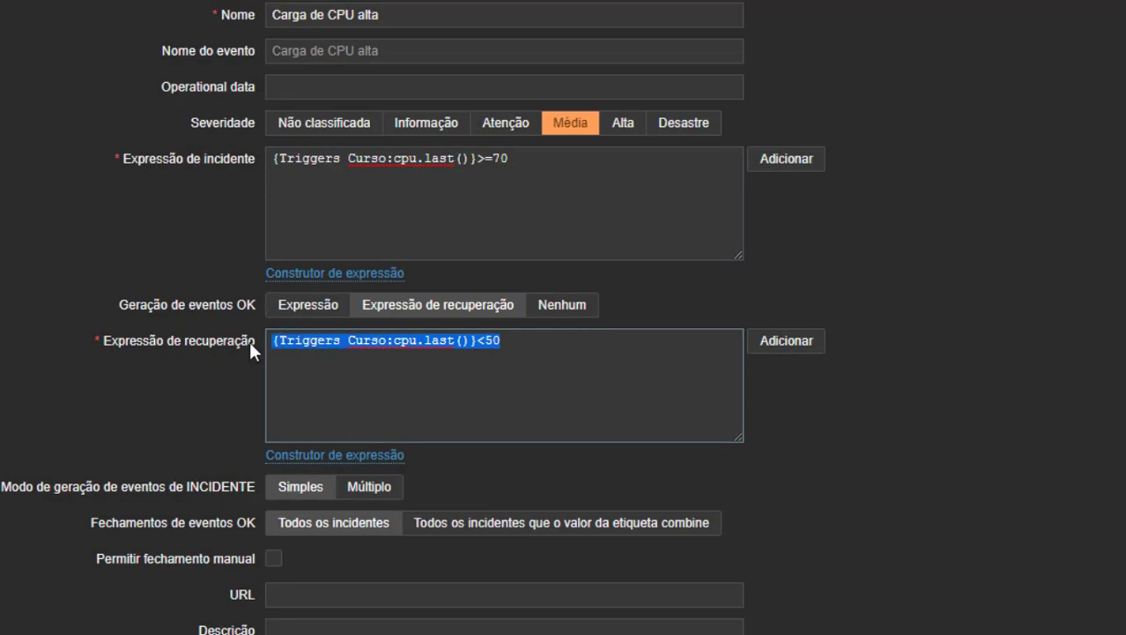
{"action": "left_click", "coordinate": [524, 357]}
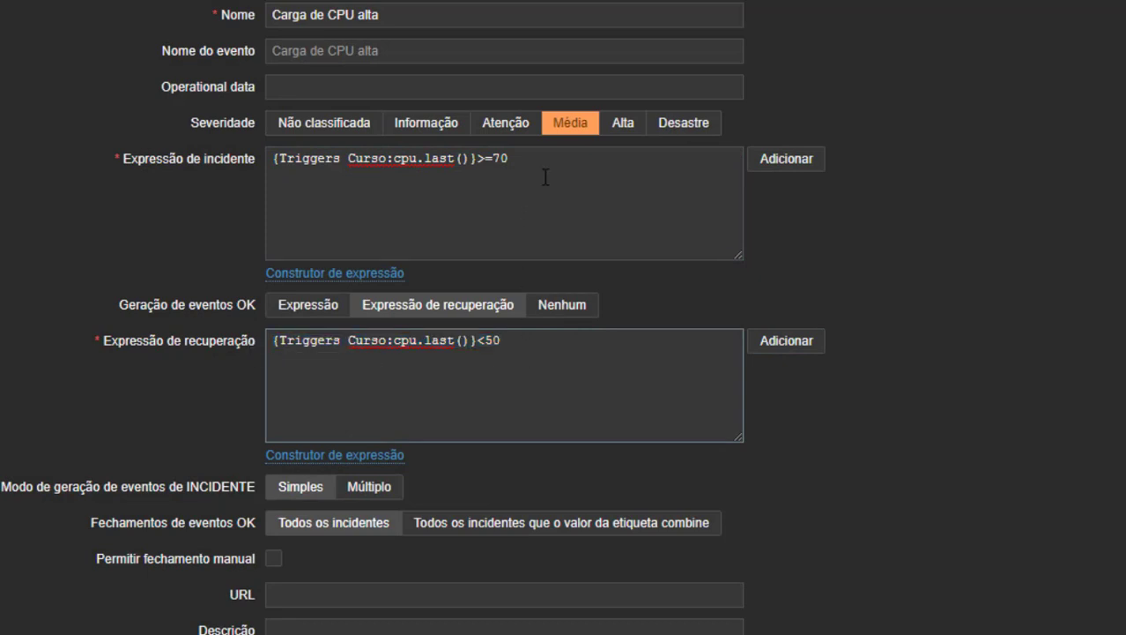
{"action": "left_click_drag", "start_coordinate": [544, 177], "coordinate": [267, 165]}
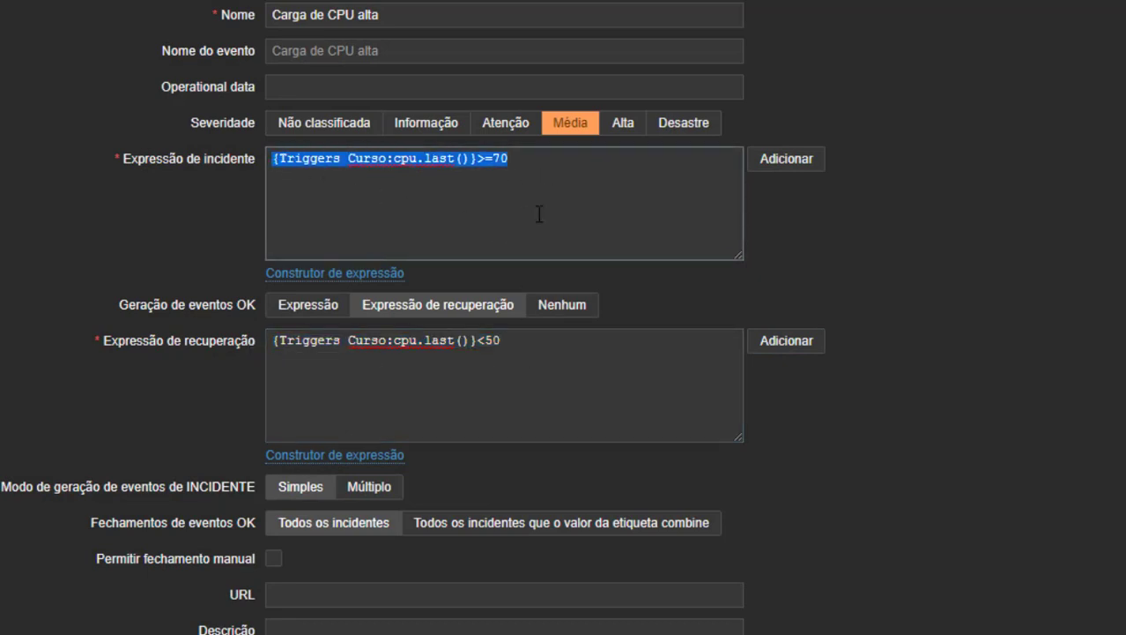
{"action": "left_click", "coordinate": [542, 186]}
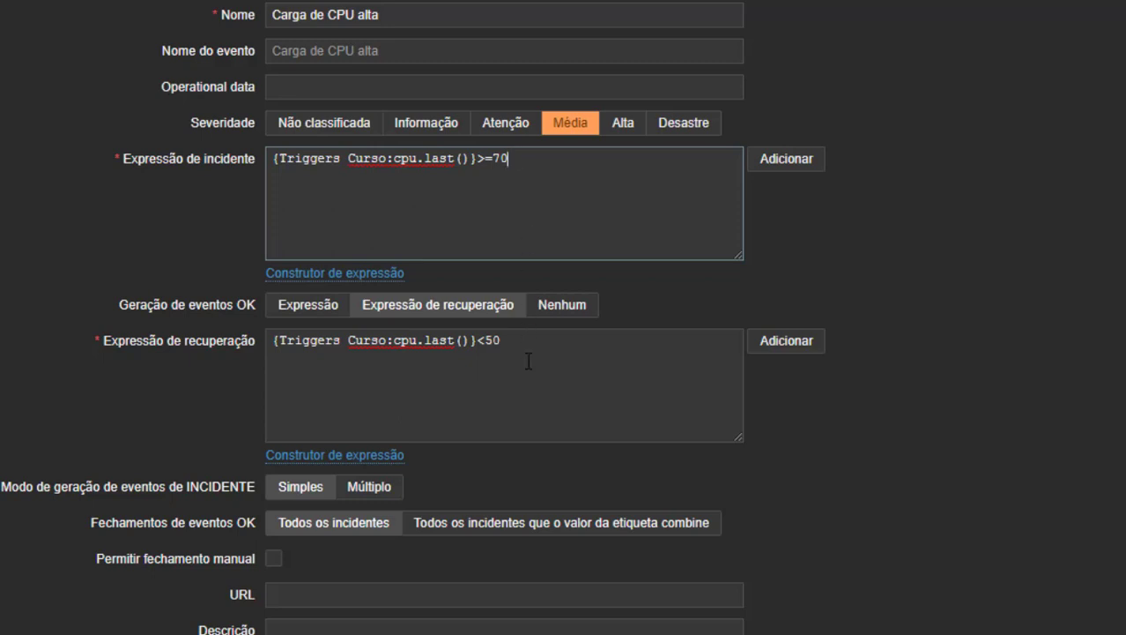
{"action": "left_click", "coordinate": [563, 346]}
{"action": "left_click_drag", "start_coordinate": [507, 344], "coordinate": [216, 349]}
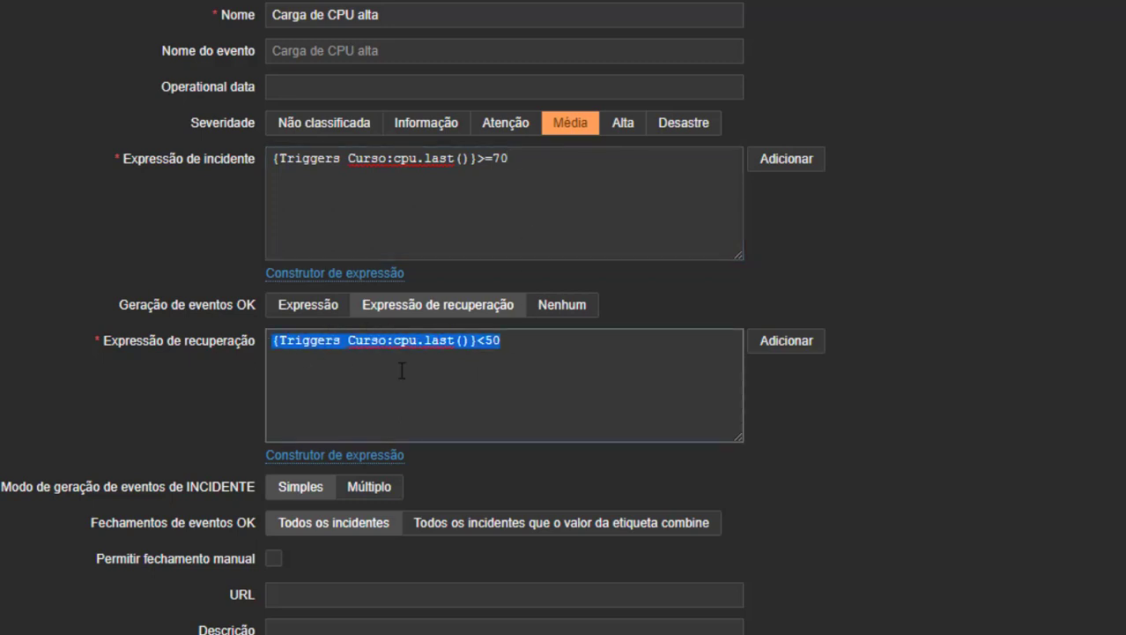
{"action": "left_click", "coordinate": [485, 346]}
{"action": "left_click_drag", "start_coordinate": [552, 345], "coordinate": [245, 336]}
{"action": "left_click", "coordinate": [548, 357]}
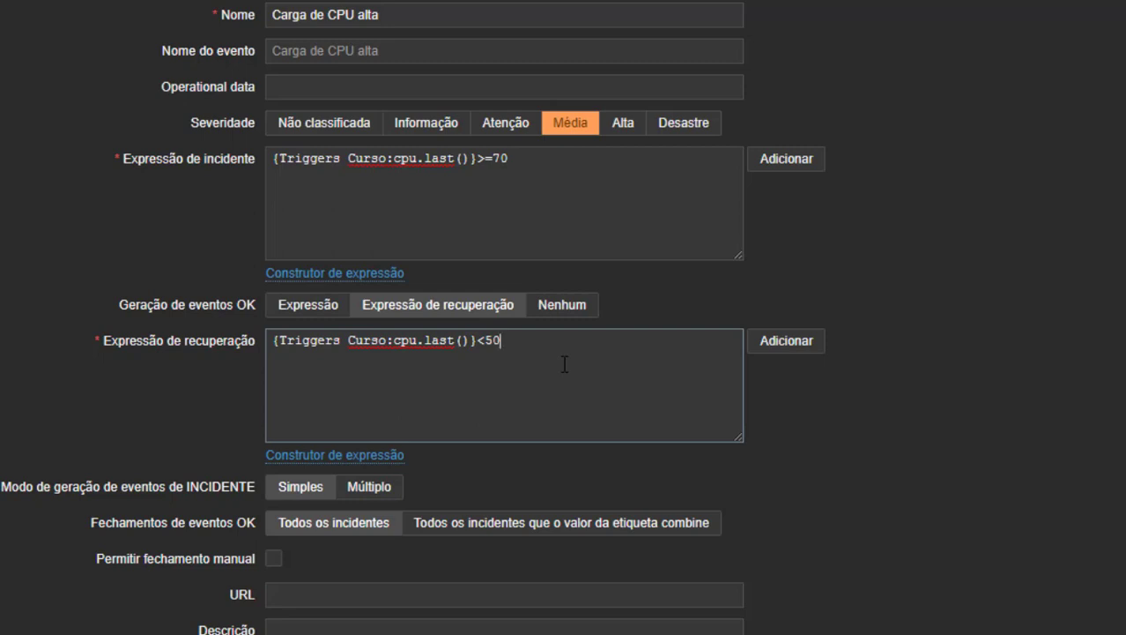
Step: Set Geração de eventos OK back to Expressão and enable Permitir fechamento manual
{"action": "left_click", "coordinate": [296, 309]}
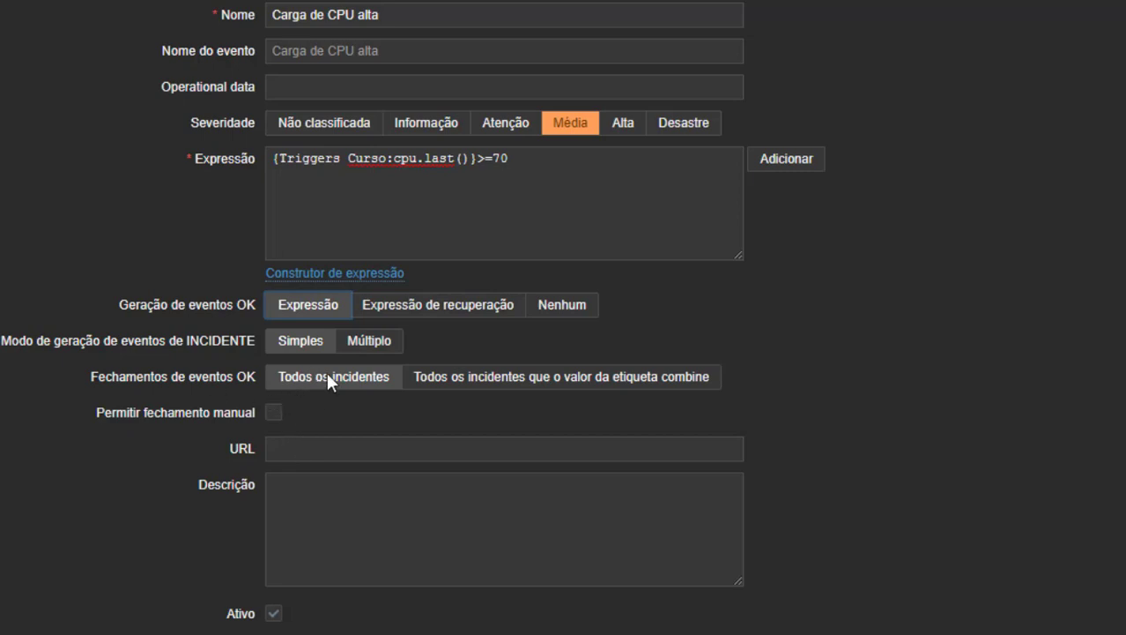
{"action": "scroll", "coordinate": [321, 373], "scroll_direction": "down", "scroll_amount": 2}
{"action": "left_click_drag", "start_coordinate": [95, 304], "coordinate": [251, 310]}
{"action": "left_click", "coordinate": [310, 323]}
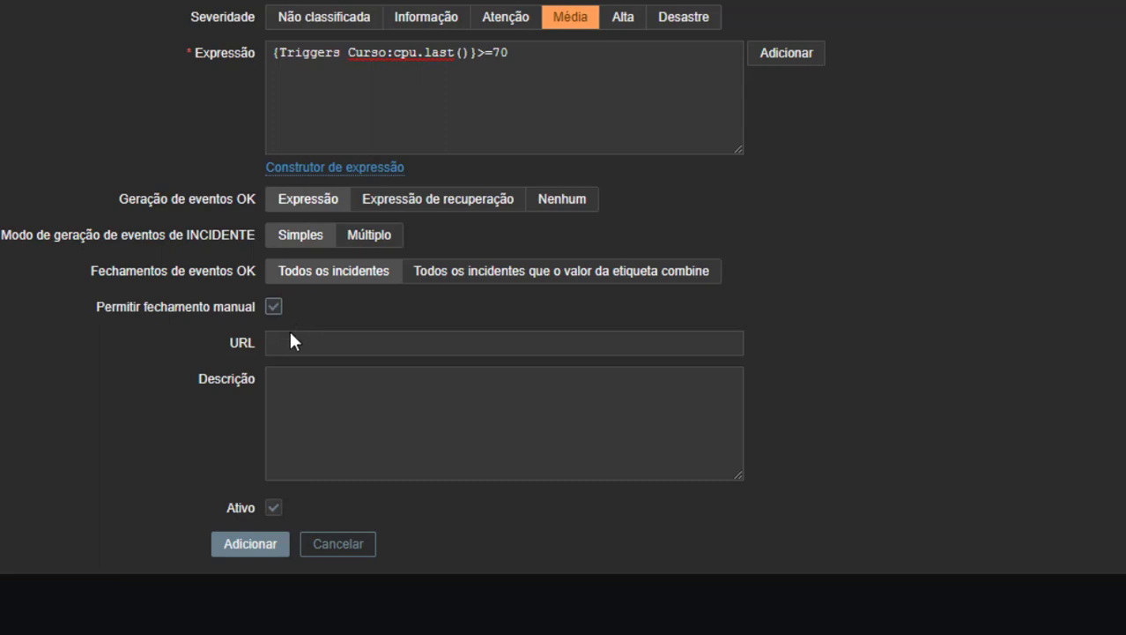
{"action": "triple_click", "coordinate": [141, 304]}
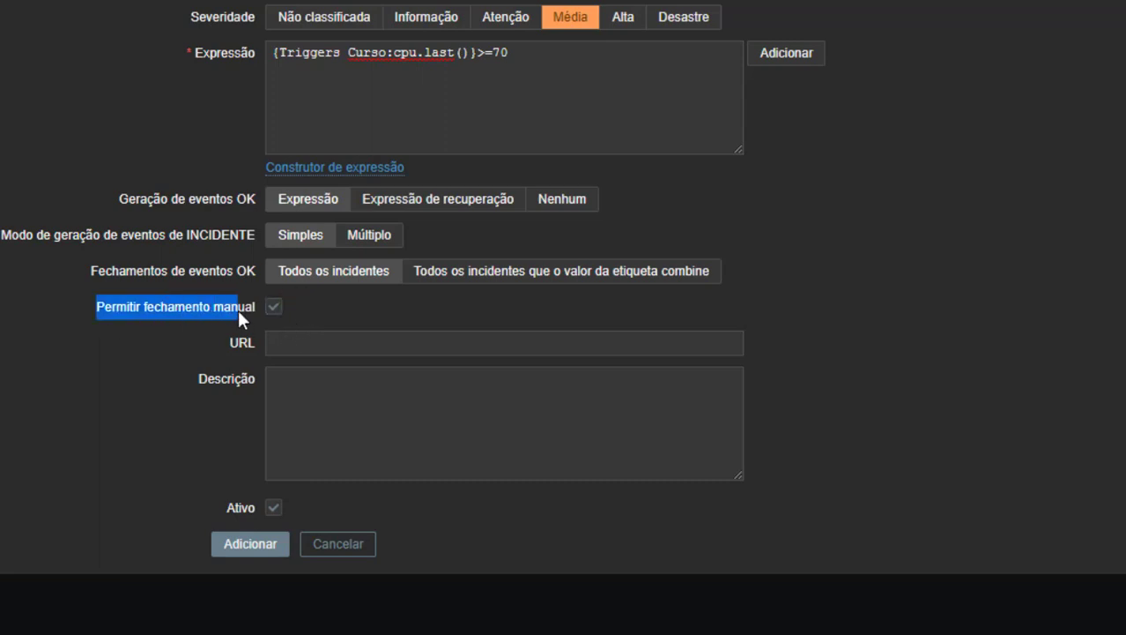
{"action": "left_click", "coordinate": [320, 308]}
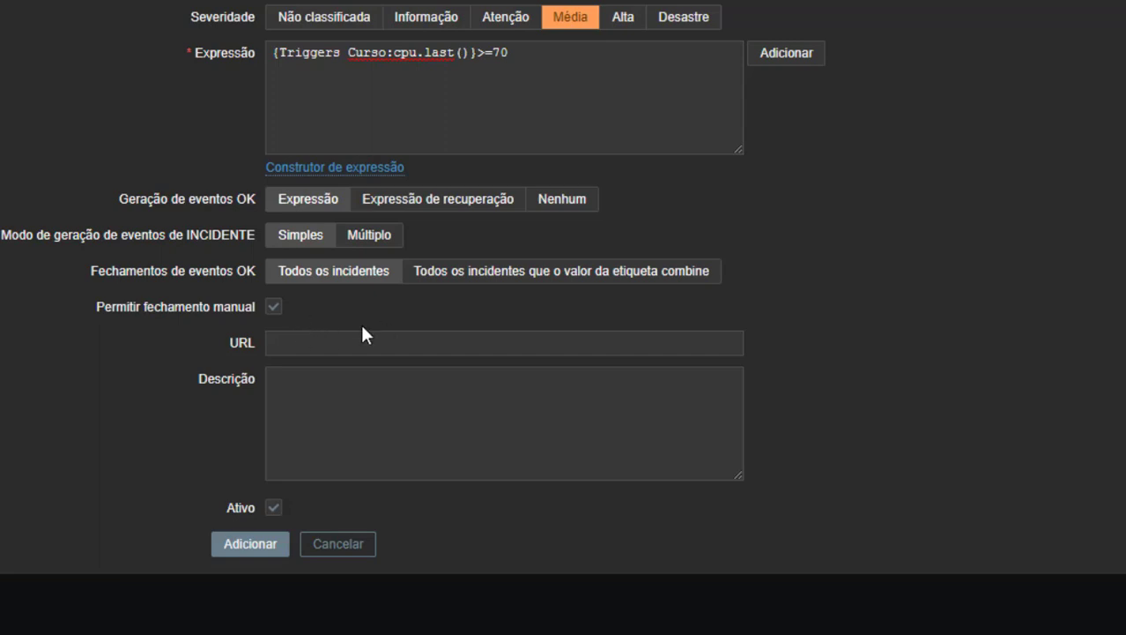
{"action": "left_click_drag", "start_coordinate": [97, 308], "coordinate": [247, 307]}
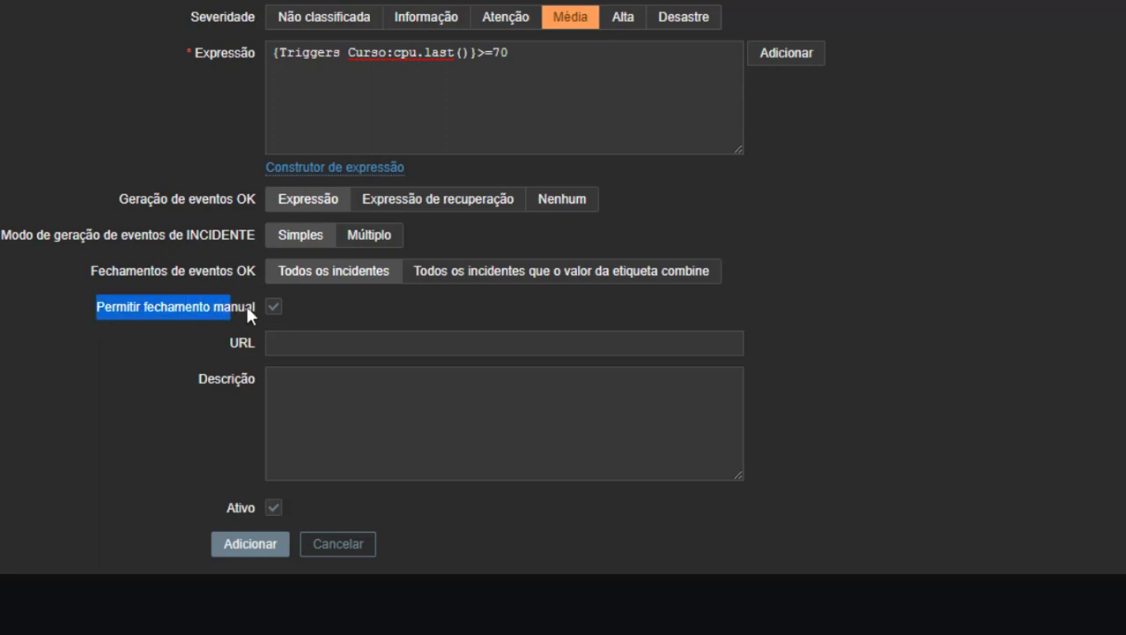
{"action": "left_click", "coordinate": [315, 311]}
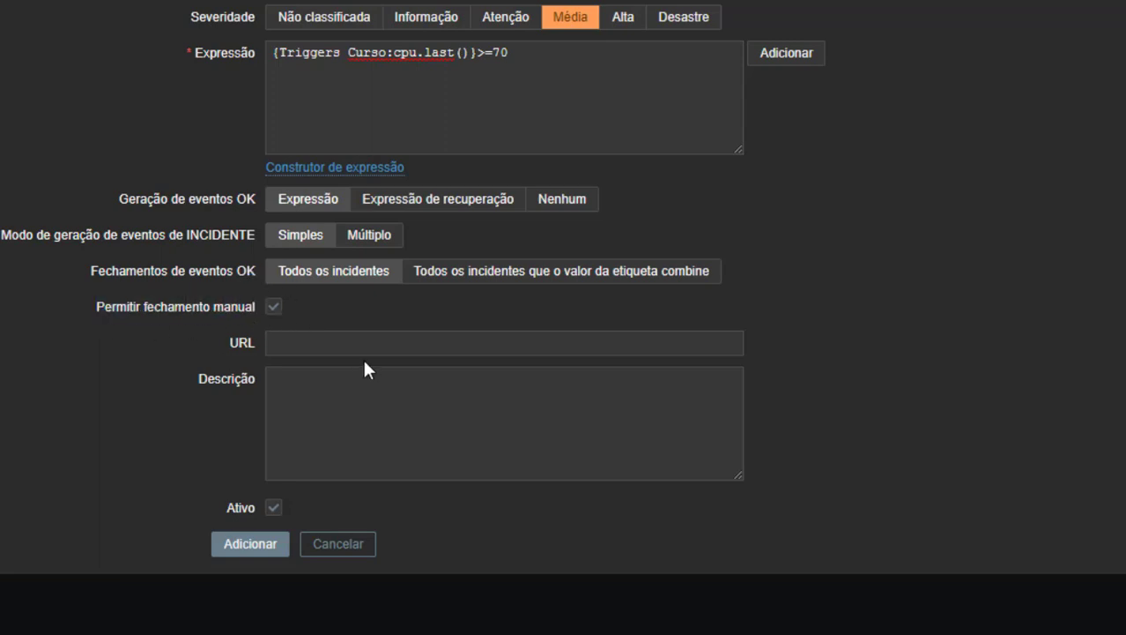
Step: Recheck the trigger's name, expression and remaining settings, add the trigger to the host, and dismiss the notice
{"action": "scroll", "coordinate": [372, 507], "scroll_direction": "up", "scroll_amount": 3}
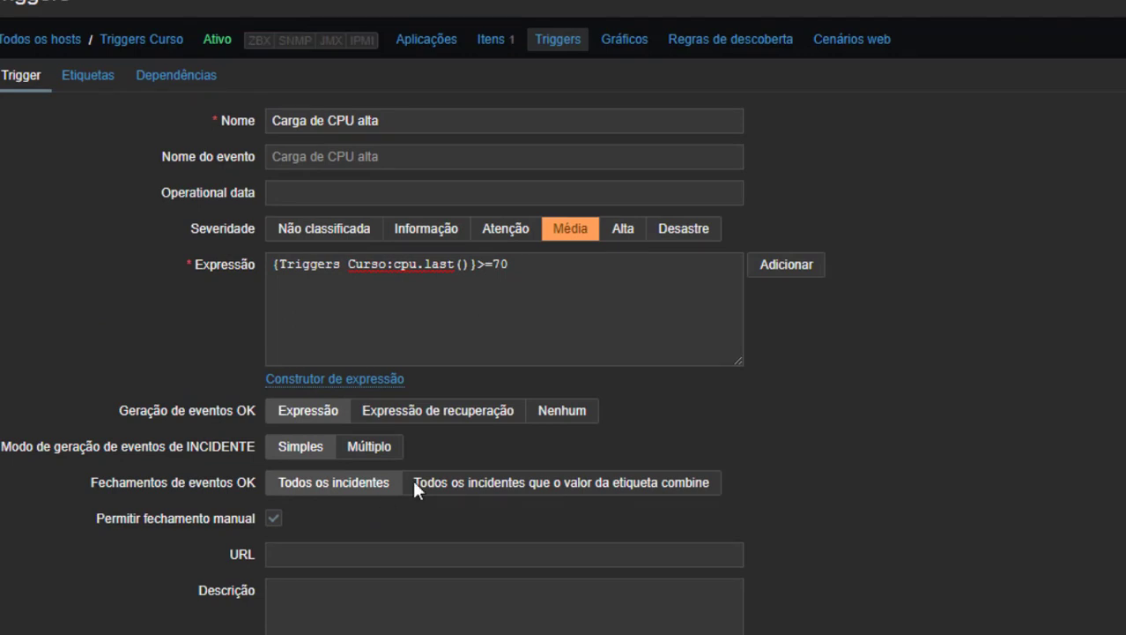
{"action": "scroll", "coordinate": [431, 481], "scroll_direction": "down", "scroll_amount": 3}
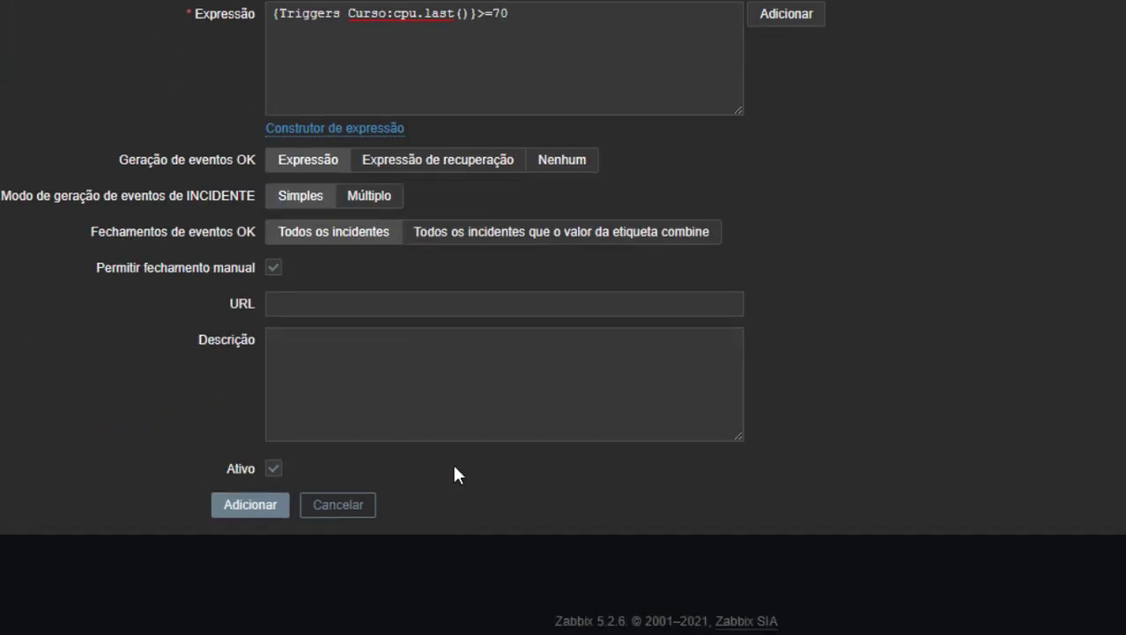
{"action": "scroll", "coordinate": [453, 467], "scroll_direction": "up", "scroll_amount": 3}
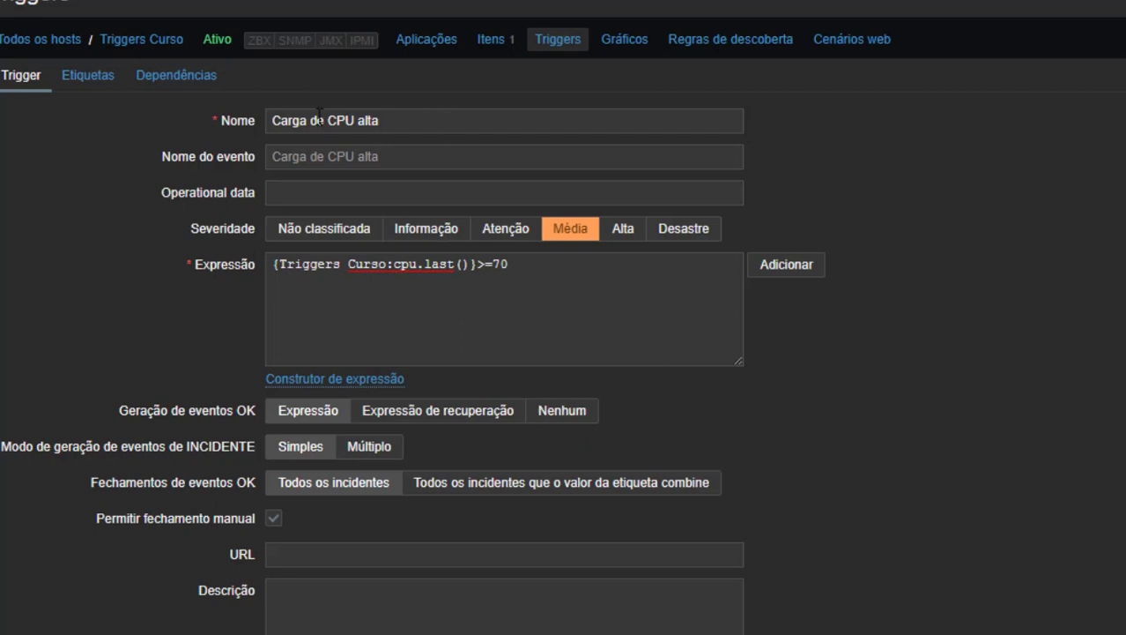
{"action": "left_click_drag", "start_coordinate": [284, 120], "coordinate": [452, 131]}
{"action": "left_click", "coordinate": [452, 131]}
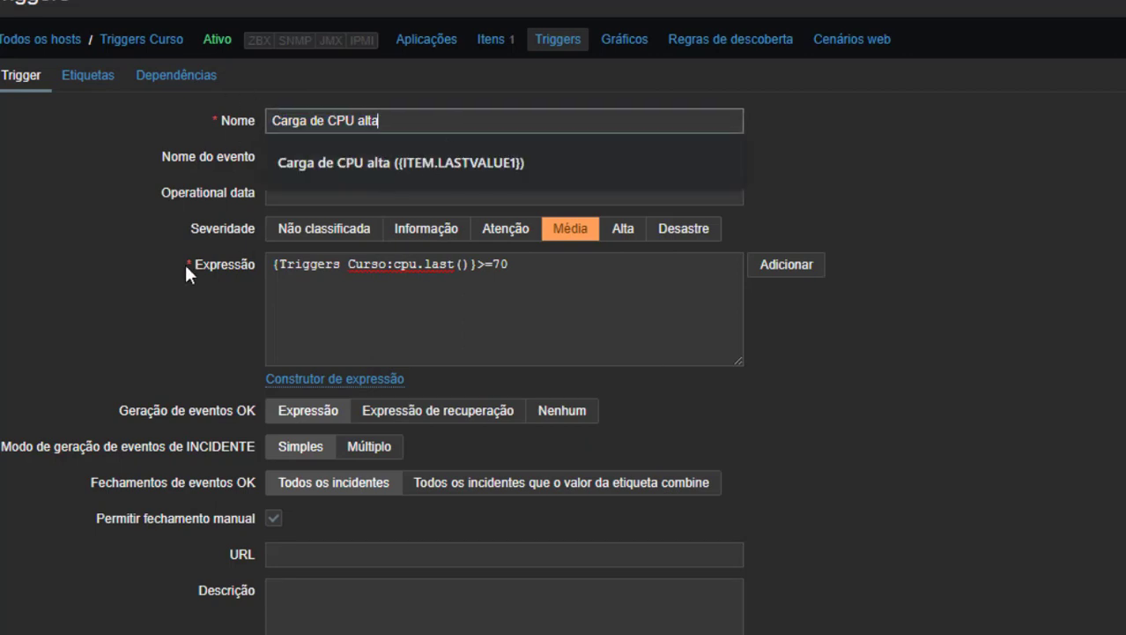
{"action": "left_click", "coordinate": [492, 278]}
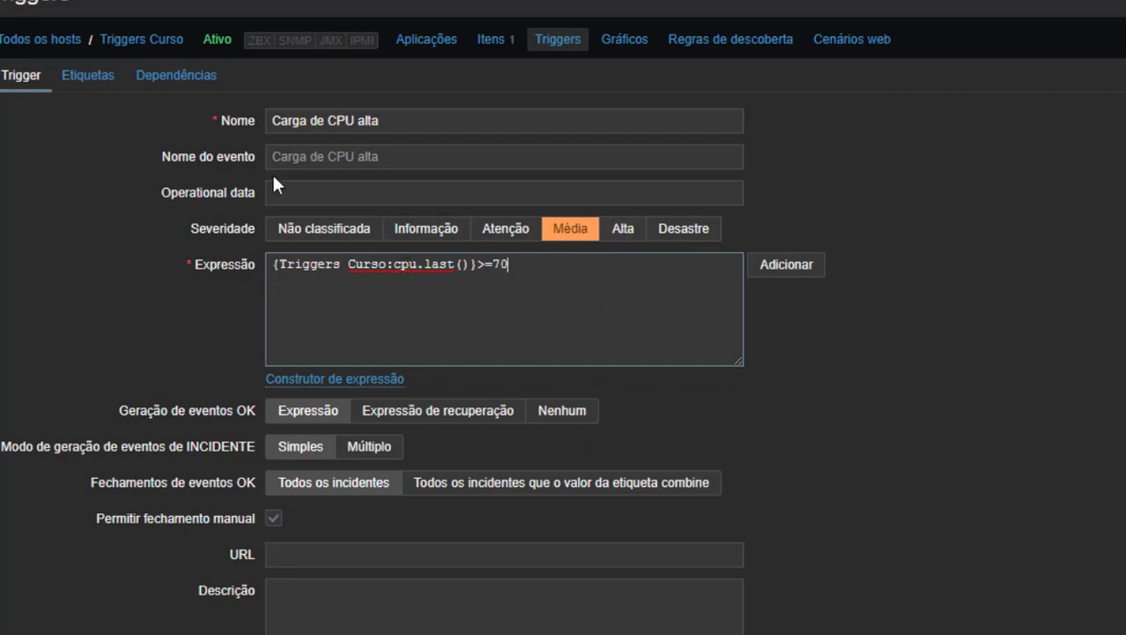
{"action": "left_click_drag", "start_coordinate": [529, 267], "coordinate": [244, 272]}
{"action": "scroll", "coordinate": [245, 272], "scroll_direction": "down", "scroll_amount": 2}
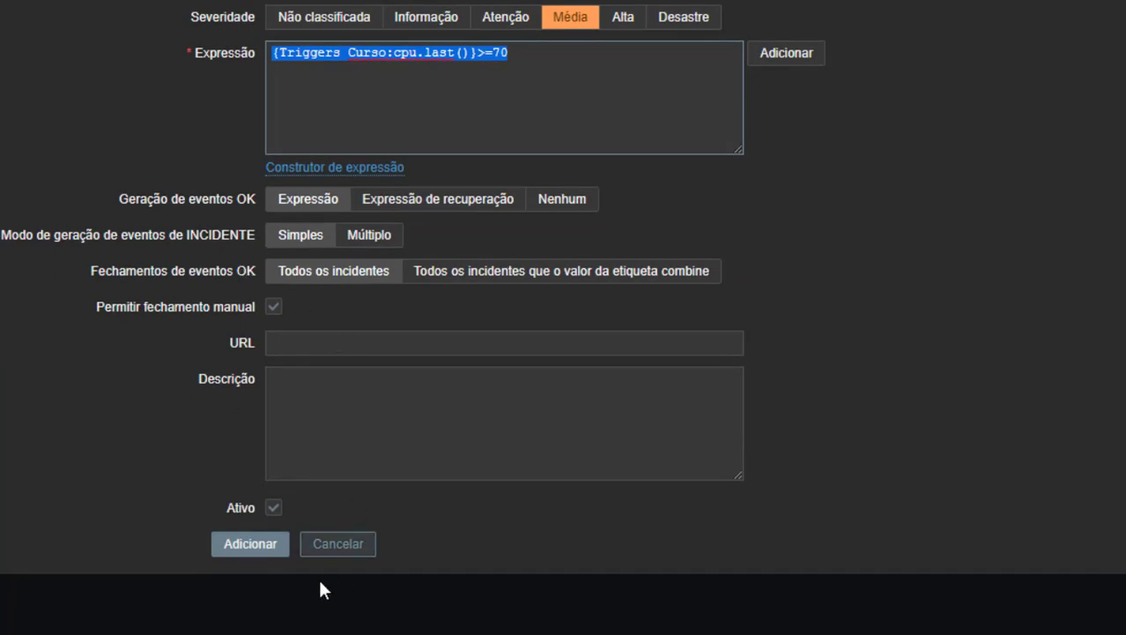
{"action": "left_click", "coordinate": [248, 544]}
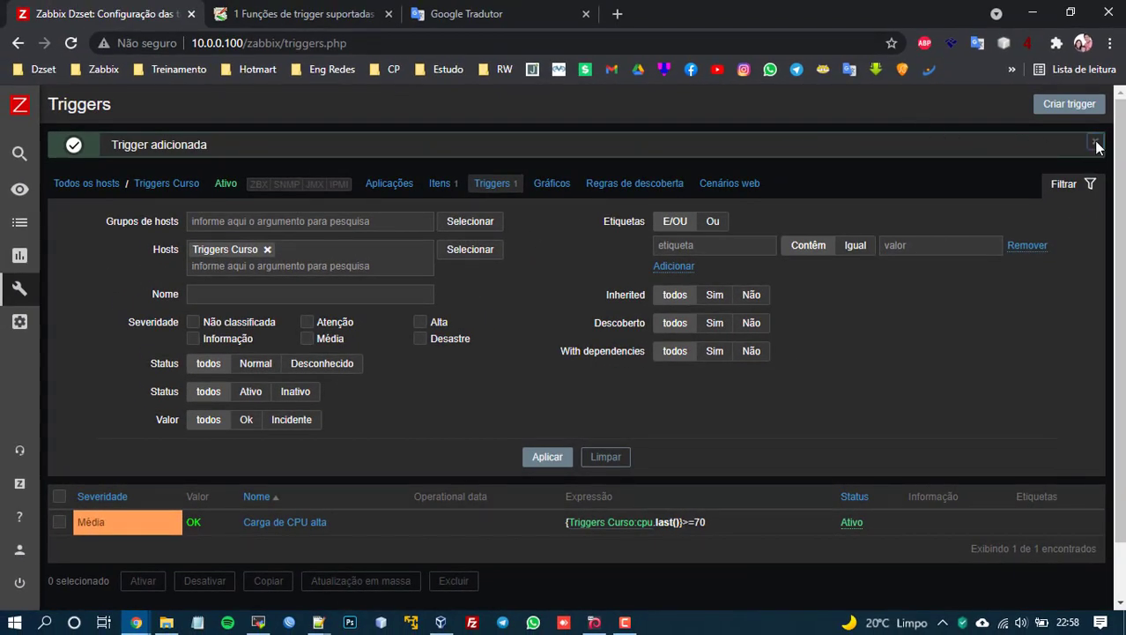
{"action": "left_click", "coordinate": [1096, 143]}
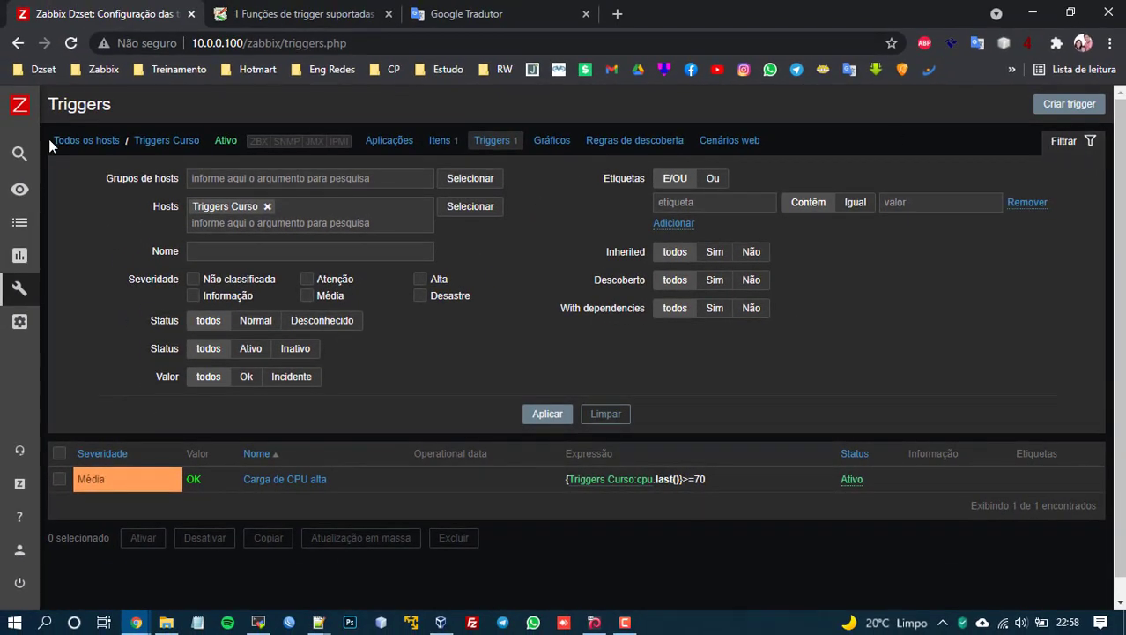
Step: Open the Dados recentes monitoring page in a new browser tab and show it
{"action": "mouse_move", "coordinate": [26, 177]}
{"action": "left_click", "coordinate": [78, 186]}
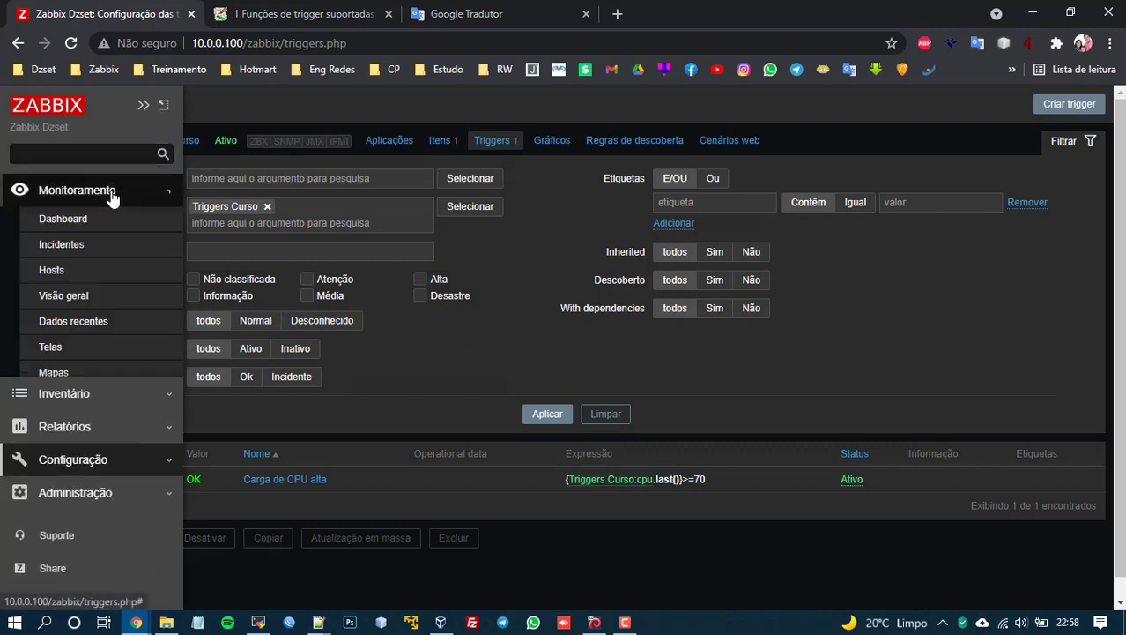
{"action": "middle_click", "coordinate": [126, 323]}
{"action": "left_click", "coordinate": [300, 13]}
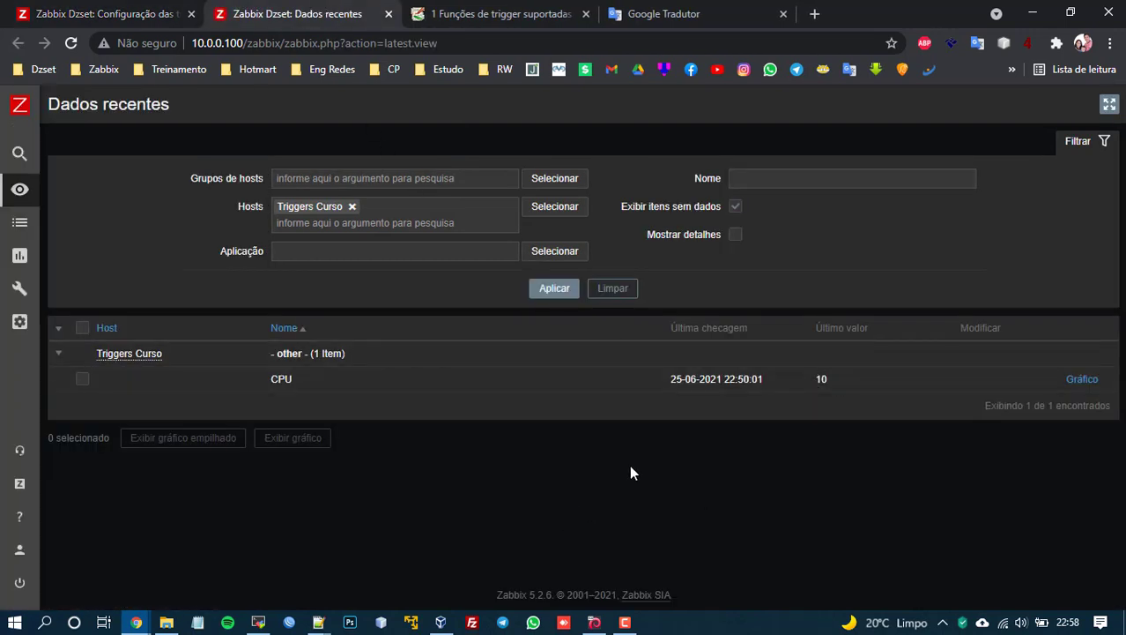
Step: Switch to the MobaXterm terminal and send the value 60 to the cpu item of host "Triggers Curso" with zabbix_sender
{"action": "left_click", "coordinate": [258, 623]}
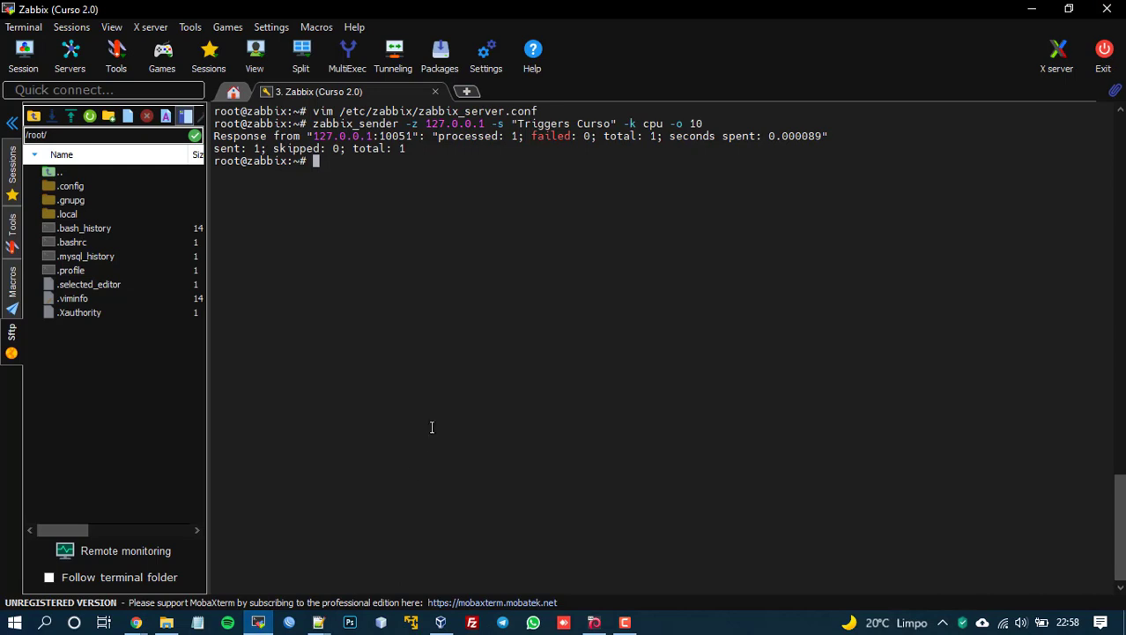
{"action": "key", "text": "Up"}
{"action": "key", "text": "BackSpace"}
{"action": "key", "text": "BackSpace"}
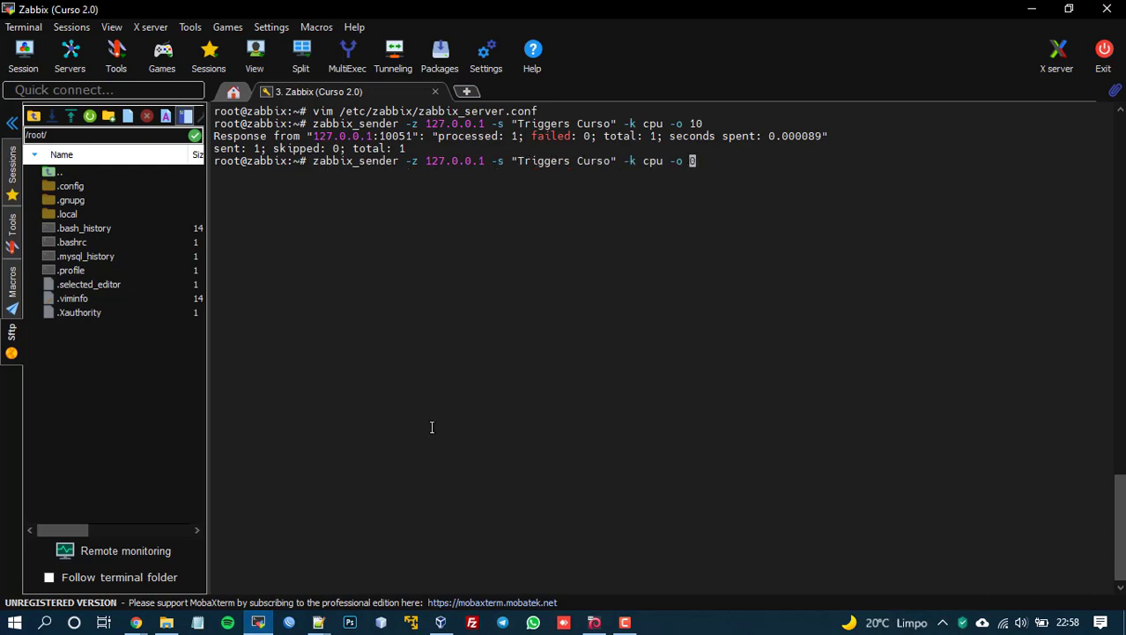
{"action": "type", "text": "60"}
{"action": "key", "text": "Return"}
Step: Switch back to Chrome and refresh Dados recentes and the host's trigger list to check the CPU value and trigger state
{"action": "key", "text": "alt+Tab"}
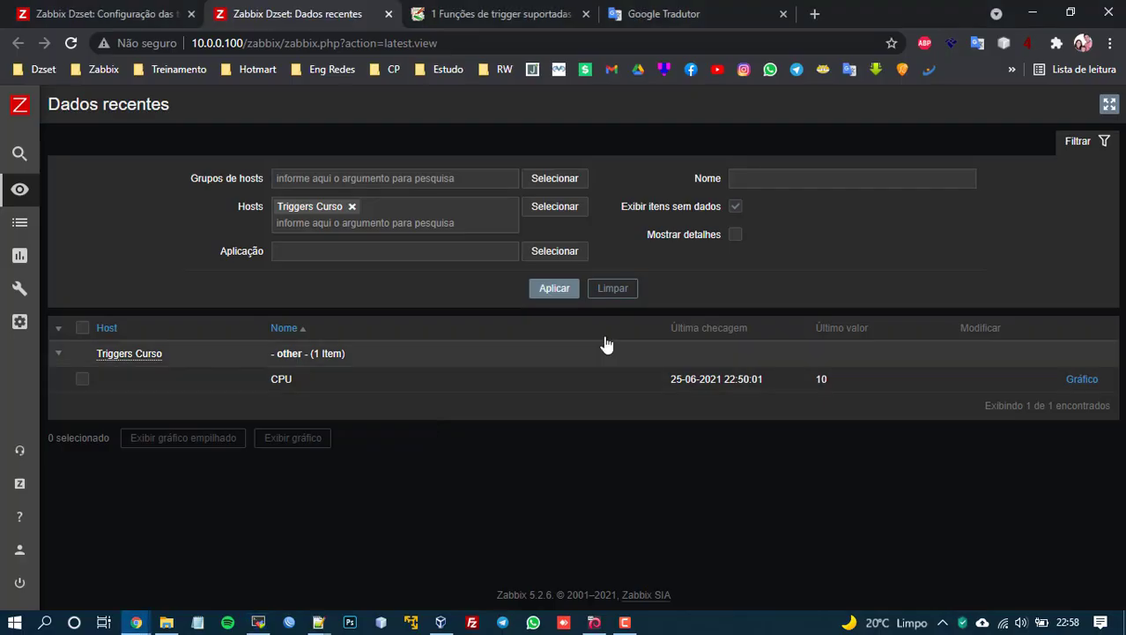
{"action": "left_click", "coordinate": [559, 291]}
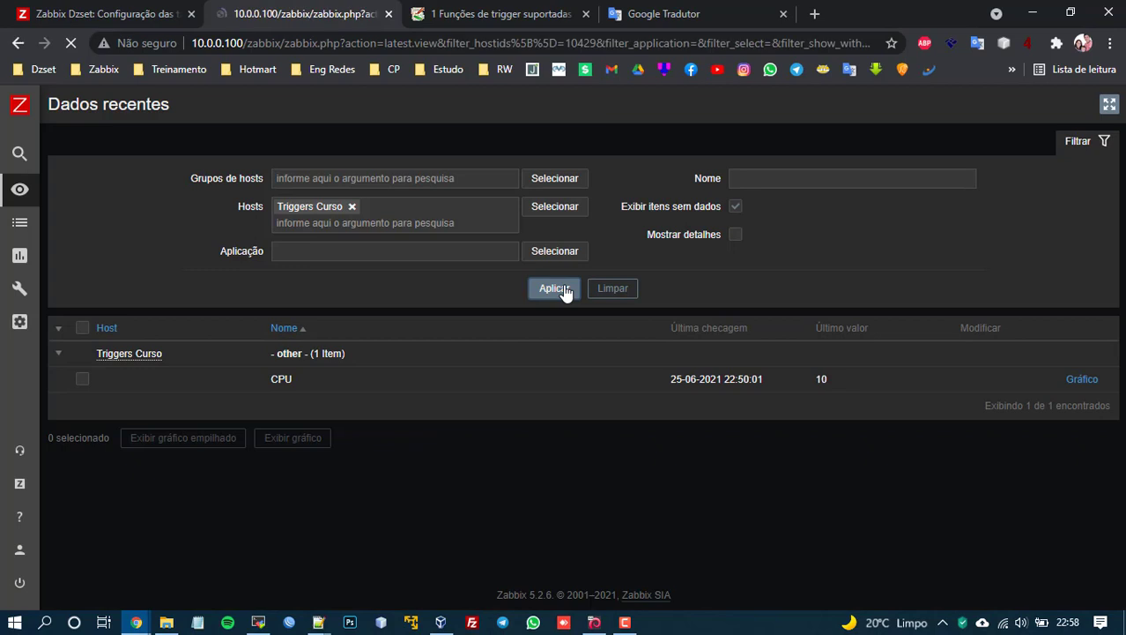
{"action": "double_click", "coordinate": [823, 378]}
{"action": "left_click", "coordinate": [106, 13]}
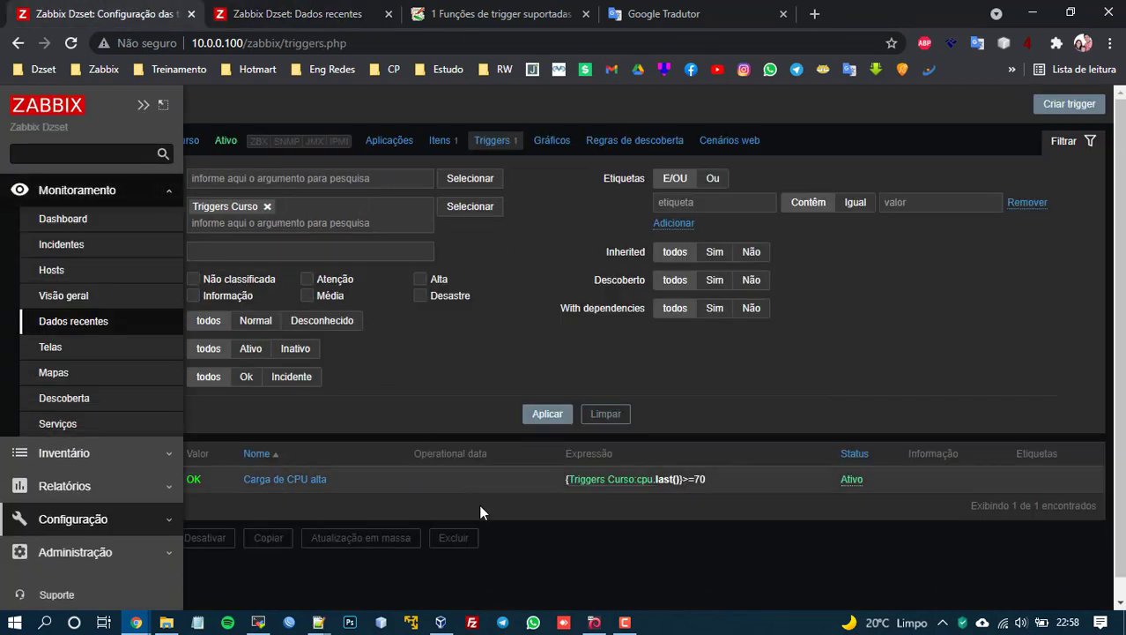
{"action": "left_click", "coordinate": [548, 416]}
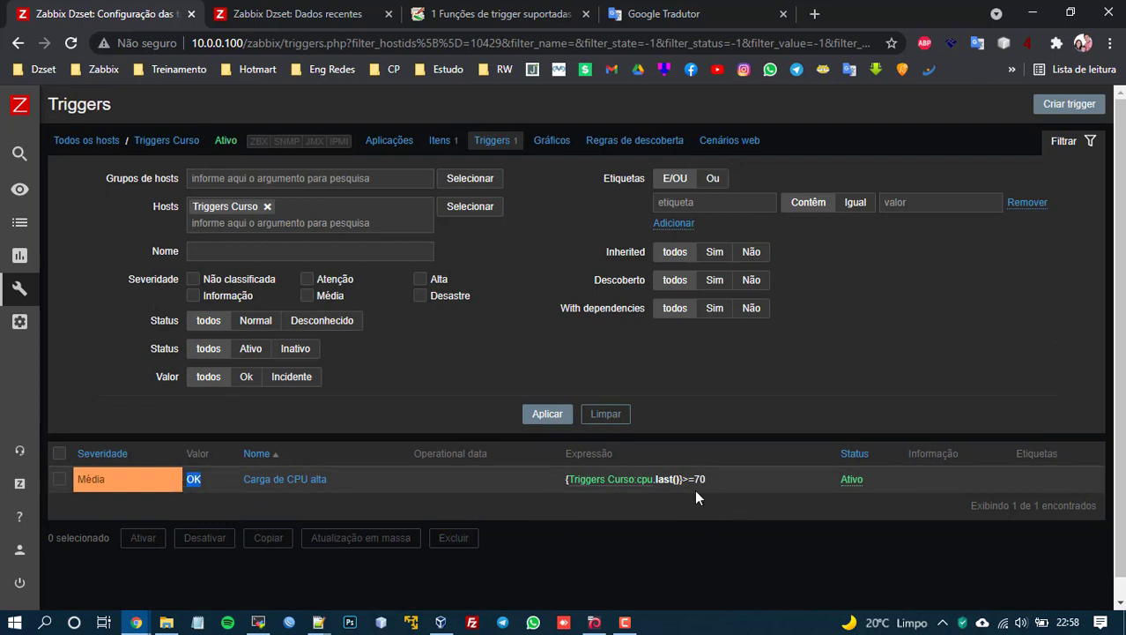
Step: Open the CPU item's graph from Dados recentes and examine its curve against the trigger threshold line
{"action": "left_click", "coordinate": [340, 11]}
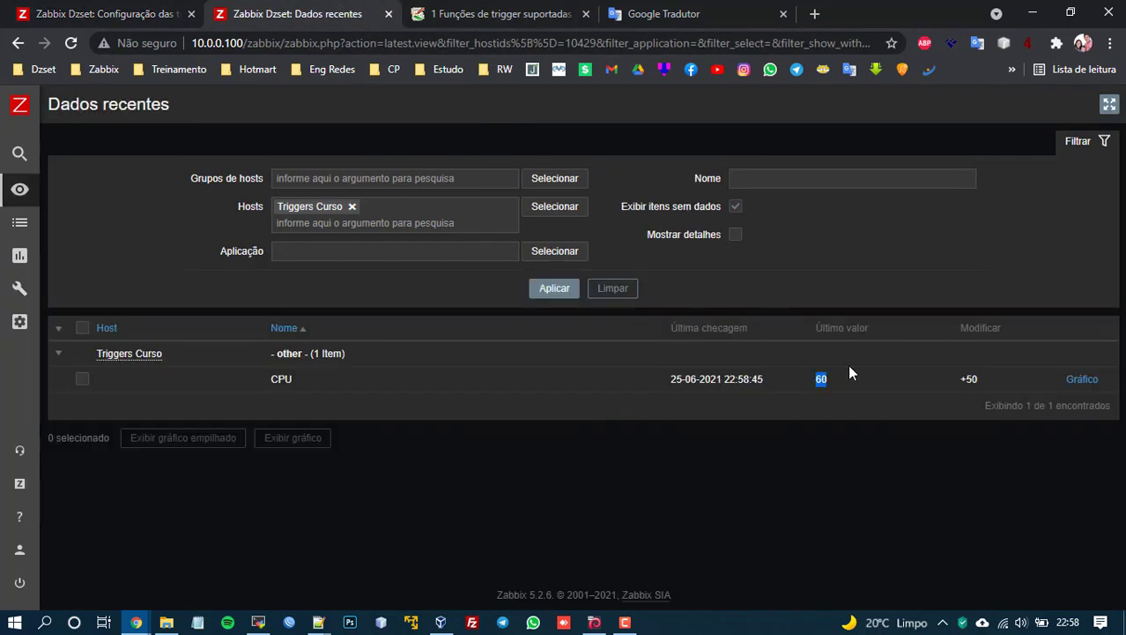
{"action": "left_click", "coordinate": [1085, 380]}
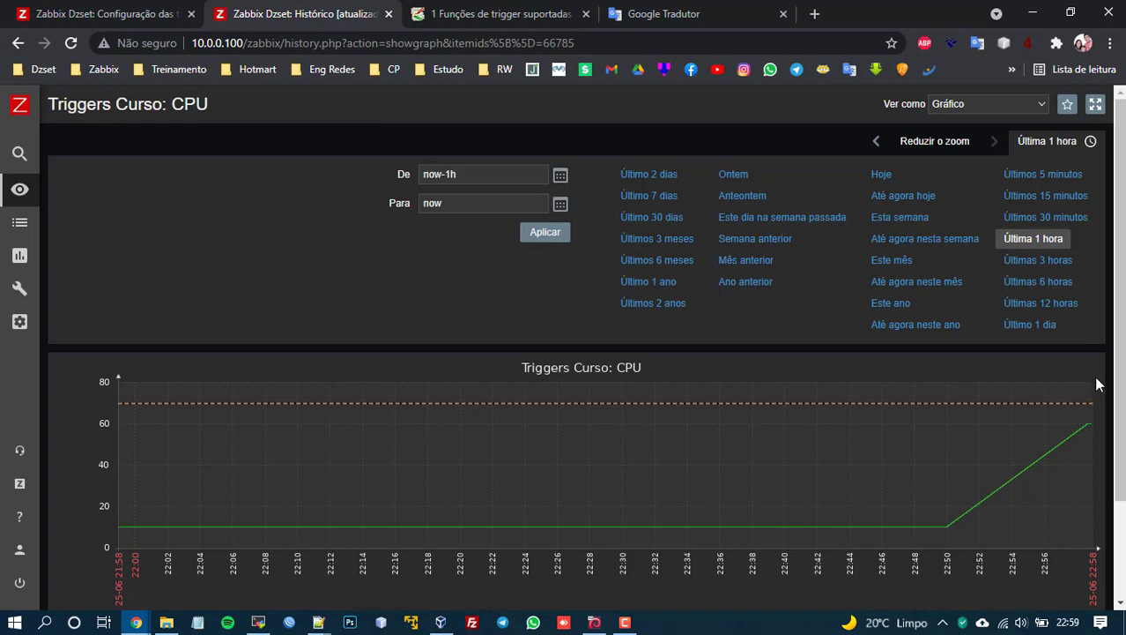
{"action": "scroll", "coordinate": [431, 574], "scroll_direction": "down", "scroll_amount": 2}
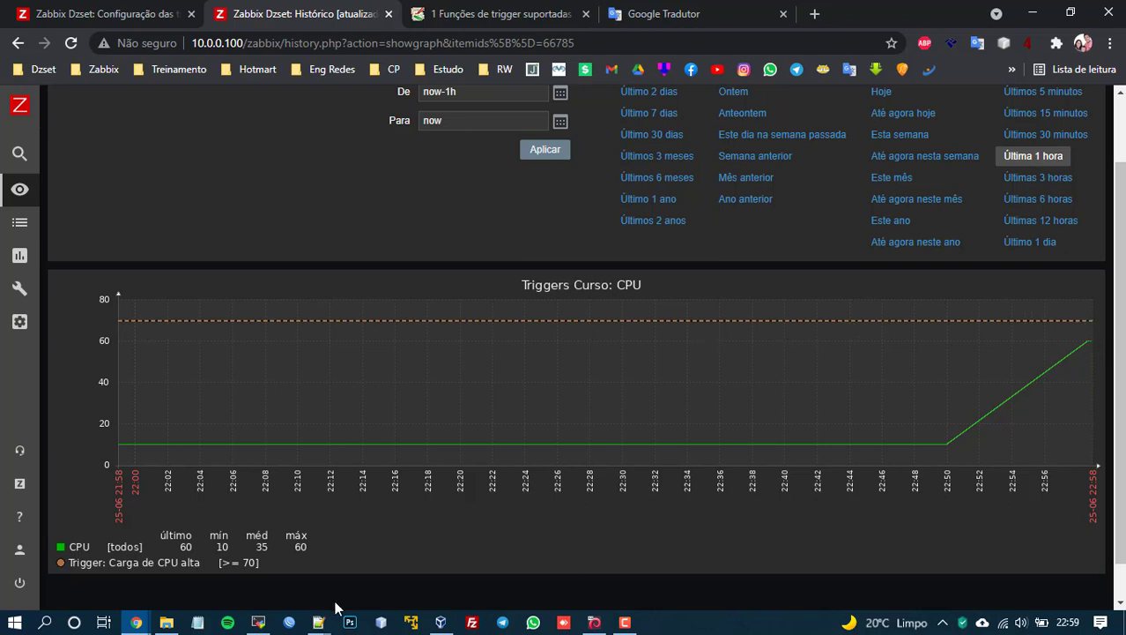
Step: Switch to the MobaXterm terminal and send the value 70 to the cpu item of host "Triggers Curso" with zabbix_sender
{"action": "left_click", "coordinate": [258, 622]}
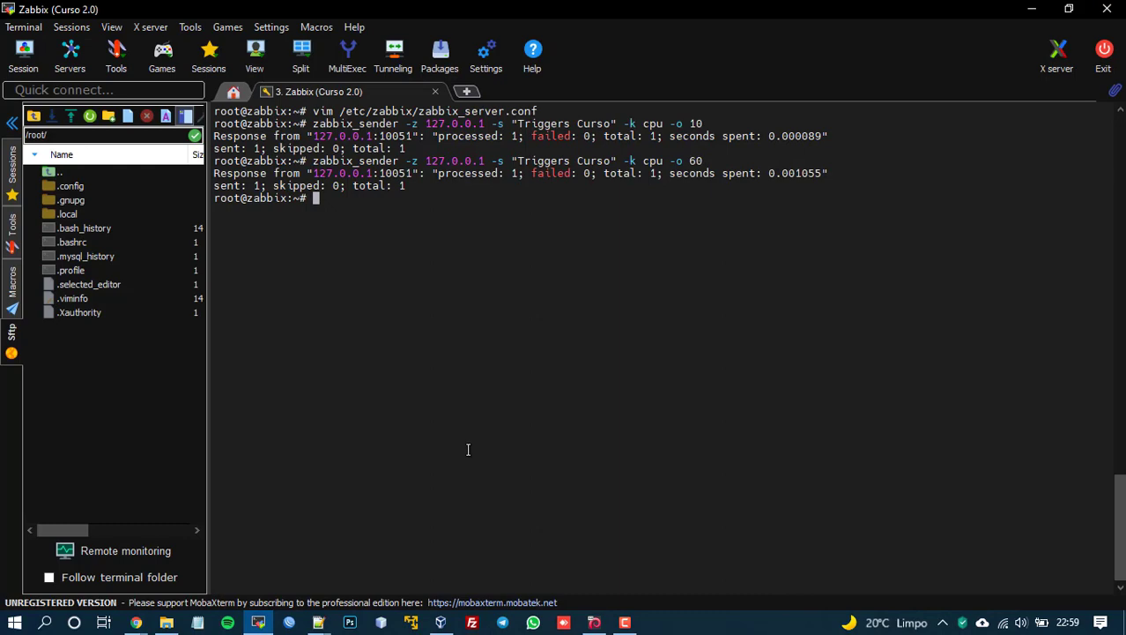
{"action": "key", "text": "Up"}
{"action": "key", "text": "Left"}
{"action": "key", "text": "BackSpace"}
{"action": "type", "text": "7"}
{"action": "key", "text": "Return"}
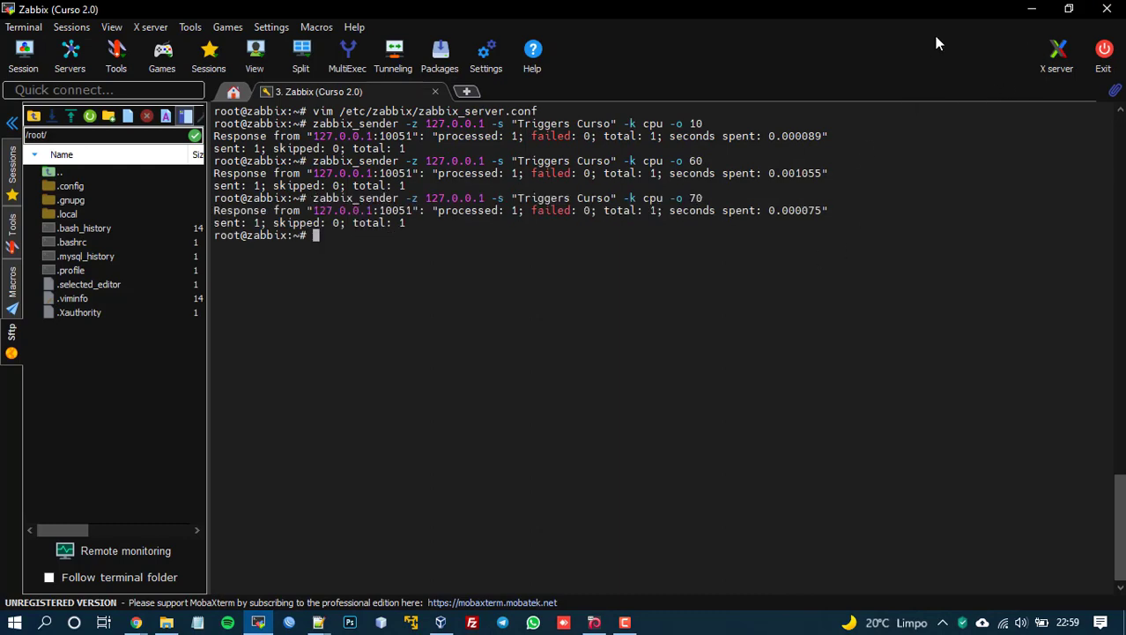
Step: Return to Chrome and refresh the CPU graph and the host's trigger list to check how the trigger responds
{"action": "left_click", "coordinate": [1029, 9]}
{"action": "left_click", "coordinate": [556, 155]}
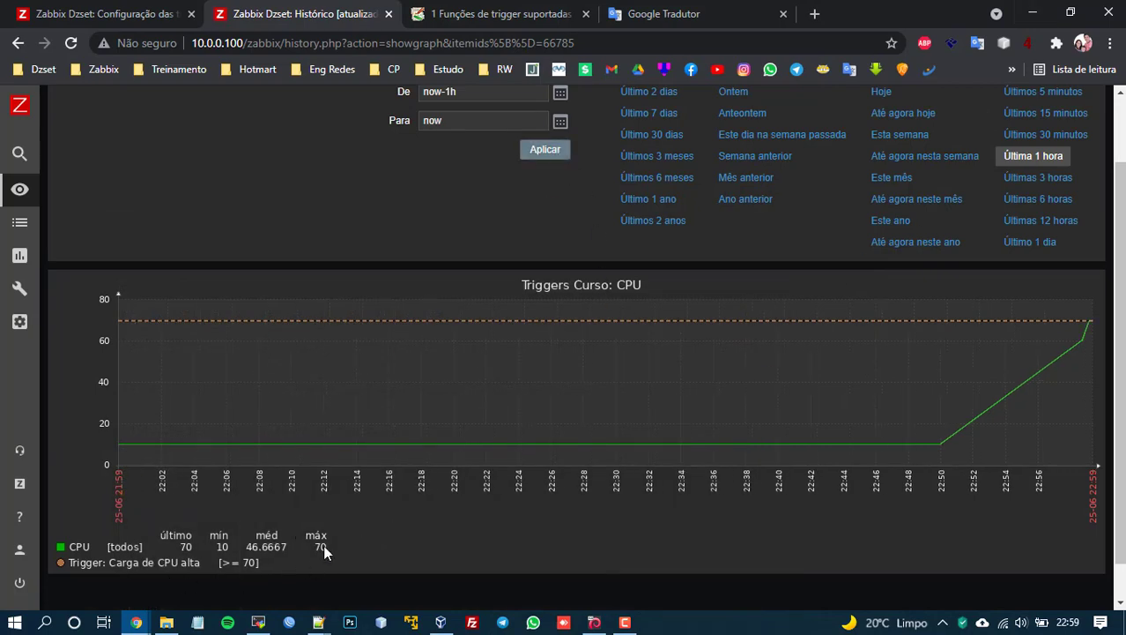
{"action": "left_click", "coordinate": [113, 12]}
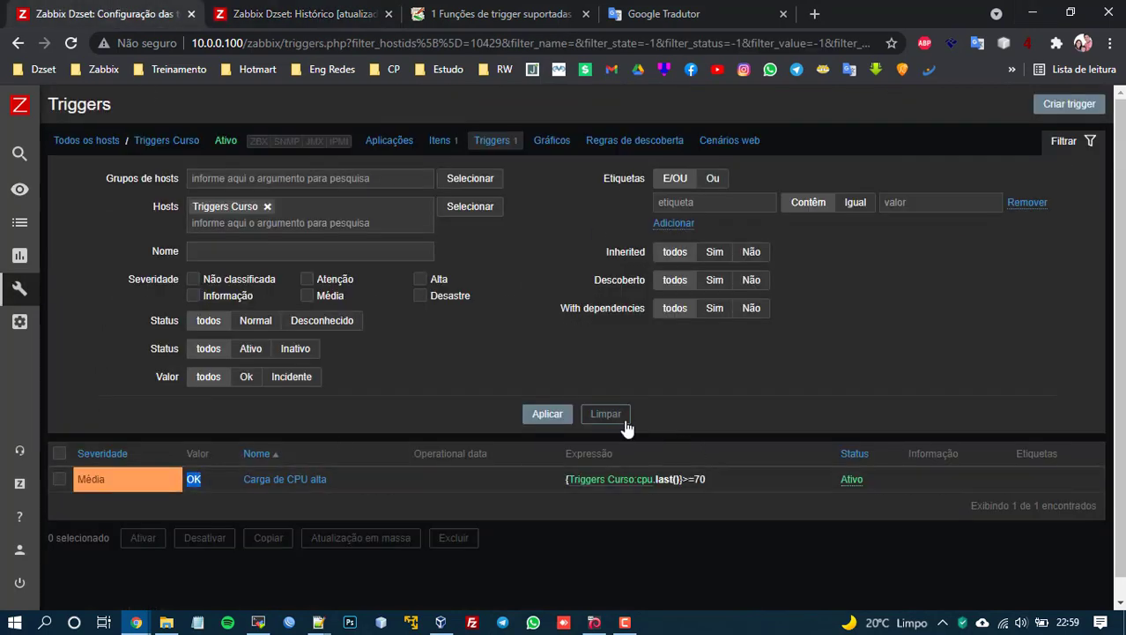
{"action": "left_click", "coordinate": [553, 416]}
Step: Open the monitoring Incidentes page, filter it to show Incidentes, and compare the list with the CPU graph
{"action": "mouse_move", "coordinate": [35, 193]}
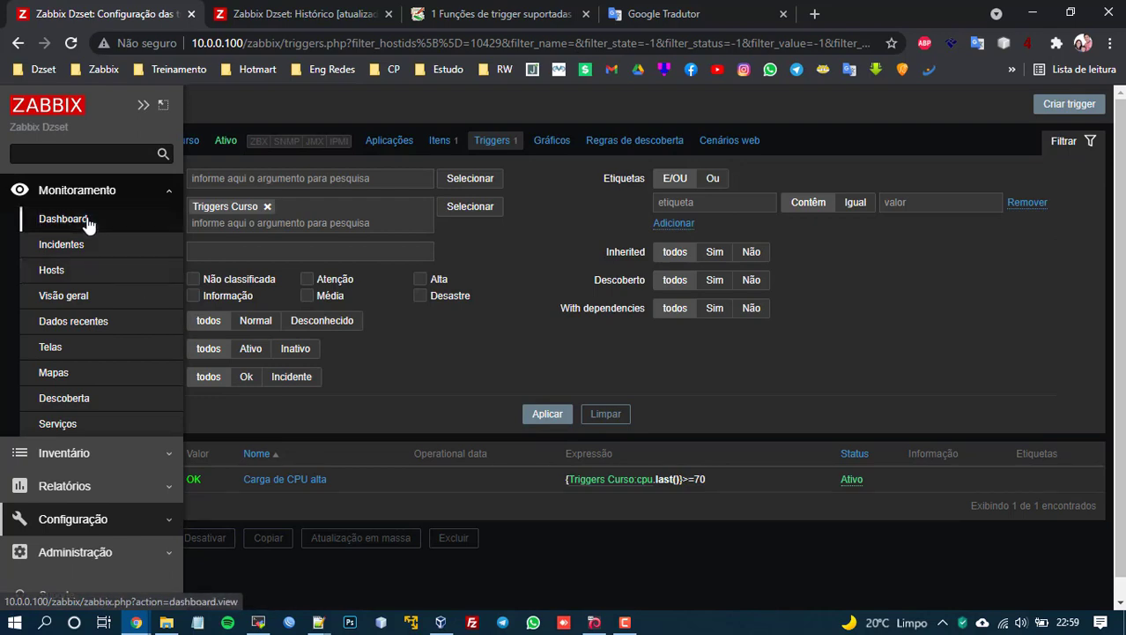
{"action": "left_click", "coordinate": [62, 244]}
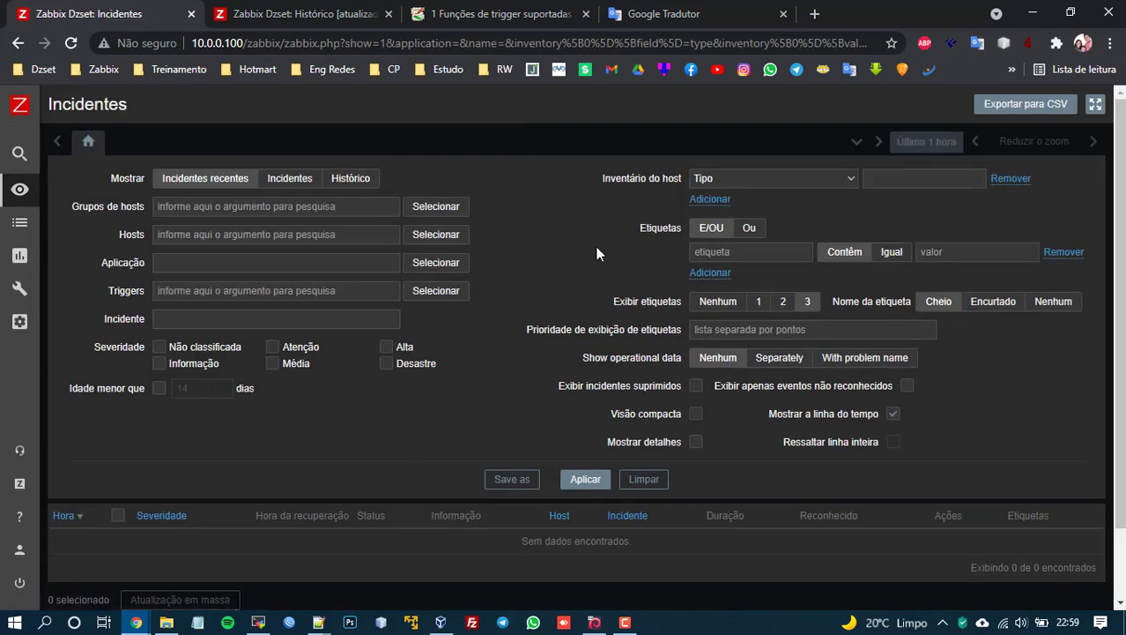
{"action": "left_click", "coordinate": [305, 181]}
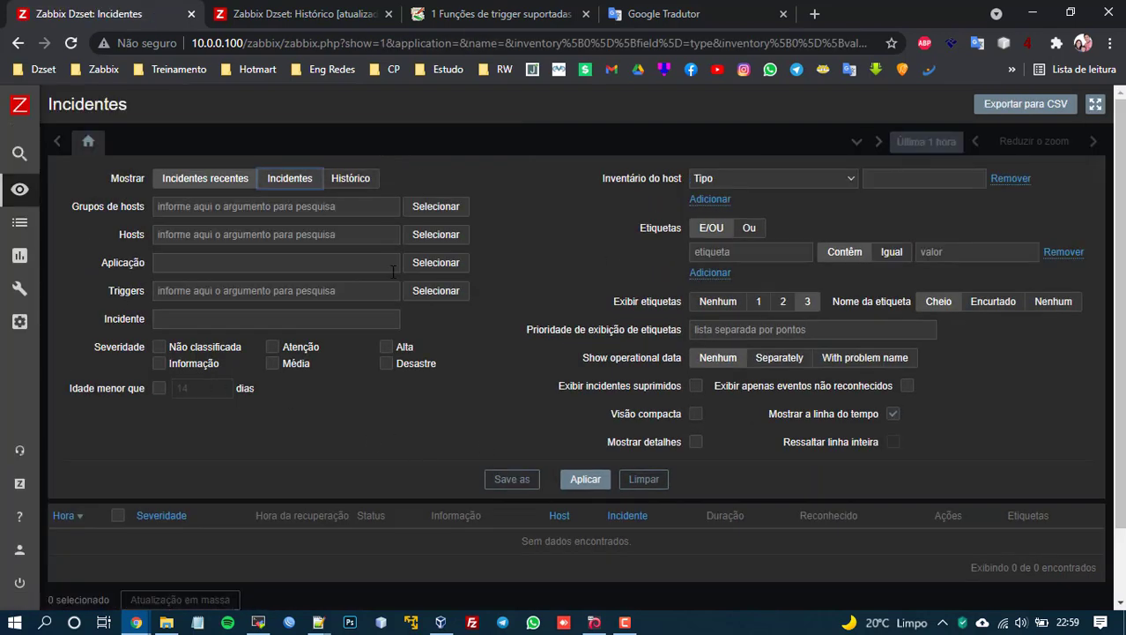
{"action": "left_click", "coordinate": [584, 480]}
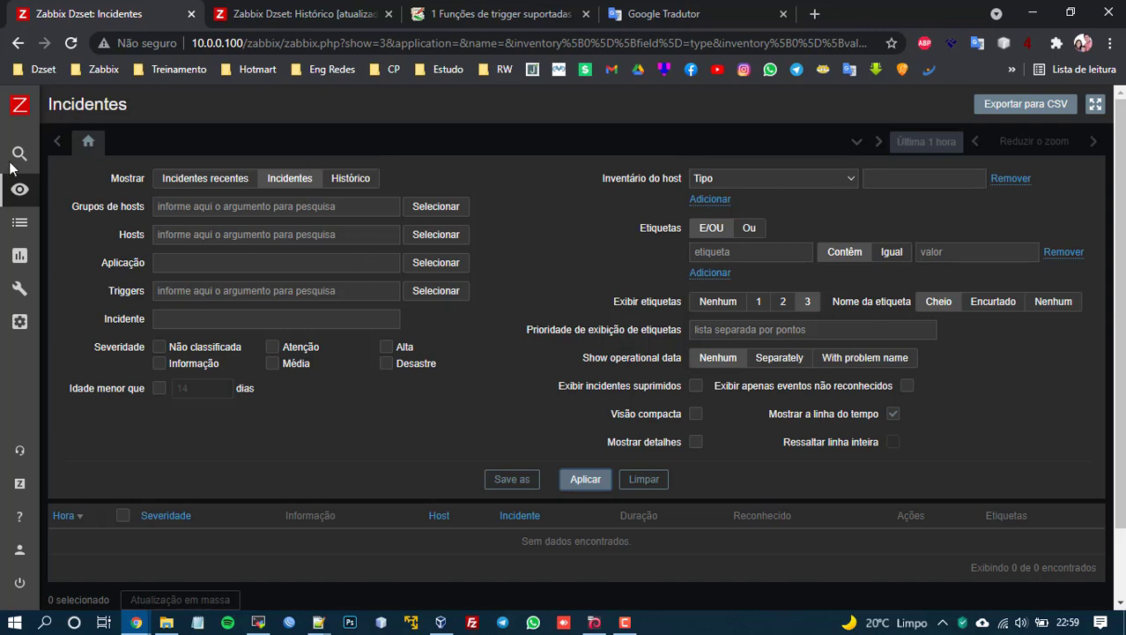
{"action": "left_click", "coordinate": [130, 291]}
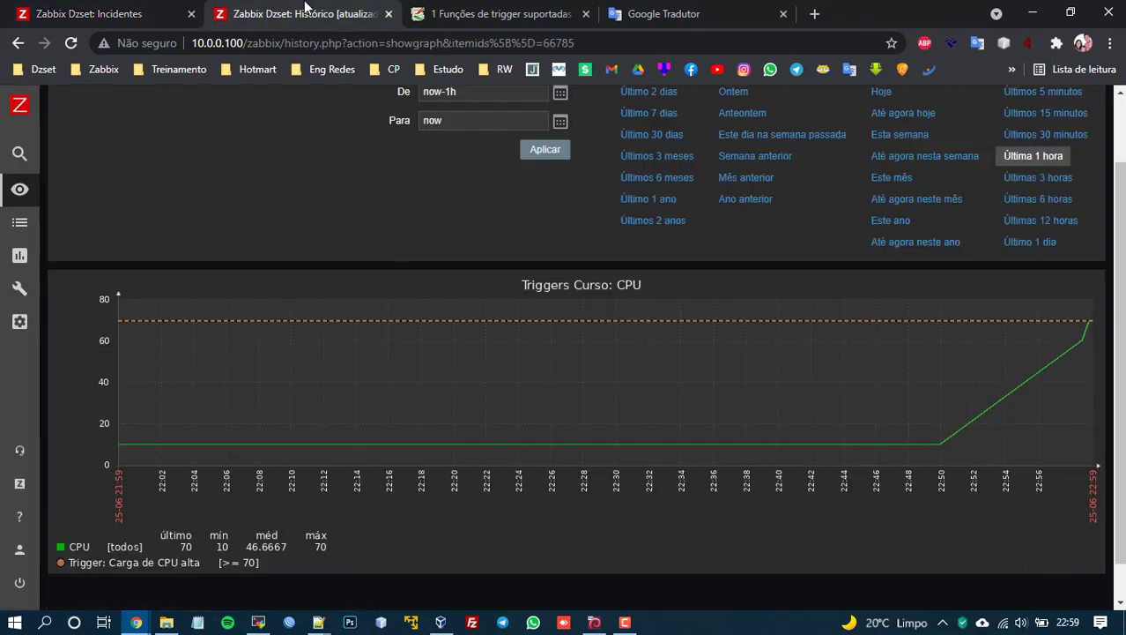
{"action": "left_click", "coordinate": [300, 14]}
{"action": "key", "text": "ctrl+shift+Tab"}
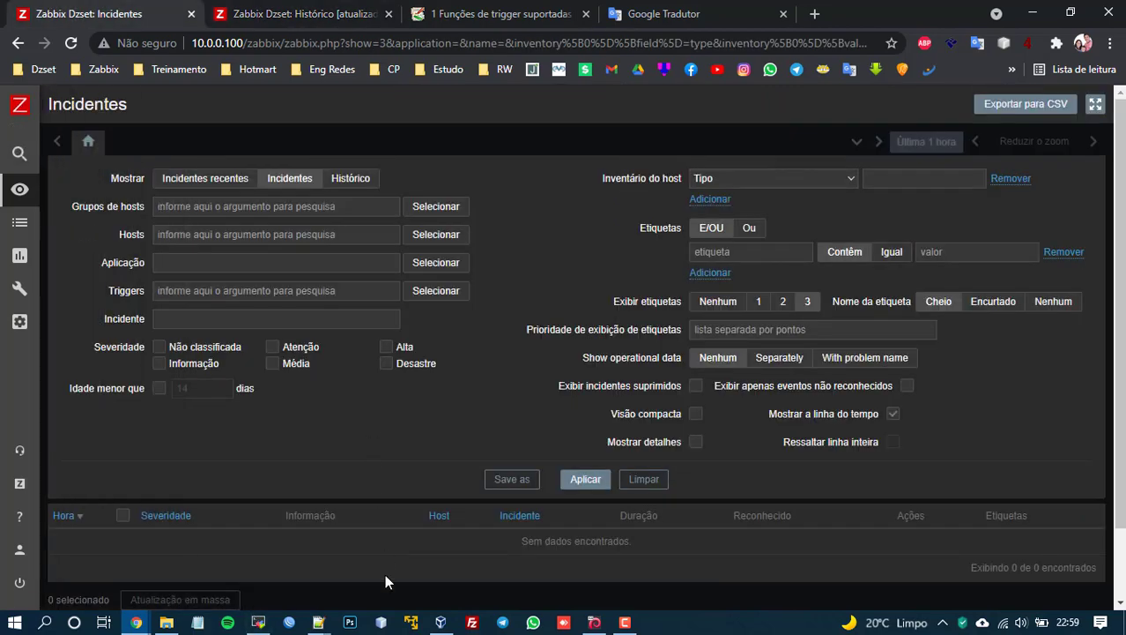
Step: Switch to the MobaXterm terminal and send the value 80 to the cpu item of host "Triggers Curso" with zabbix_sender
{"action": "left_click", "coordinate": [261, 623]}
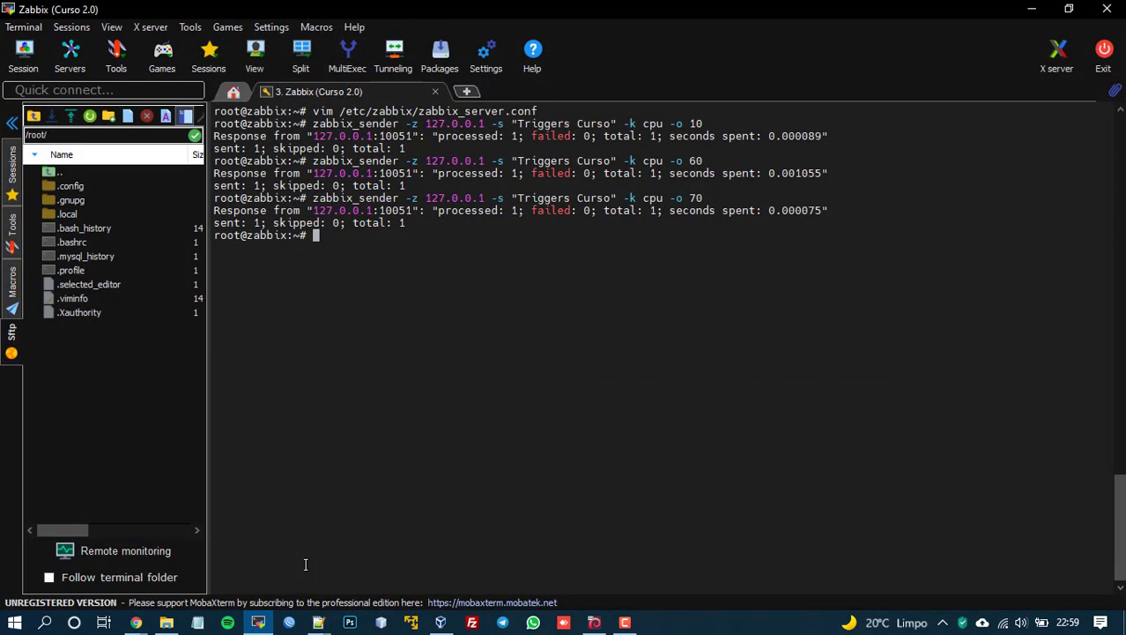
{"action": "key", "text": "Up"}
{"action": "key", "text": "Left"}
{"action": "key", "text": "Left"}
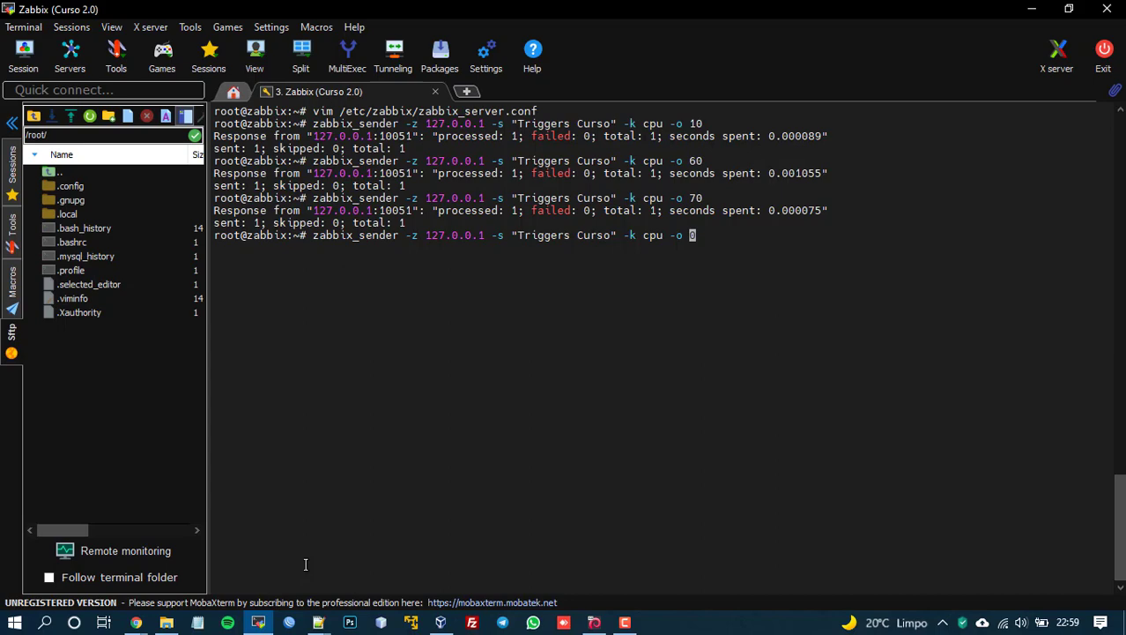
{"action": "type", "text": "8"}
{"action": "key", "text": "Return"}
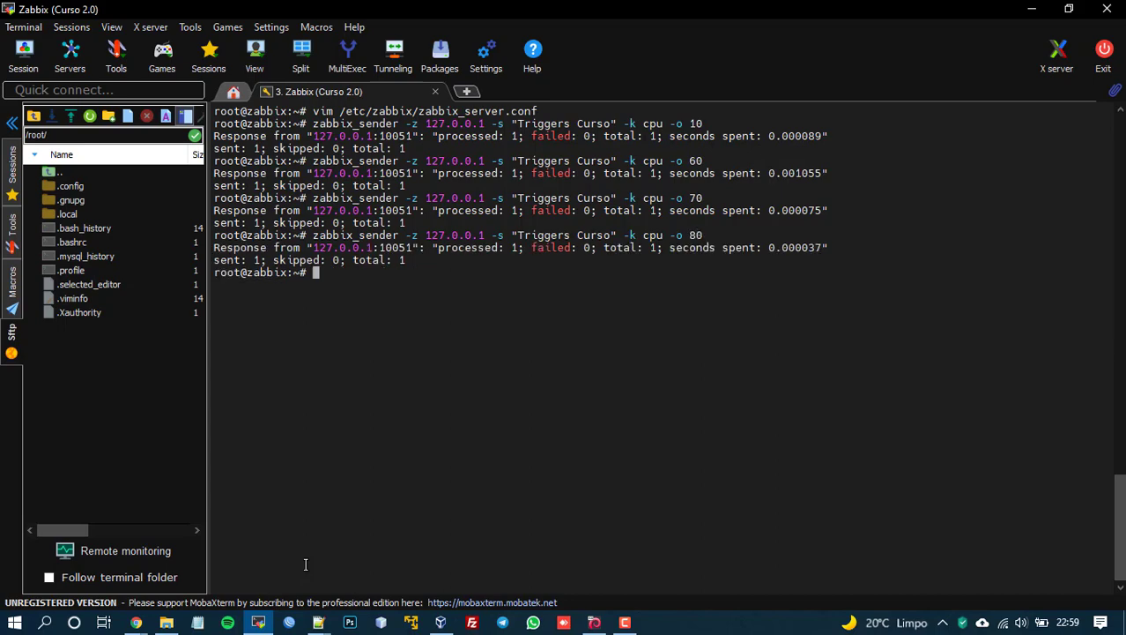
Step: Return to Chrome and reapply the Incidentes filter to check for a new incident on the host
{"action": "left_click", "coordinate": [136, 622]}
{"action": "left_click", "coordinate": [100, 572]}
{"action": "left_click", "coordinate": [519, 479]}
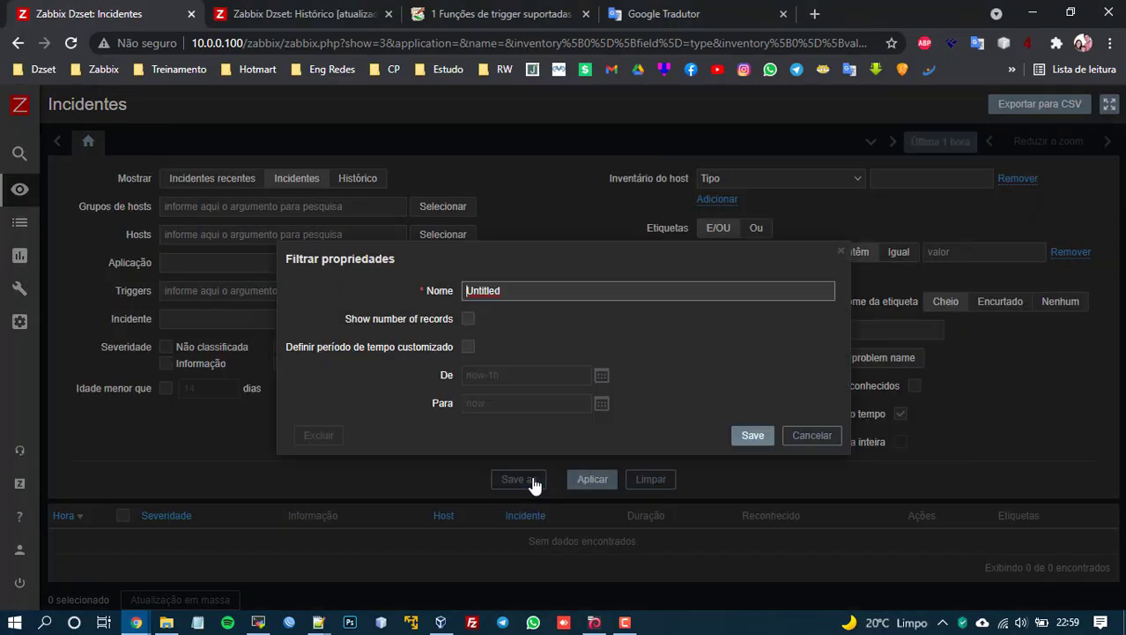
{"action": "left_click", "coordinate": [807, 434]}
{"action": "left_click", "coordinate": [596, 480]}
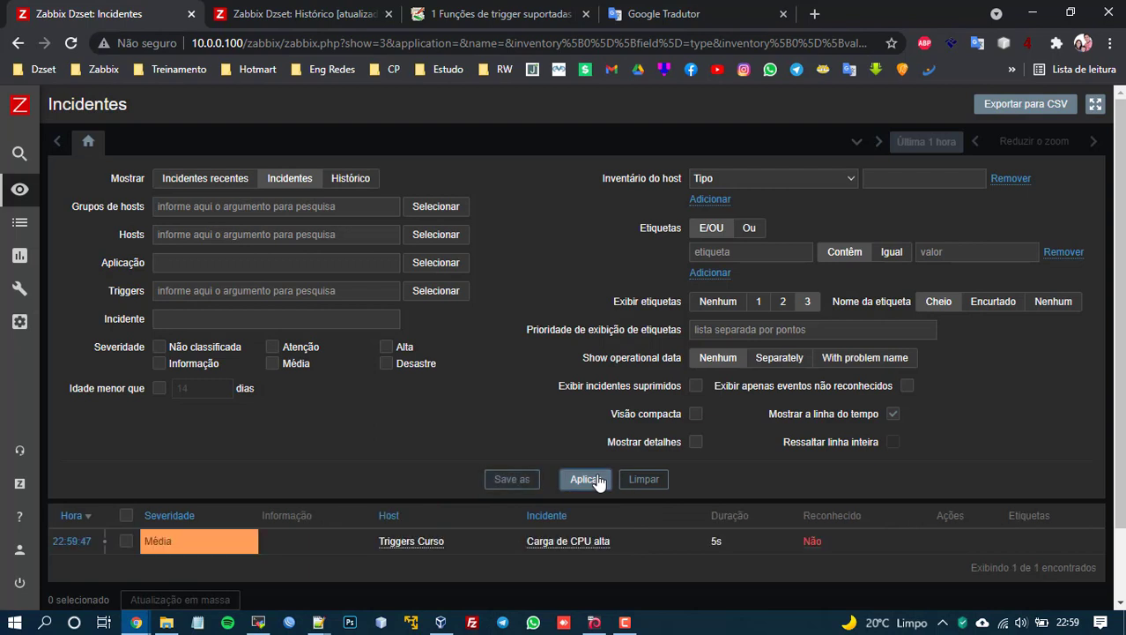
Step: Refresh the CPU graph and compare its curve and trigger threshold with the incident list
{"action": "left_click", "coordinate": [335, 9]}
{"action": "left_click", "coordinate": [565, 154]}
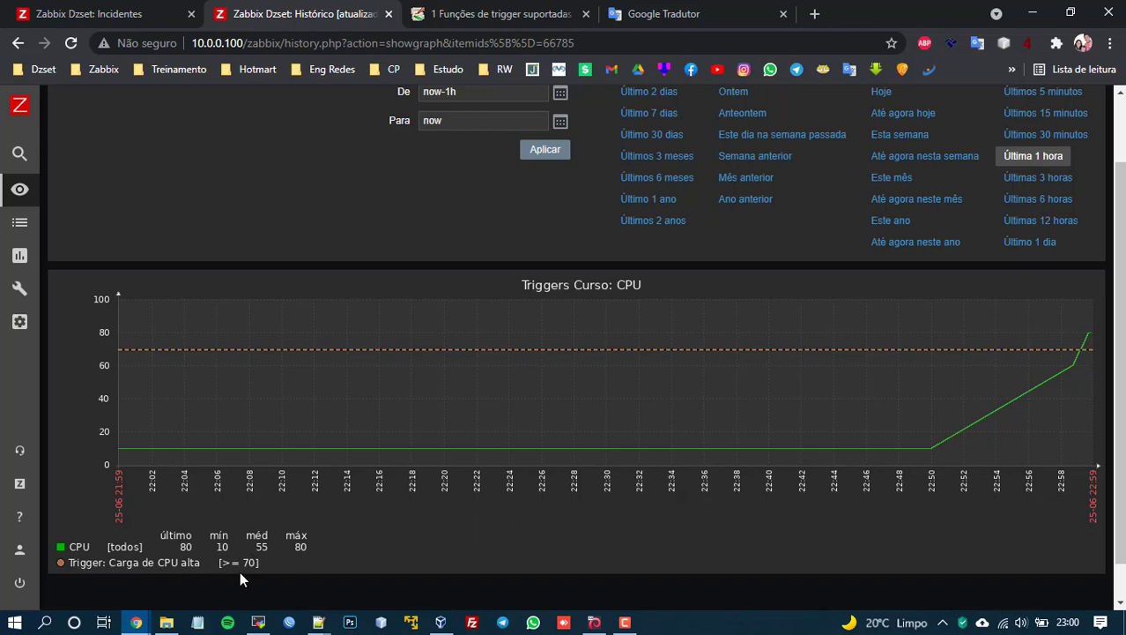
{"action": "left_click", "coordinate": [132, 18]}
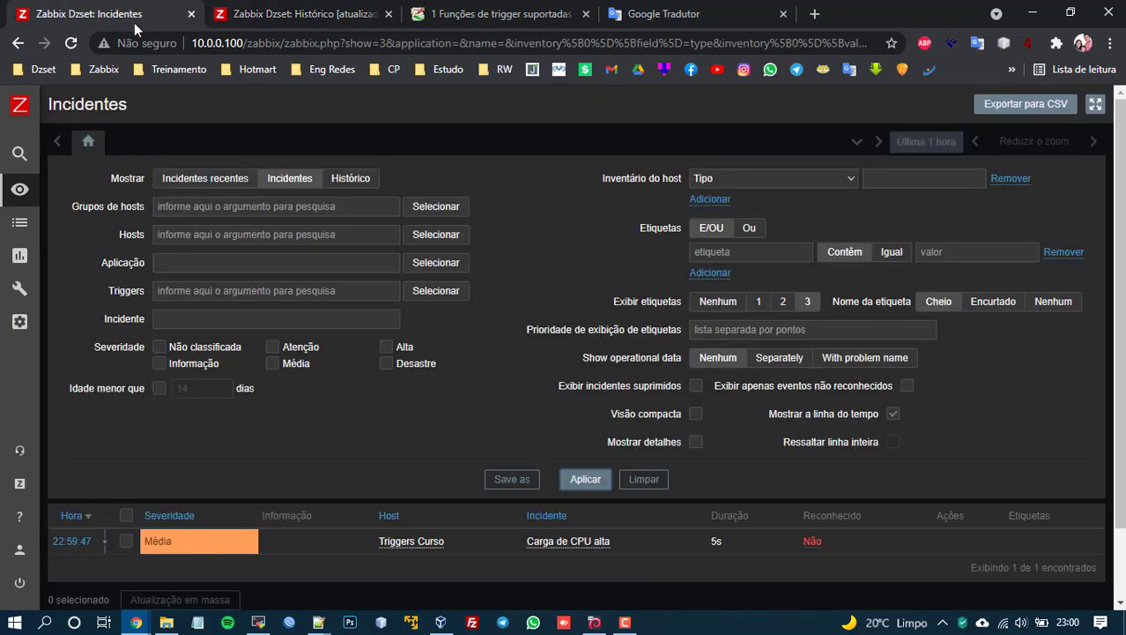
{"action": "left_click", "coordinate": [512, 481]}
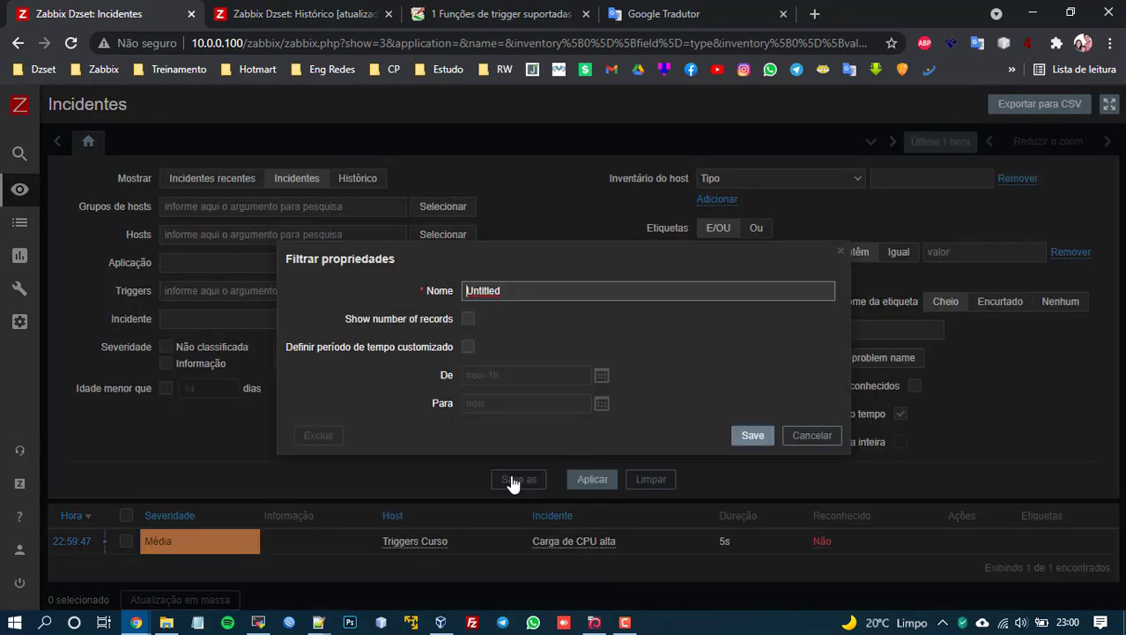
{"action": "left_click", "coordinate": [304, 14]}
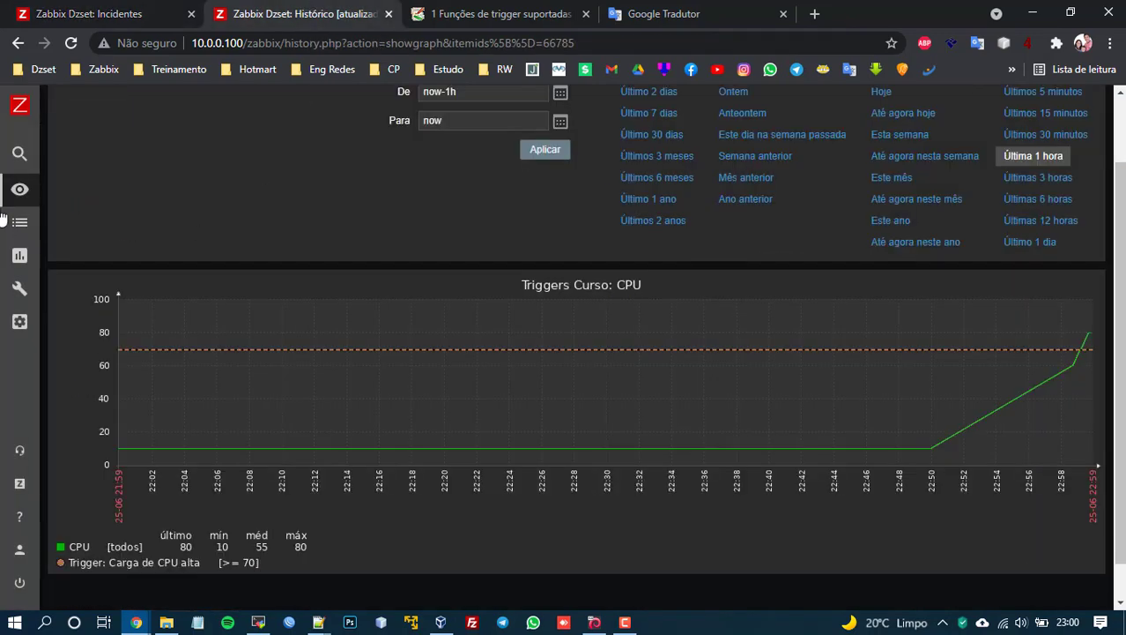
Step: Open the Hosts configuration page in a new browser tab and check the Valor of the "Triggers Curso" host's trigger
{"action": "mouse_move", "coordinate": [96, 228]}
{"action": "left_click", "coordinate": [75, 443]}
{"action": "middle_click", "coordinate": [53, 367]}
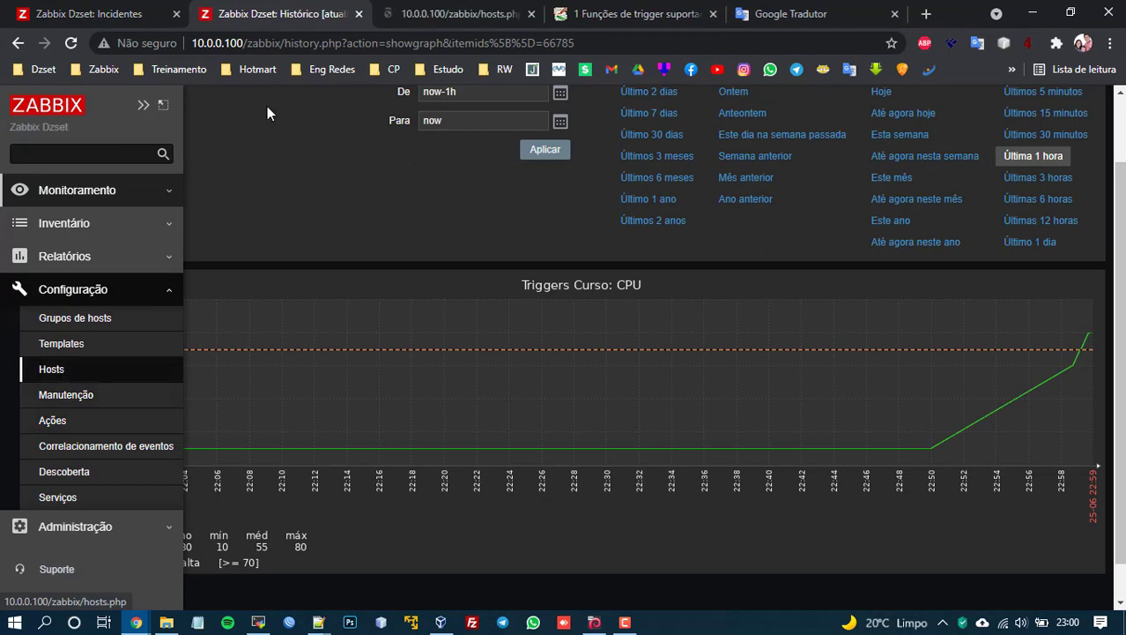
{"action": "left_click", "coordinate": [432, 9]}
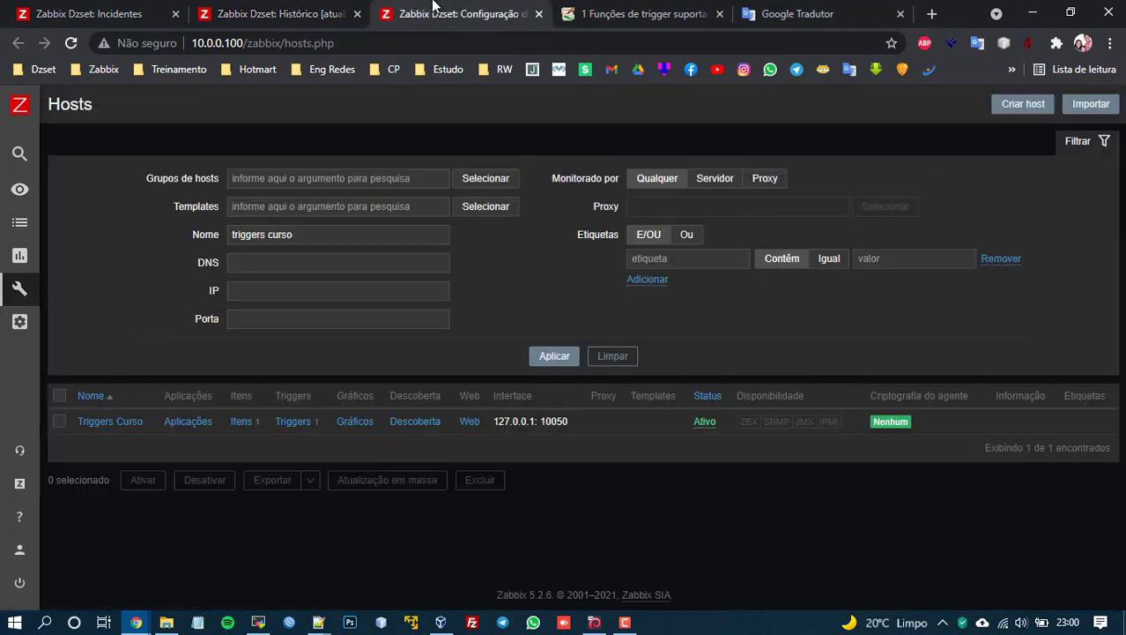
{"action": "left_click", "coordinate": [289, 421]}
{"action": "left_click_drag", "start_coordinate": [234, 479], "coordinate": [184, 479]}
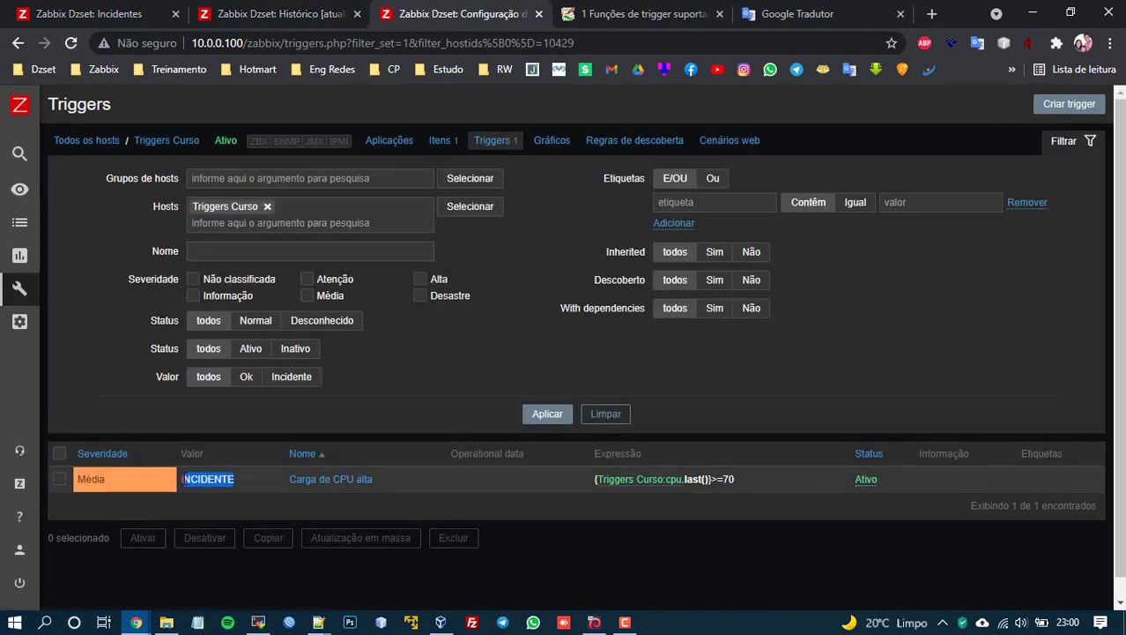
Step: Switch to the MobaXterm terminal and send the value 70 to the host's cpu item again with zabbix_sender
{"action": "left_click", "coordinate": [258, 623]}
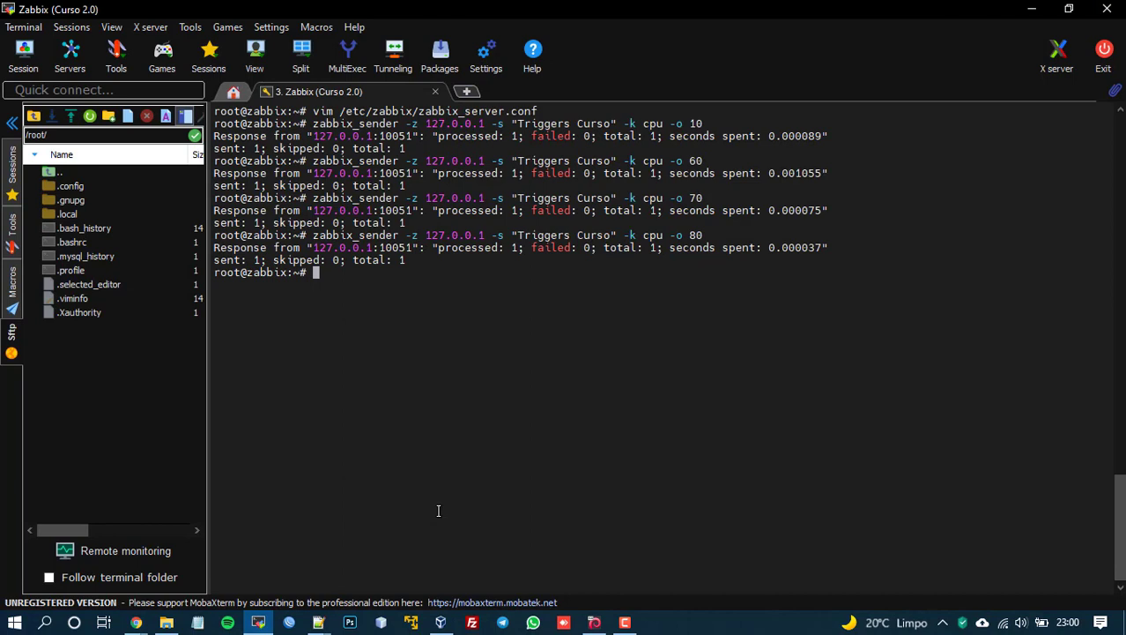
{"action": "key", "text": "Up"}
{"action": "key", "text": "Return"}
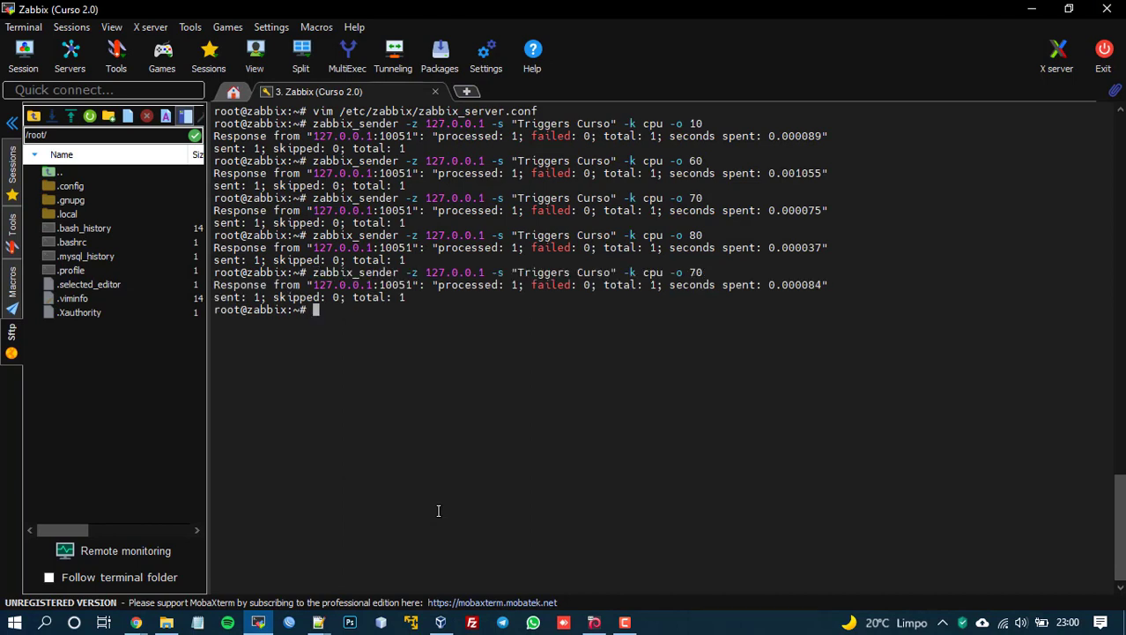
Step: Return to Chrome and reapply the trigger list filter to recheck the Valor of "Carga de CPU alta"
{"action": "mouse_move", "coordinate": [137, 622]}
{"action": "left_click", "coordinate": [115, 552]}
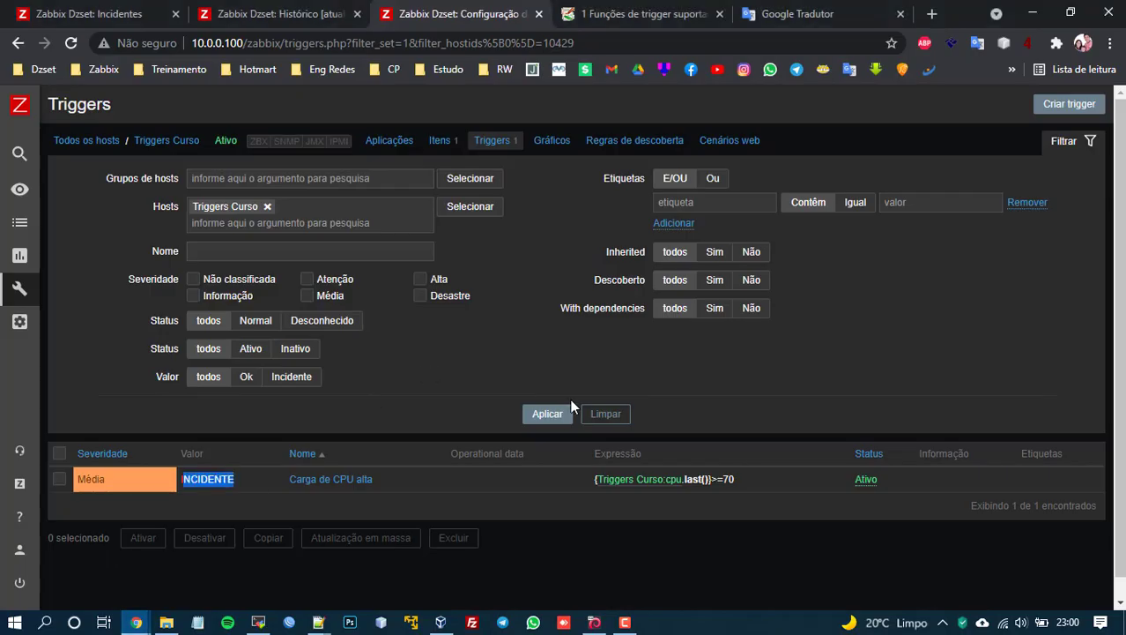
{"action": "left_click", "coordinate": [557, 421]}
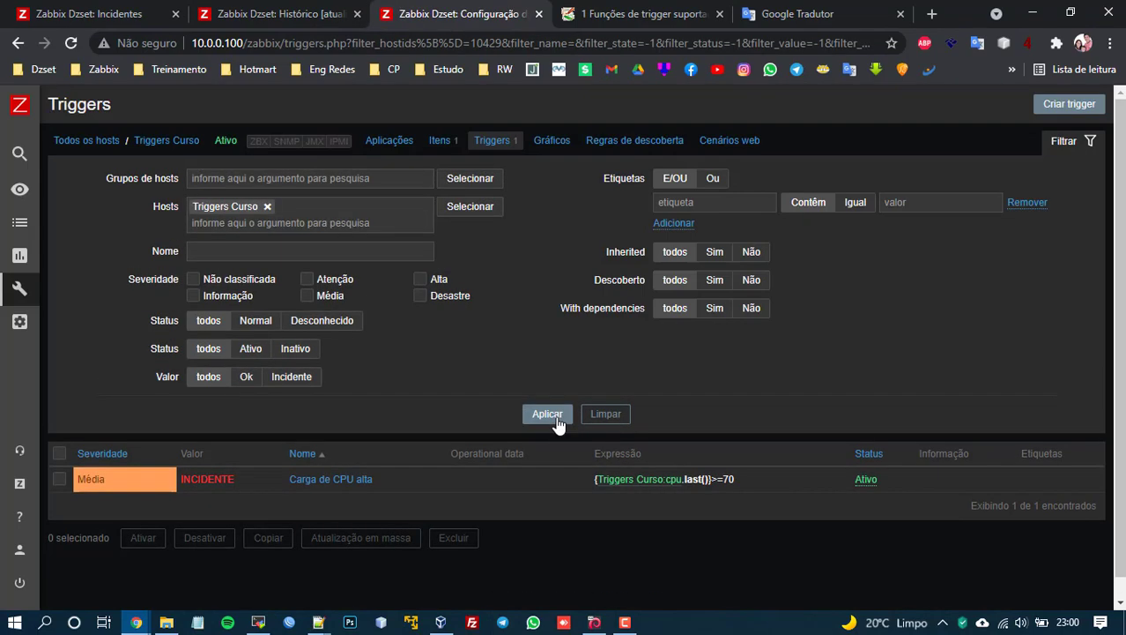
Step: Check the incident list and open the Dados recentes page for the "Triggers Curso" host in the history tab
{"action": "left_click", "coordinate": [111, 11]}
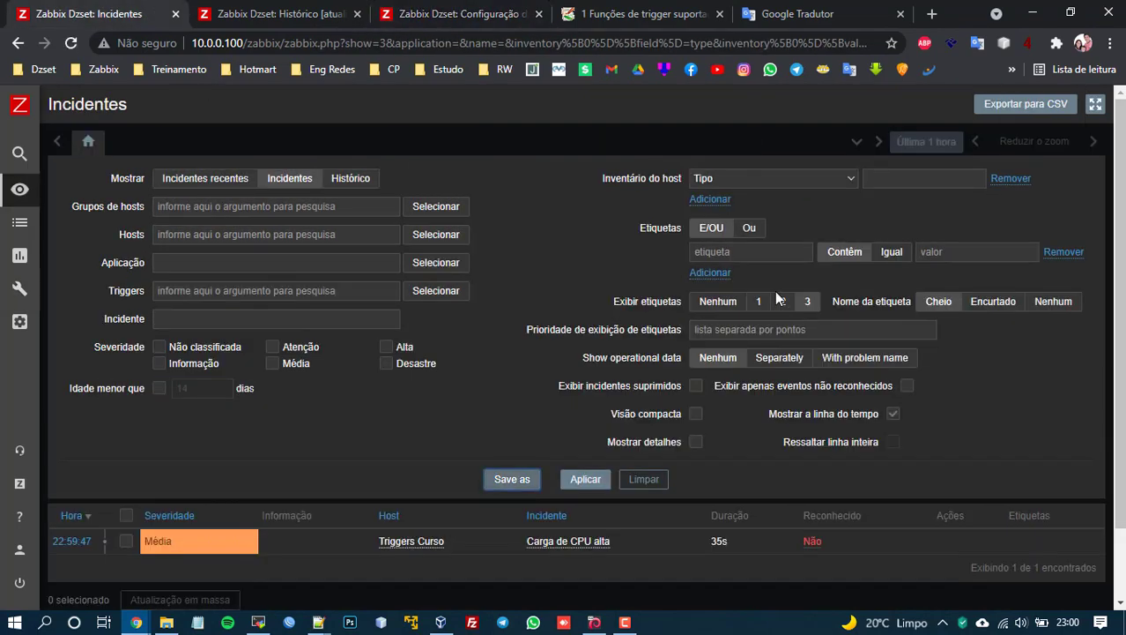
{"action": "left_click", "coordinate": [275, 14]}
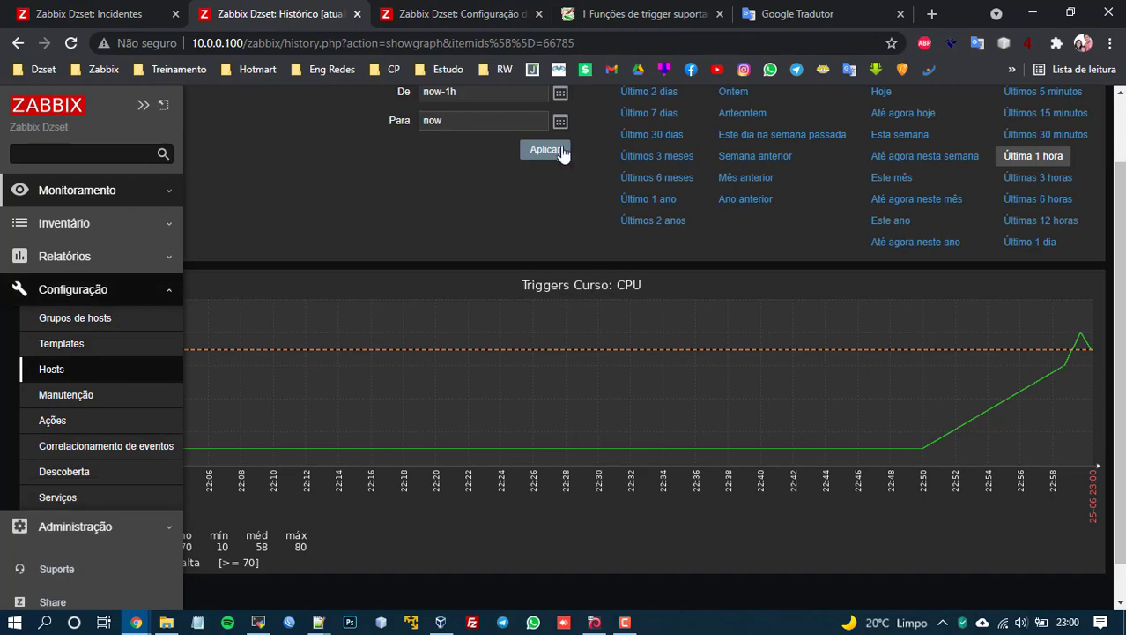
{"action": "mouse_move", "coordinate": [68, 188]}
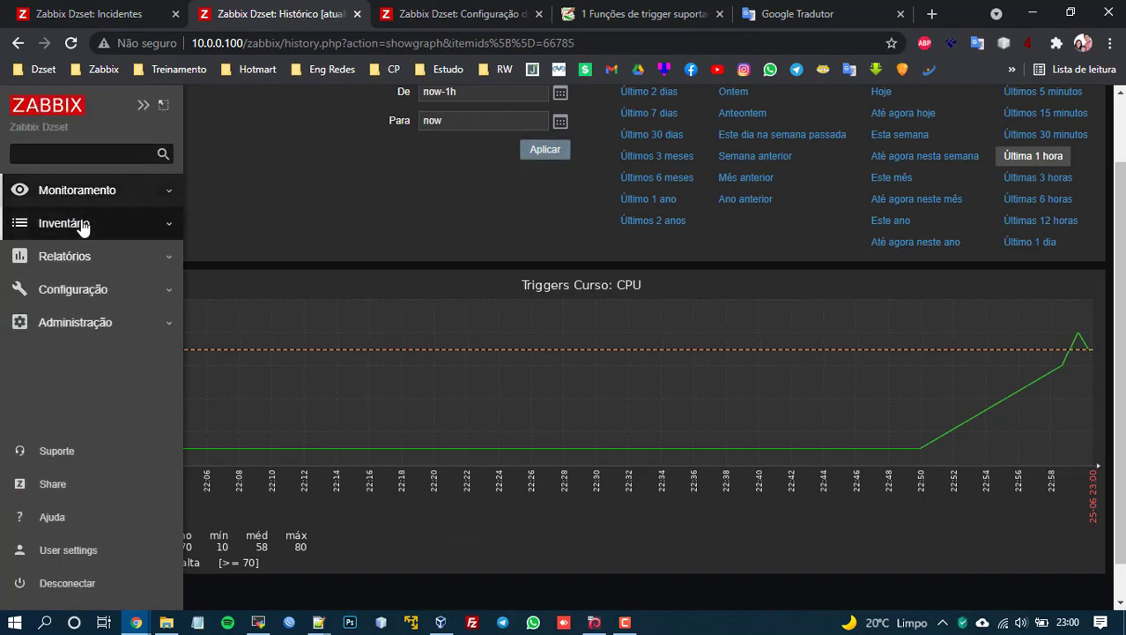
{"action": "left_click", "coordinate": [90, 323]}
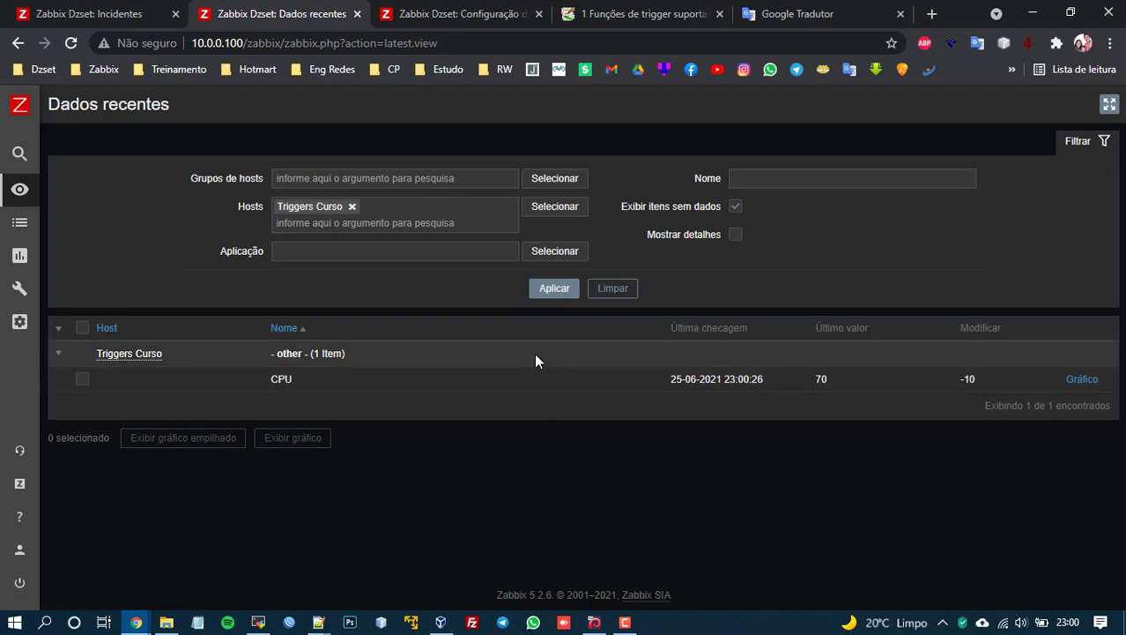
Step: Return to the Incidentes page and reapply its filter to recheck the "Carga de CPU alta" incident
{"action": "left_click", "coordinate": [88, 14]}
{"action": "left_click", "coordinate": [513, 480]}
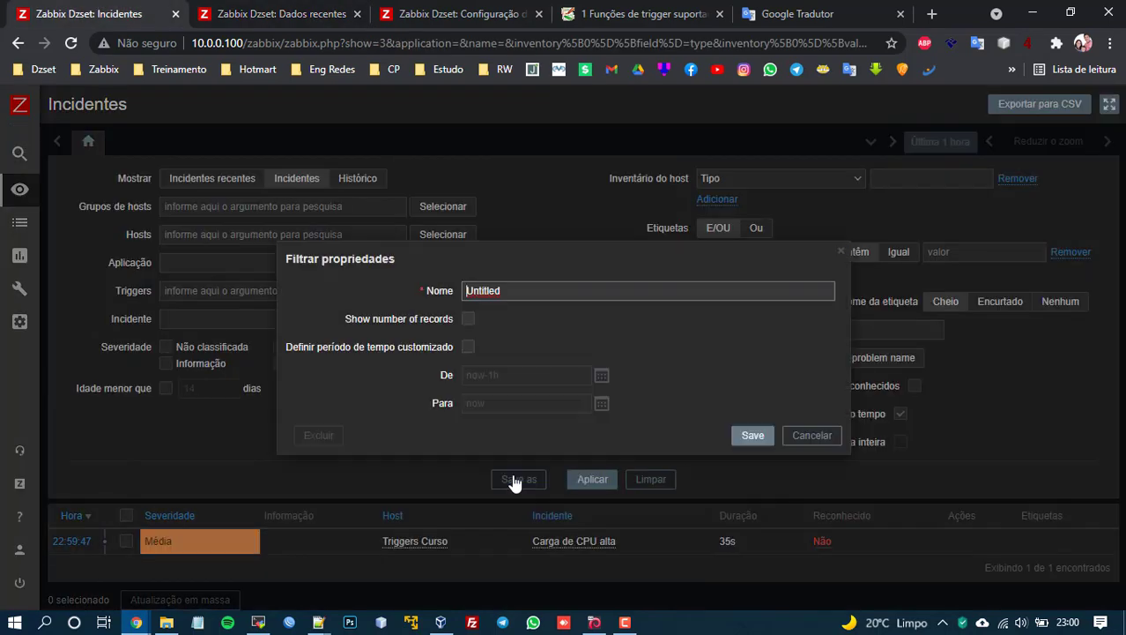
{"action": "left_click", "coordinate": [811, 436]}
{"action": "left_click", "coordinate": [586, 481]}
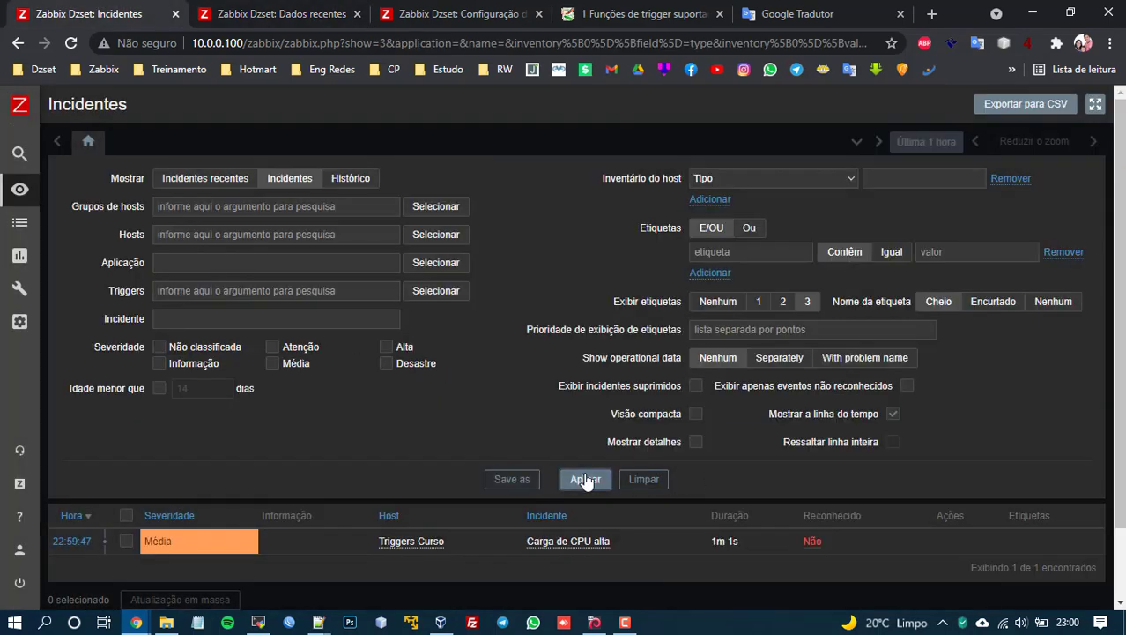
Step: Switch to the MobaXterm terminal and send the value 69 to the "Triggers Curso" host's cpu item with zabbix_sender
{"action": "left_click", "coordinate": [259, 622]}
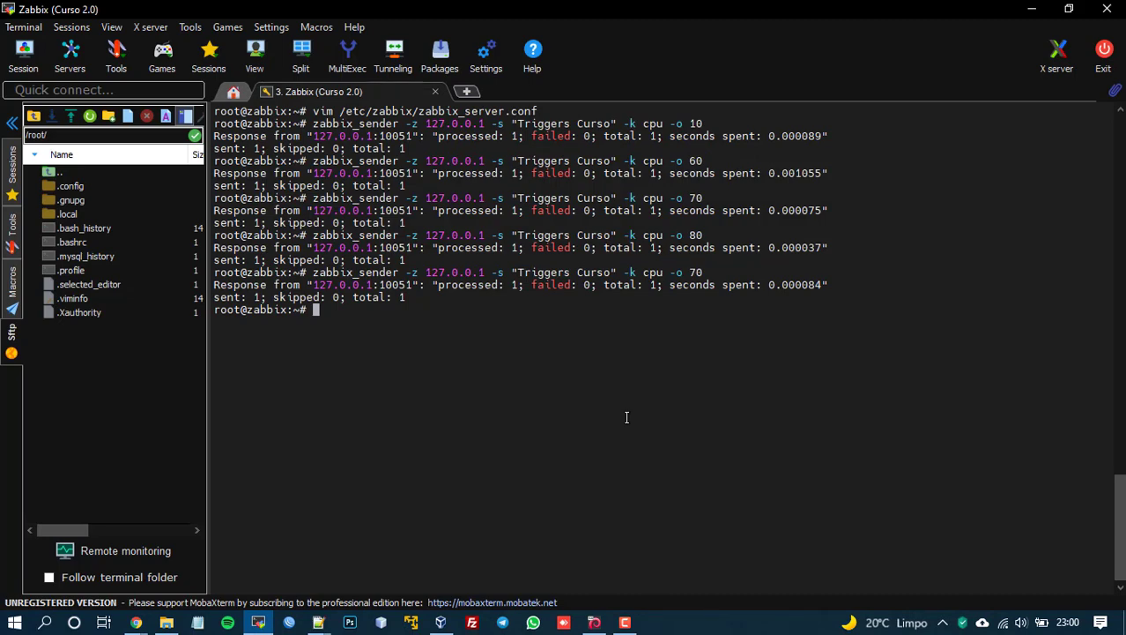
{"action": "key", "text": "Up"}
{"action": "key", "text": "BackSpace"}
{"action": "key", "text": "BackSpace"}
{"action": "type", "text": "69"}
{"action": "key", "text": "Return"}
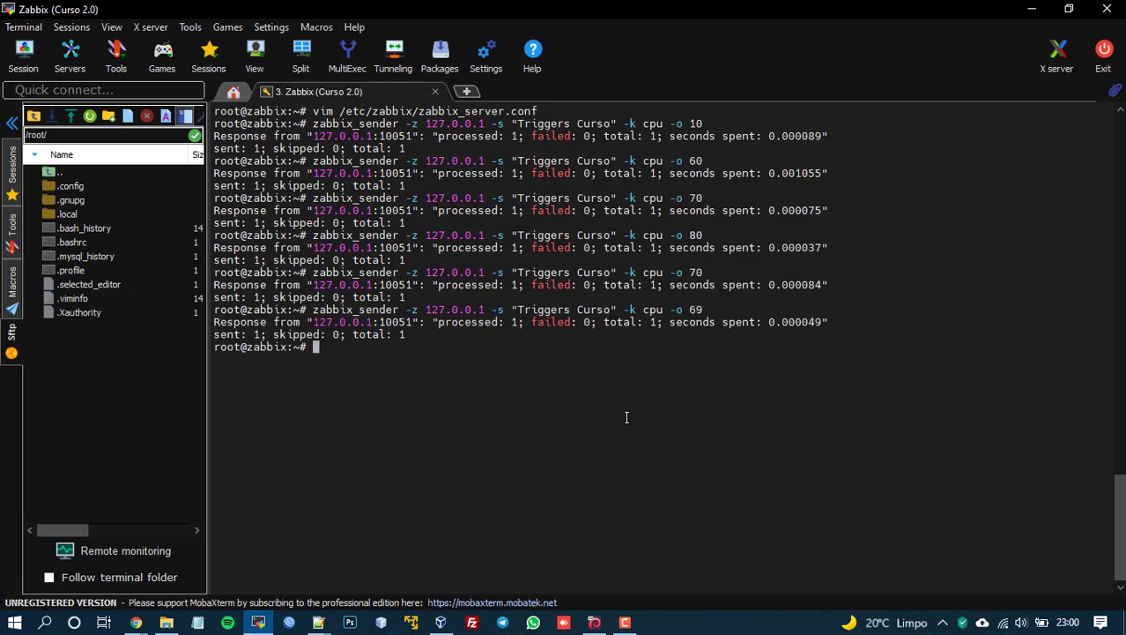
Step: Return to Chrome, view the updated CPU data and graph, and recheck the Valor of "Carga de CPU alta" in the trigger list
{"action": "key", "text": "alt+Tab"}
{"action": "left_click", "coordinate": [304, 9]}
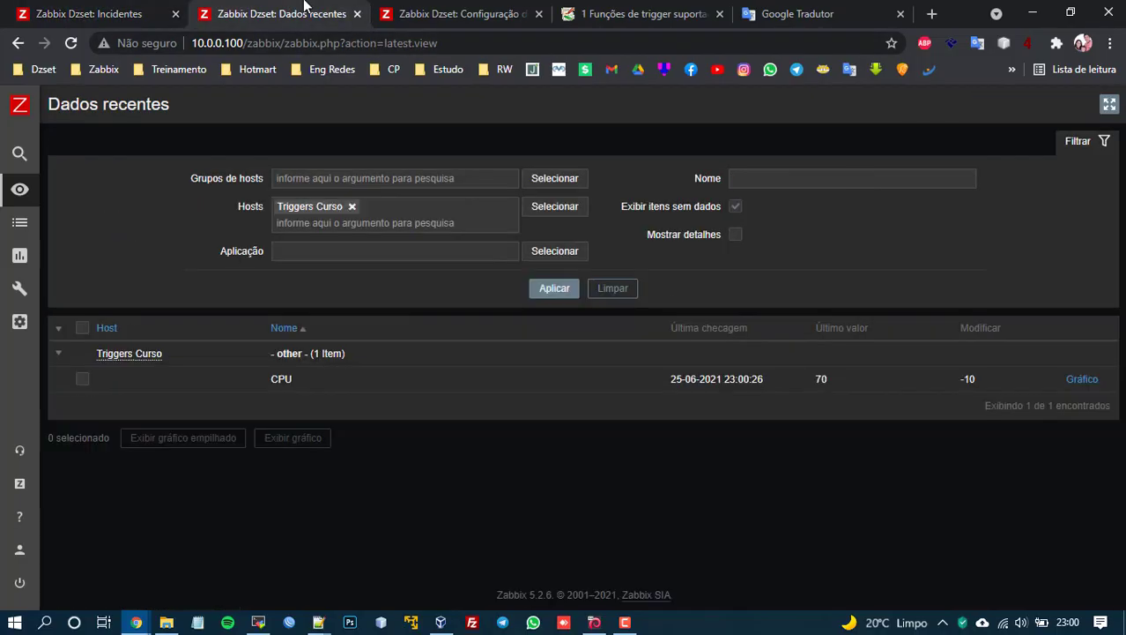
{"action": "left_click", "coordinate": [565, 294]}
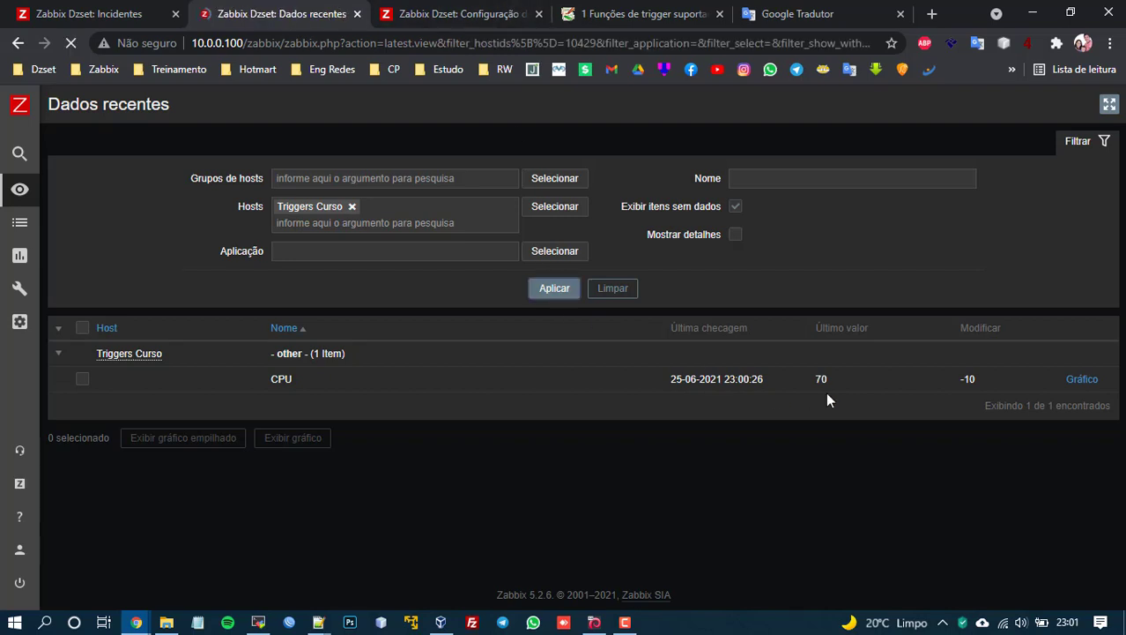
{"action": "left_click", "coordinate": [1089, 380]}
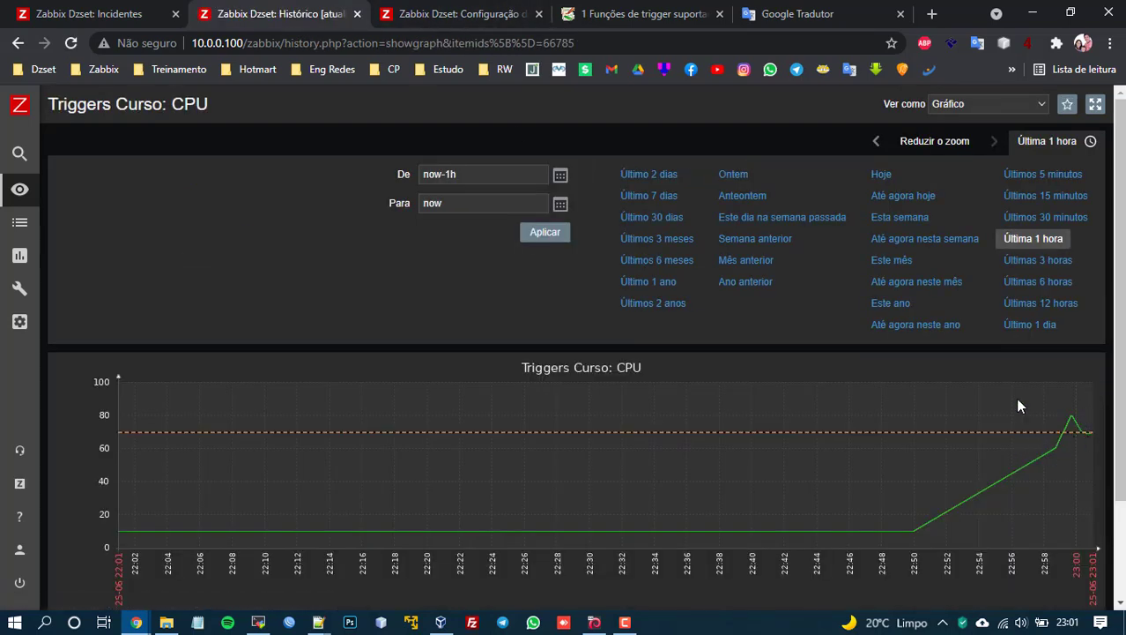
{"action": "left_click", "coordinate": [458, 13]}
{"action": "left_click", "coordinate": [521, 420]}
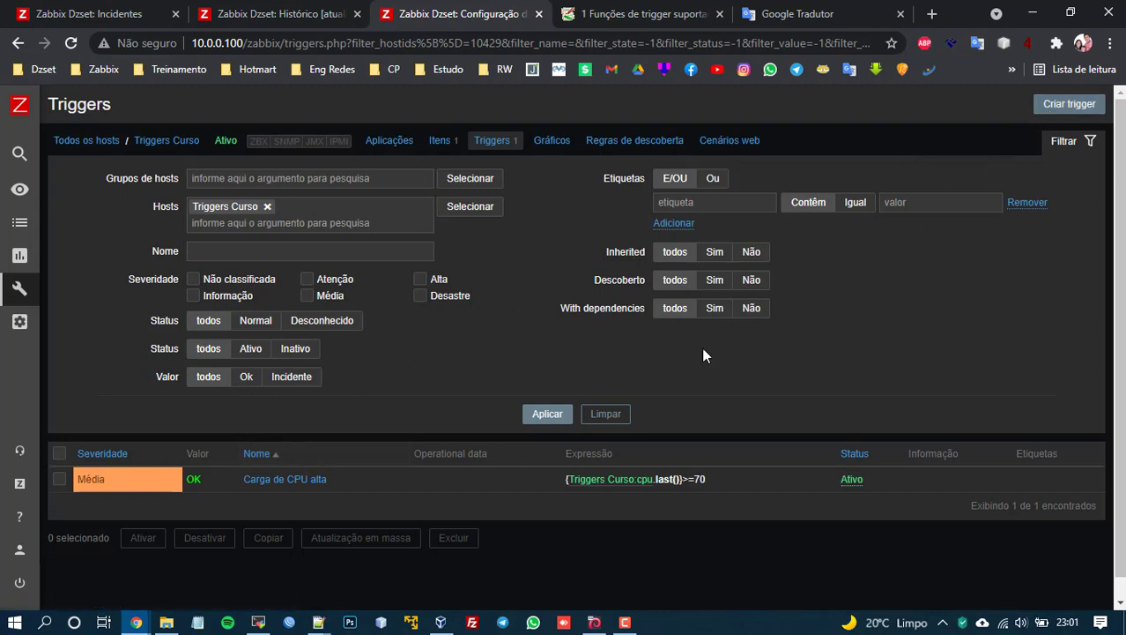
Step: Start a new trigger for the host and build its expression condition on the CPU item with the avg() function
{"action": "left_click", "coordinate": [1071, 104]}
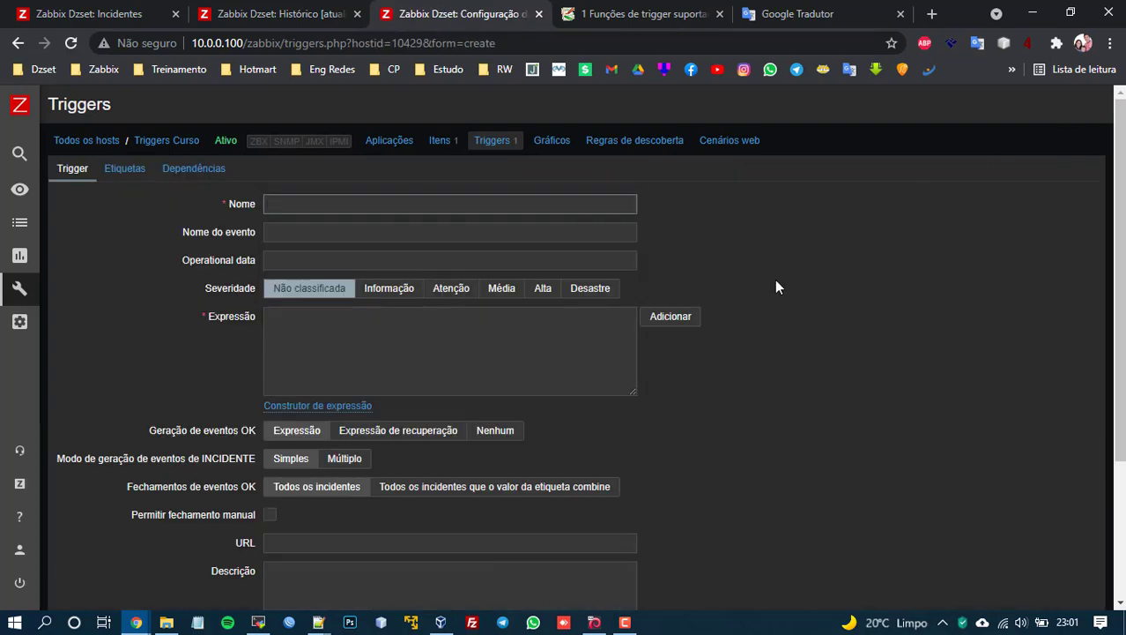
{"action": "left_click", "coordinate": [670, 324]}
{"action": "left_click", "coordinate": [699, 296]}
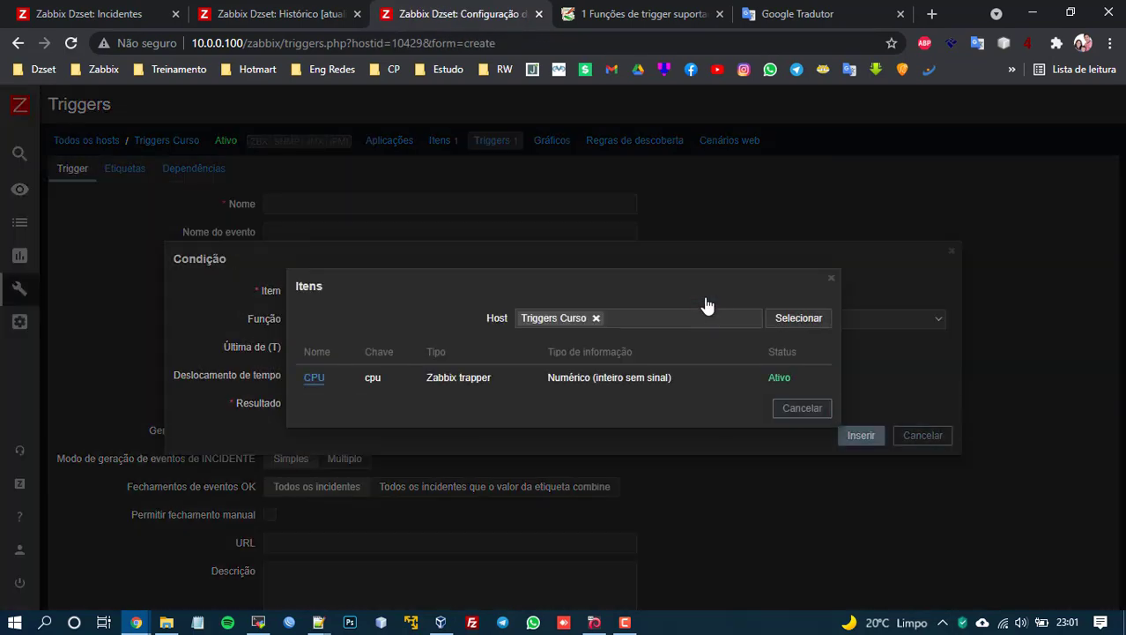
{"action": "left_click", "coordinate": [314, 379]}
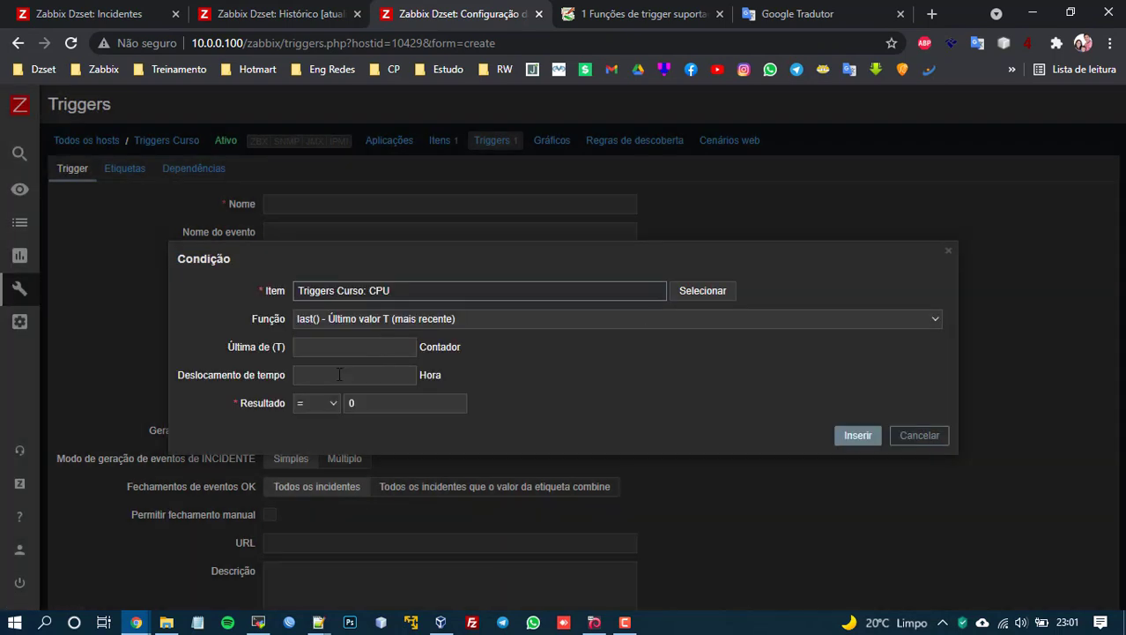
{"action": "left_click", "coordinate": [386, 320]}
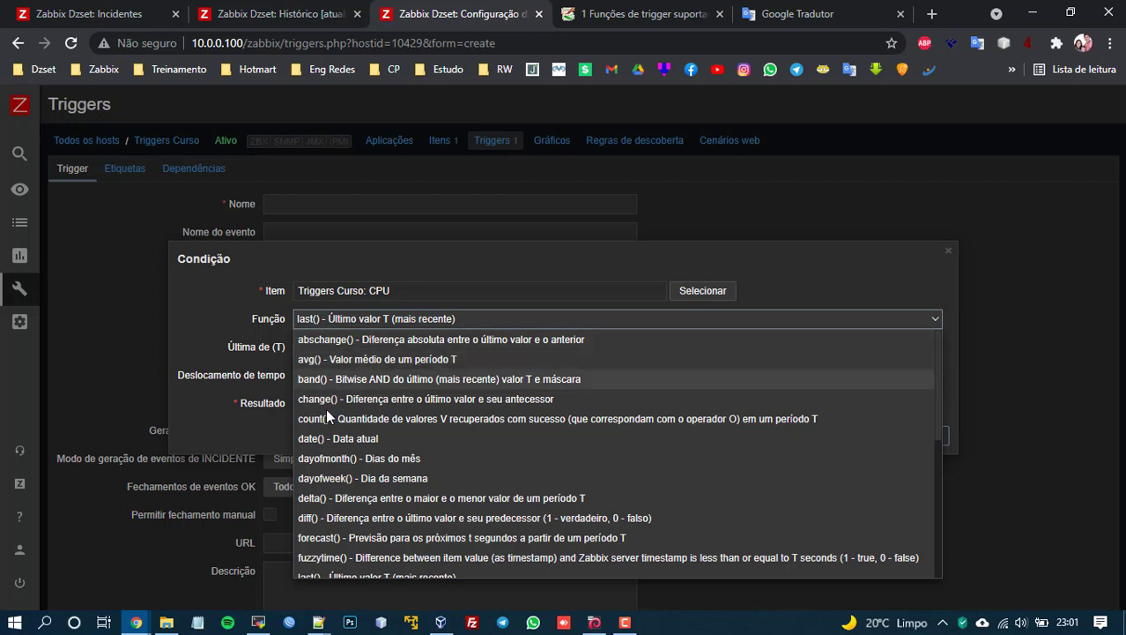
{"action": "left_click", "coordinate": [331, 361]}
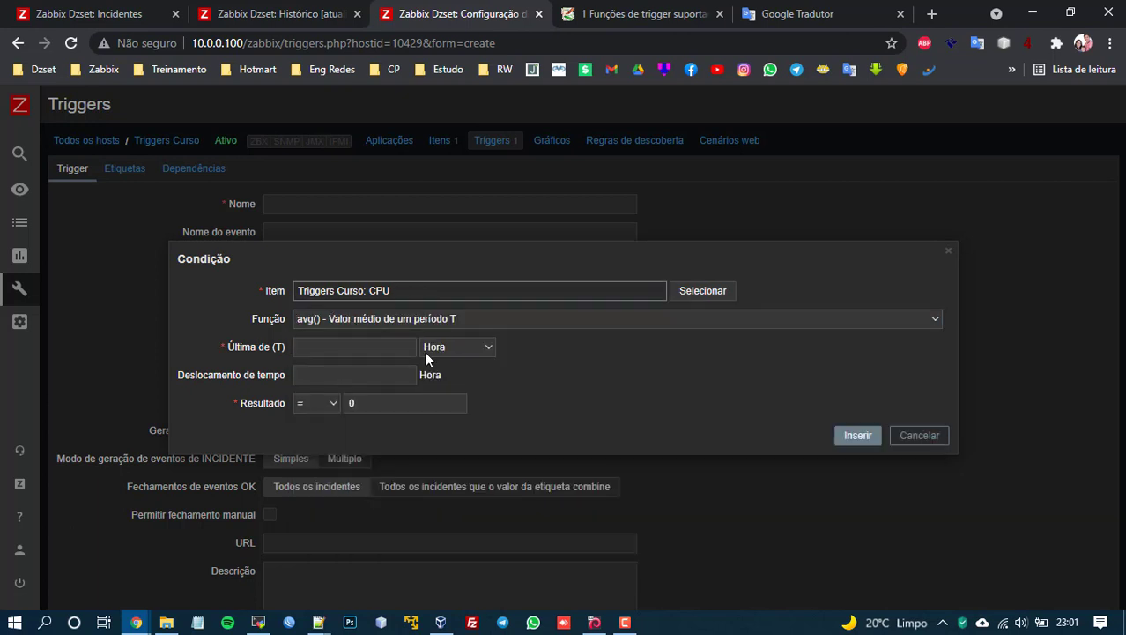
Step: Try the Contador unit for the condition's "Última de (T)" period and return it to Hora
{"action": "left_click", "coordinate": [338, 348]}
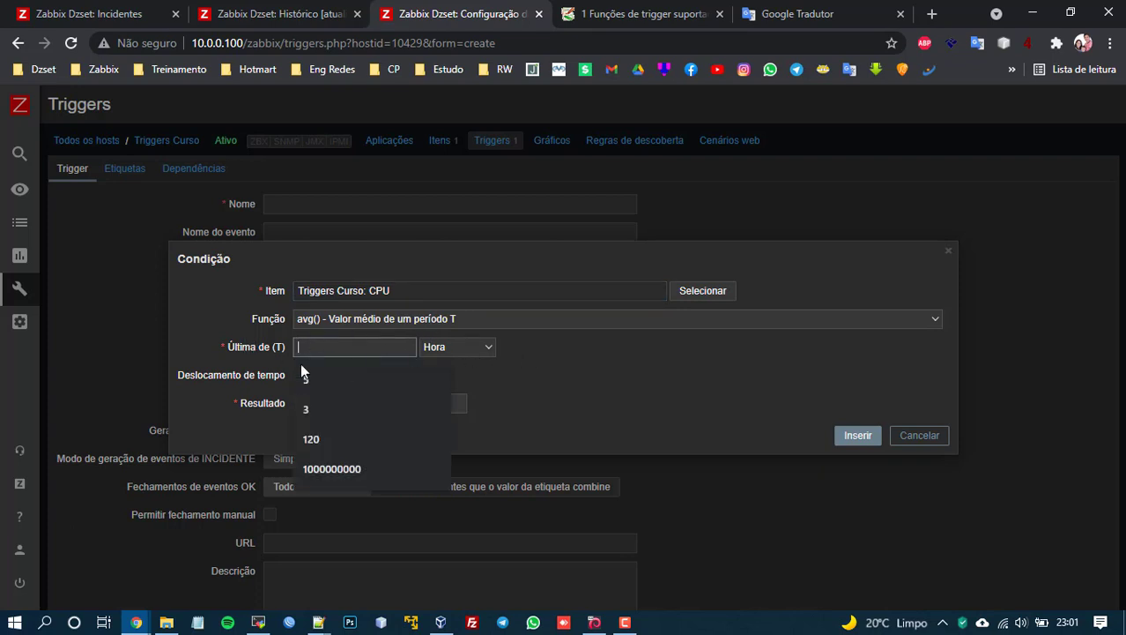
{"action": "left_click", "coordinate": [459, 347]}
{"action": "left_click", "coordinate": [445, 387]}
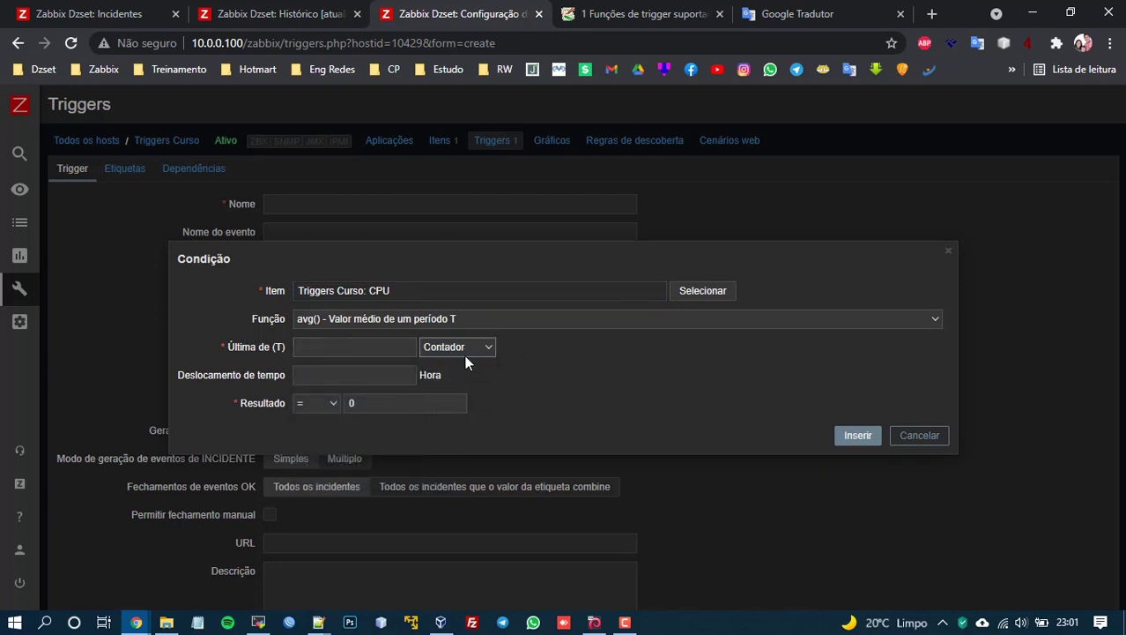
{"action": "left_click", "coordinate": [457, 347]}
{"action": "left_click", "coordinate": [435, 367]}
{"action": "left_click", "coordinate": [464, 351]}
{"action": "left_click", "coordinate": [466, 387]}
{"action": "left_click", "coordinate": [462, 347]}
{"action": "left_click", "coordinate": [457, 370]}
{"action": "left_click", "coordinate": [412, 346]}
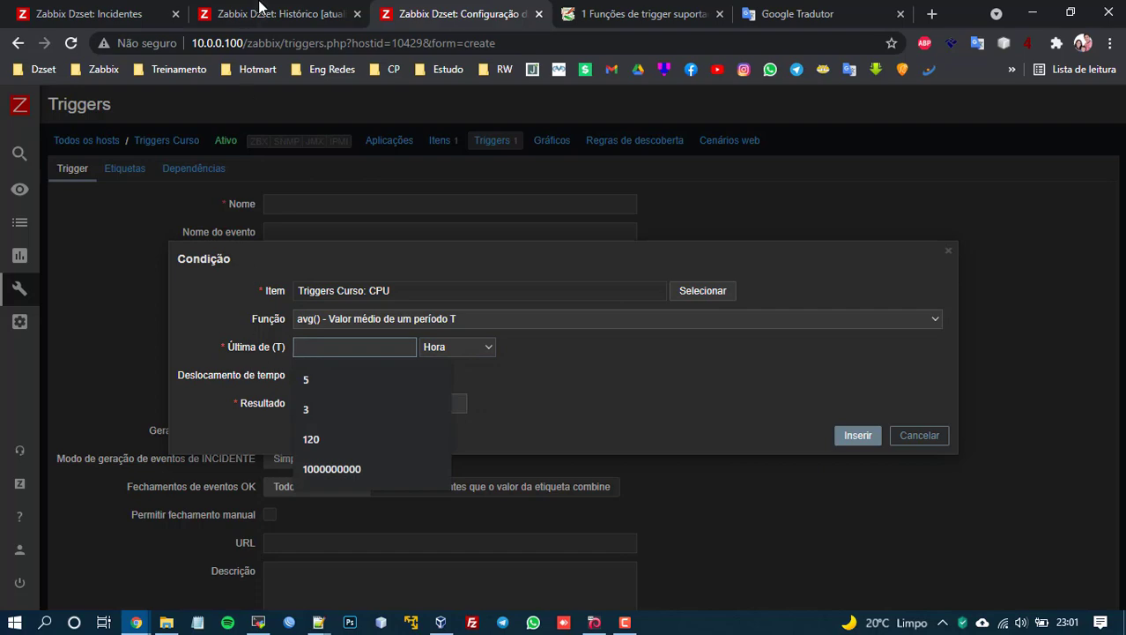
Step: Search the Zabbix trigger functions documentation for "avg" and go to the function's own entry
{"action": "left_click", "coordinate": [636, 13]}
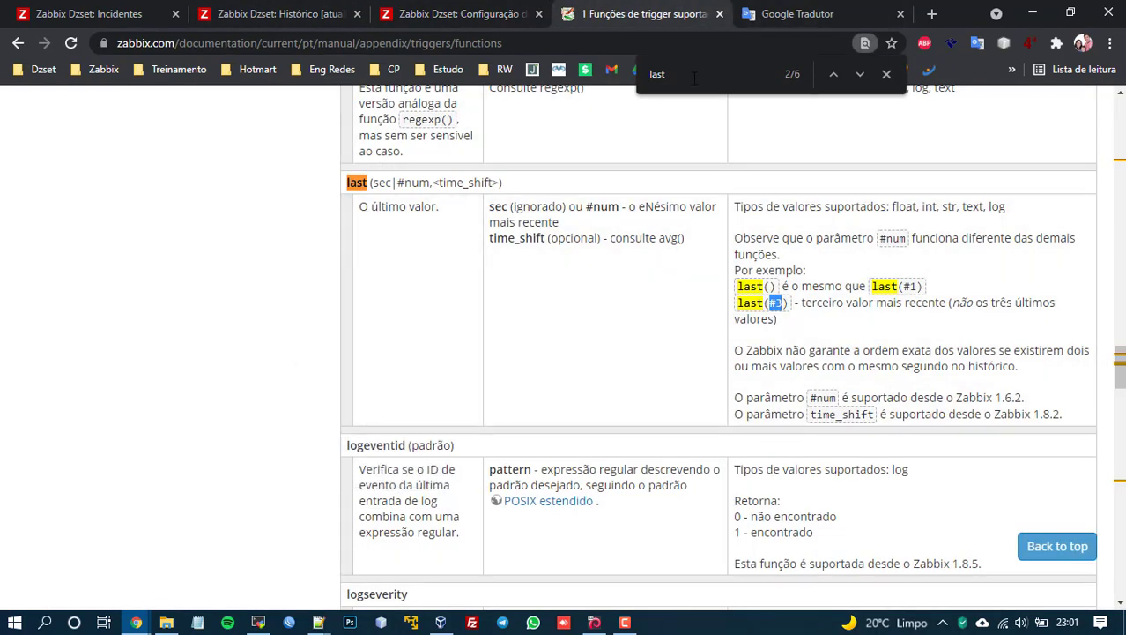
{"action": "key", "text": "ctrl+f"}
{"action": "type", "text": "avg"}
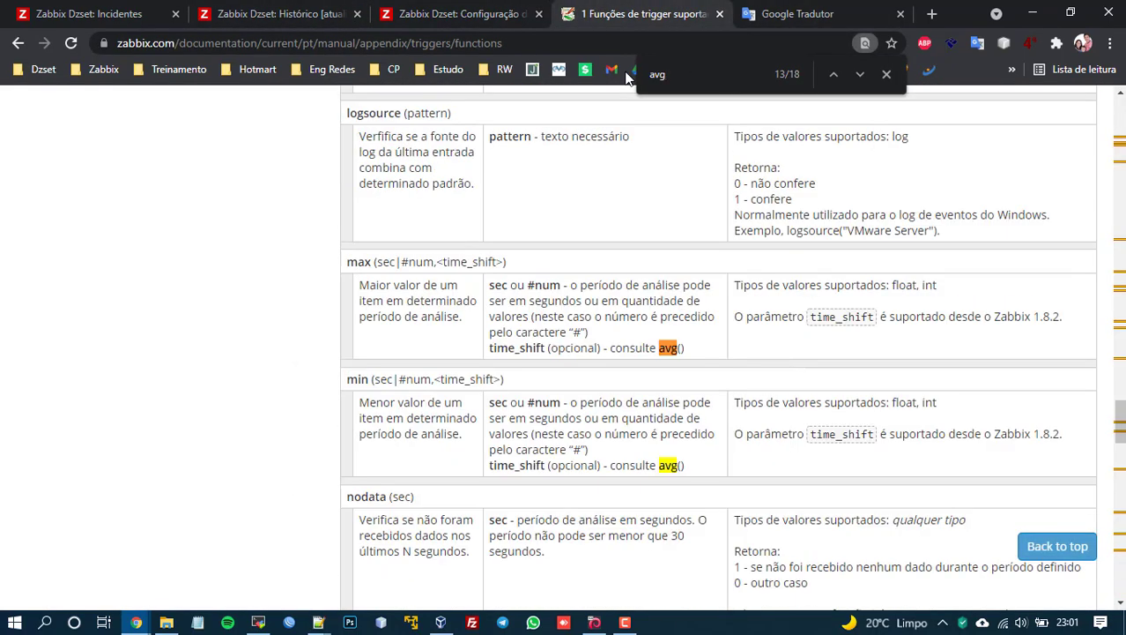
{"action": "left_click_drag", "start_coordinate": [1118, 423], "coordinate": [1118, 117]}
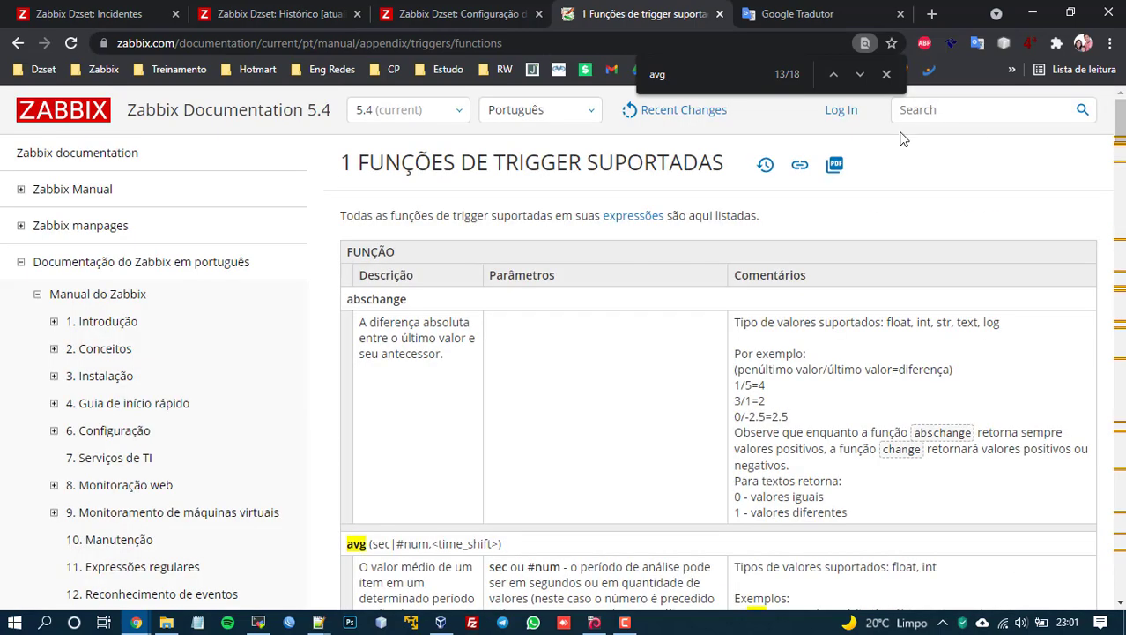
{"action": "left_click", "coordinate": [861, 72]}
{"action": "left_click", "coordinate": [860, 72]}
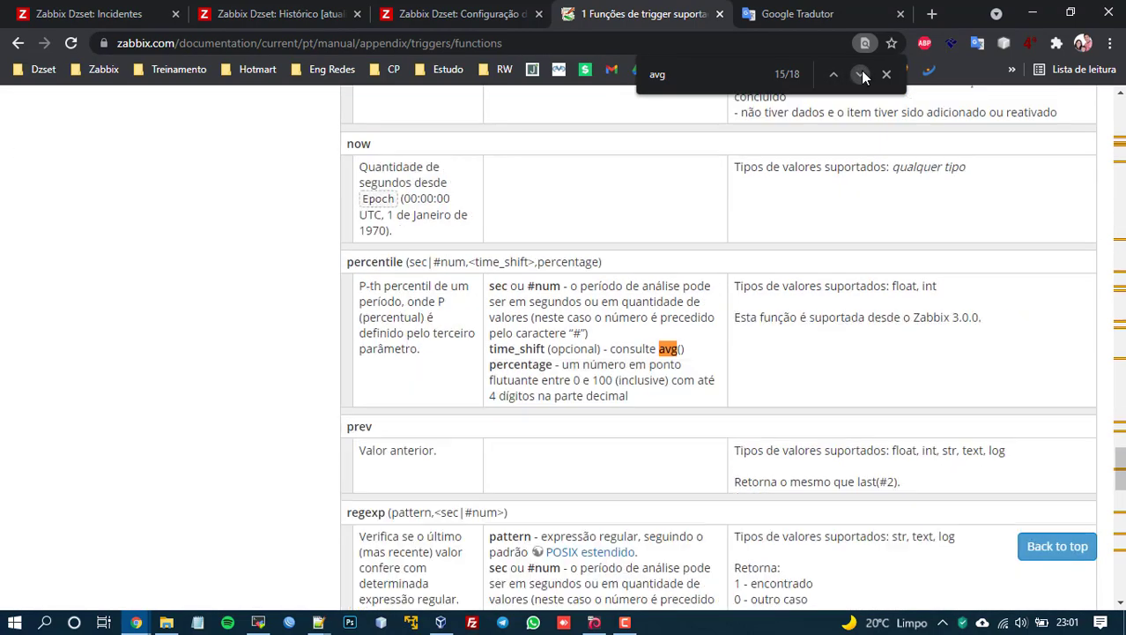
{"action": "left_click", "coordinate": [861, 73]}
{"action": "left_click", "coordinate": [861, 72]}
{"action": "left_click", "coordinate": [861, 72]}
{"action": "left_click", "coordinate": [860, 72]}
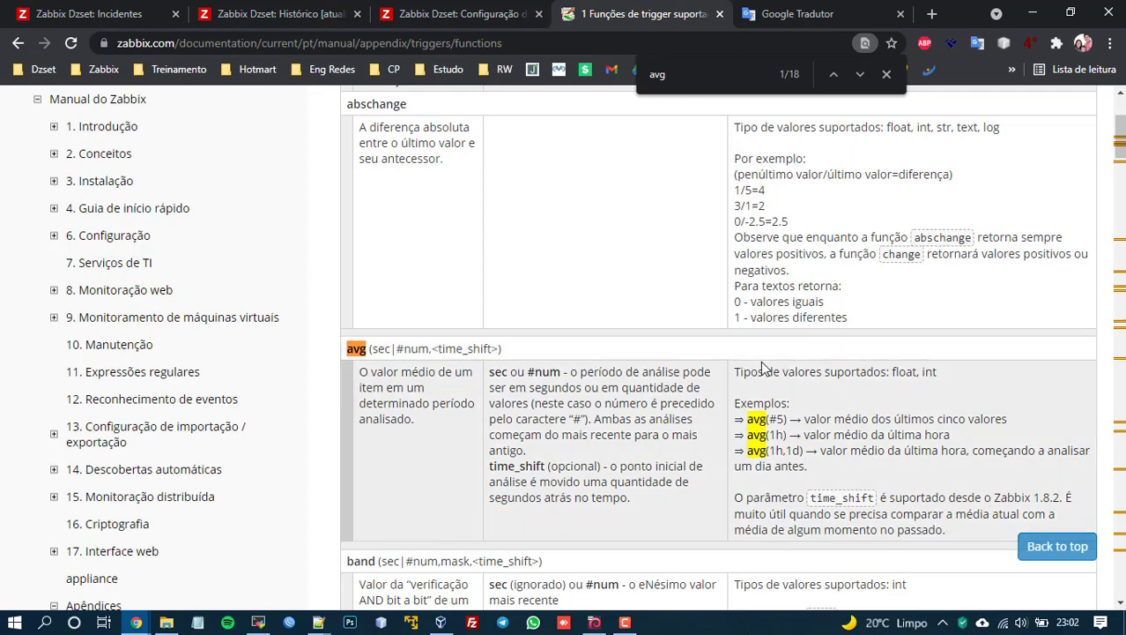
Step: Examine the avg(#5), avg(1h) and avg(1h,1d) examples in the documentation's avg entry
{"action": "scroll", "coordinate": [775, 346], "scroll_direction": "down", "scroll_amount": 1}
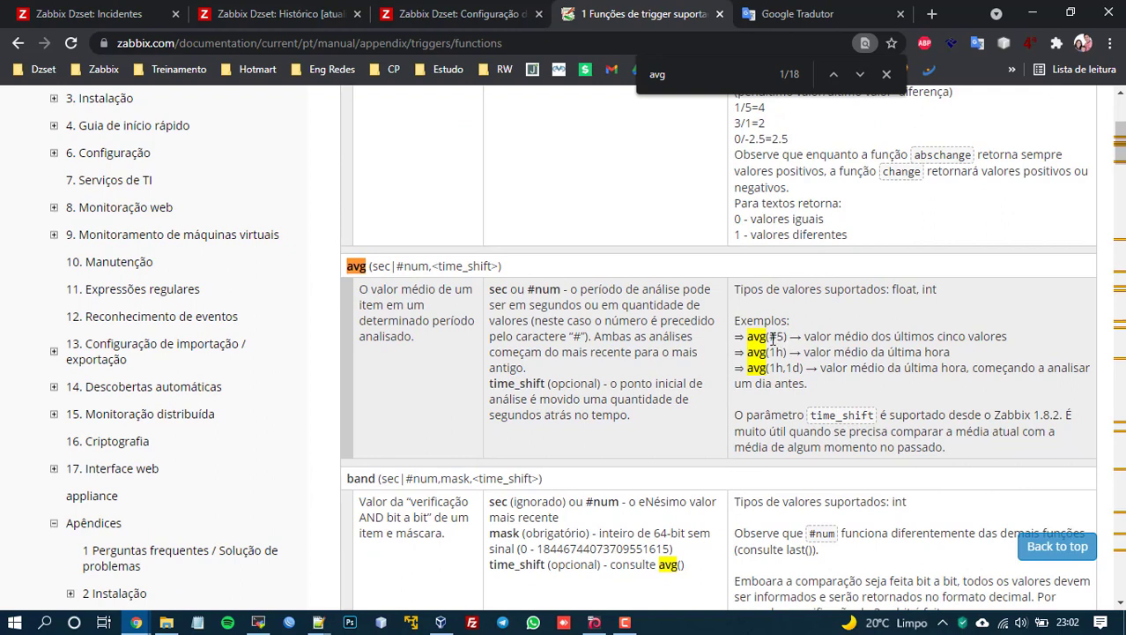
{"action": "left_click_drag", "start_coordinate": [769, 336], "coordinate": [1030, 349]}
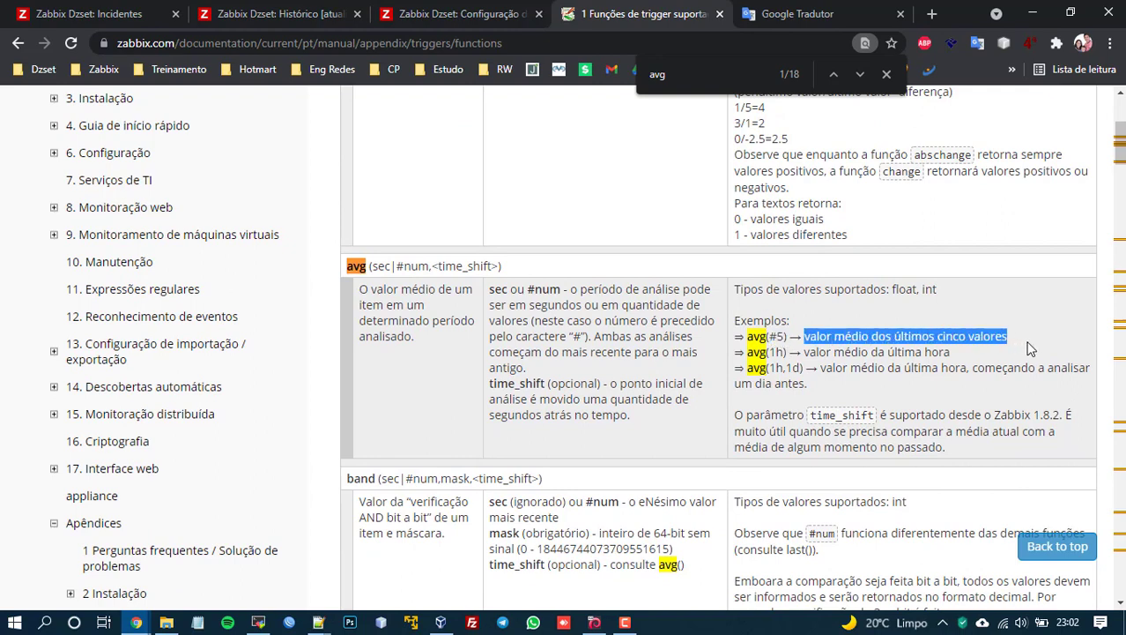
{"action": "left_click_drag", "start_coordinate": [766, 352], "coordinate": [991, 367]}
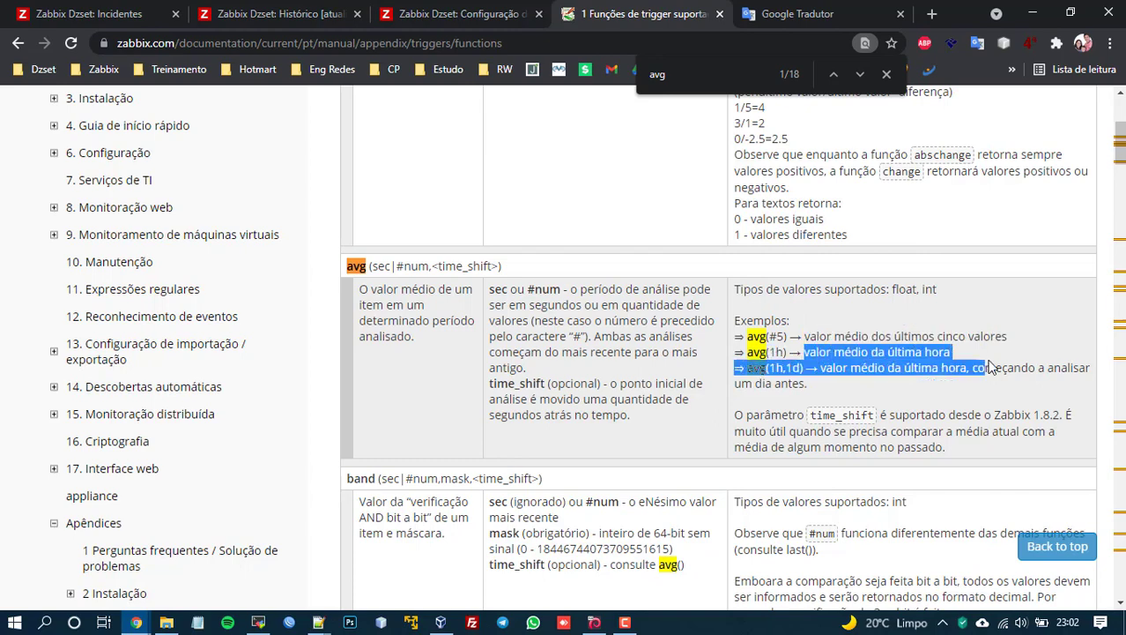
Step: Back in the trigger condition, set the avg() period to 1 Hora and the result to > 90, and insert the expression
{"action": "left_click", "coordinate": [423, 12]}
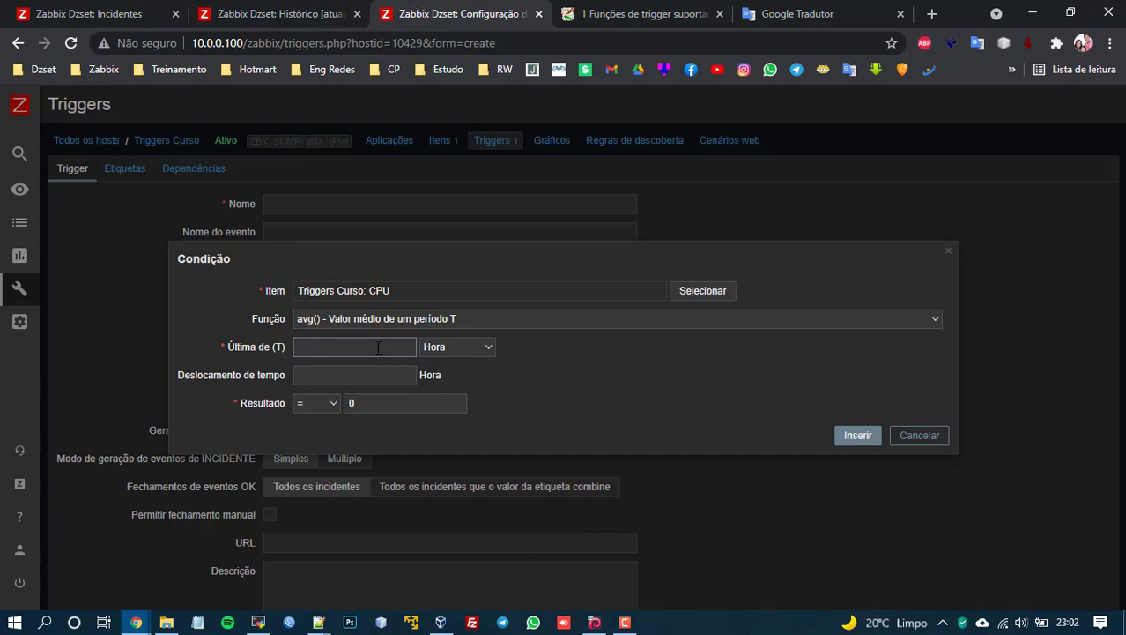
{"action": "type", "text": "1"}
{"action": "left_click", "coordinate": [667, 391]}
{"action": "left_click", "coordinate": [317, 403]}
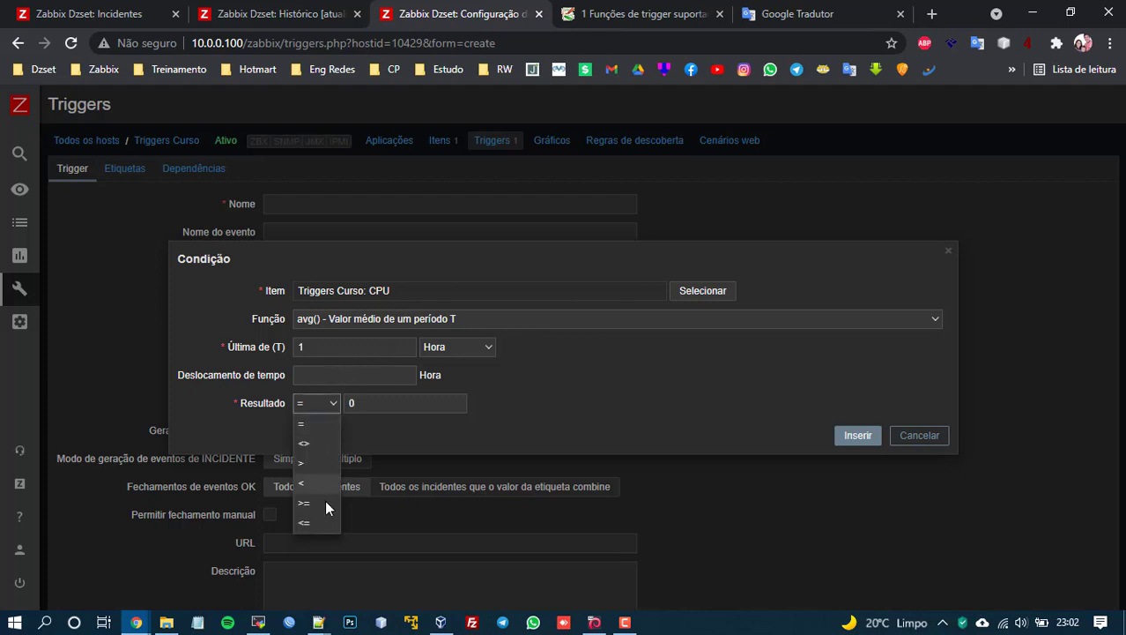
{"action": "left_click", "coordinate": [312, 464]}
{"action": "left_click", "coordinate": [411, 403]}
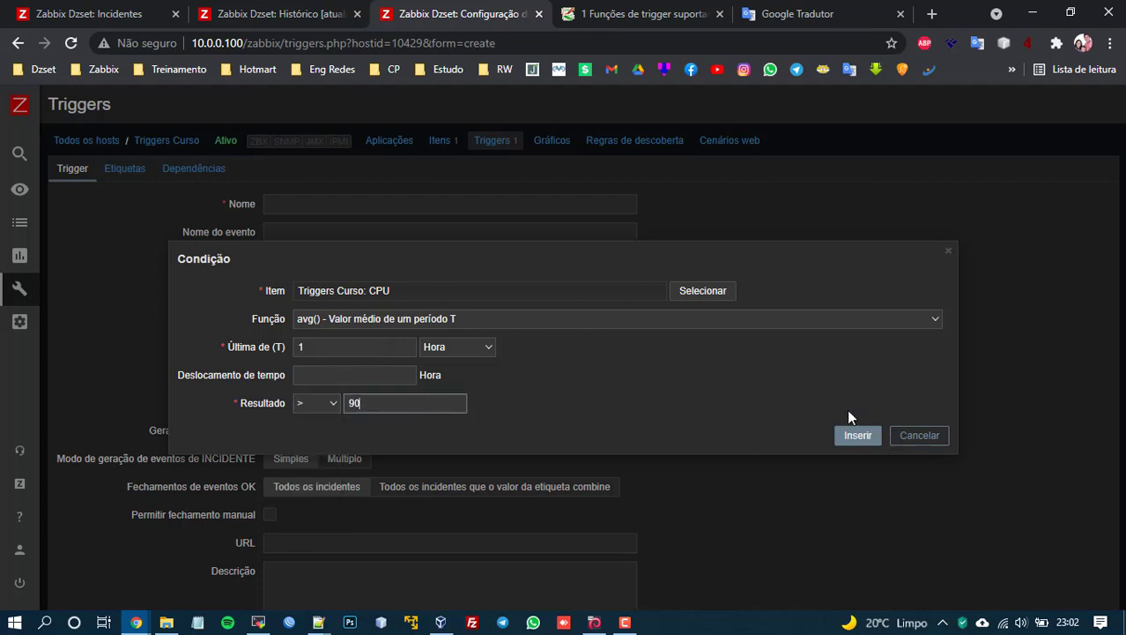
{"action": "left_click", "coordinate": [868, 434]}
Step: Name the new trigger "CPU em desastre (MEDIA)" and set its severity to Desastre
{"action": "left_click", "coordinate": [374, 199]}
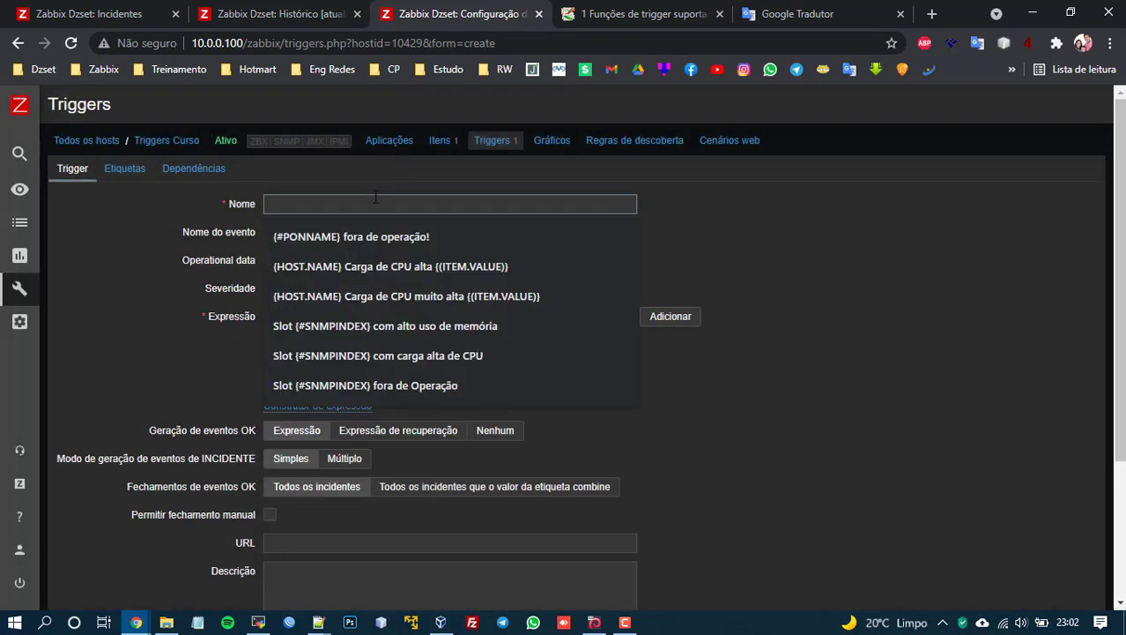
{"action": "type", "text": "CPU em desa"}
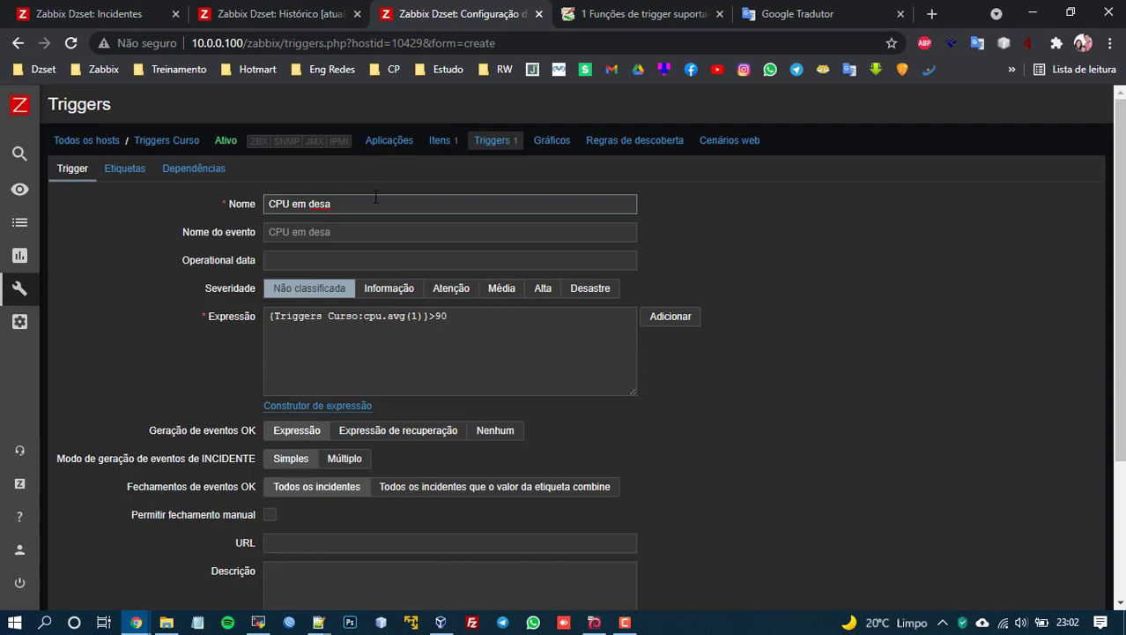
{"action": "type", "text": "stre (MEDIA"}
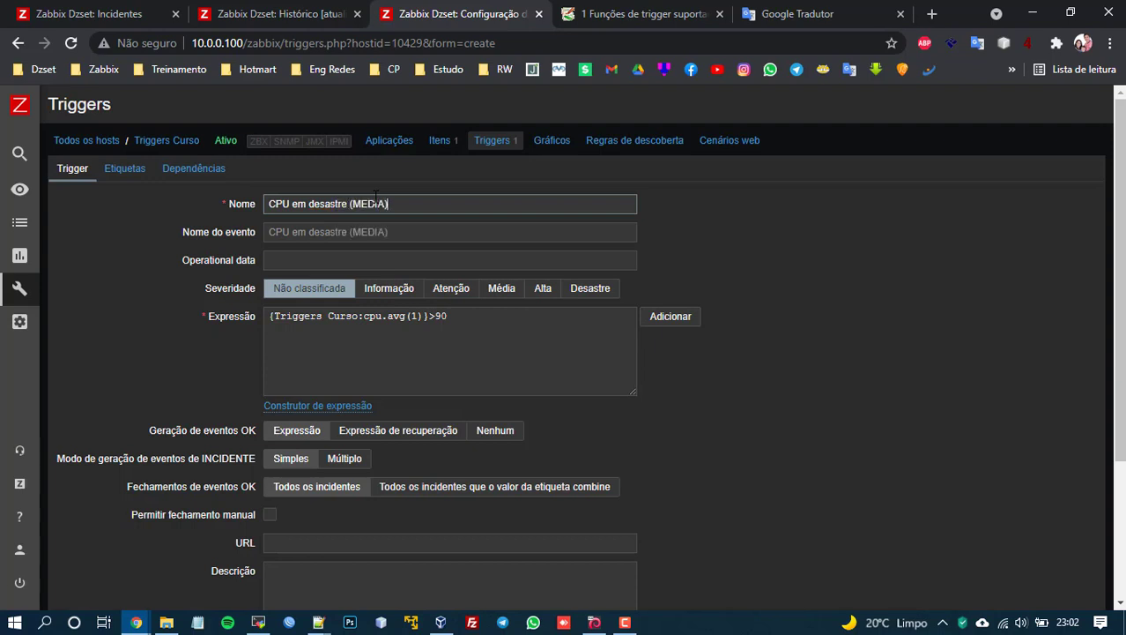
{"action": "left_click", "coordinate": [587, 293]}
{"action": "scroll", "coordinate": [582, 291], "scroll_direction": "down", "scroll_amount": 3}
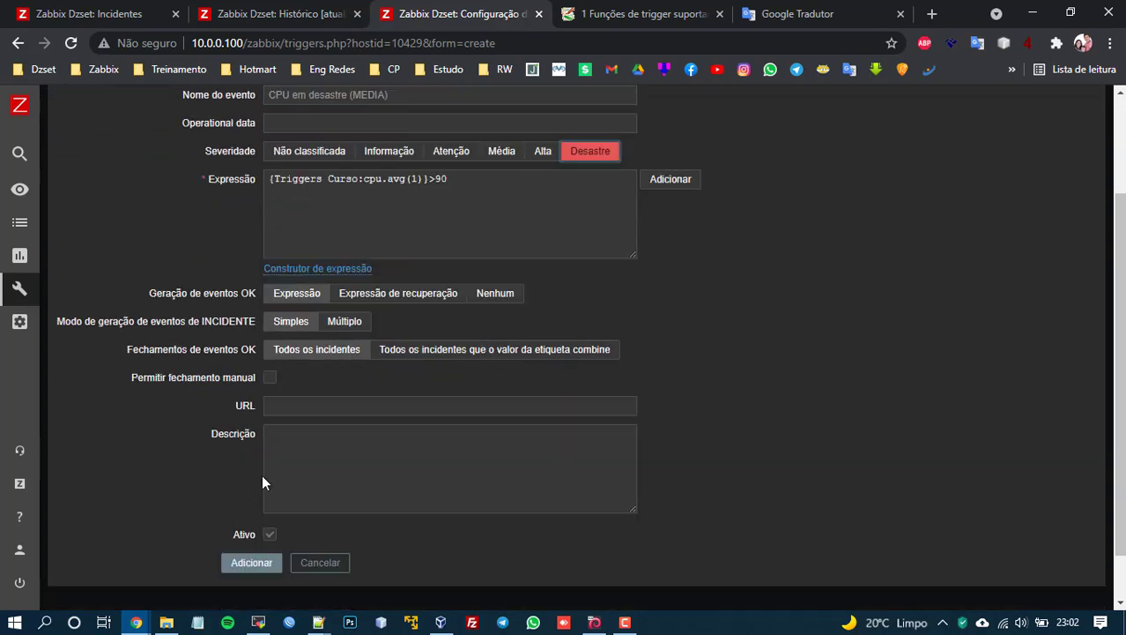
Step: Allow manual closing for the "CPU em desastre (MEDIA)" trigger and add it to the host
{"action": "left_click", "coordinate": [267, 351]}
{"action": "left_click", "coordinate": [256, 534]}
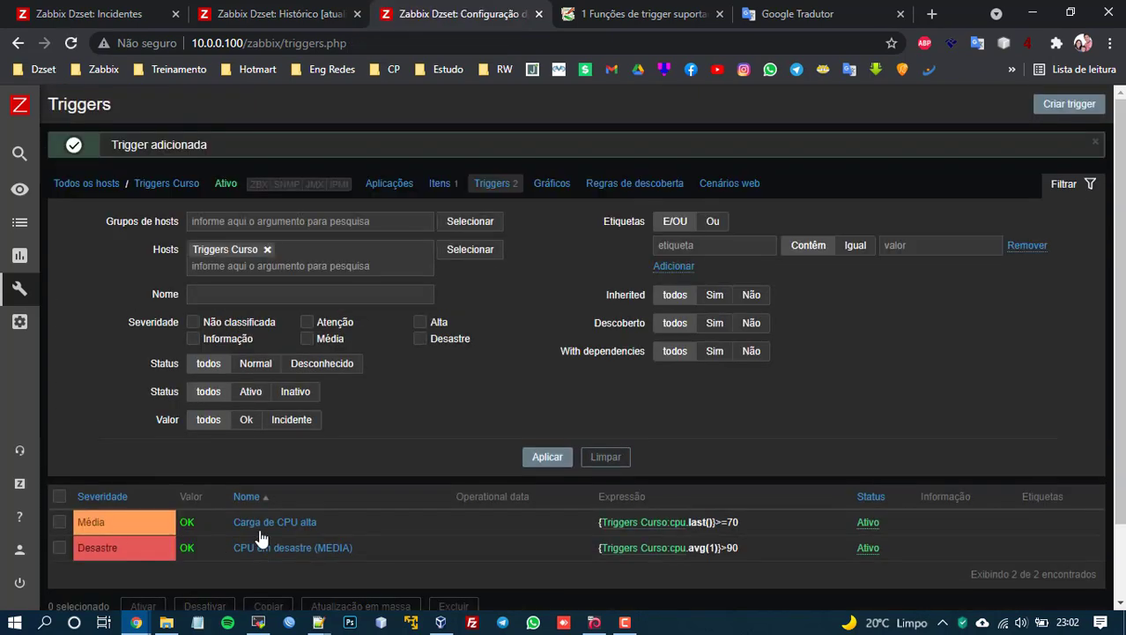
{"action": "scroll", "coordinate": [749, 423], "scroll_direction": "down", "scroll_amount": 1}
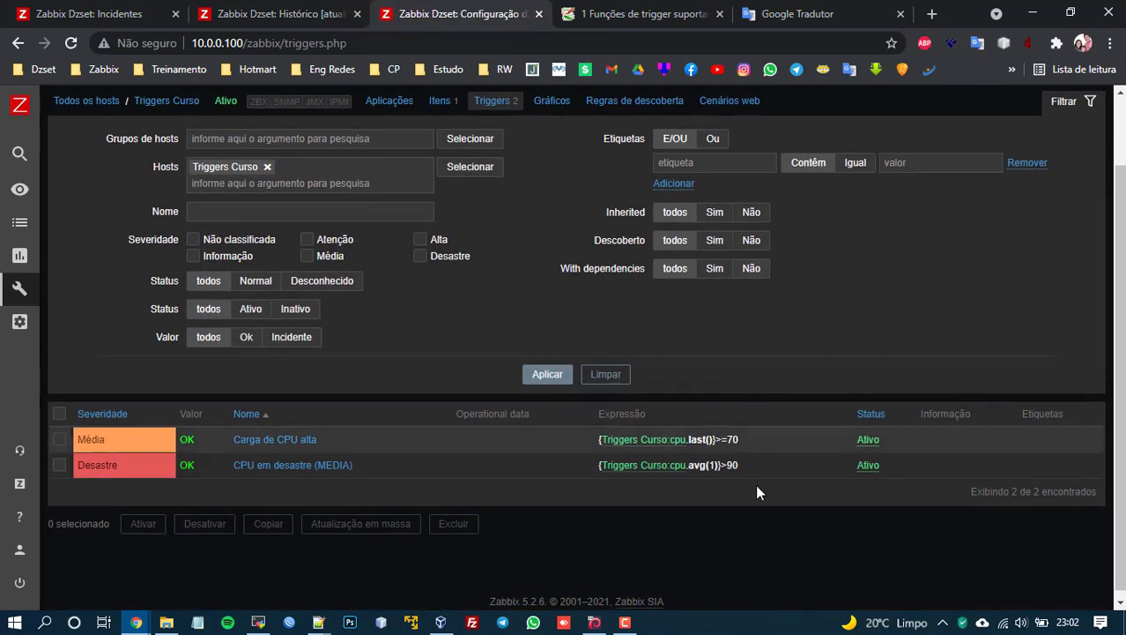
Step: Reopen the "CPU em desastre (MEDIA)" trigger and change its avg() parameter in the expression to #3
{"action": "left_click", "coordinate": [264, 464]}
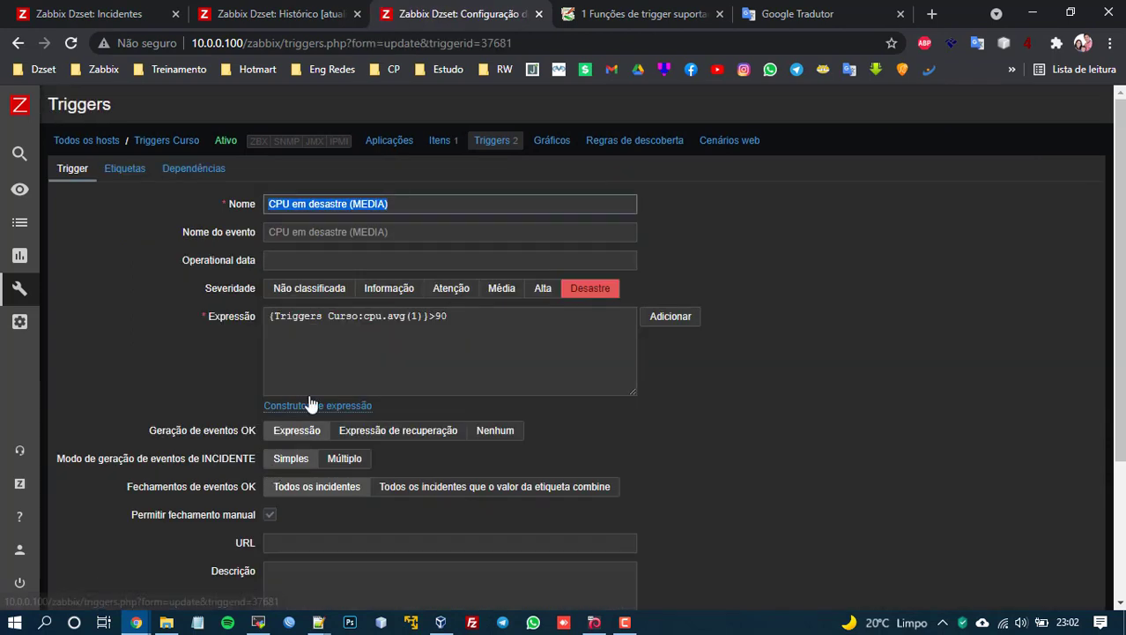
{"action": "left_click", "coordinate": [418, 316]}
{"action": "type", "text": "h"}
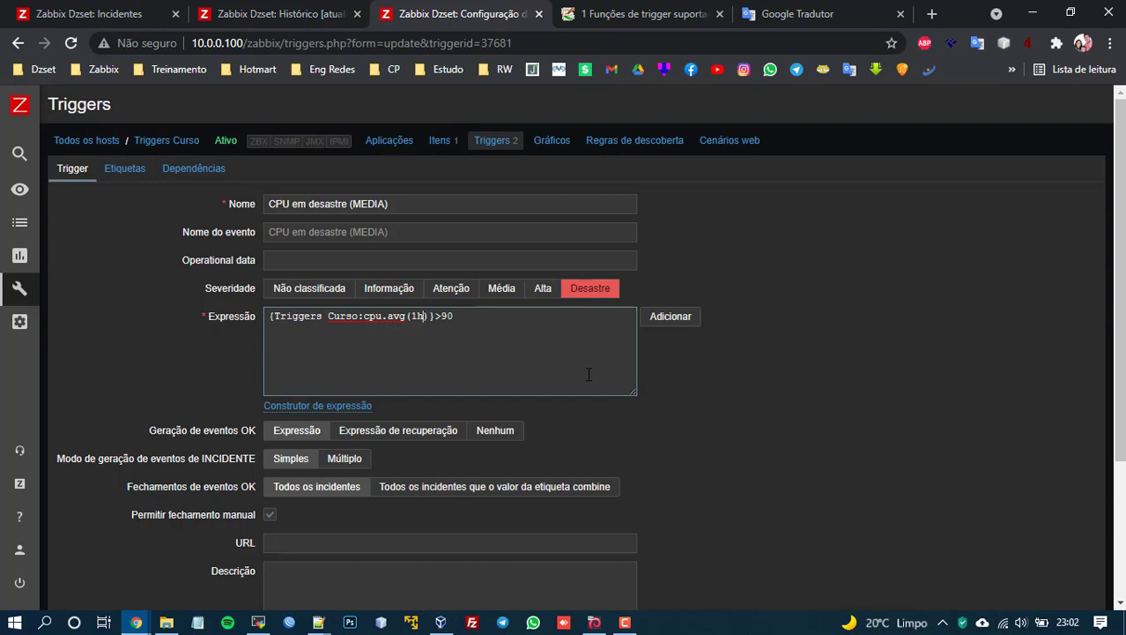
{"action": "key", "text": "BackSpace"}
{"action": "key", "text": "BackSpace"}
{"action": "type", "text": "#3"}
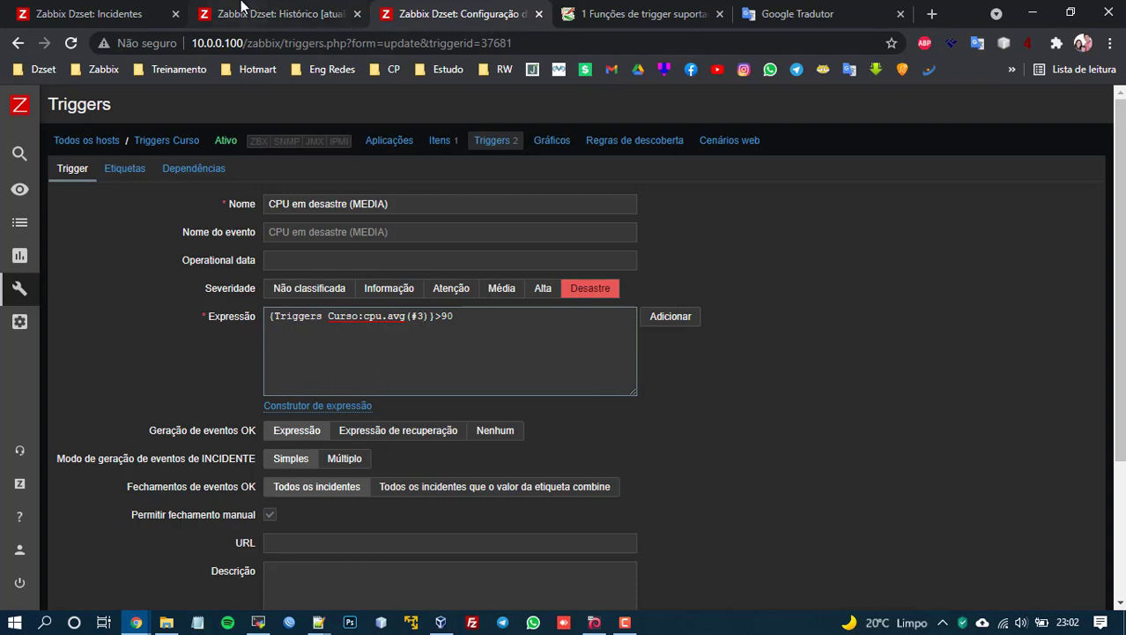
Step: Check the avg(#5) example in the trigger functions documentation and return to the trigger form
{"action": "left_click", "coordinate": [265, 14]}
{"action": "left_click", "coordinate": [143, 11]}
{"action": "left_click", "coordinate": [639, 14]}
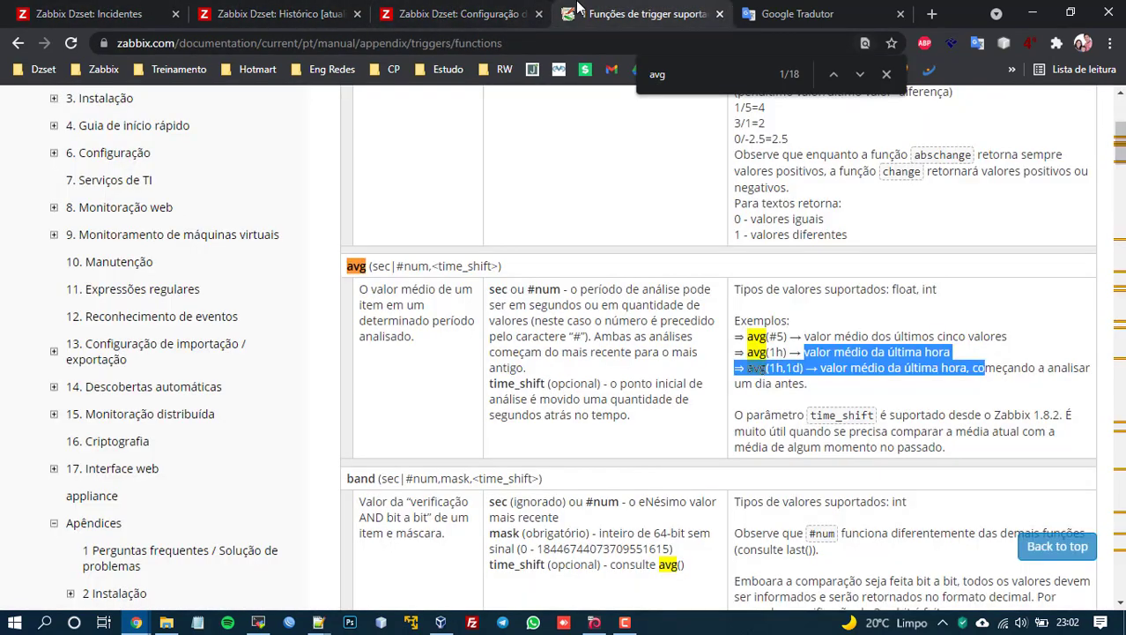
{"action": "left_click", "coordinate": [831, 342]}
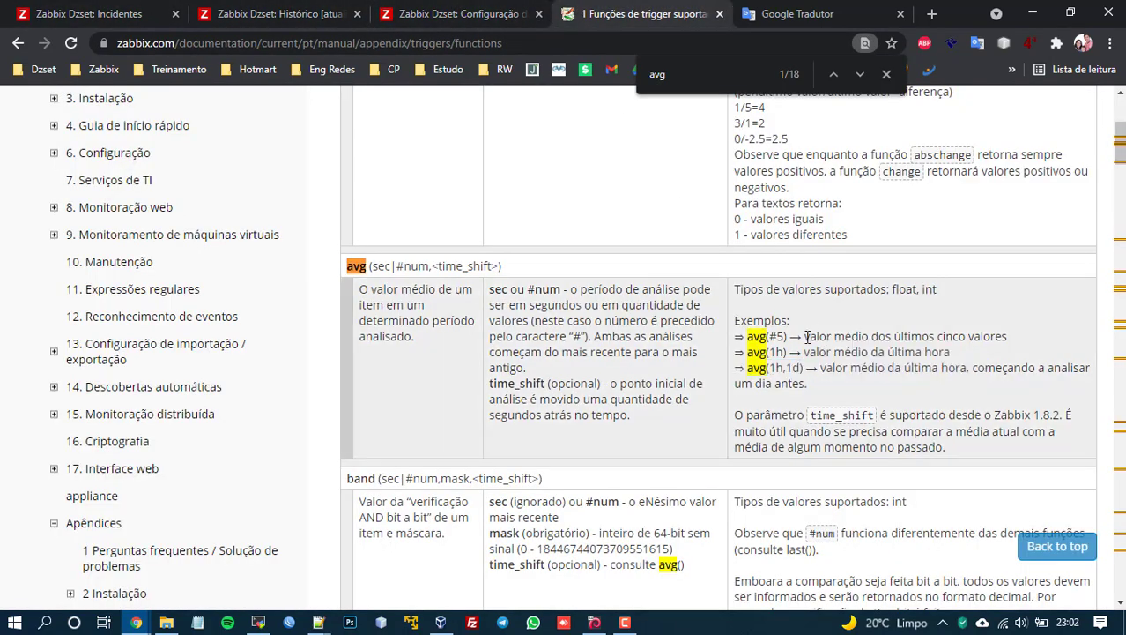
{"action": "left_click_drag", "start_coordinate": [804, 337], "coordinate": [995, 334]}
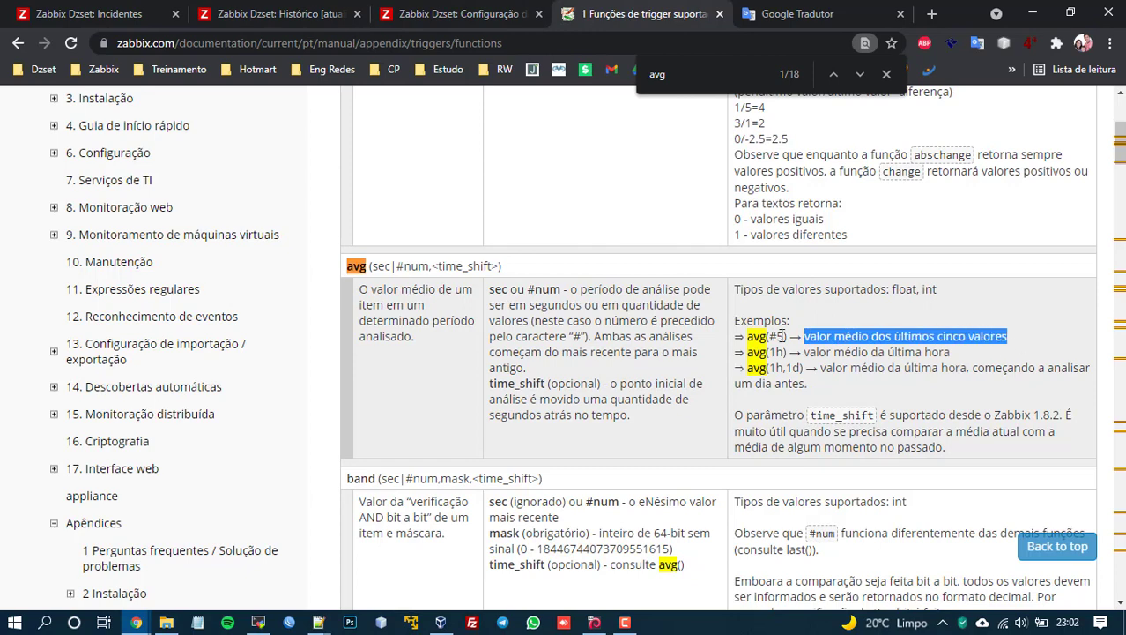
{"action": "left_click", "coordinate": [491, 7]}
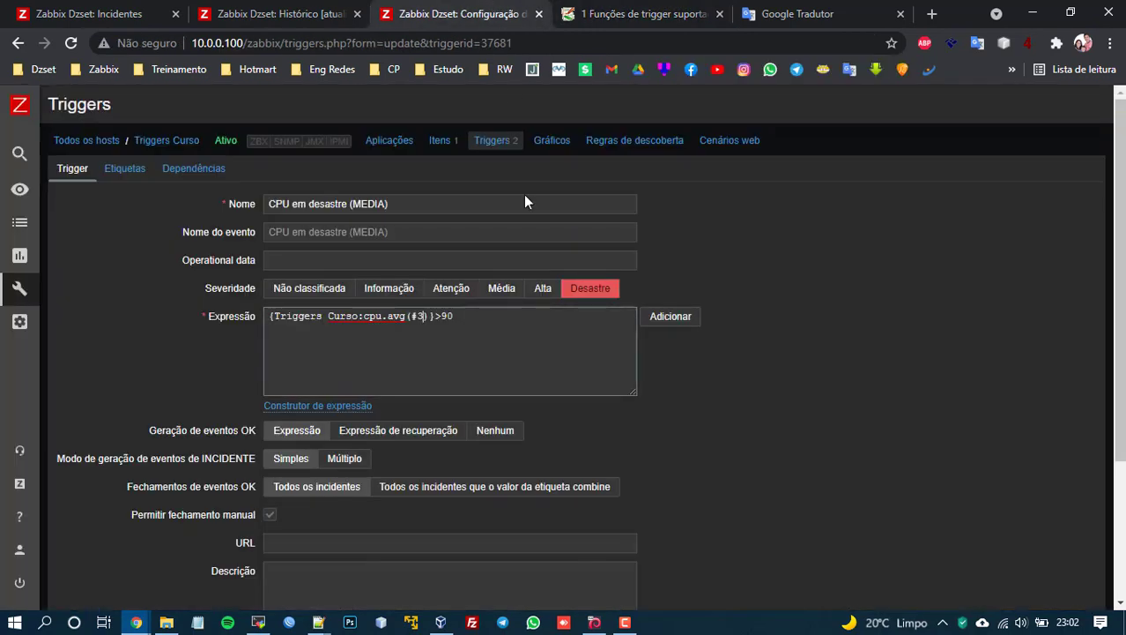
Step: Save the updated "CPU em desastre (MEDIA)" trigger and dismiss the notice above the trigger list
{"action": "left_click", "coordinate": [428, 326]}
{"action": "scroll", "coordinate": [484, 341], "scroll_direction": "down", "scroll_amount": 3}
{"action": "left_click", "coordinate": [269, 510]}
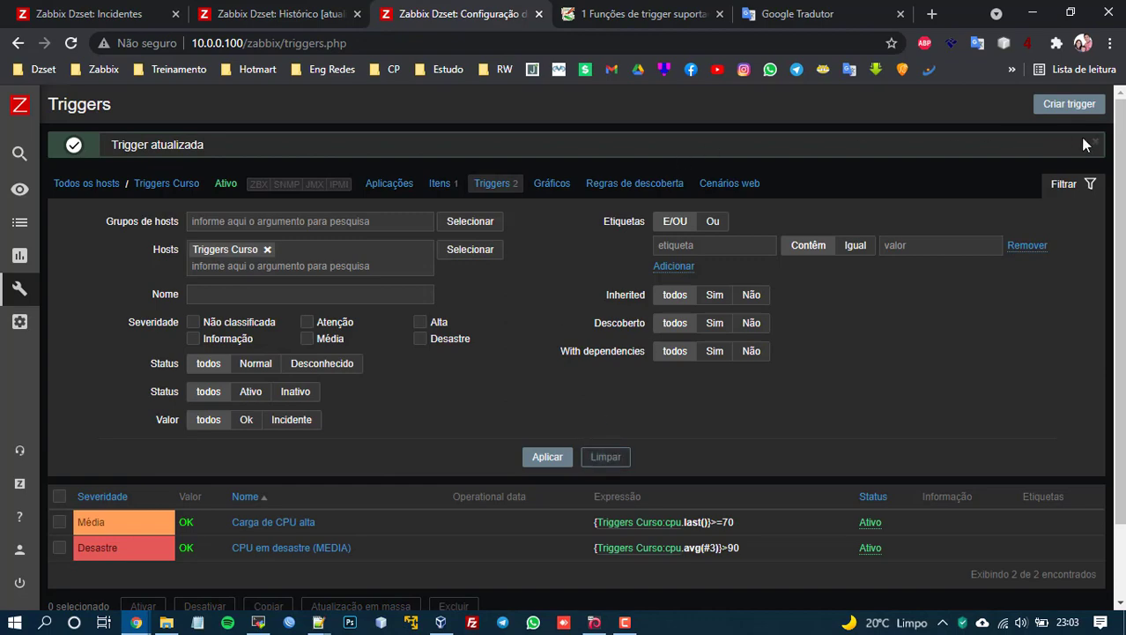
{"action": "left_click", "coordinate": [1095, 141]}
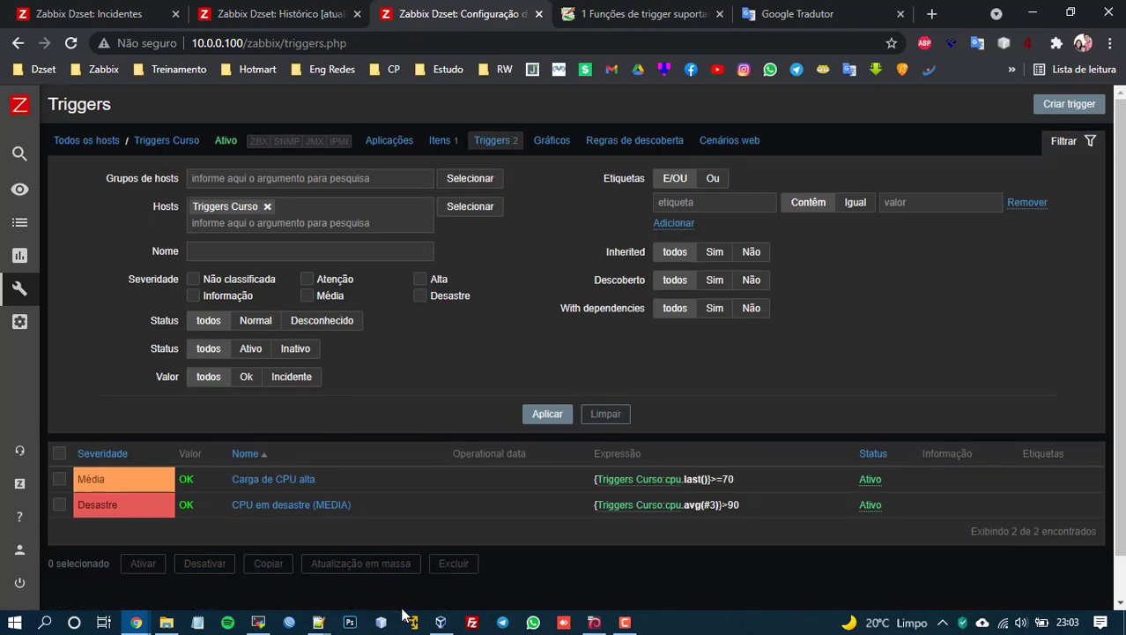
Step: Switch to the MobaXterm terminal and send the values 95 and 99 to the cpu key of "Triggers Curso" with zabbix_sender
{"action": "left_click", "coordinate": [258, 622]}
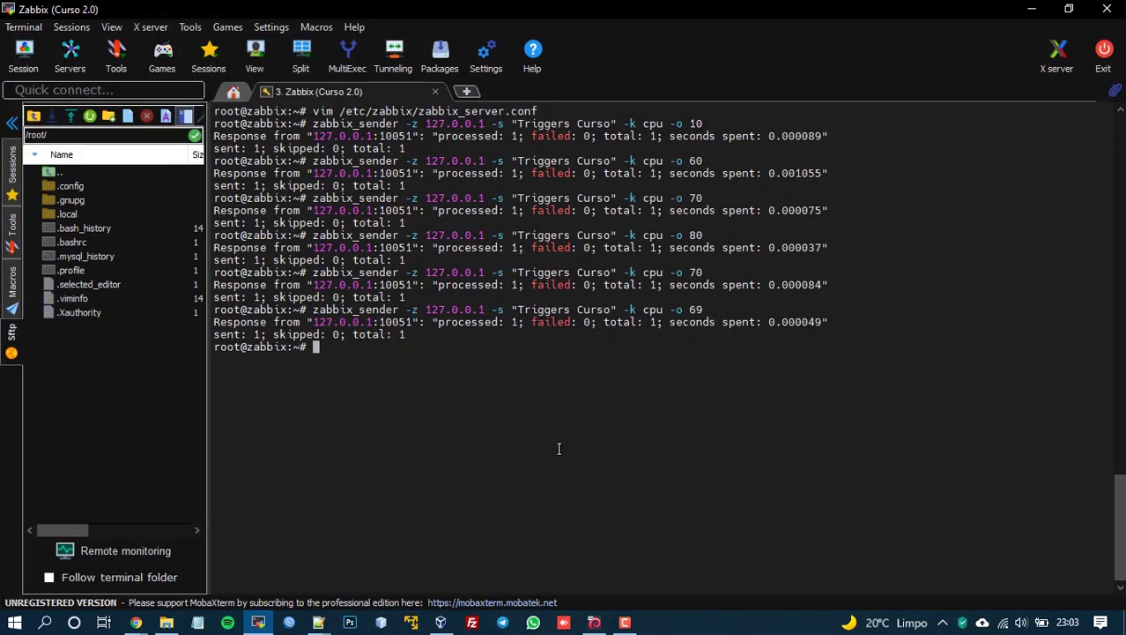
{"action": "key", "text": "Up"}
{"action": "key", "text": "BackSpace"}
{"action": "key", "text": "BackSpace"}
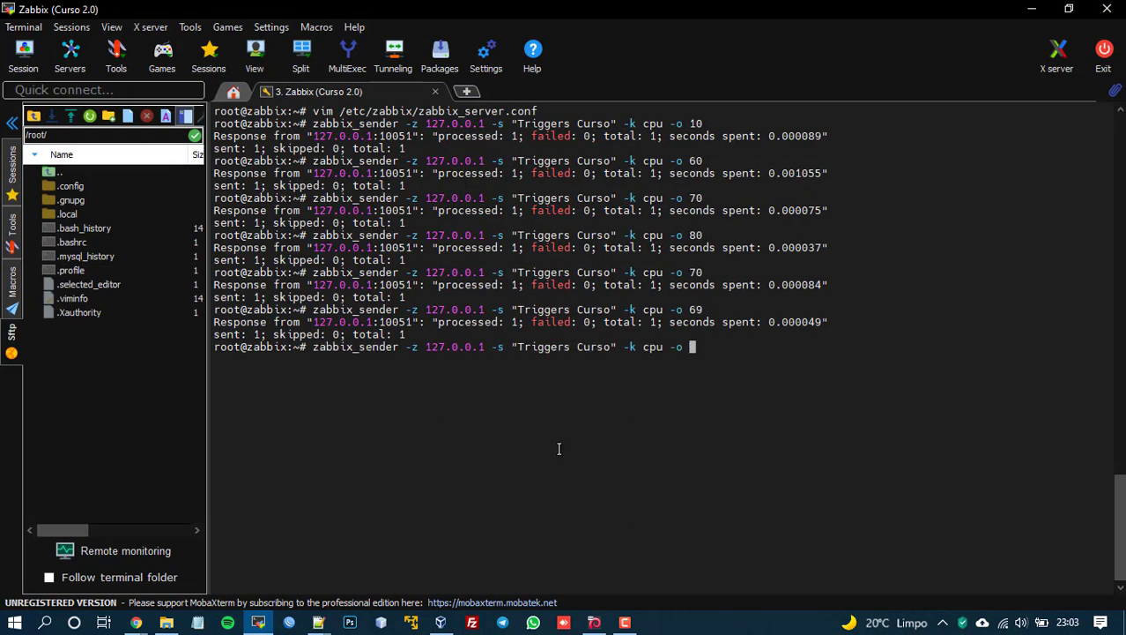
{"action": "type", "text": "95"}
{"action": "key", "text": "Return"}
{"action": "key", "text": "Up"}
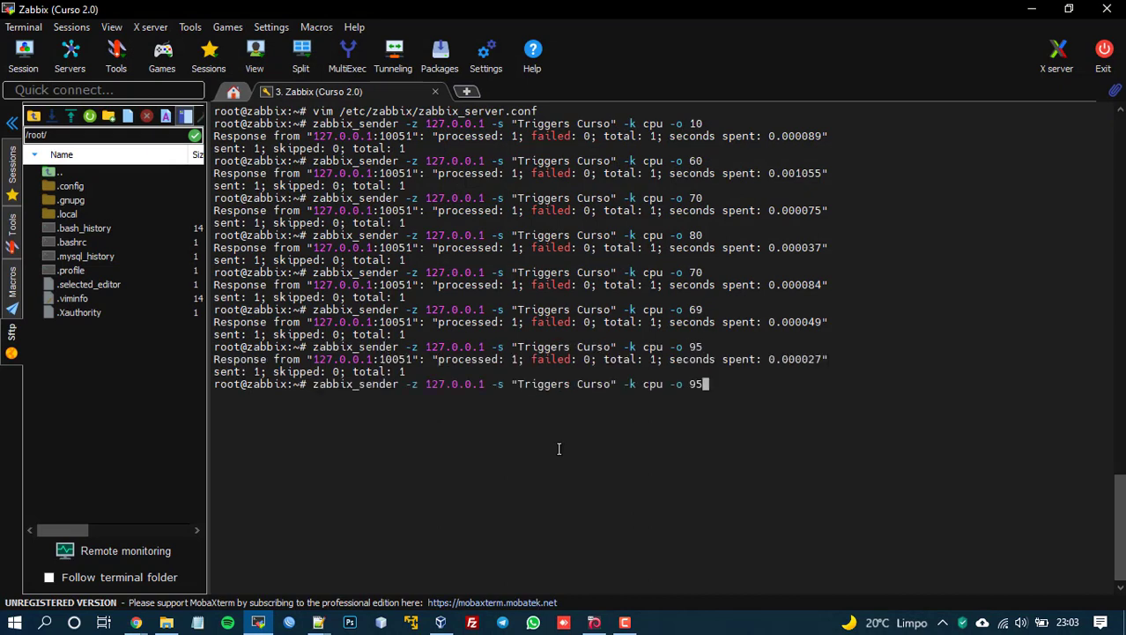
{"action": "key", "text": "BackSpace"}
{"action": "type", "text": "9"}
{"action": "key", "text": "Return"}
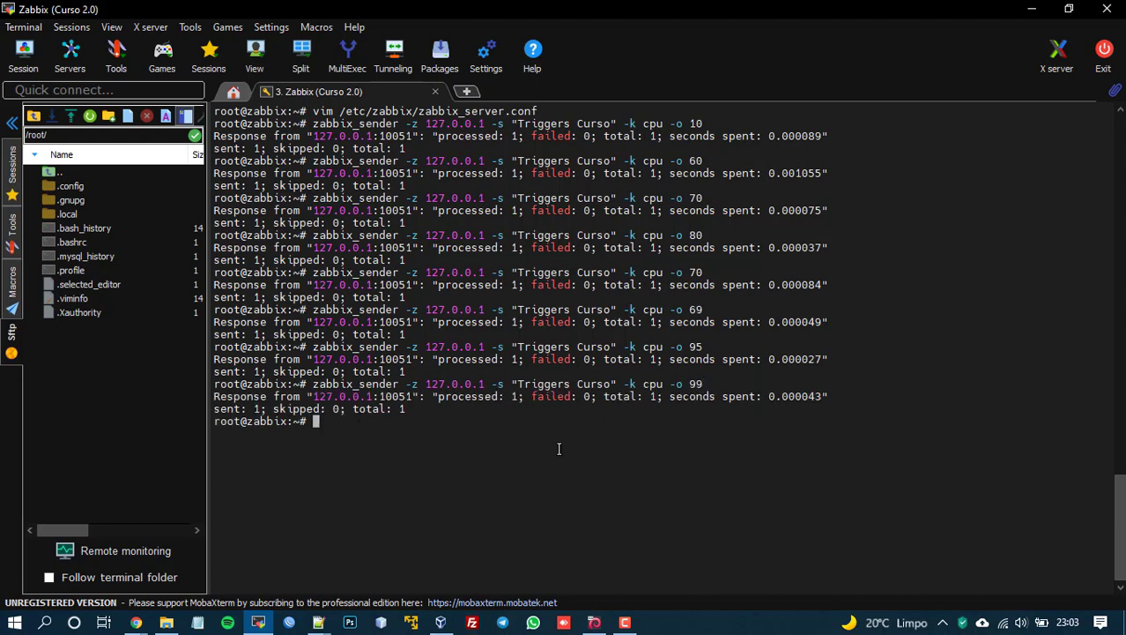
Step: Send the value 0 to the cpu key of "Triggers Curso" with zabbix_sender
{"action": "key", "text": "Up"}
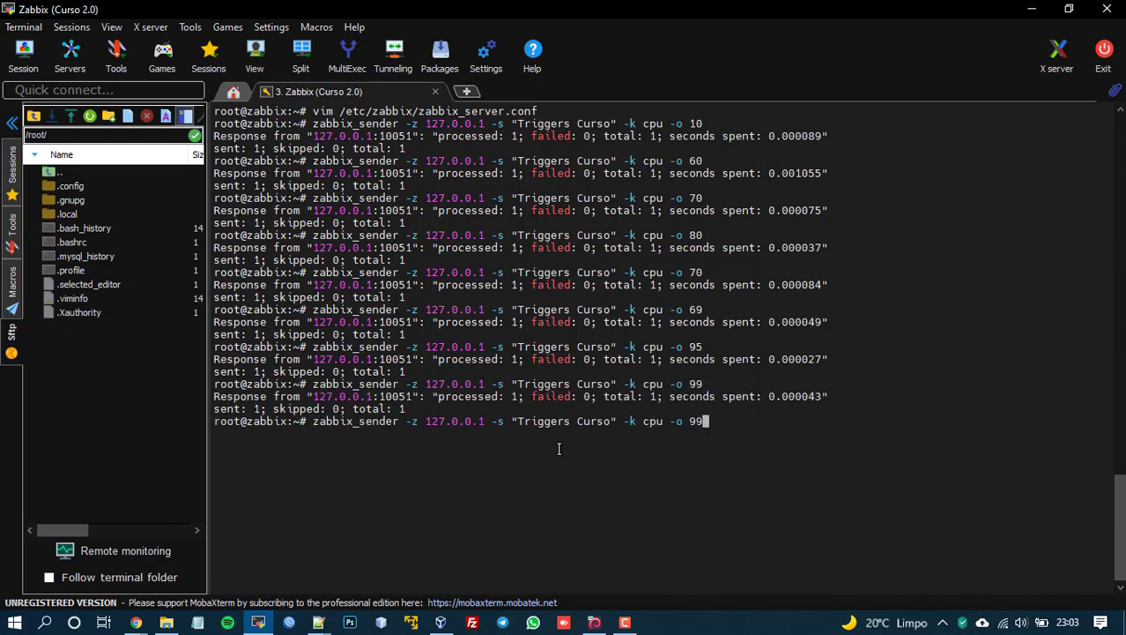
{"action": "key", "text": "BackSpace"}
{"action": "key", "text": "BackSpace"}
{"action": "type", "text": "0"}
{"action": "key", "text": "Return"}
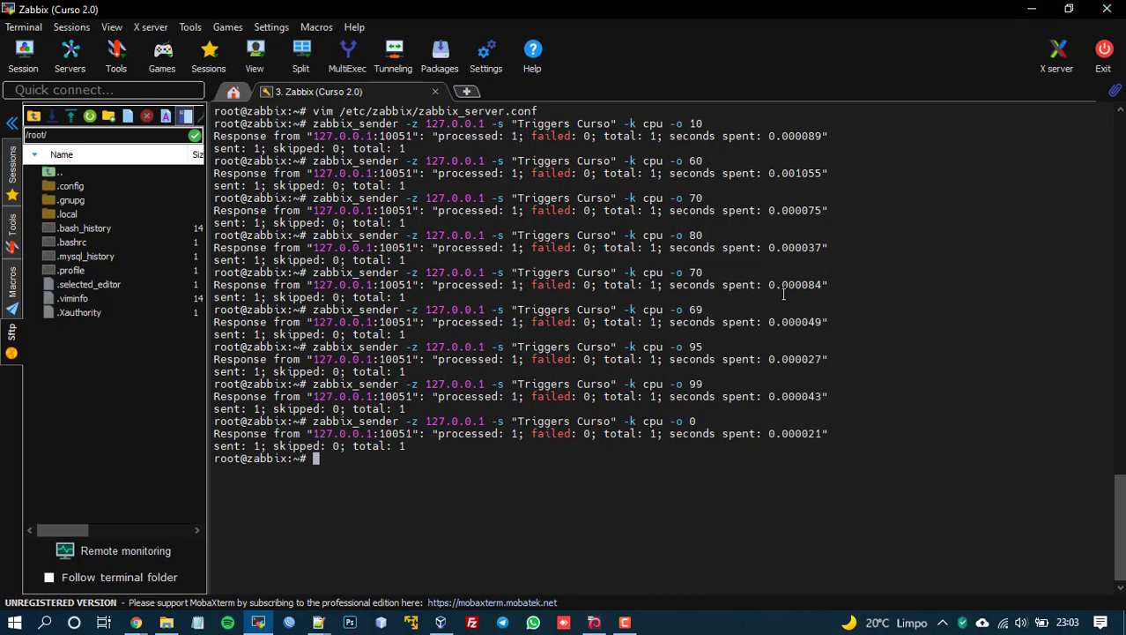
Step: Launch the Windows Calculator with calc and compute the average of the three sent values: 95 + 99, divided by 3
{"action": "type", "text": "r"}
{"action": "key", "text": "super+r"}
{"action": "type", "text": "cmd"}
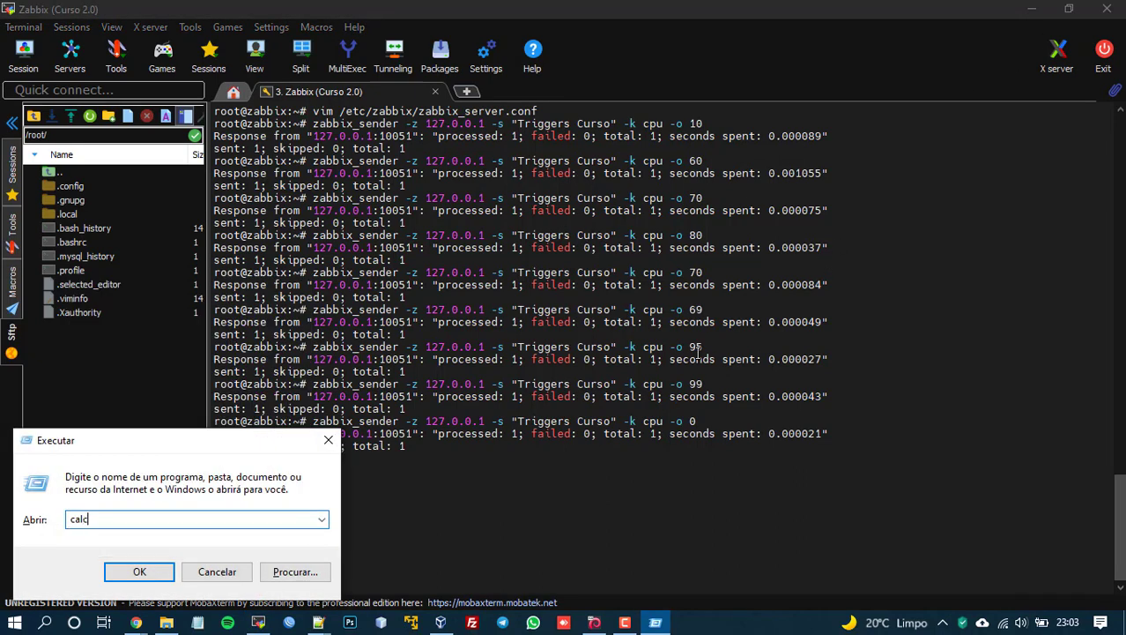
{"action": "key", "text": "Return"}
{"action": "type", "text": "95"}
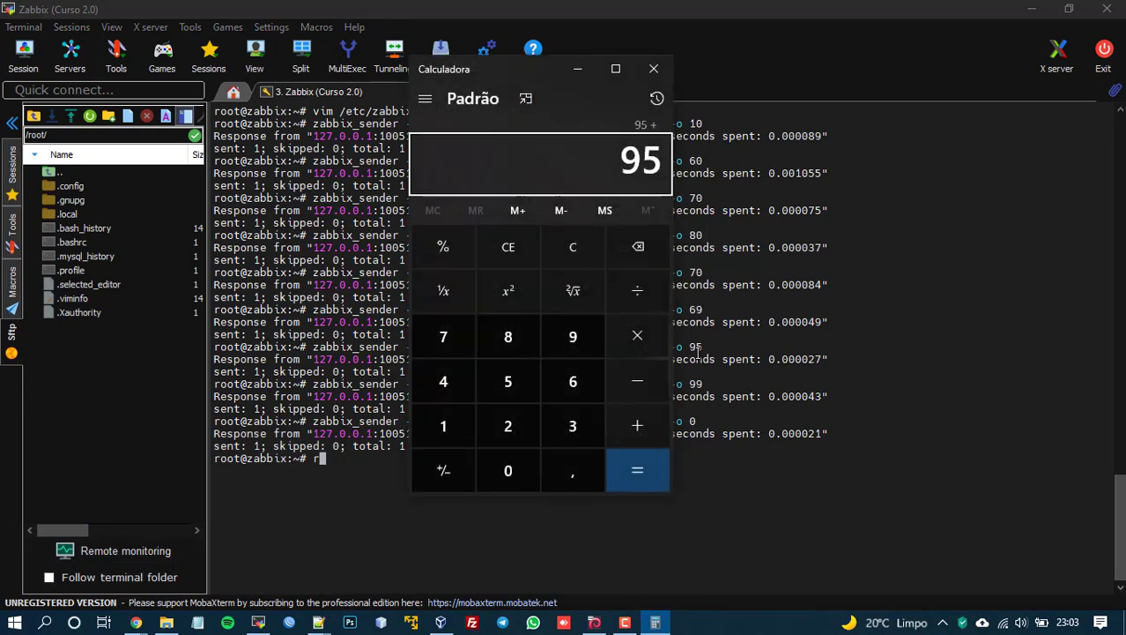
{"action": "type", "text": " + 99"}
{"action": "key", "text": "Return"}
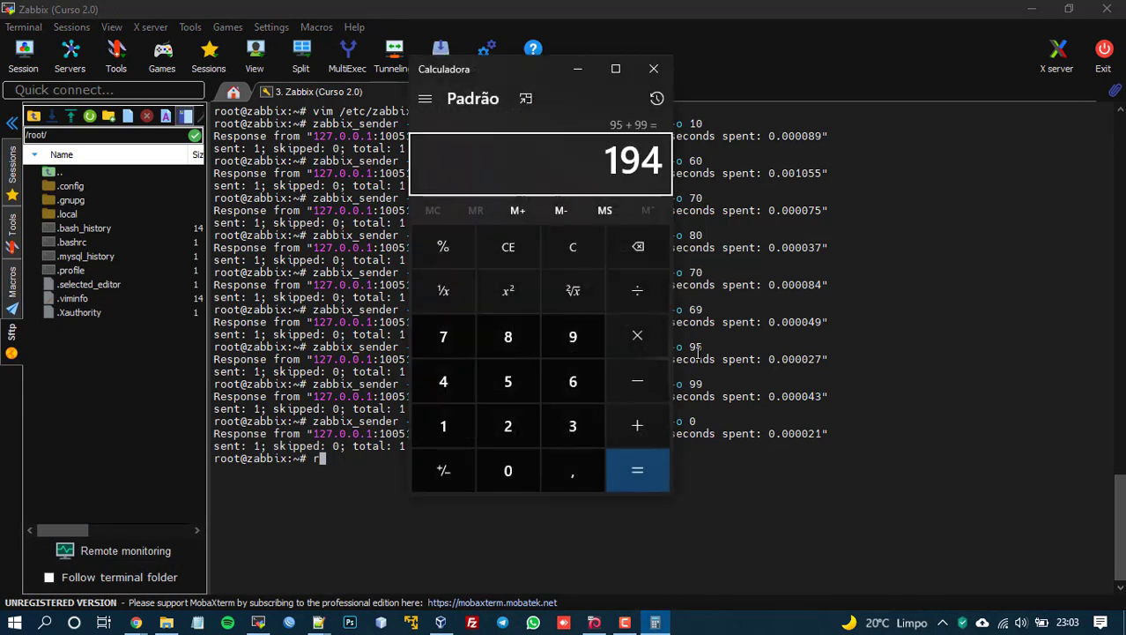
{"action": "type", "text": "+3"}
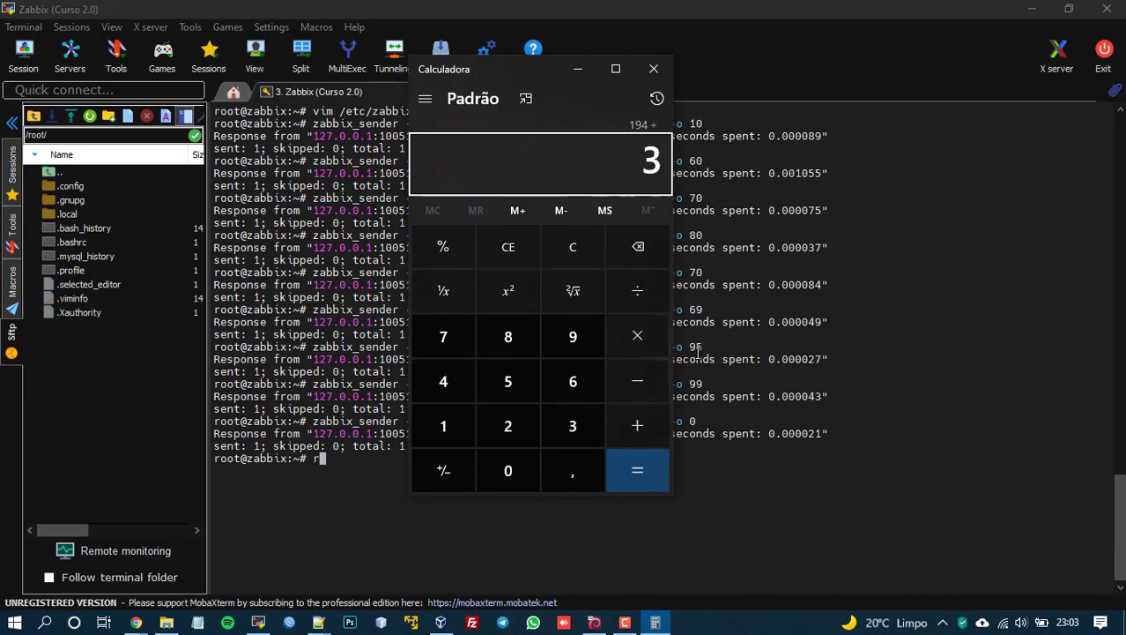
{"action": "key", "text": "Return"}
Step: Switch back to Chrome and reapply the trigger list filter to check both CPU triggers' current state
{"action": "left_click", "coordinate": [137, 622]}
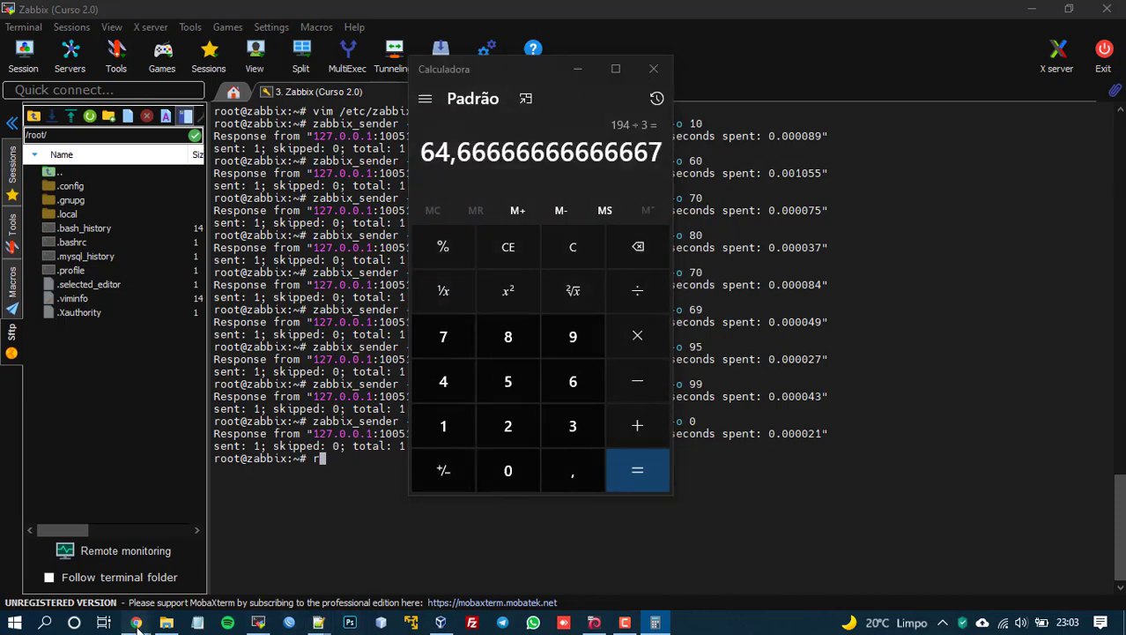
{"action": "left_click", "coordinate": [98, 572]}
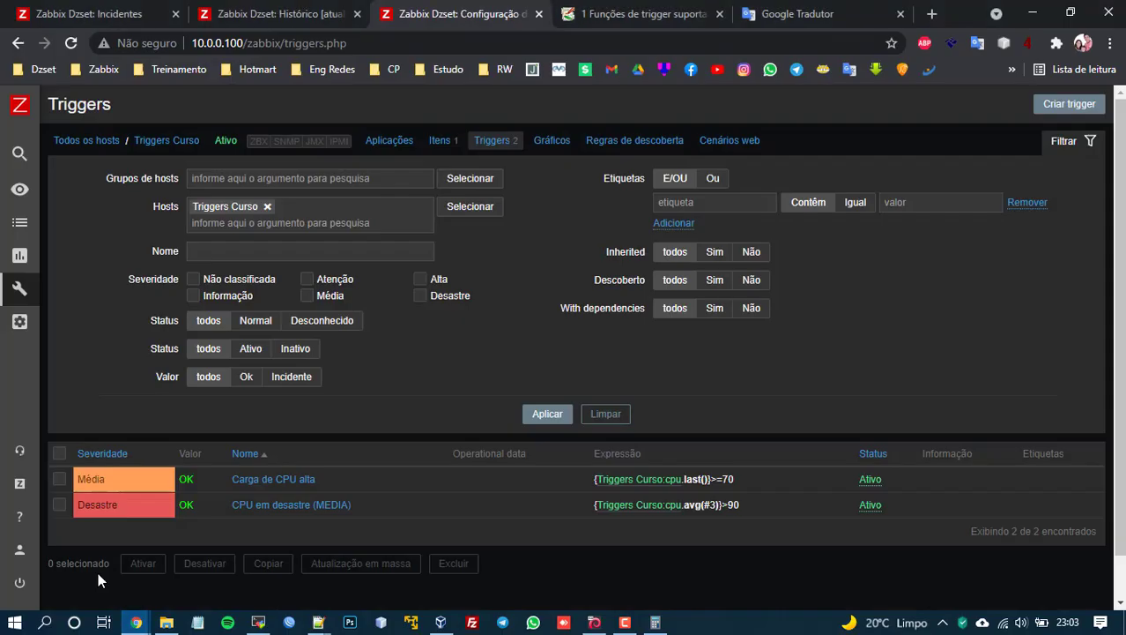
{"action": "left_click", "coordinate": [546, 422]}
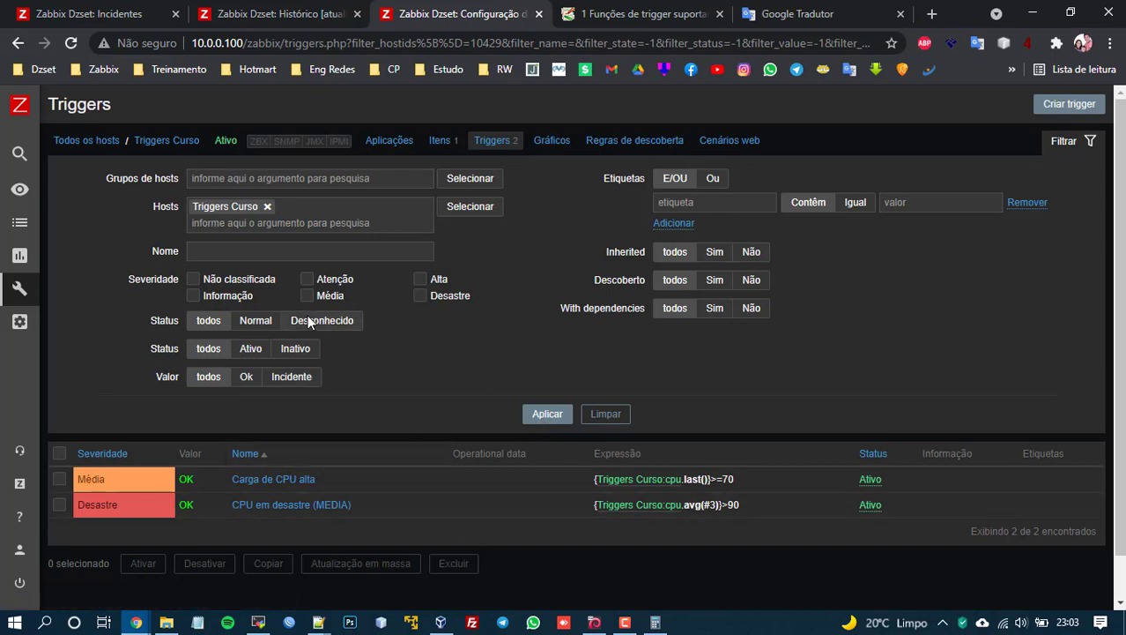
Step: Open the Dados recentes page in place of the CPU history graph and close the Incidentes browser tab
{"action": "left_click", "coordinate": [275, 13]}
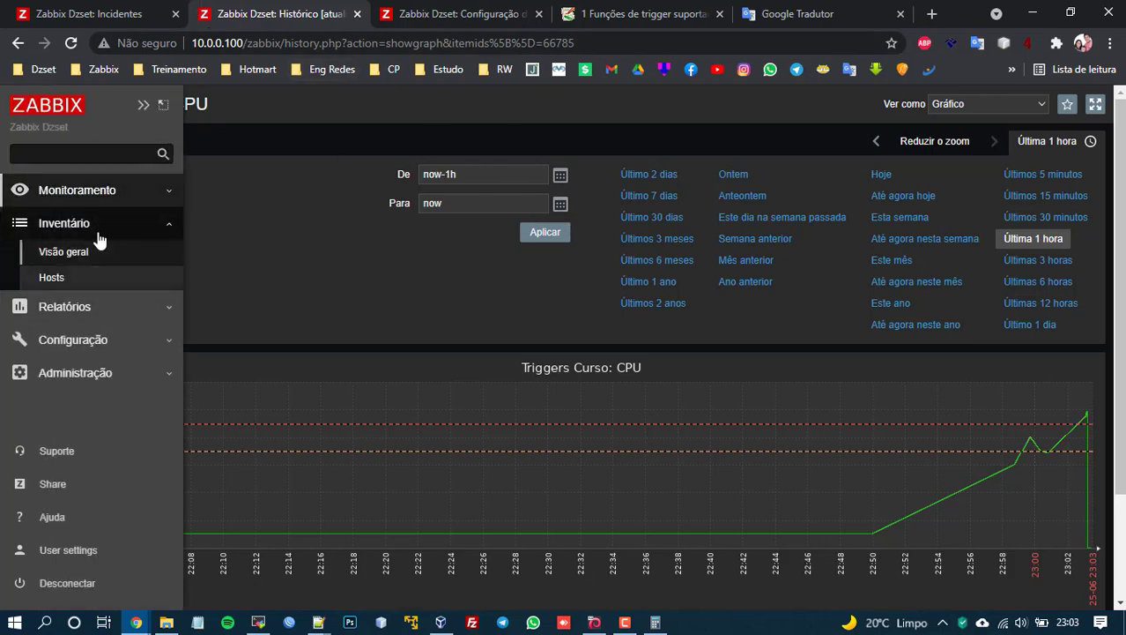
{"action": "mouse_move", "coordinate": [76, 189]}
{"action": "left_click", "coordinate": [74, 322]}
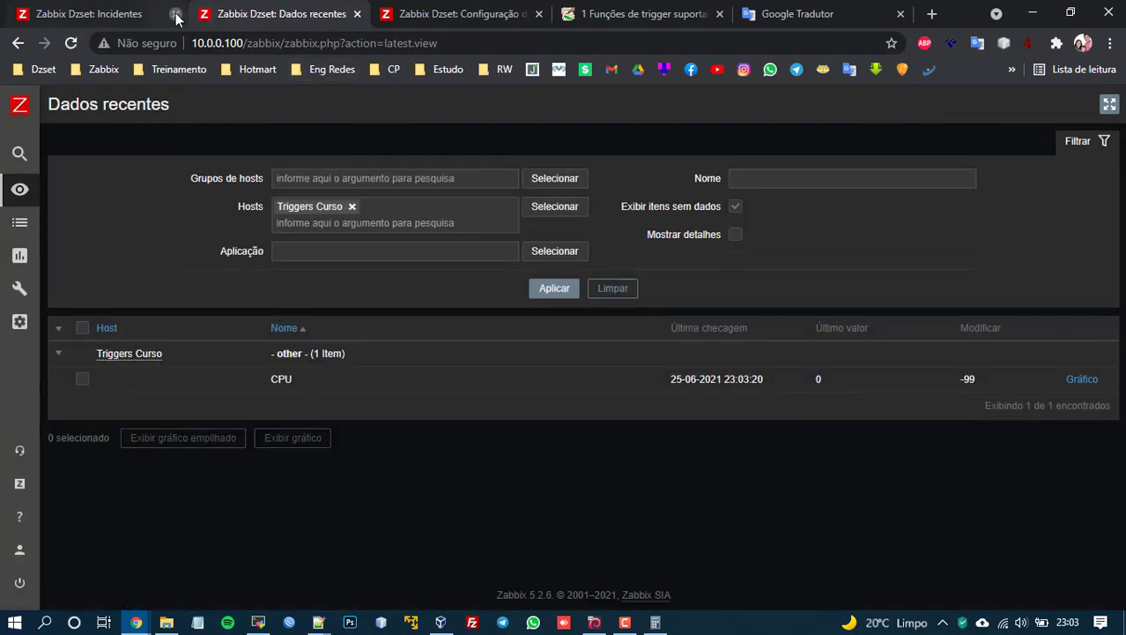
{"action": "left_click", "coordinate": [175, 13]}
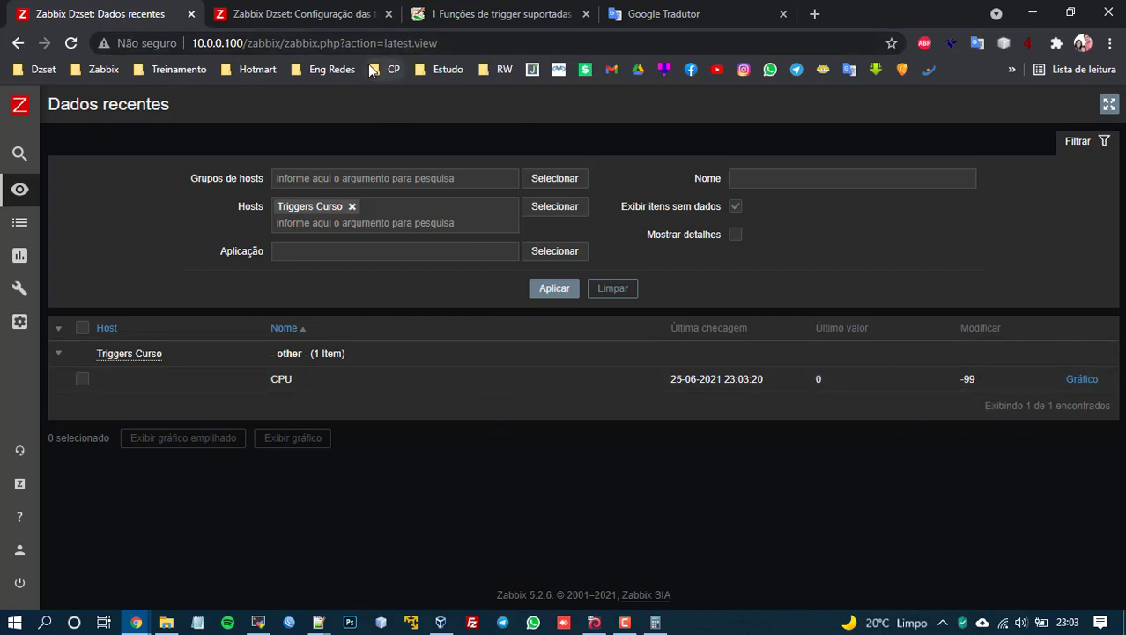
Step: Compare the > 90 threshold of the avg(#3) trigger with the calculated average, and close the Calculator
{"action": "left_click", "coordinate": [308, 14]}
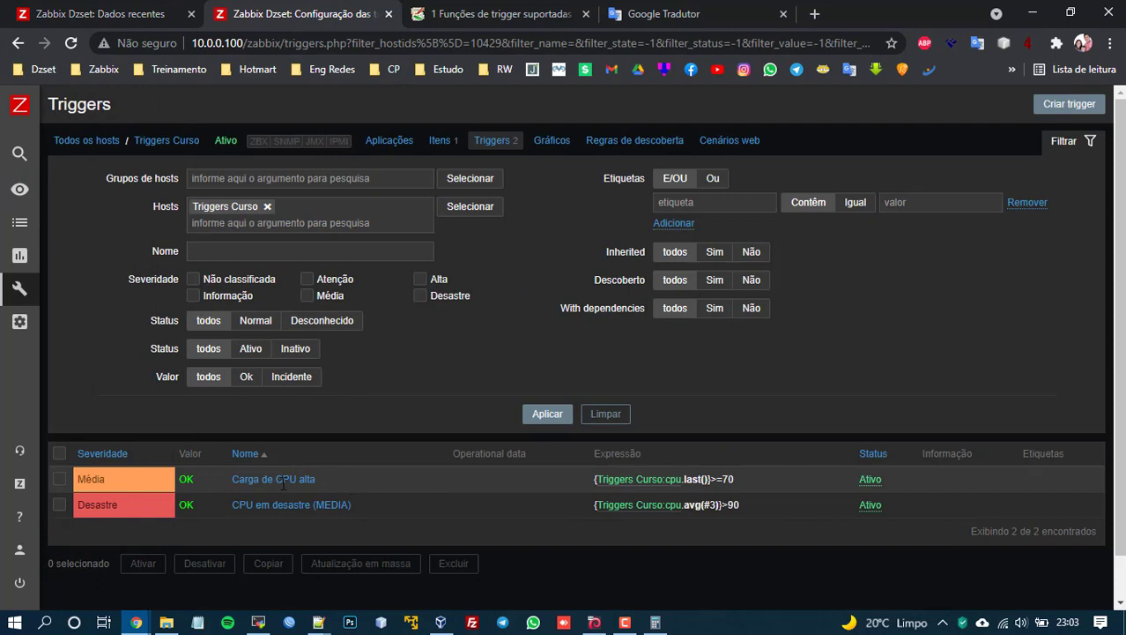
{"action": "left_click_drag", "start_coordinate": [282, 483], "coordinate": [729, 506]}
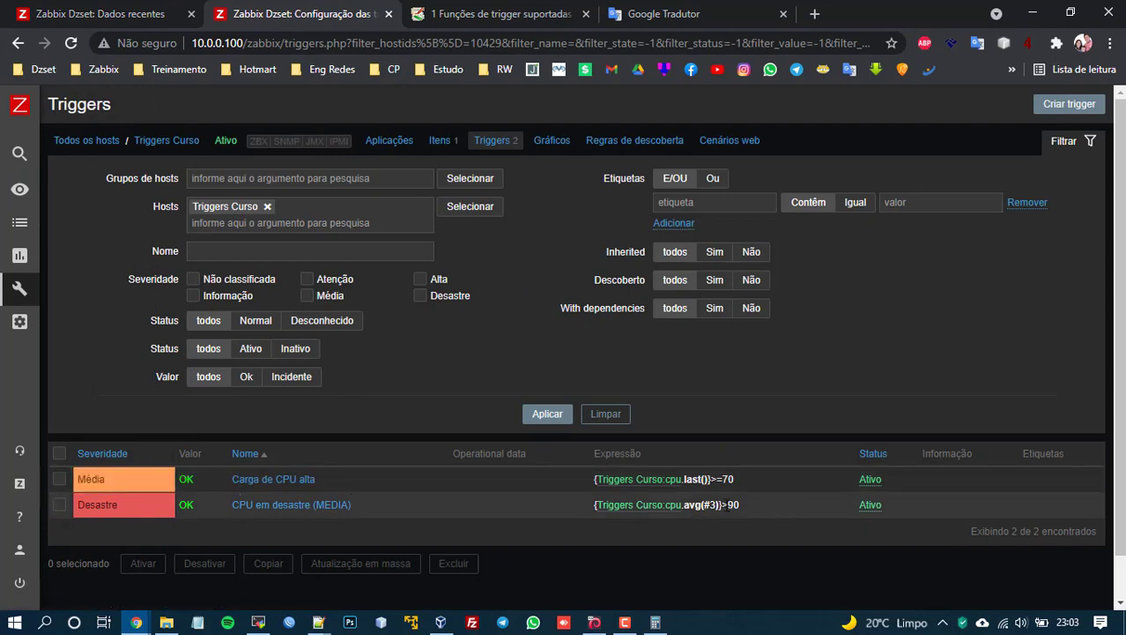
{"action": "left_click", "coordinate": [654, 623]}
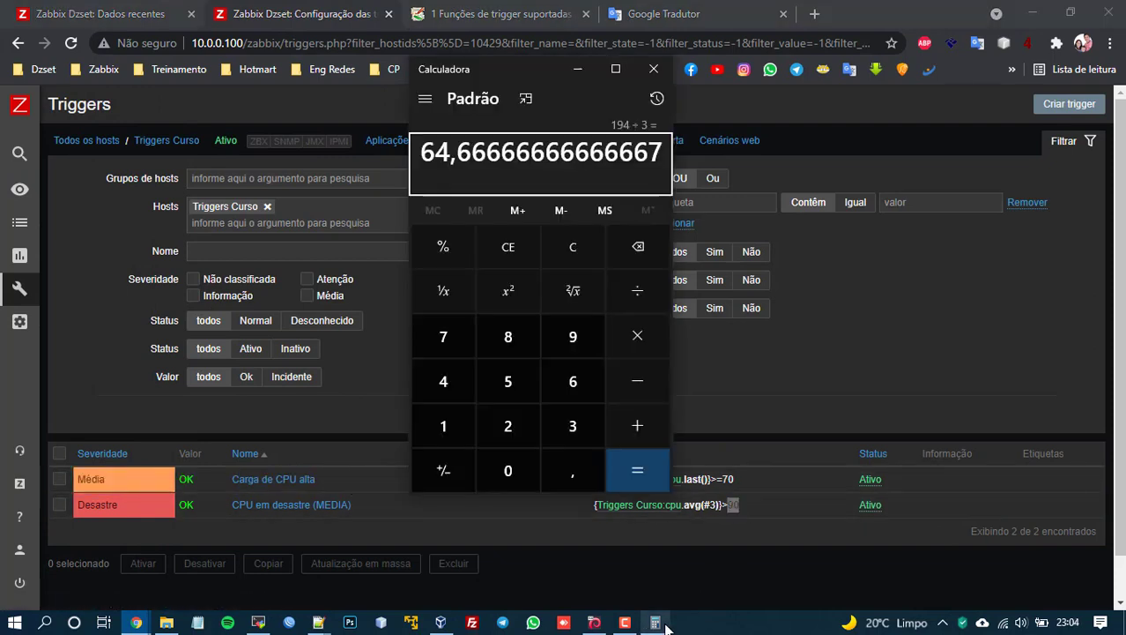
{"action": "left_click", "coordinate": [654, 69]}
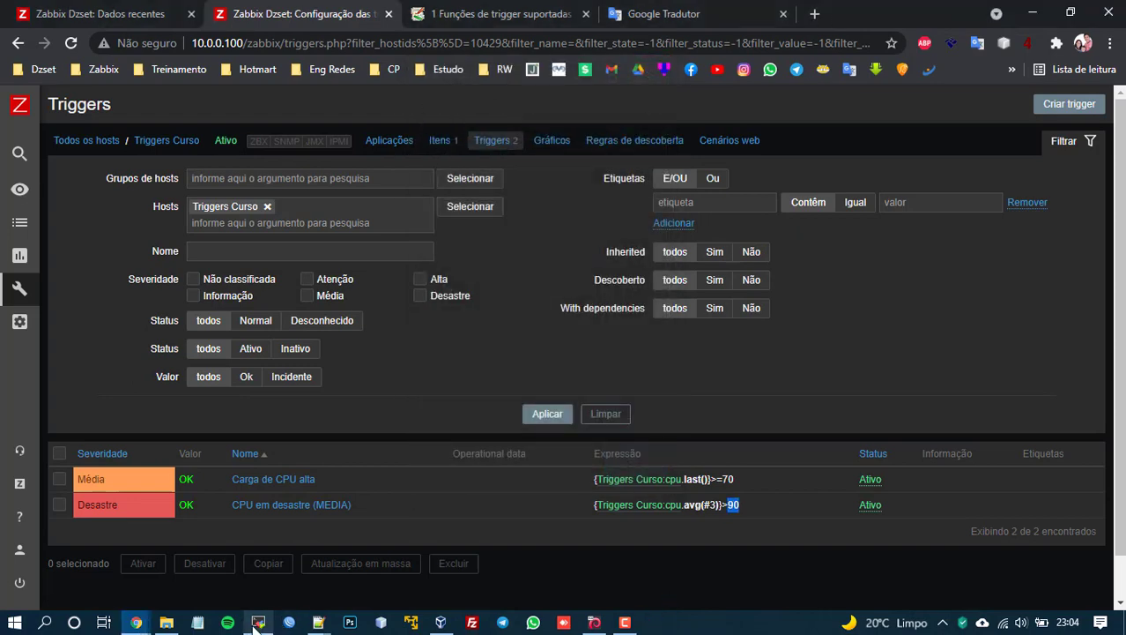
Step: Return to the MobaXterm terminal and send the value 99 to the cpu key of "Triggers Curso" three times with zabbix_sender
{"action": "mouse_move", "coordinate": [256, 624]}
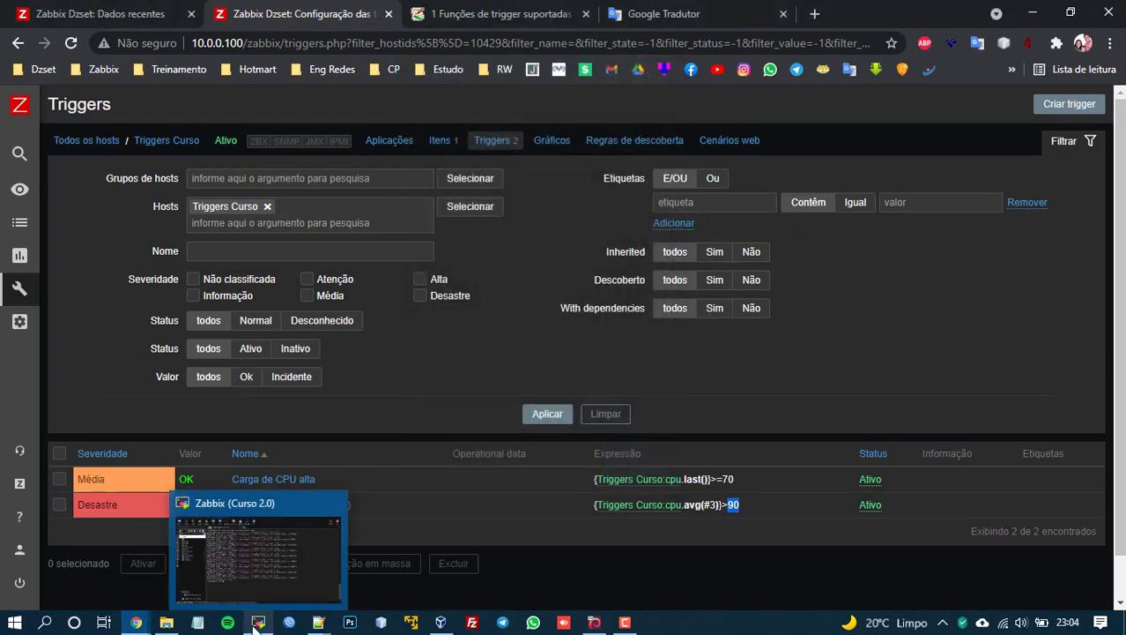
{"action": "left_click", "coordinate": [255, 624]}
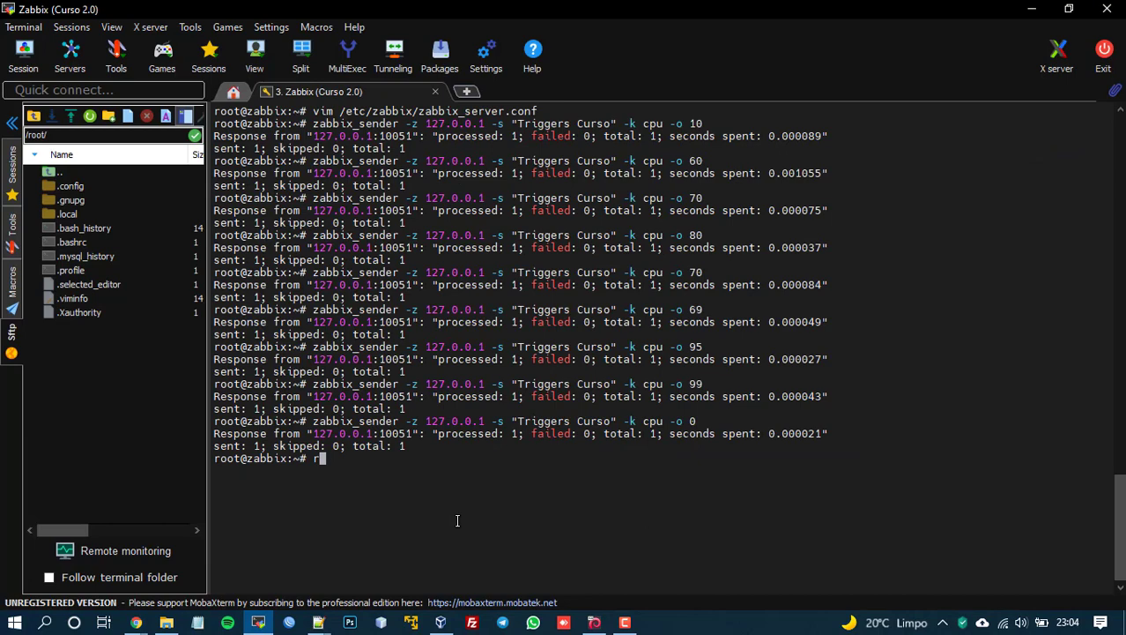
{"action": "key", "text": "Up"}
{"action": "key", "text": "Up"}
{"action": "key", "text": "Return"}
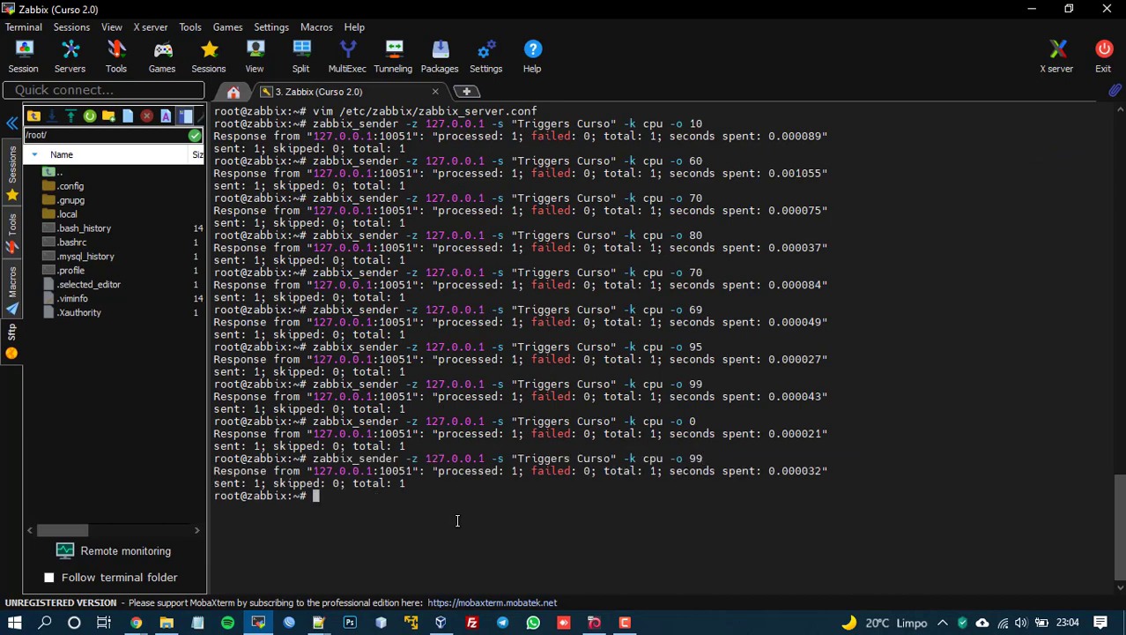
{"action": "key", "text": "Up"}
{"action": "key", "text": "Return"}
{"action": "key", "text": "Up"}
{"action": "key", "text": "Return"}
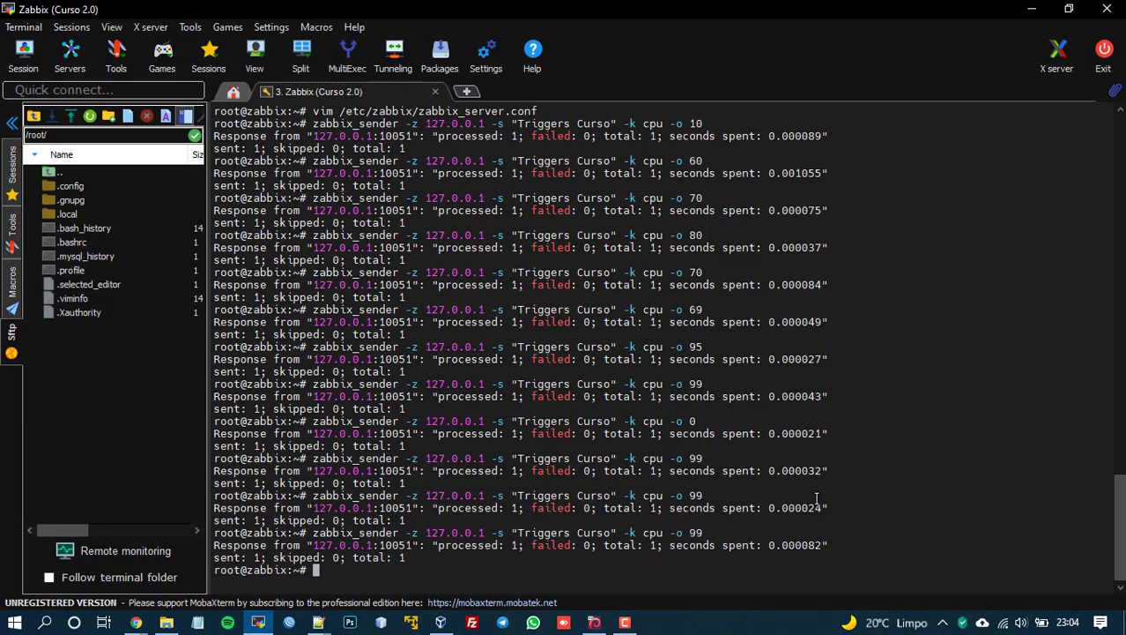
Step: Switch back to Chrome, reapply the trigger list filter and check the state and >=70 threshold of the "Carga de CPU alta" trigger
{"action": "left_click", "coordinate": [136, 622]}
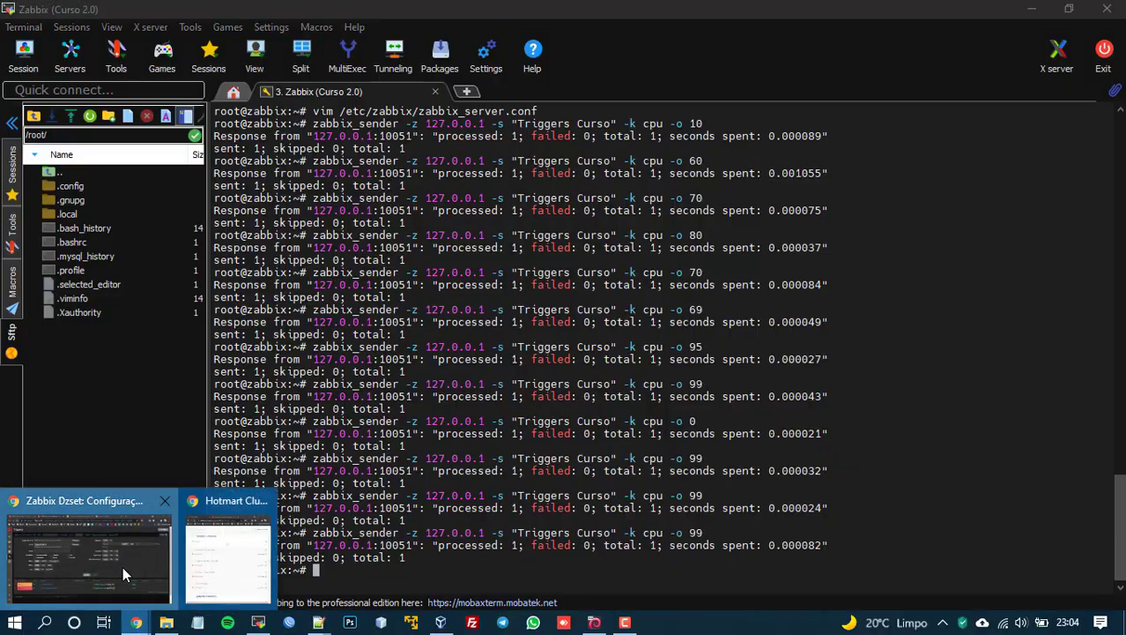
{"action": "left_click", "coordinate": [123, 566]}
{"action": "left_click", "coordinate": [550, 418]}
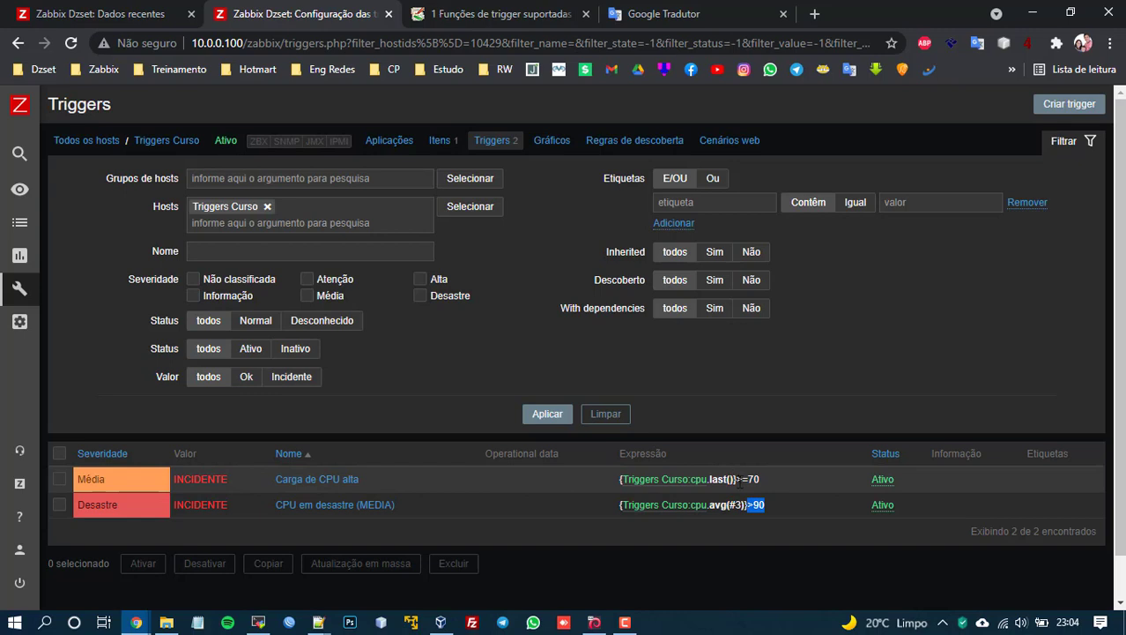
{"action": "double_click", "coordinate": [752, 478]}
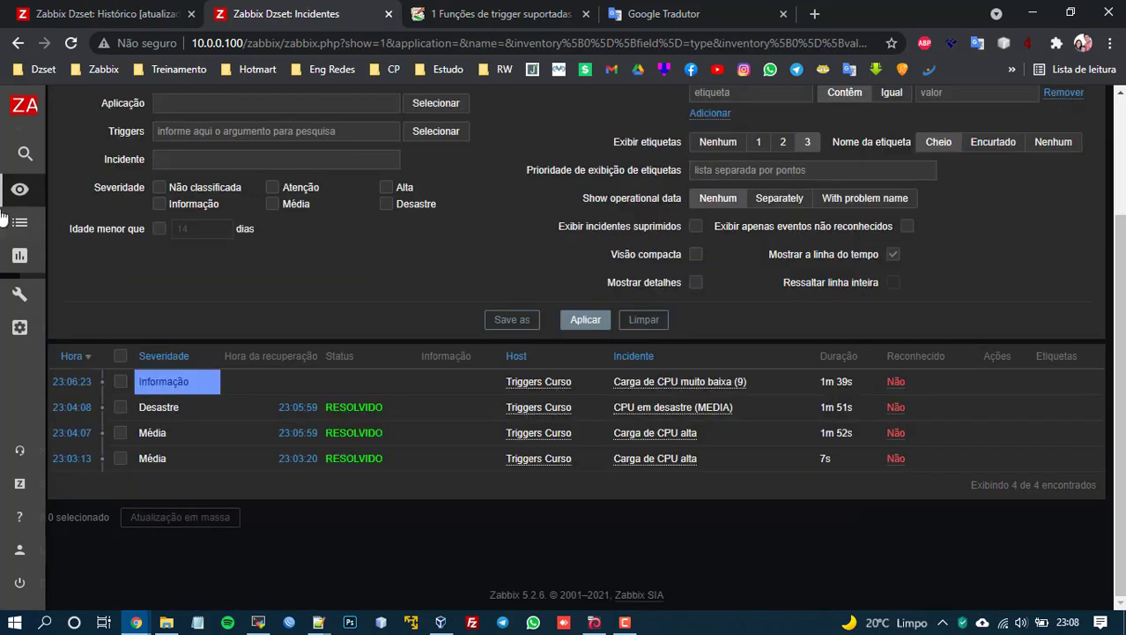
Step: Open the triggers of host "Triggers Curso" from the host configuration and bring up a blank new trigger form
{"action": "left_click", "coordinate": [72, 440]}
{"action": "left_click", "coordinate": [86, 375]}
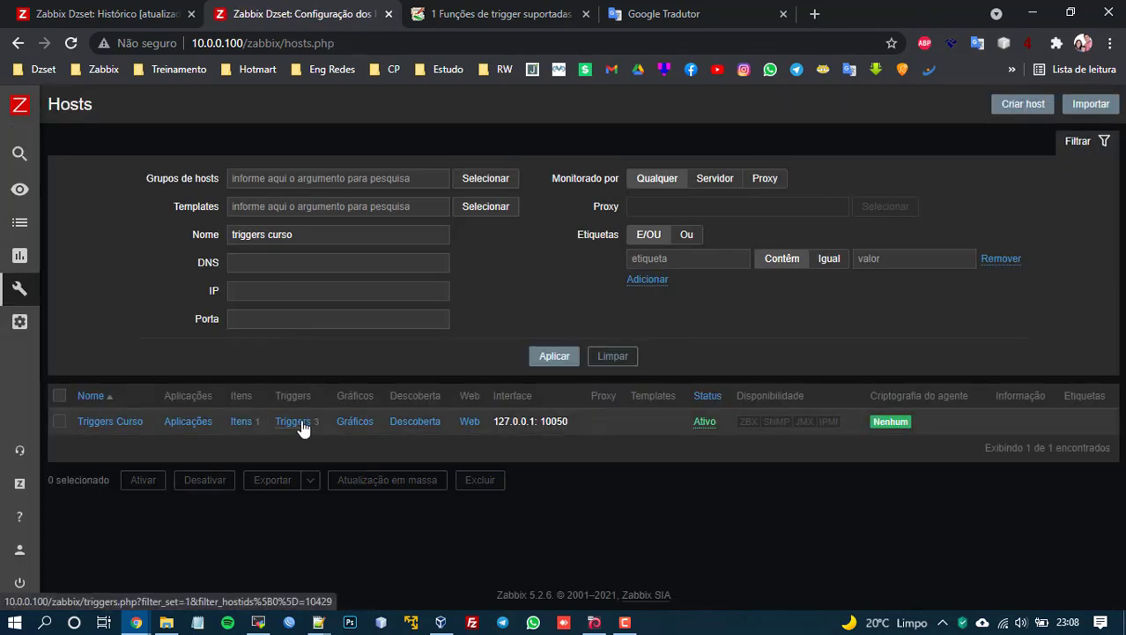
{"action": "left_click", "coordinate": [301, 423]}
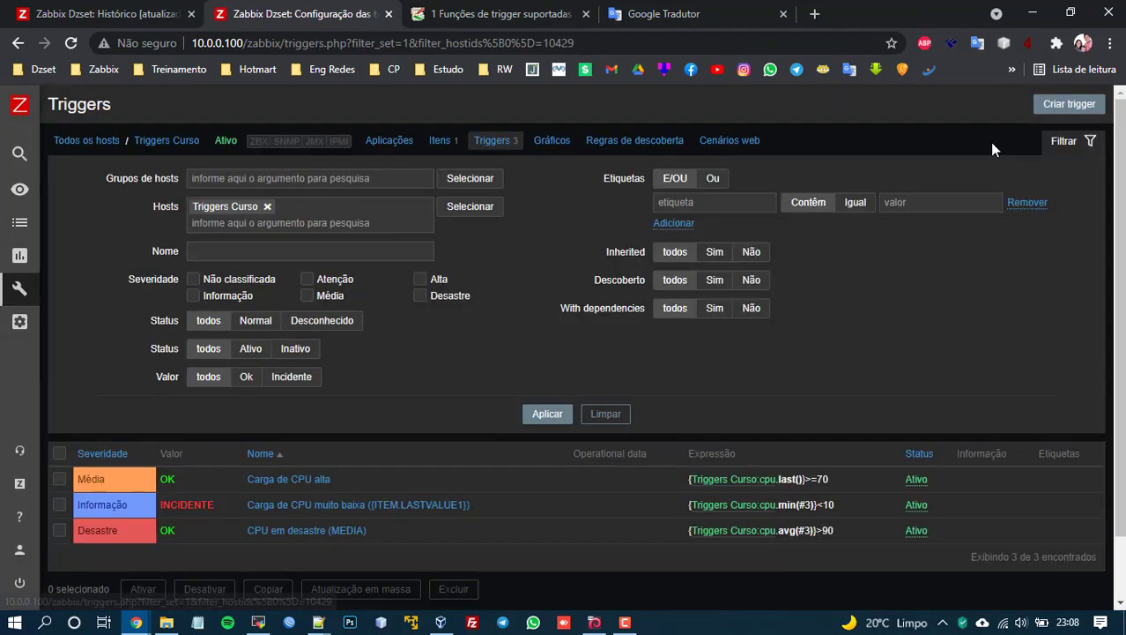
{"action": "left_click", "coordinate": [1063, 106]}
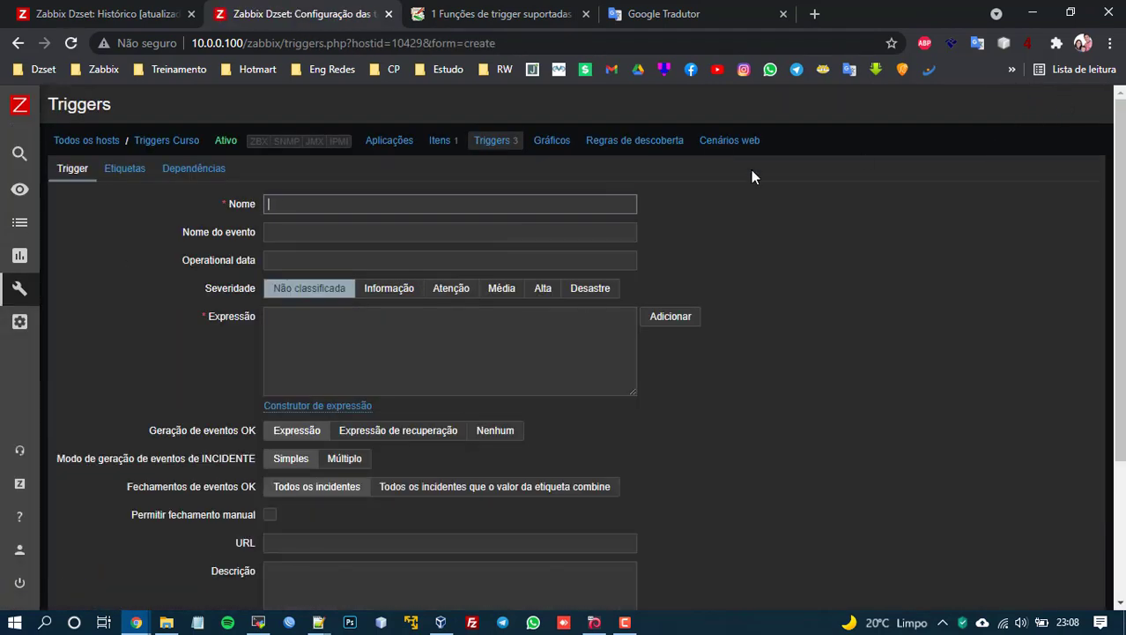
Step: Examine the functions offered for a trigger condition, from abschange() through str(), and close the condition dialog
{"action": "left_click", "coordinate": [670, 317]}
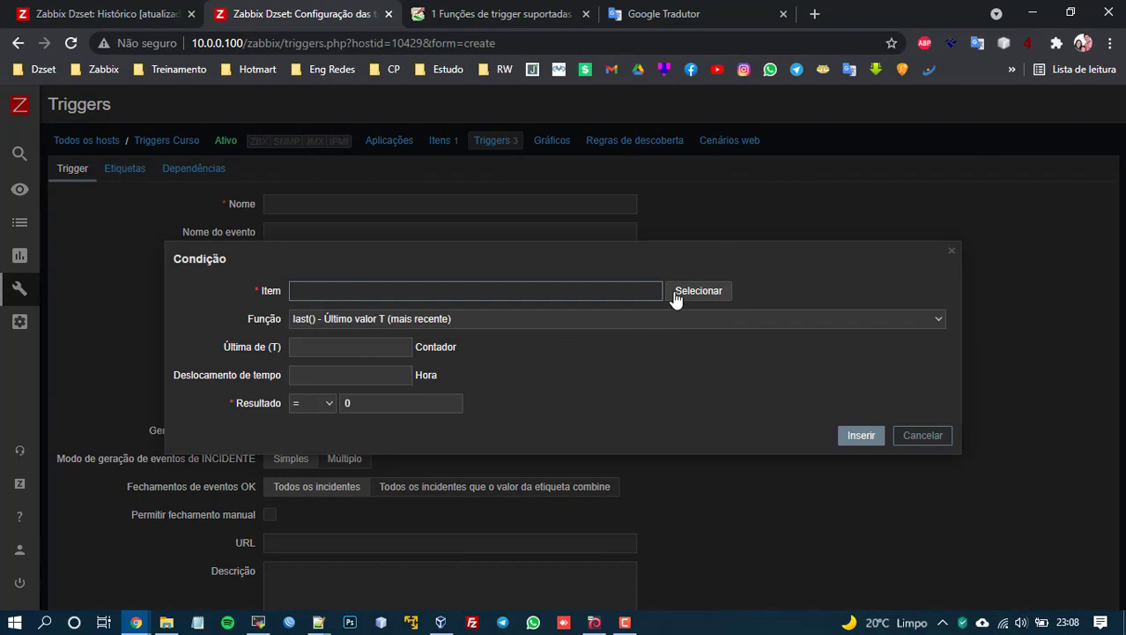
{"action": "left_click", "coordinate": [517, 315]}
{"action": "scroll", "coordinate": [513, 369], "scroll_direction": "up", "scroll_amount": 1}
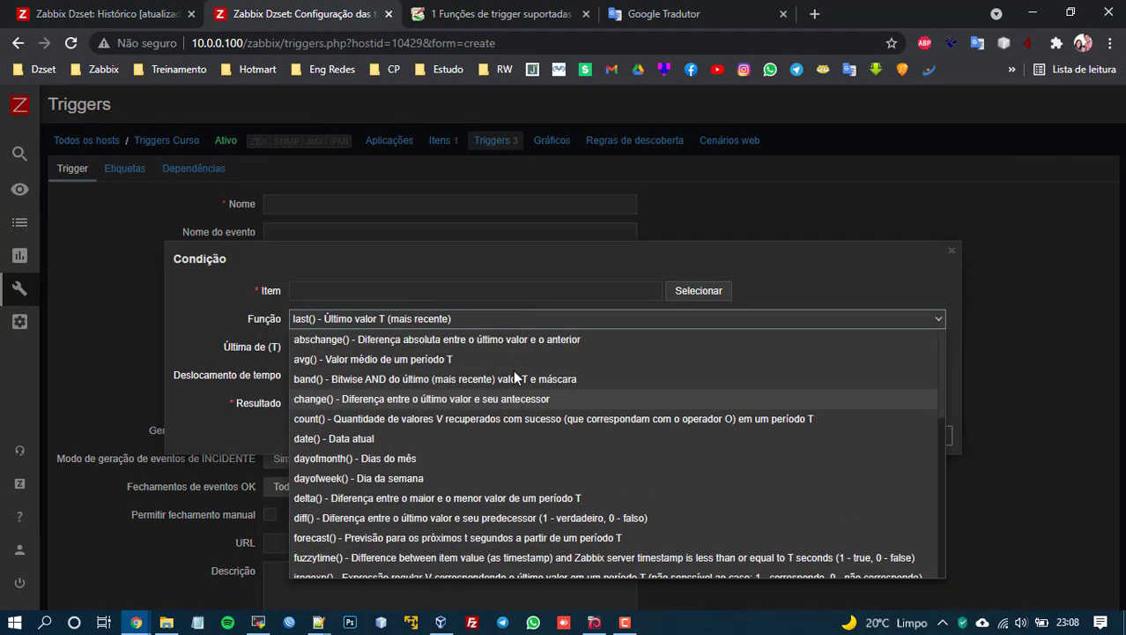
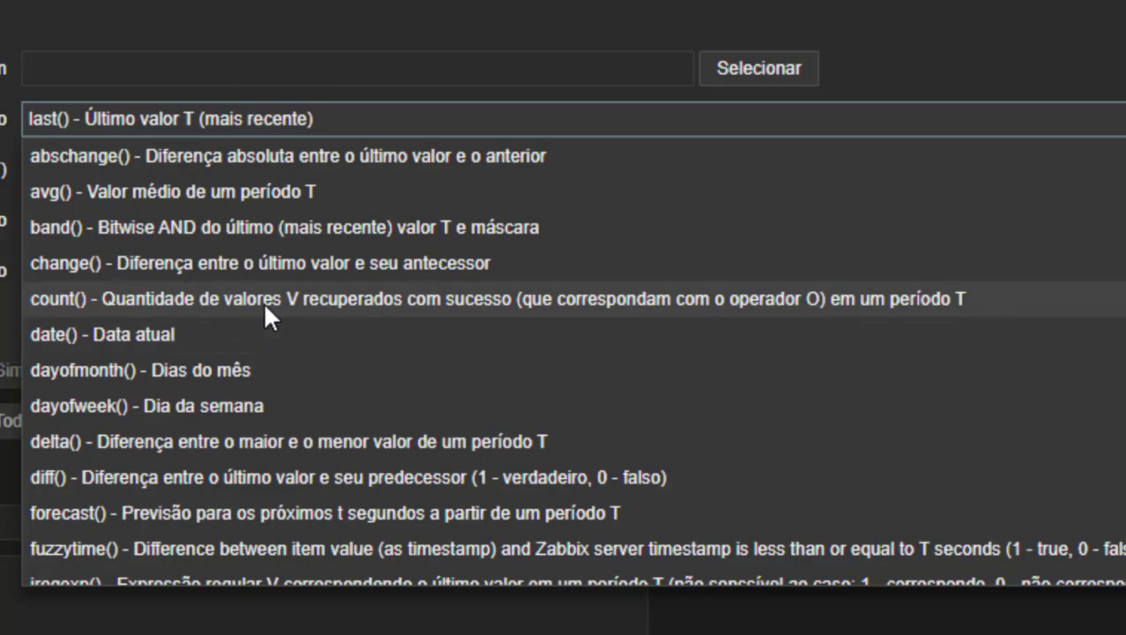
{"action": "scroll", "coordinate": [245, 341], "scroll_direction": "down", "scroll_amount": 3}
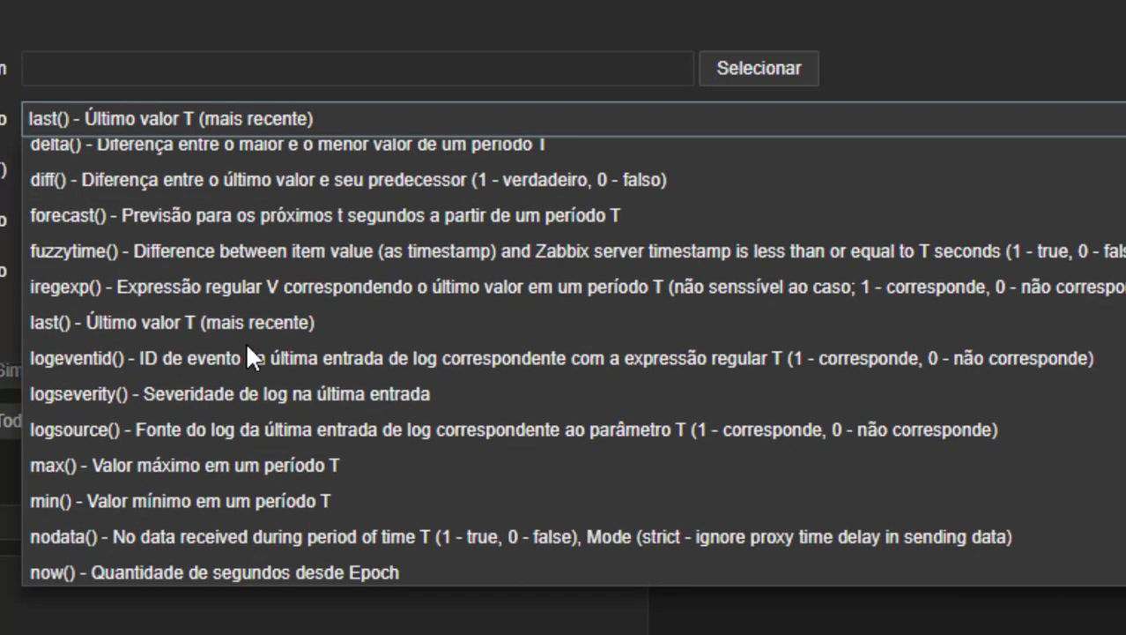
{"action": "scroll", "coordinate": [255, 163], "scroll_direction": "down", "scroll_amount": 2}
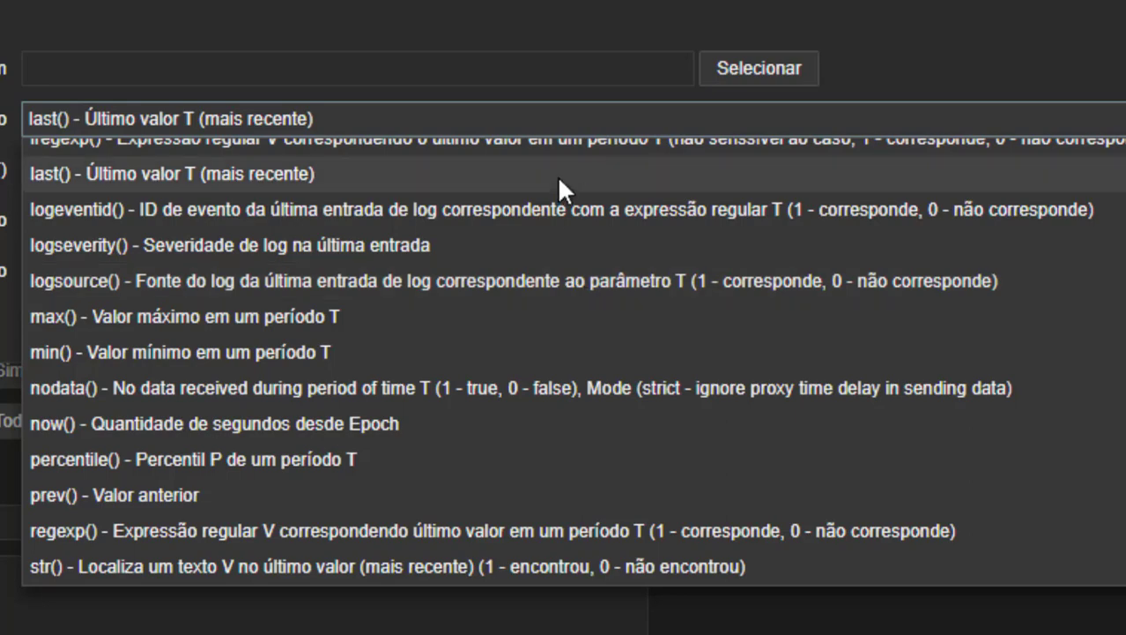
{"action": "scroll", "coordinate": [557, 175], "scroll_direction": "up", "scroll_amount": 4}
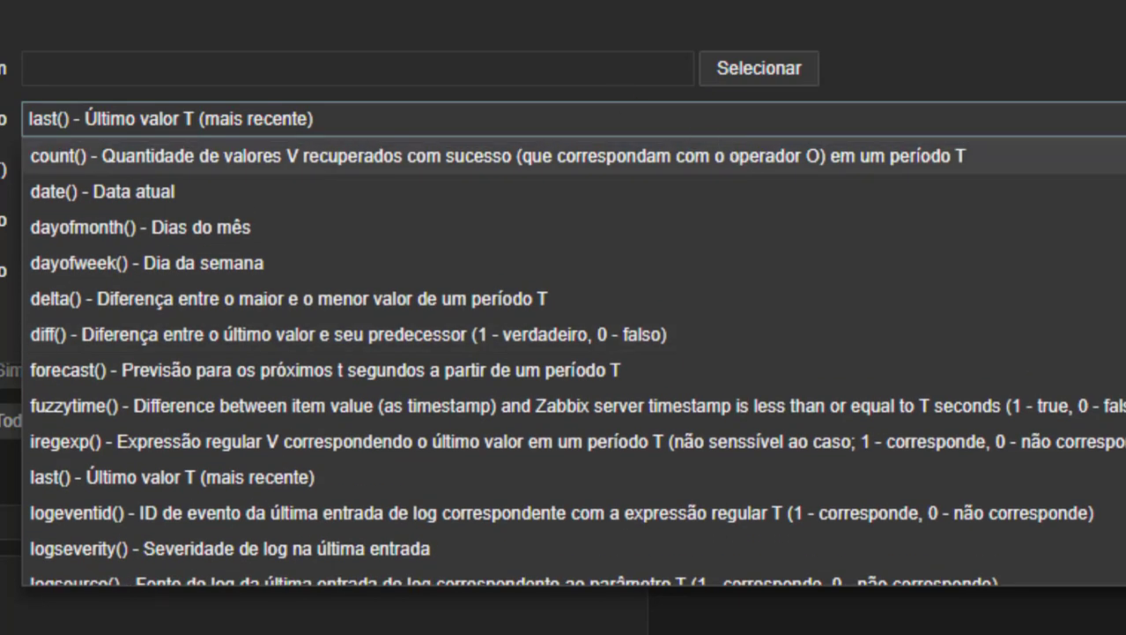
{"action": "left_click", "coordinate": [551, 34]}
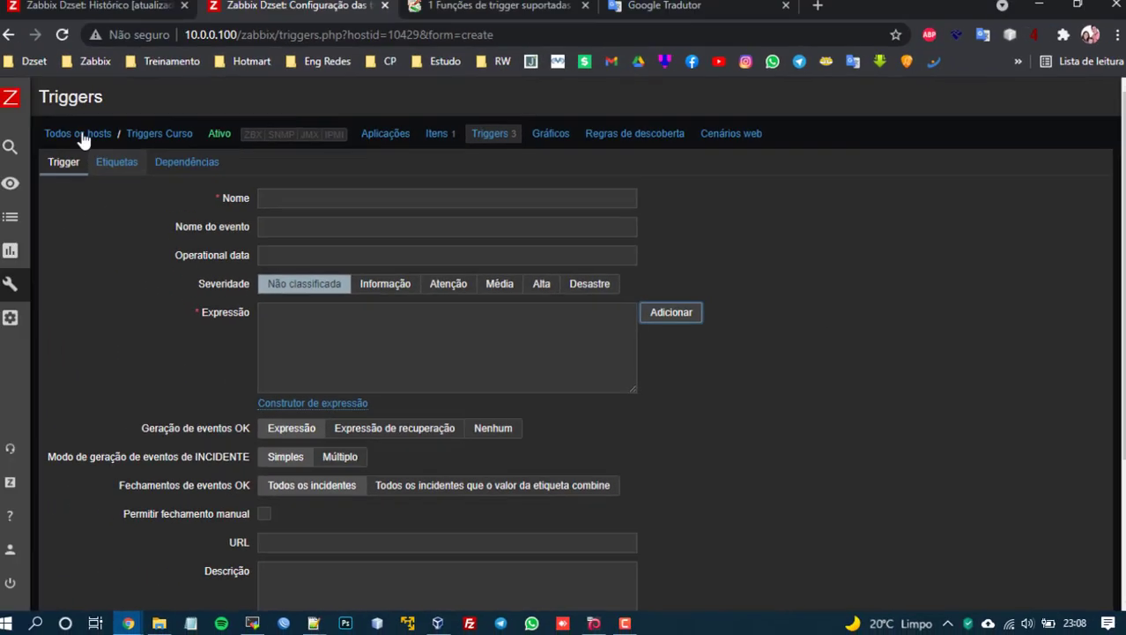
Step: Filter the host list by the name "agent" and open the items of host "zabbix agent"
{"action": "left_click", "coordinate": [87, 138]}
{"action": "left_click", "coordinate": [144, 228]}
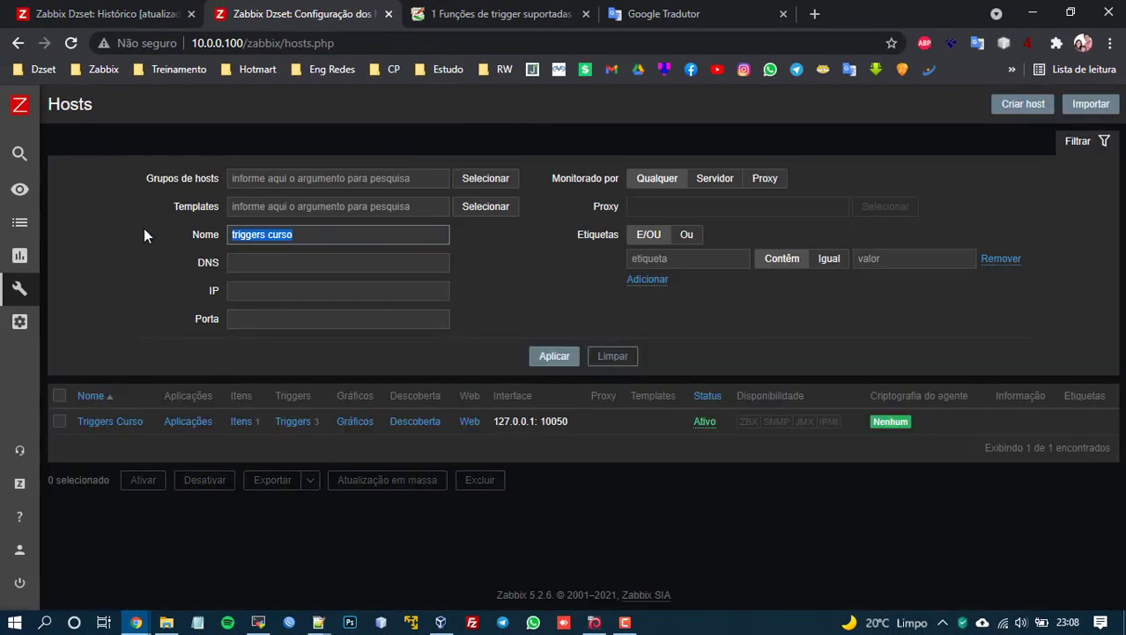
{"action": "type", "text": "agent"}
{"action": "key", "text": "Return"}
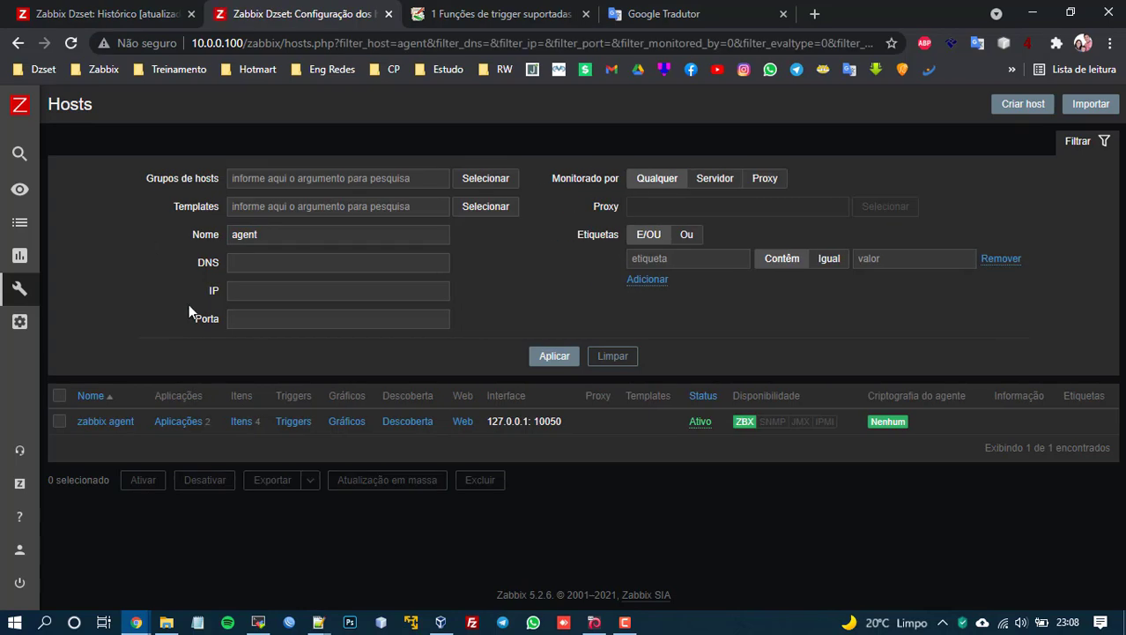
{"action": "left_click", "coordinate": [239, 420]}
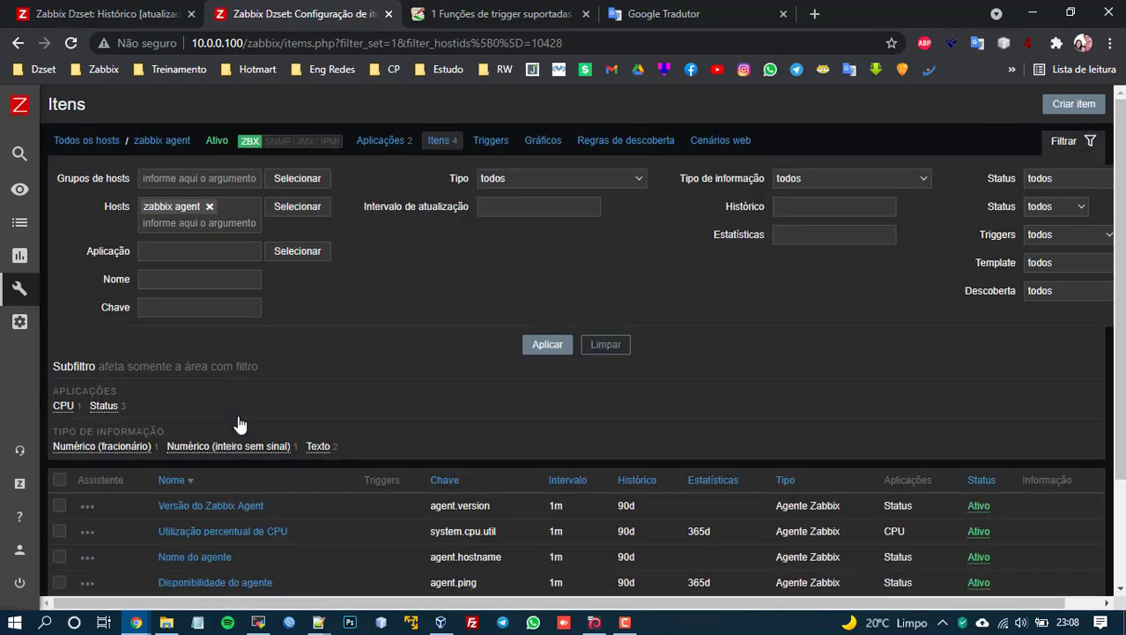
Step: Look at the agent.ping key of the "Disponibilidade do agente" item
{"action": "scroll", "coordinate": [282, 410], "scroll_direction": "down", "scroll_amount": 2}
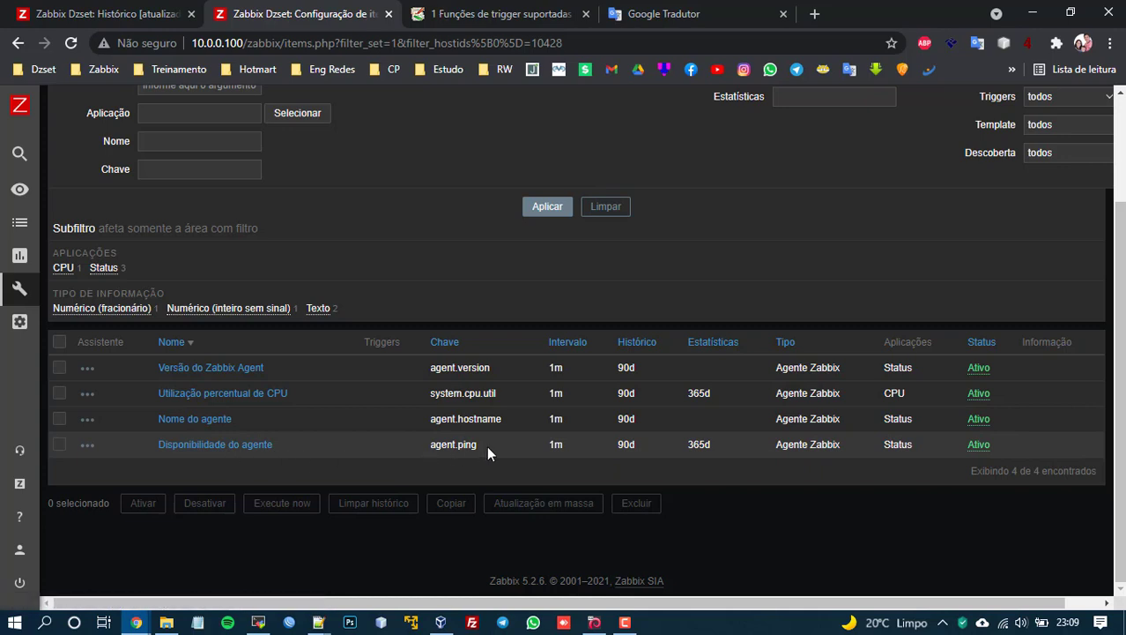
{"action": "left_click_drag", "start_coordinate": [486, 445], "coordinate": [393, 443]}
{"action": "left_click", "coordinate": [392, 442]}
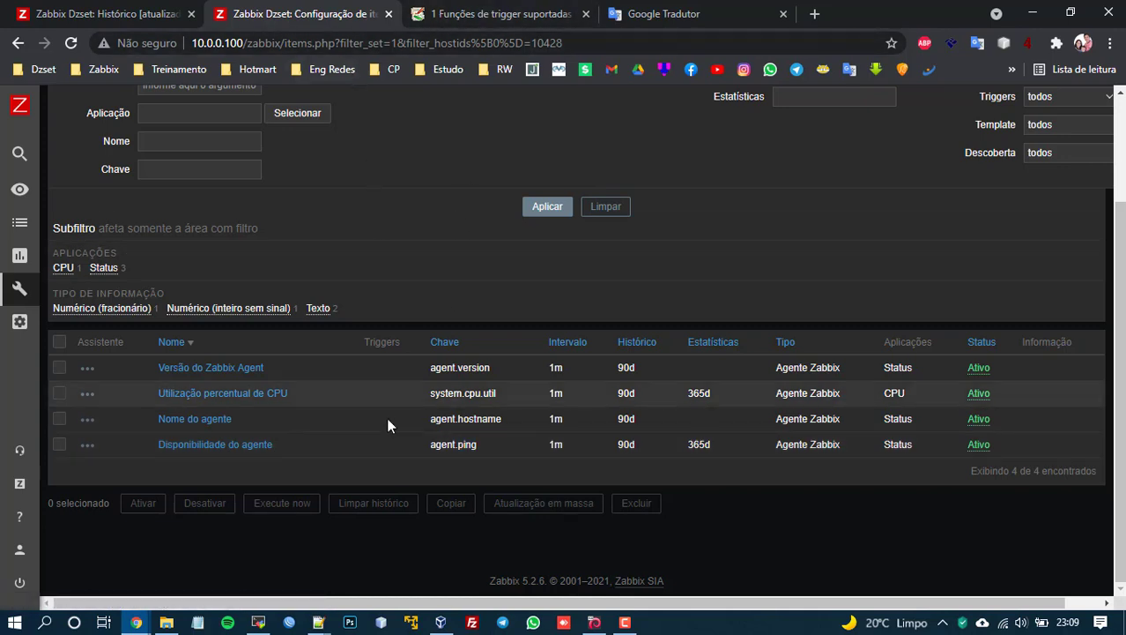
Step: Start a new trigger for host "zabbix agent" and choose "Disponibilidade do agente" as the item of its condition
{"action": "scroll", "coordinate": [953, 149], "scroll_direction": "up", "scroll_amount": 3}
{"action": "left_click", "coordinate": [1078, 111]}
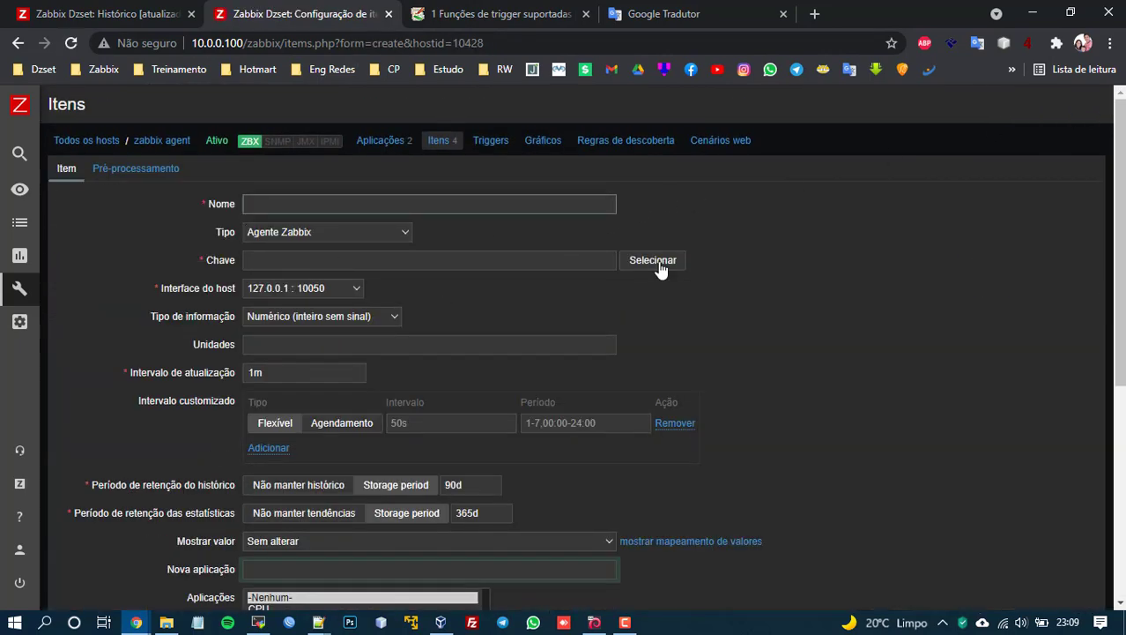
{"action": "left_click", "coordinate": [491, 141]}
{"action": "left_click", "coordinate": [1070, 104]}
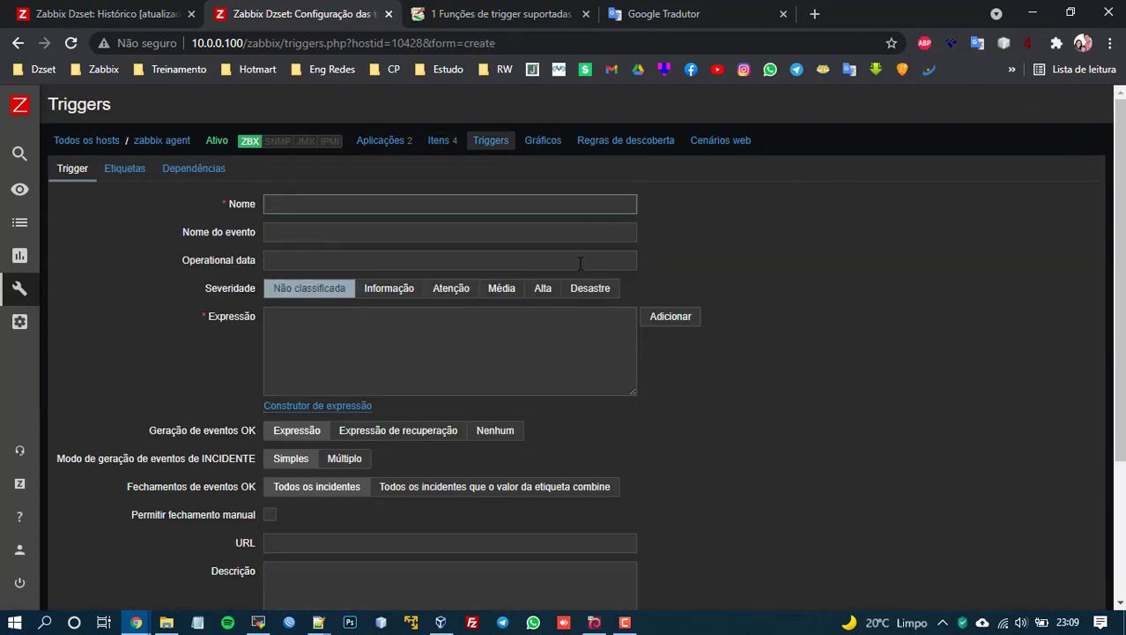
{"action": "left_click", "coordinate": [670, 316]}
{"action": "left_click", "coordinate": [691, 291]}
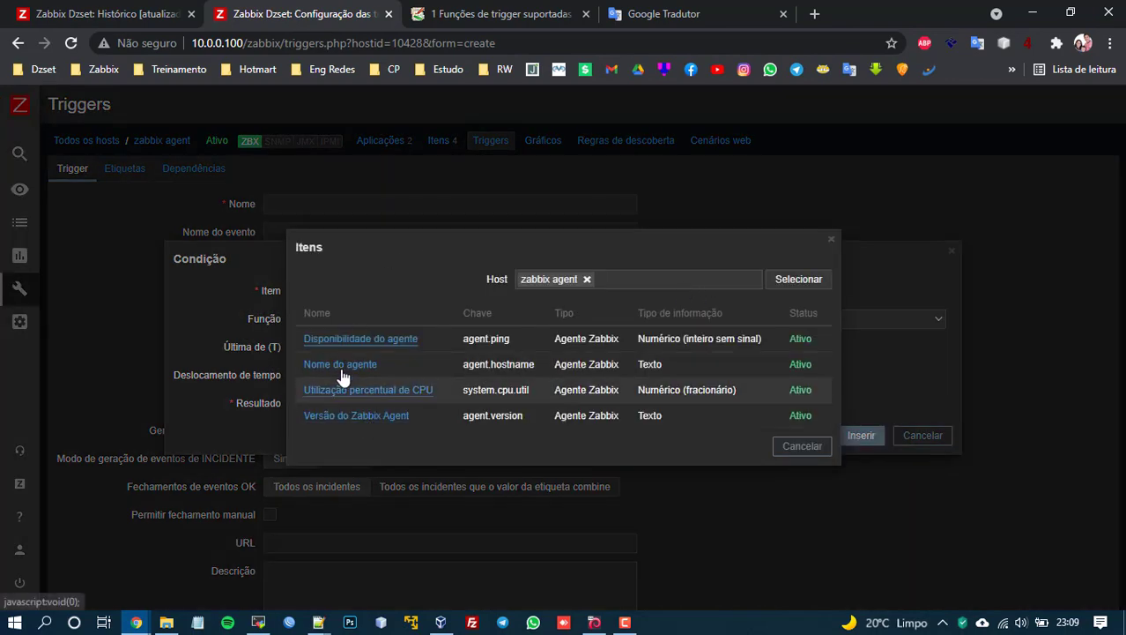
{"action": "left_click", "coordinate": [378, 339]}
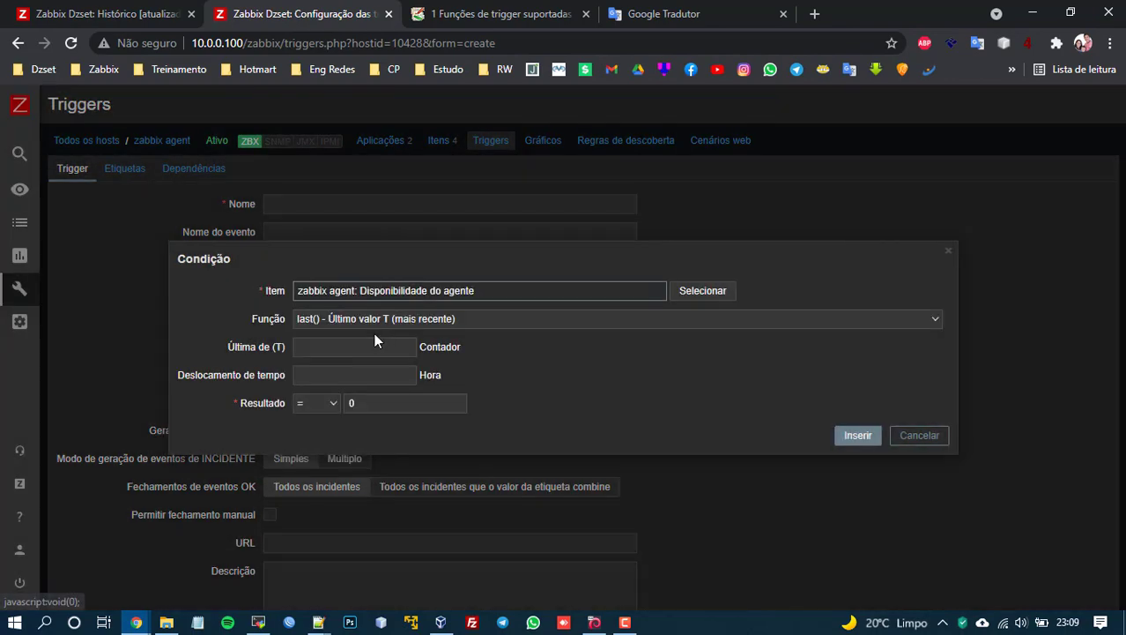
Step: Set the condition to function nodata() with a T of 1 and result = 0, and insert it into the trigger expression
{"action": "left_click", "coordinate": [405, 319]}
{"action": "scroll", "coordinate": [401, 350], "scroll_direction": "down", "scroll_amount": 5}
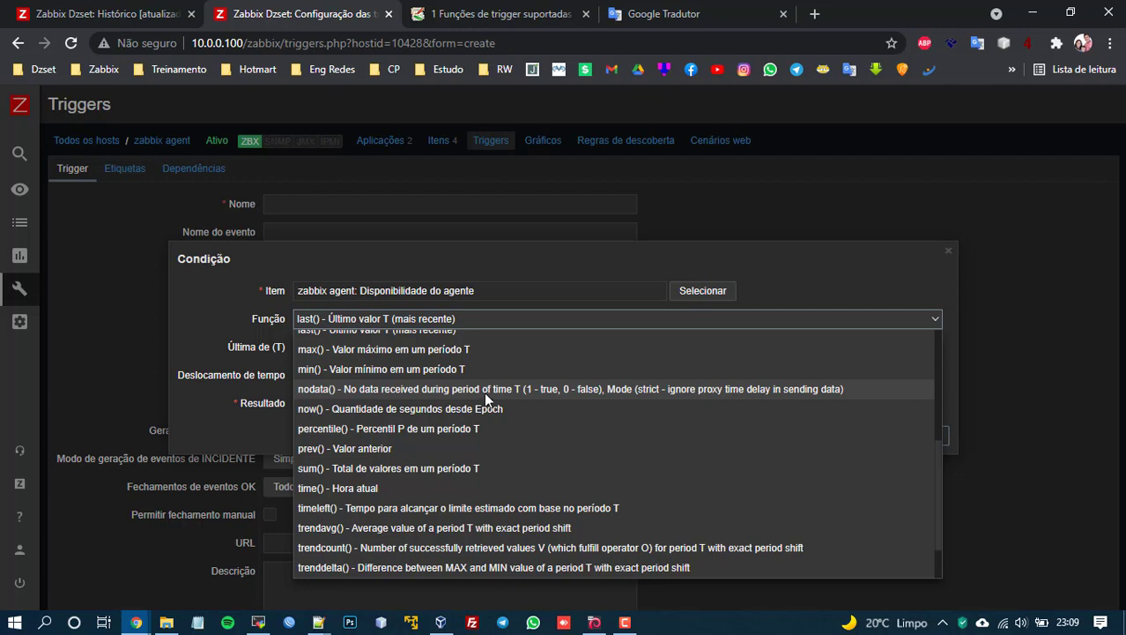
{"action": "left_click", "coordinate": [539, 390]}
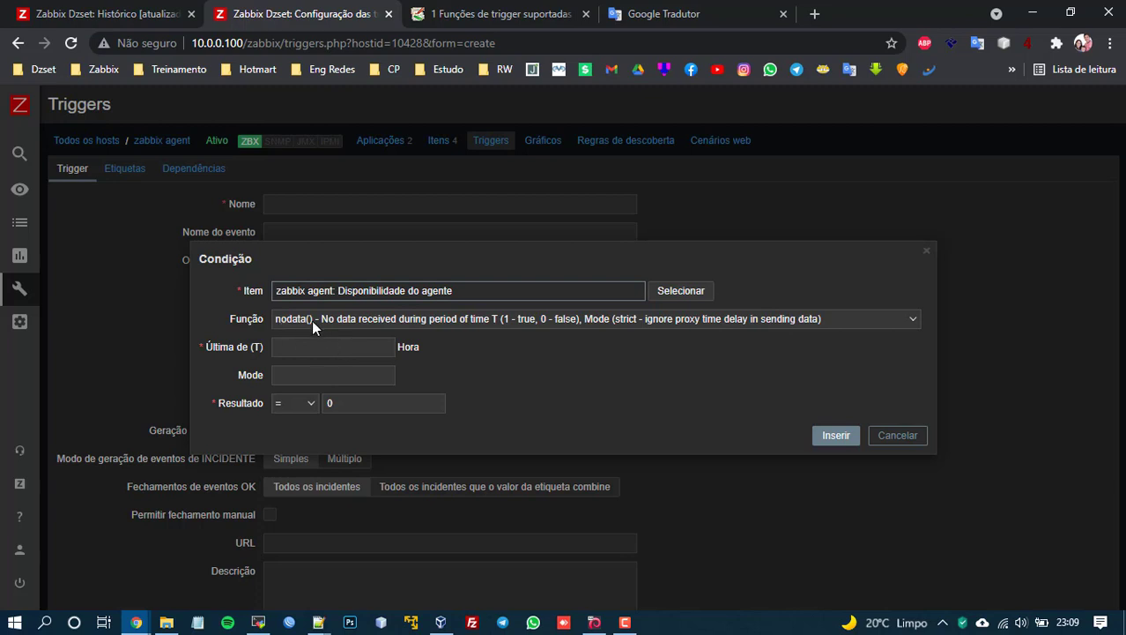
{"action": "left_click", "coordinate": [315, 351]}
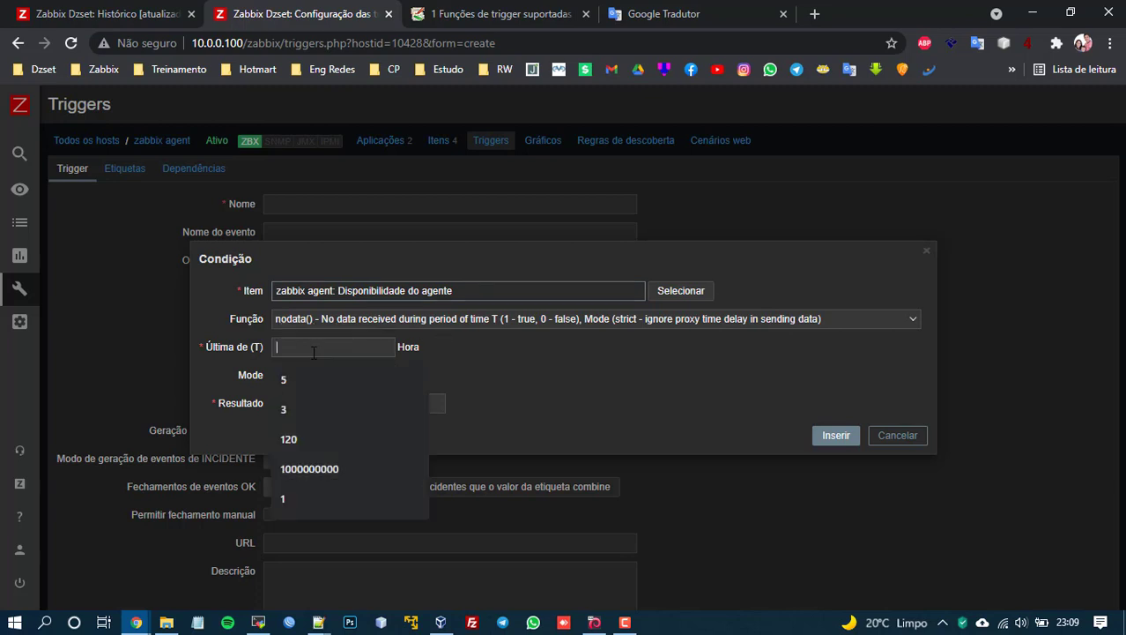
{"action": "type", "text": "1"}
{"action": "left_click", "coordinate": [458, 363]}
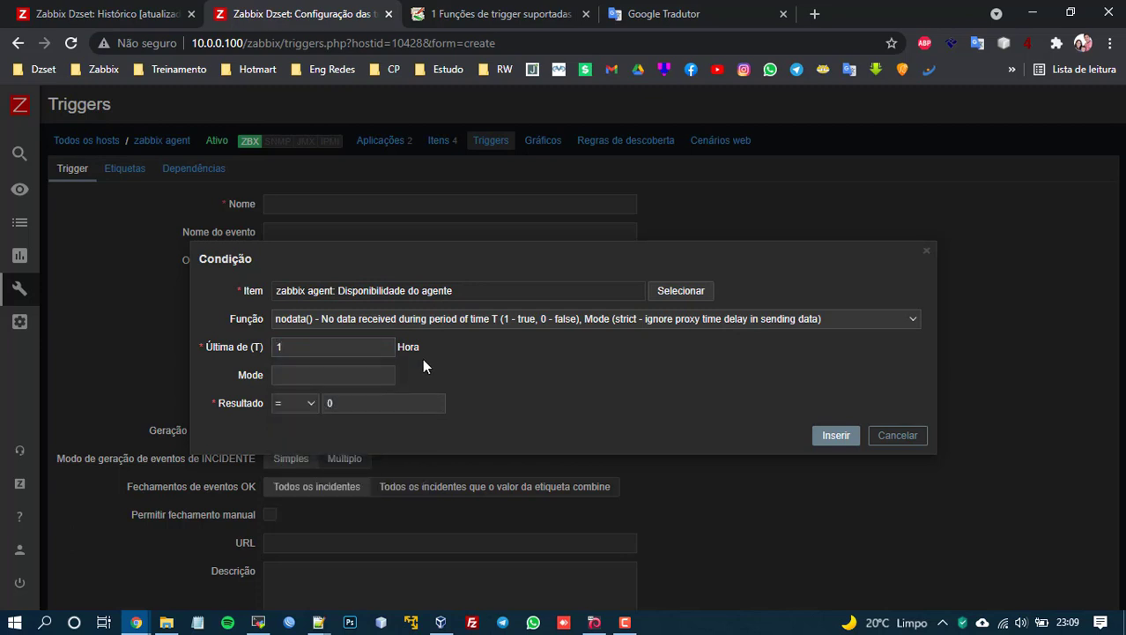
{"action": "double_click", "coordinate": [330, 403]}
{"action": "key", "text": "BackSpace"}
{"action": "left_click", "coordinate": [834, 435]}
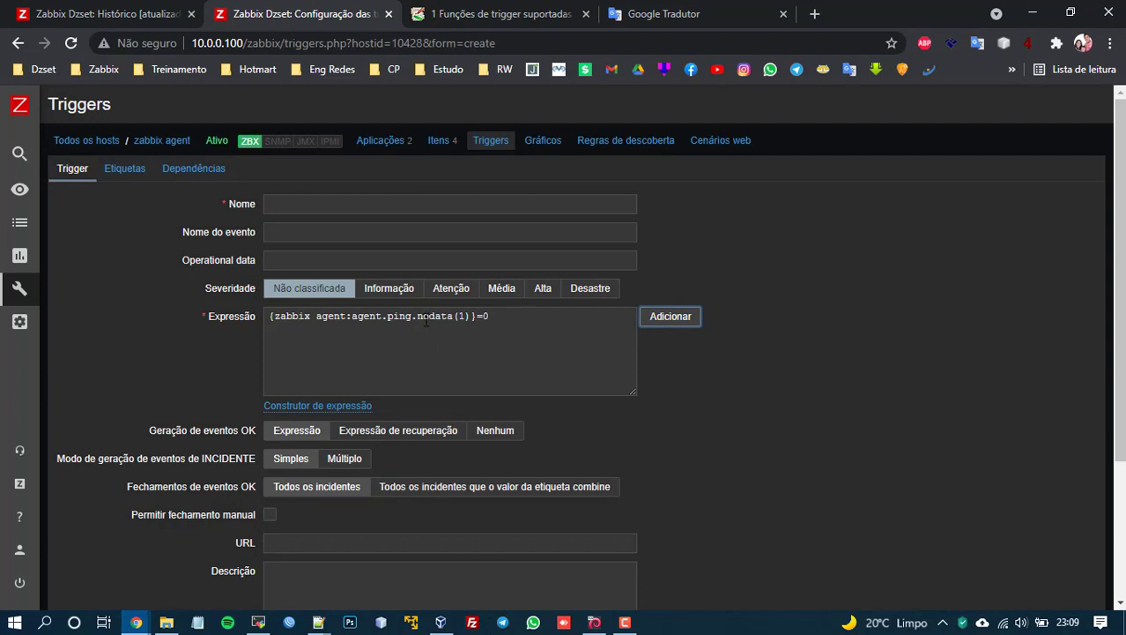
Step: Review the nodata function and its time parameter in the agent.ping trigger expression
{"action": "left_click", "coordinate": [464, 320]}
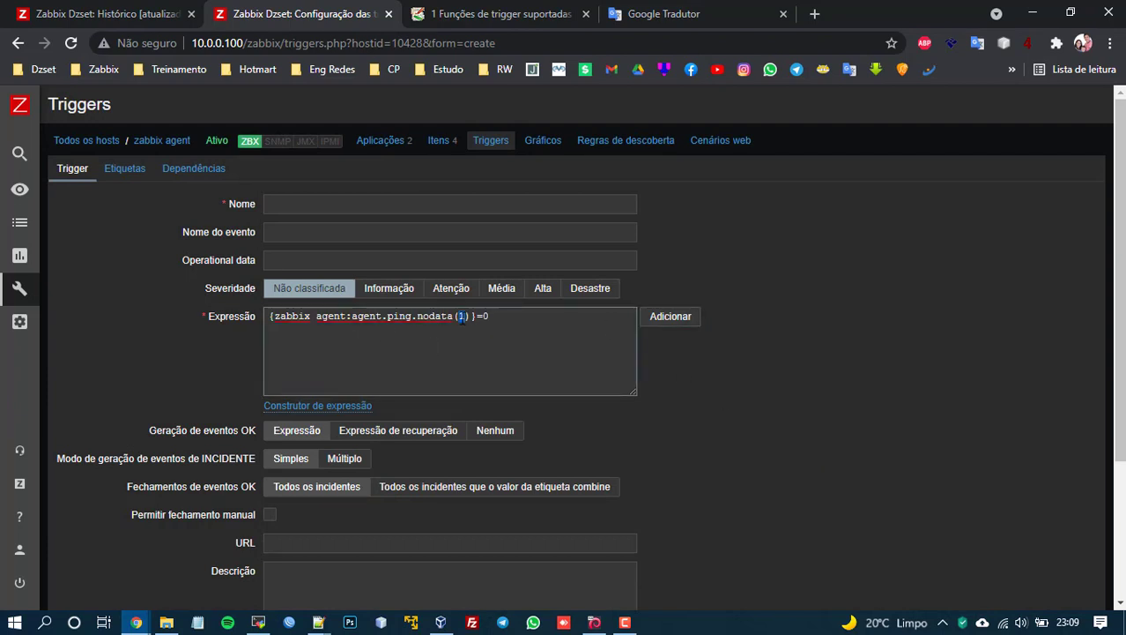
{"action": "left_click_drag", "start_coordinate": [417, 320], "coordinate": [451, 320]}
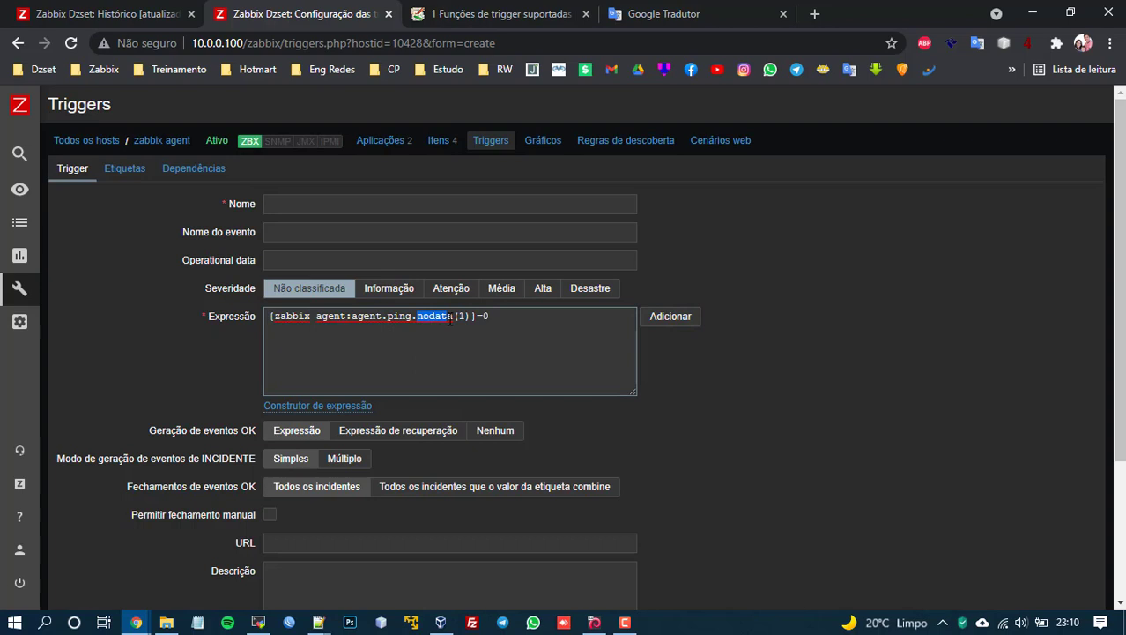
{"action": "left_click", "coordinate": [533, 331]}
{"action": "left_click", "coordinate": [431, 204]}
{"action": "left_click", "coordinate": [476, 176]}
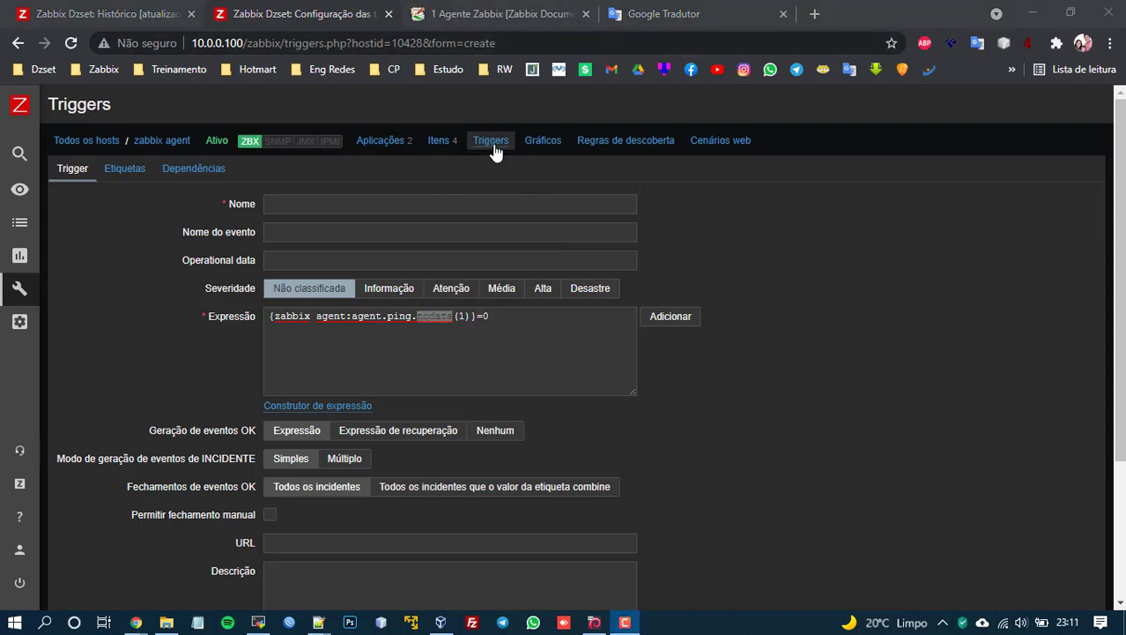
Step: Check the return values of agent.ping in the Zabbix documentation and compare them with the result value in the trigger expression
{"action": "left_click", "coordinate": [497, 15]}
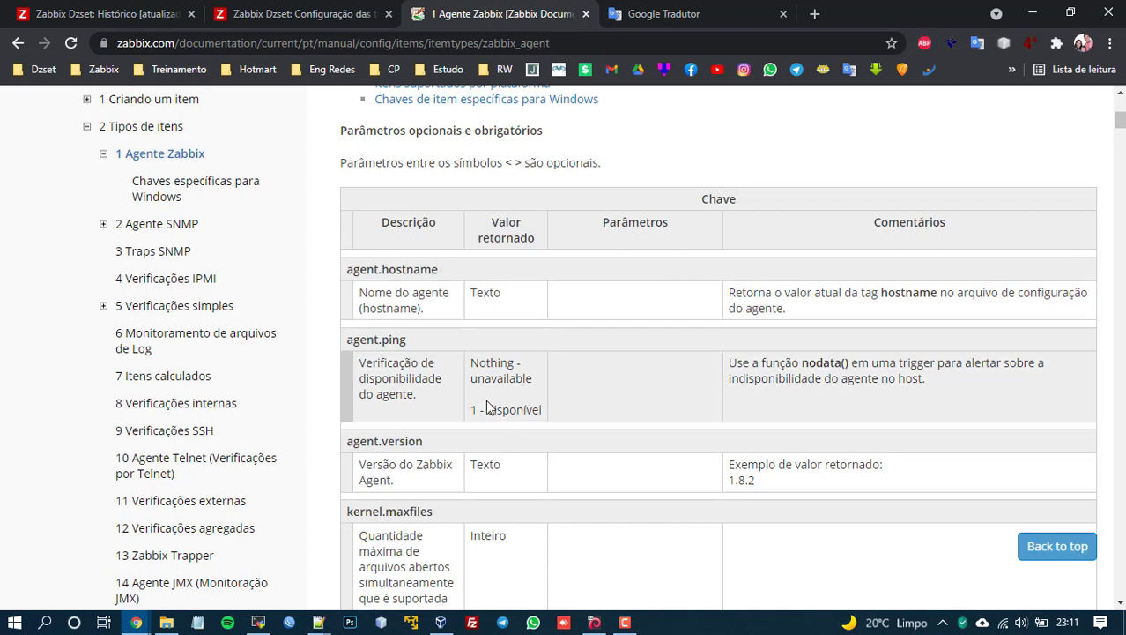
{"action": "left_click_drag", "start_coordinate": [486, 409], "coordinate": [543, 412]}
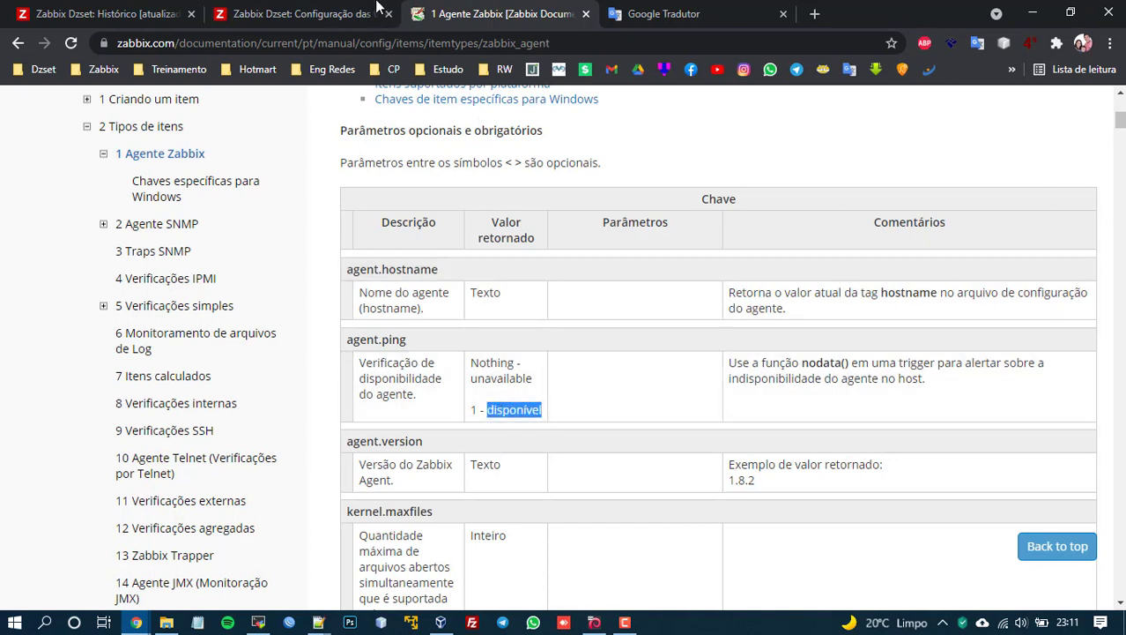
{"action": "left_click", "coordinate": [376, 7]}
{"action": "left_click", "coordinate": [483, 315]}
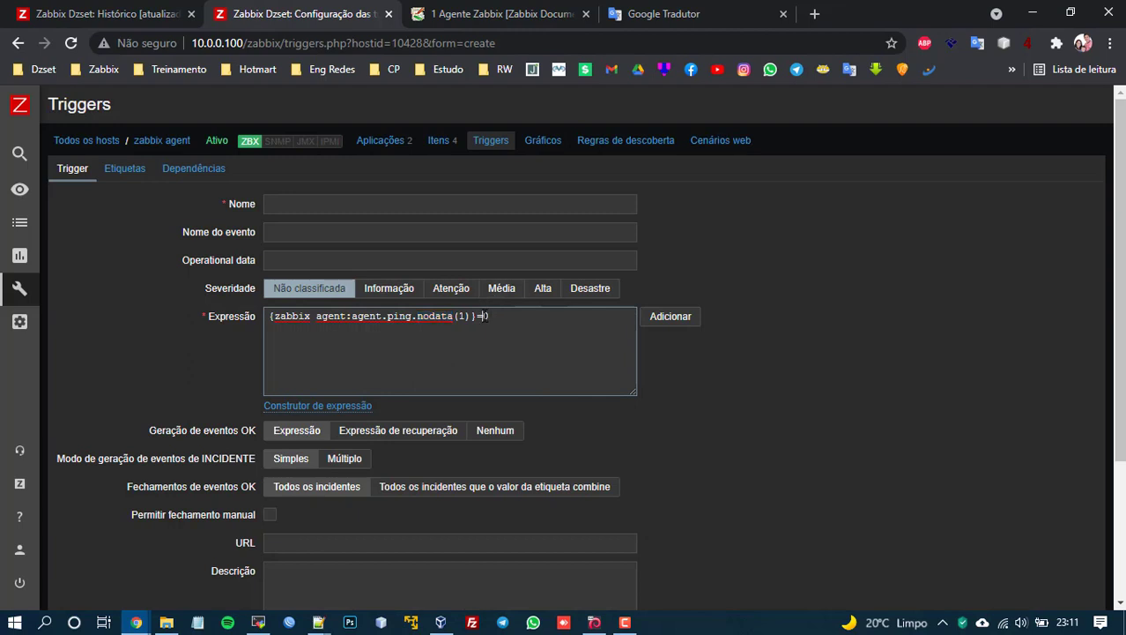
{"action": "double_click", "coordinate": [484, 315]}
{"action": "type", "text": "1"}
Step: Name the new trigger "Agente não disponivel", set its severity to Desastre, and add it to the host
{"action": "left_click", "coordinate": [328, 201]}
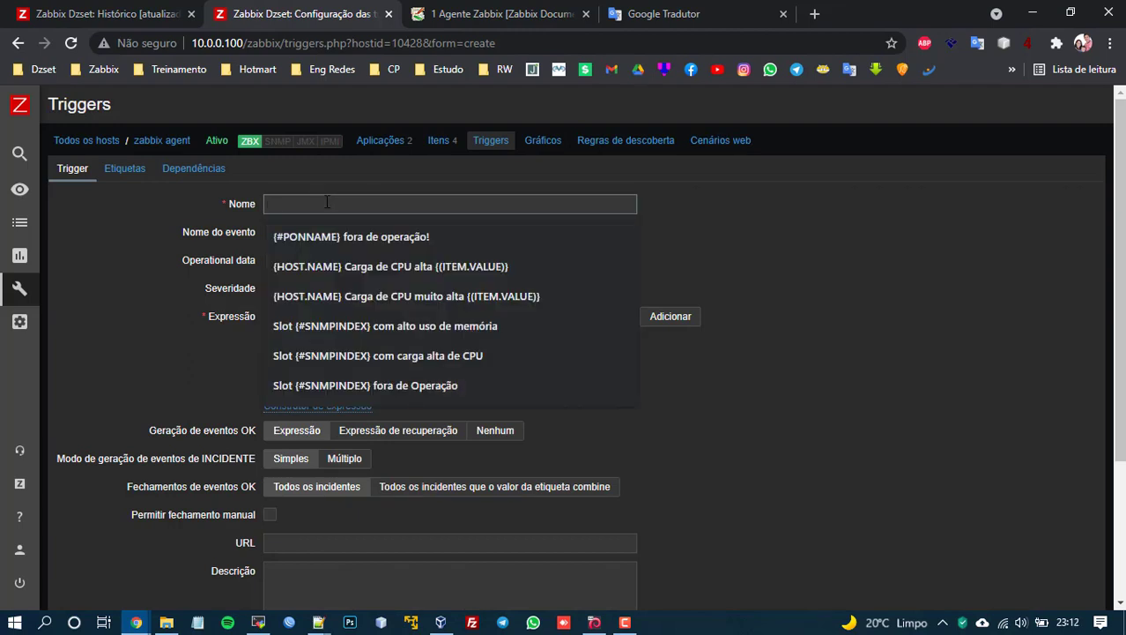
{"action": "type", "text": "Agente n"}
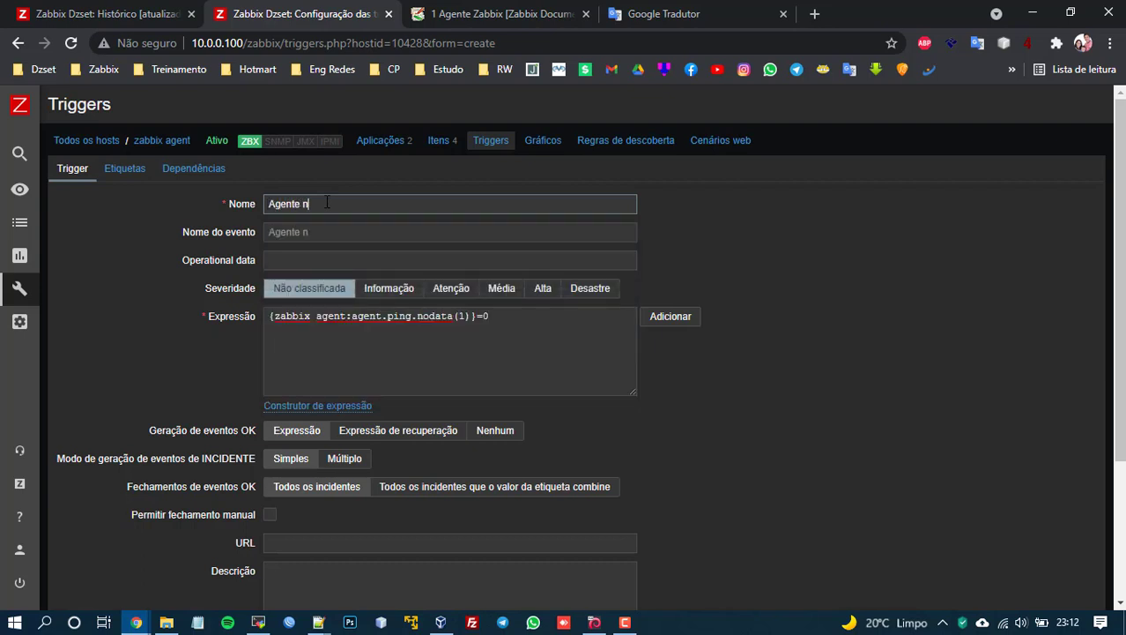
{"action": "type", "text": "ão disponivel"}
{"action": "left_click", "coordinate": [591, 292]}
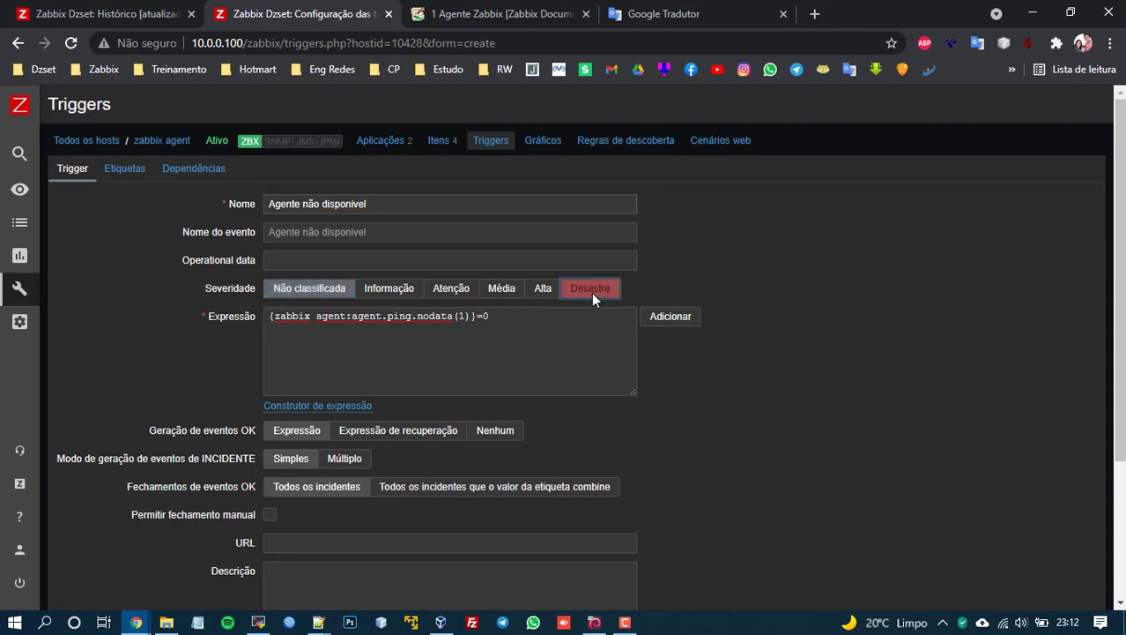
{"action": "scroll", "coordinate": [746, 312], "scroll_direction": "down", "scroll_amount": 3}
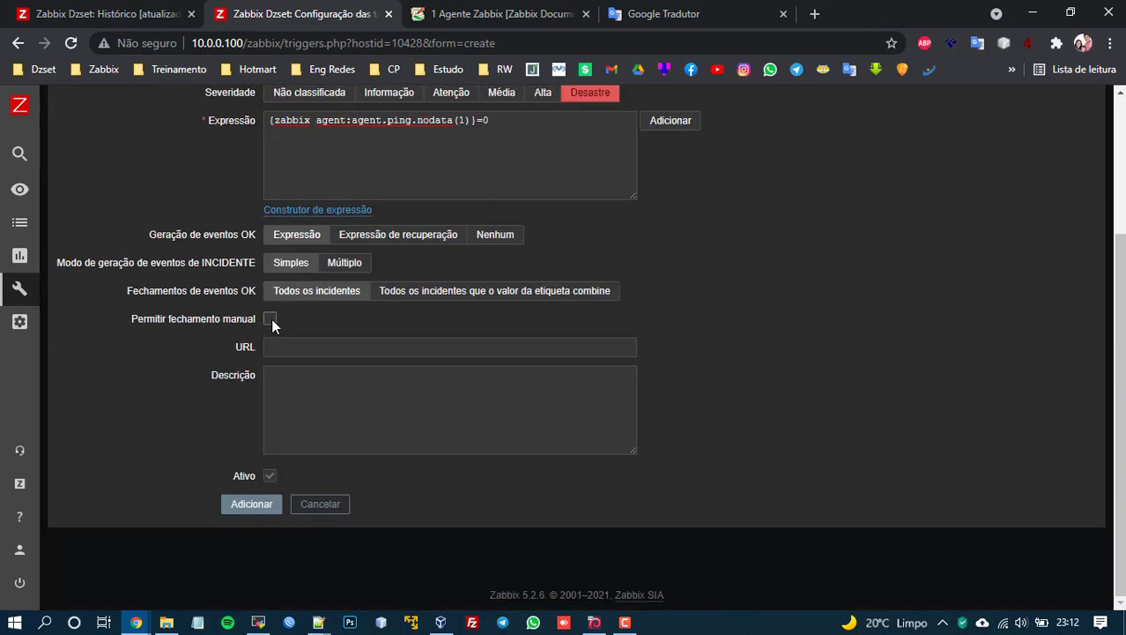
{"action": "left_click", "coordinate": [269, 501]}
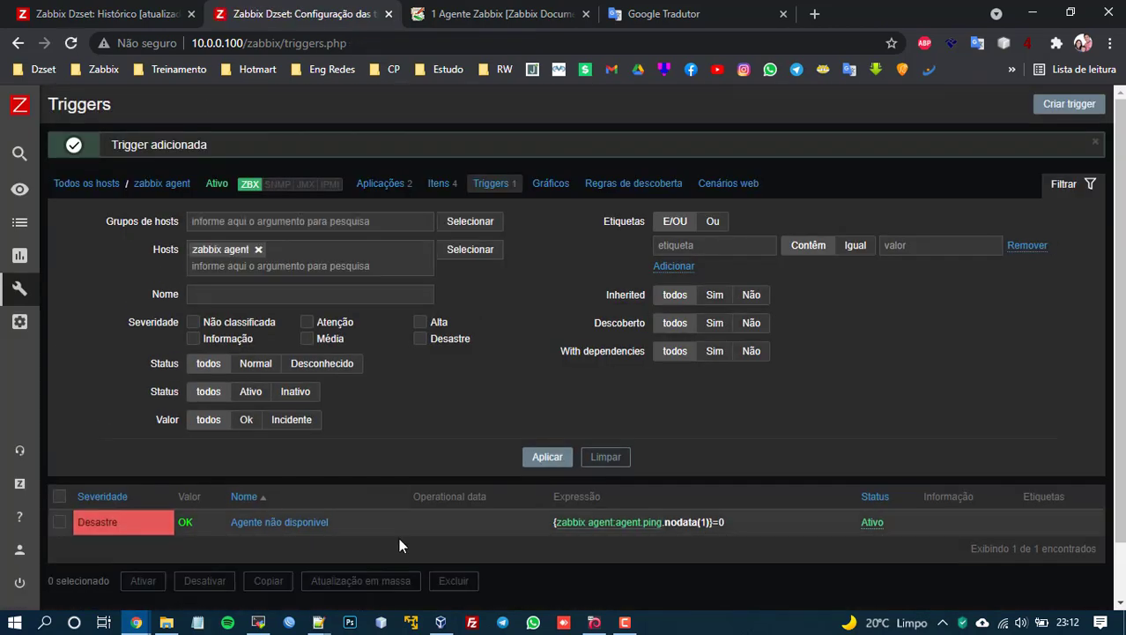
{"action": "left_click", "coordinate": [1096, 141]}
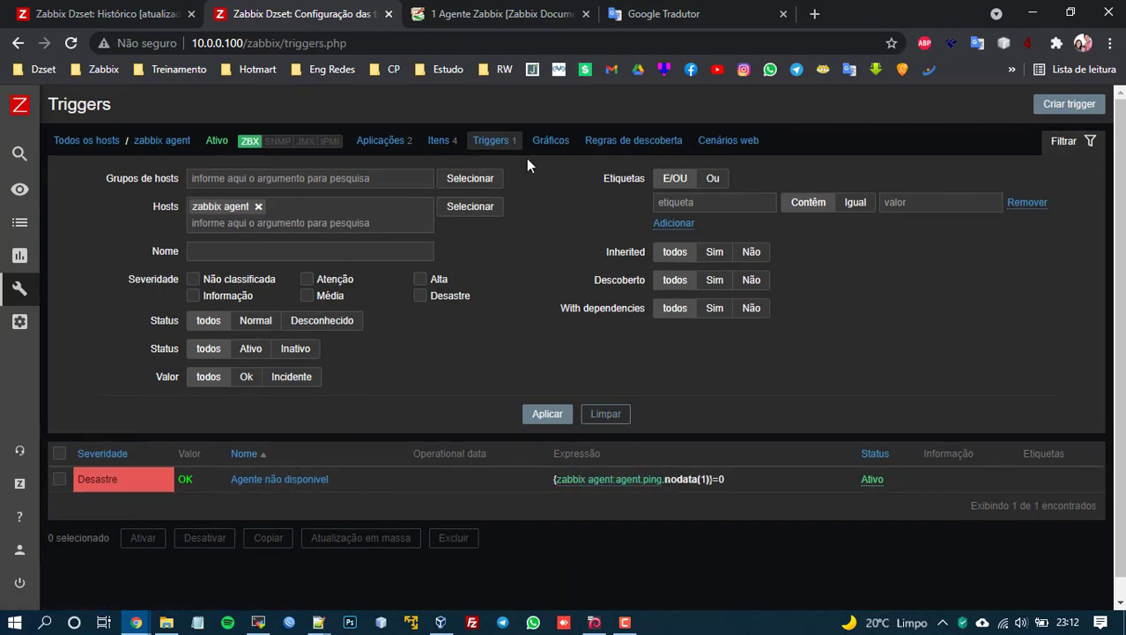
Step: Display the latest data filtered to the host "zabbix agent" to check its agent availability item
{"action": "left_click_drag", "start_coordinate": [479, 150], "coordinate": [138, 145]}
{"action": "left_click", "coordinate": [157, 161]}
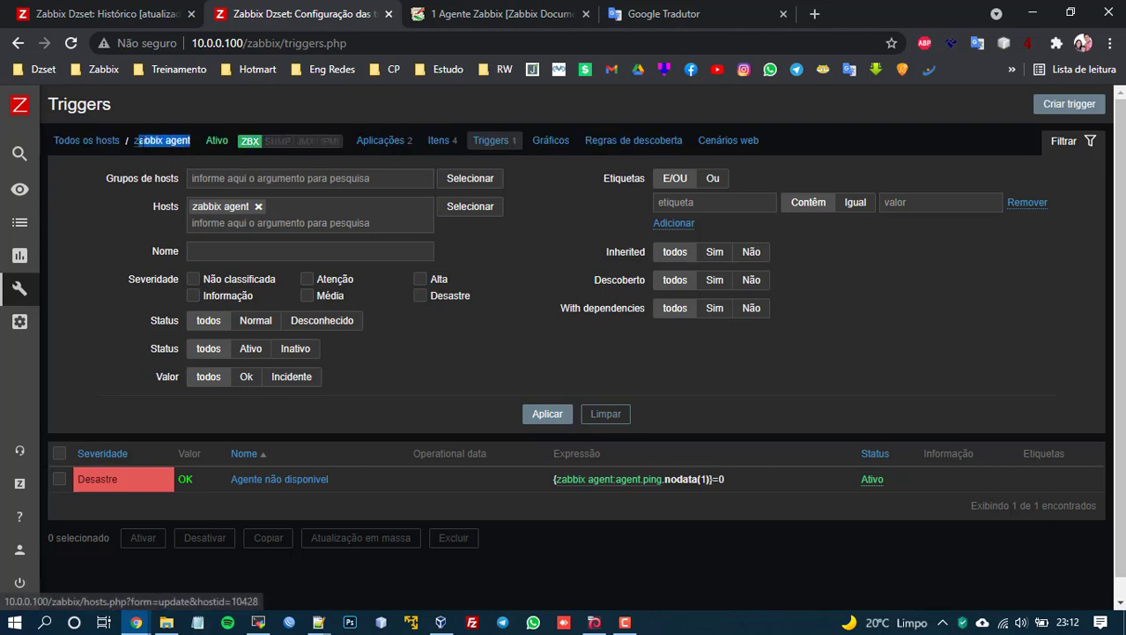
{"action": "mouse_move", "coordinate": [20, 189]}
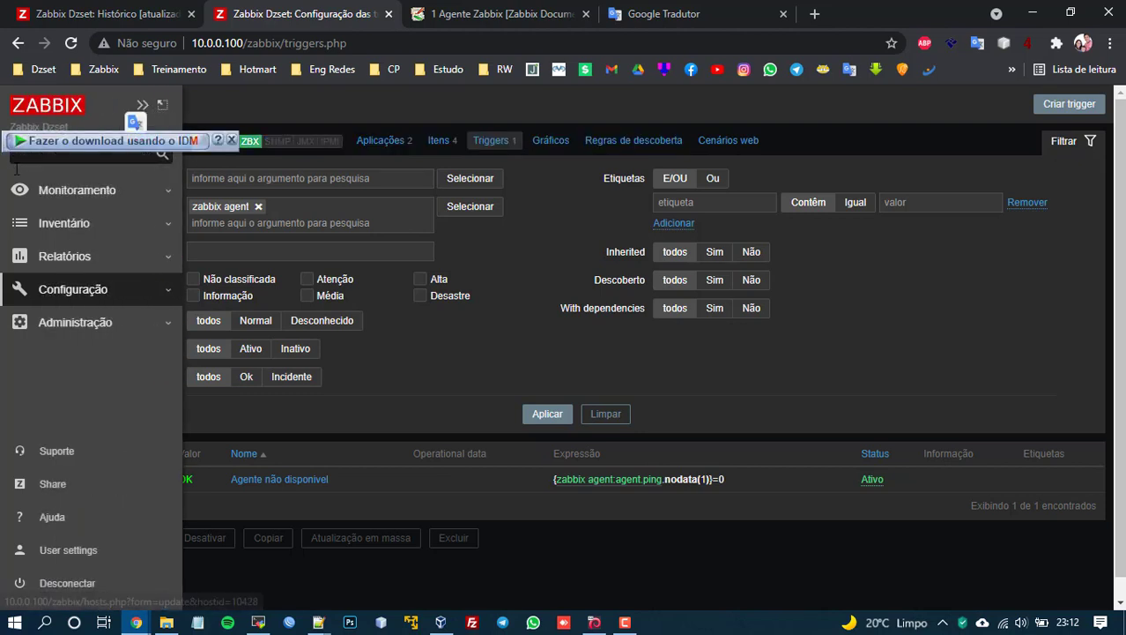
{"action": "left_click", "coordinate": [77, 189]}
{"action": "left_click", "coordinate": [73, 321]}
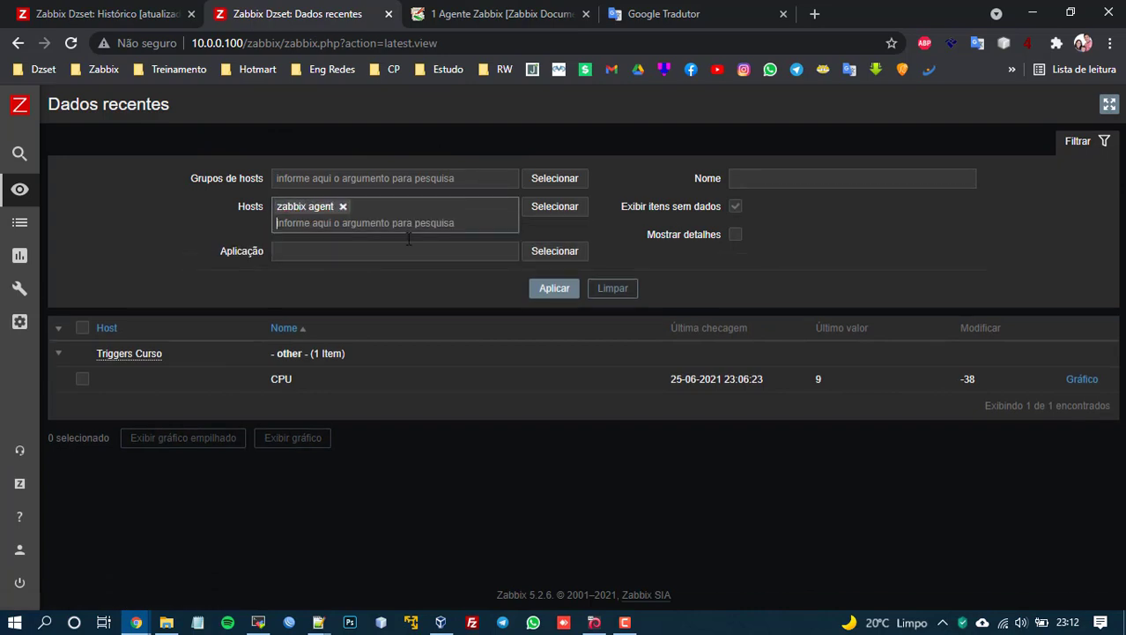
{"action": "left_click", "coordinate": [573, 293]}
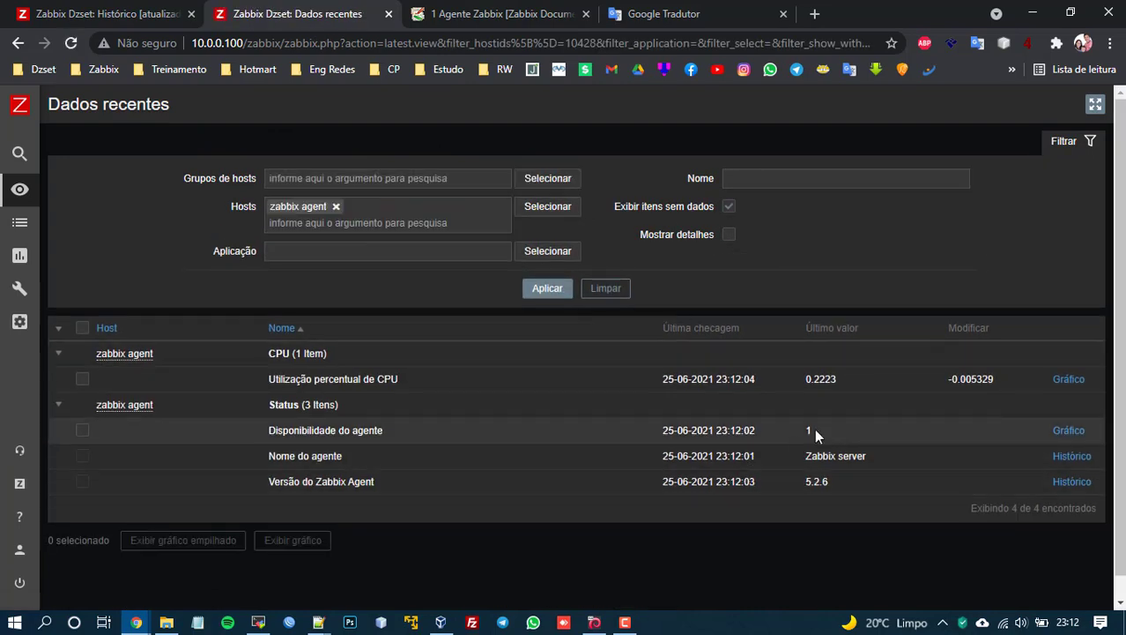